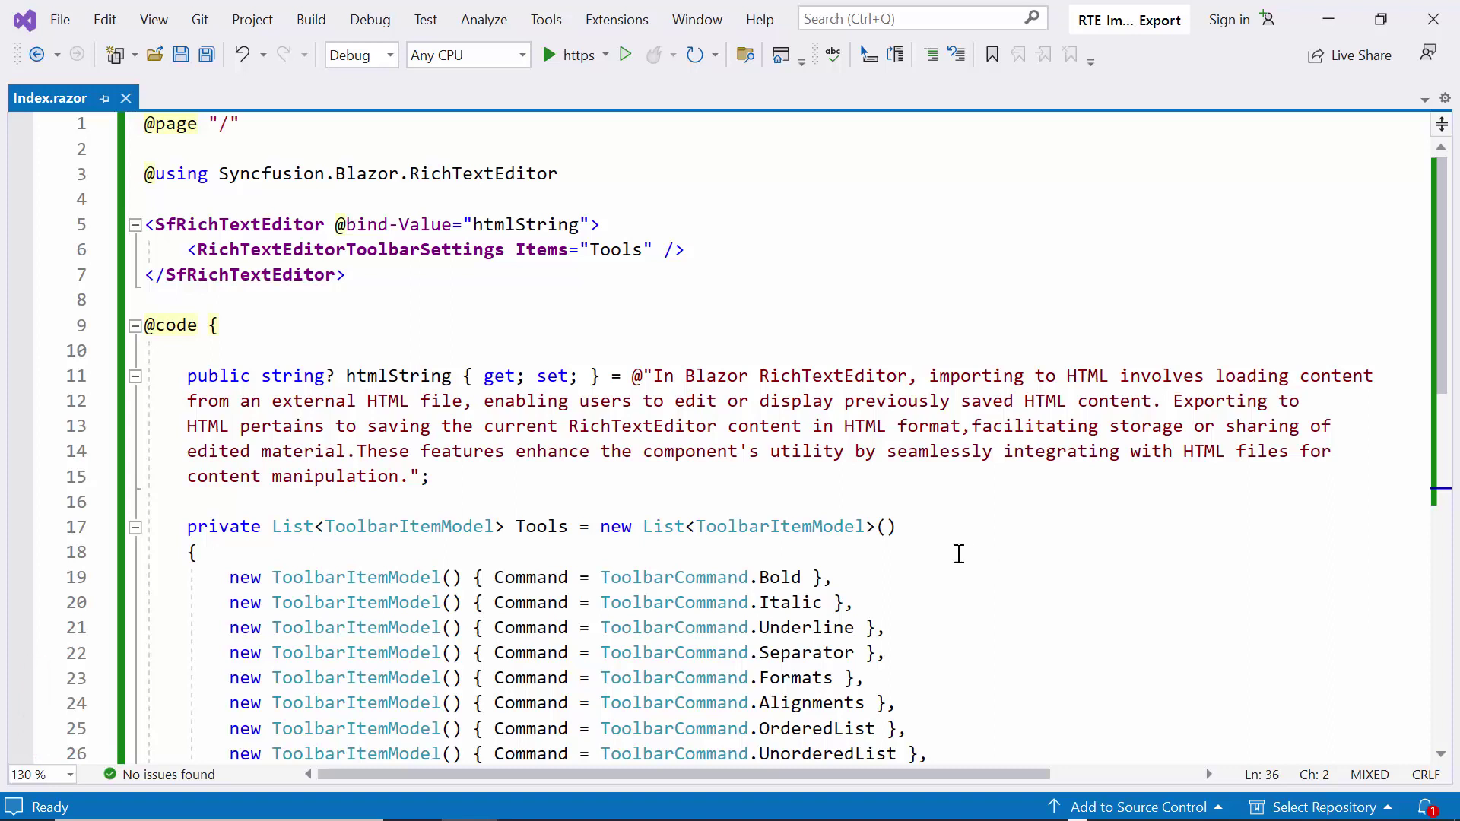
# - Build and launch the project to view the current editor in the browser
pyautogui.click(577, 63)
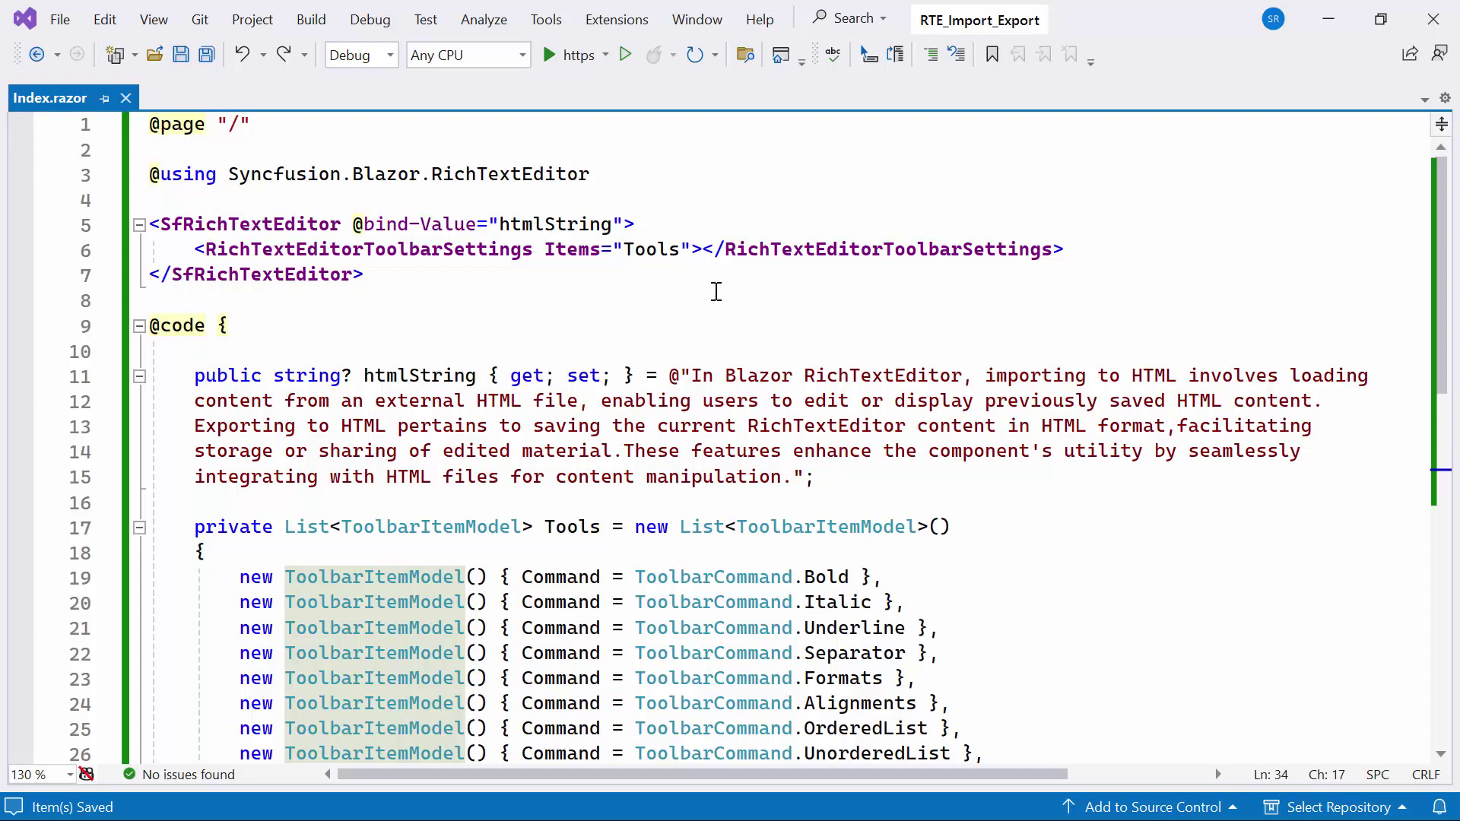
# - Nest a RichTextEditorCustomToolbarItems element with an Import item inside the toolbar settings and save
pyautogui.click(700, 253)
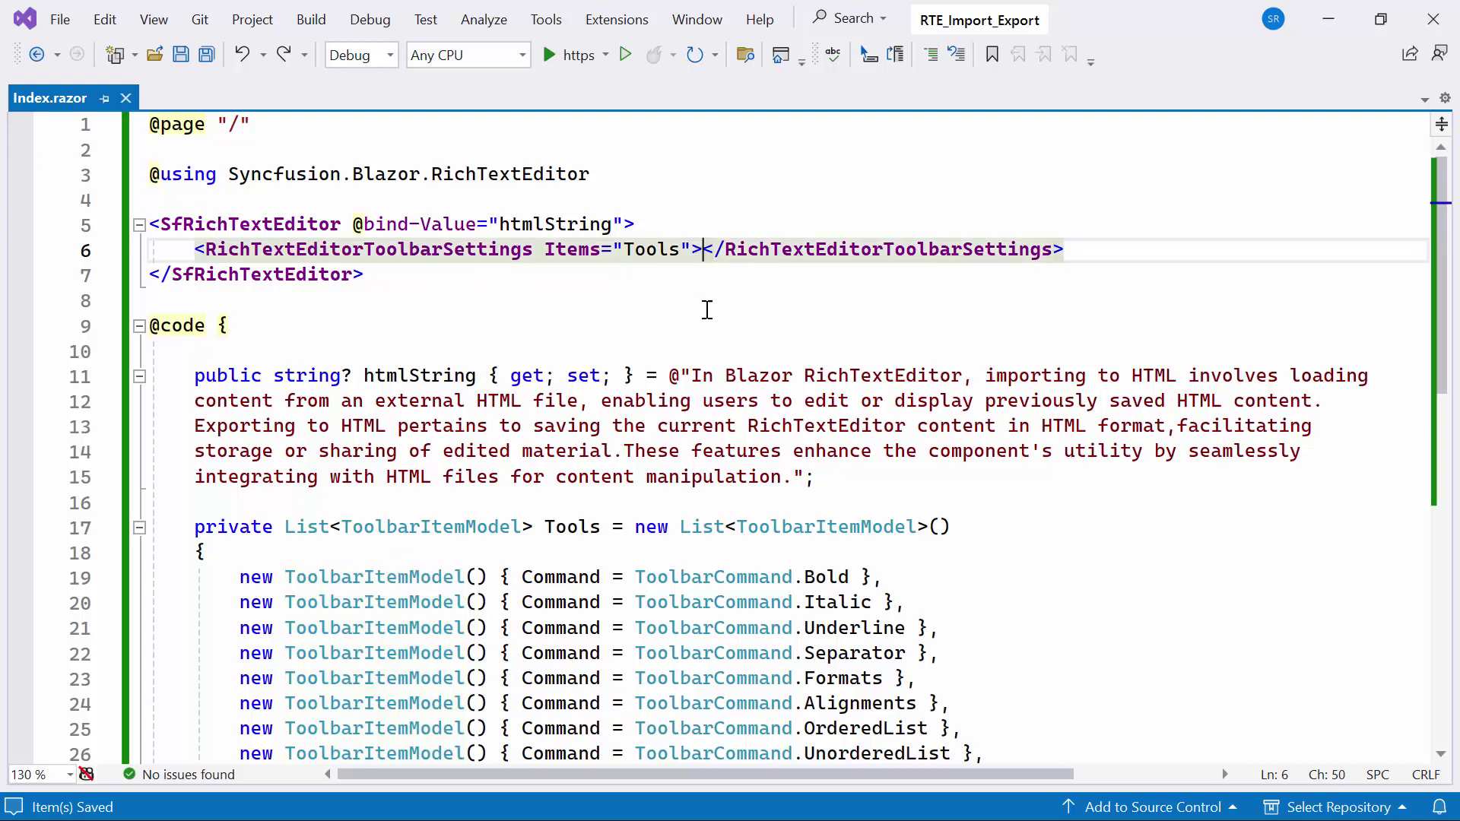
pyautogui.press('Return')
pyautogui.write('<ric')
pyautogui.press('Down')
pyautogui.press('Down')
pyautogui.press('Down')
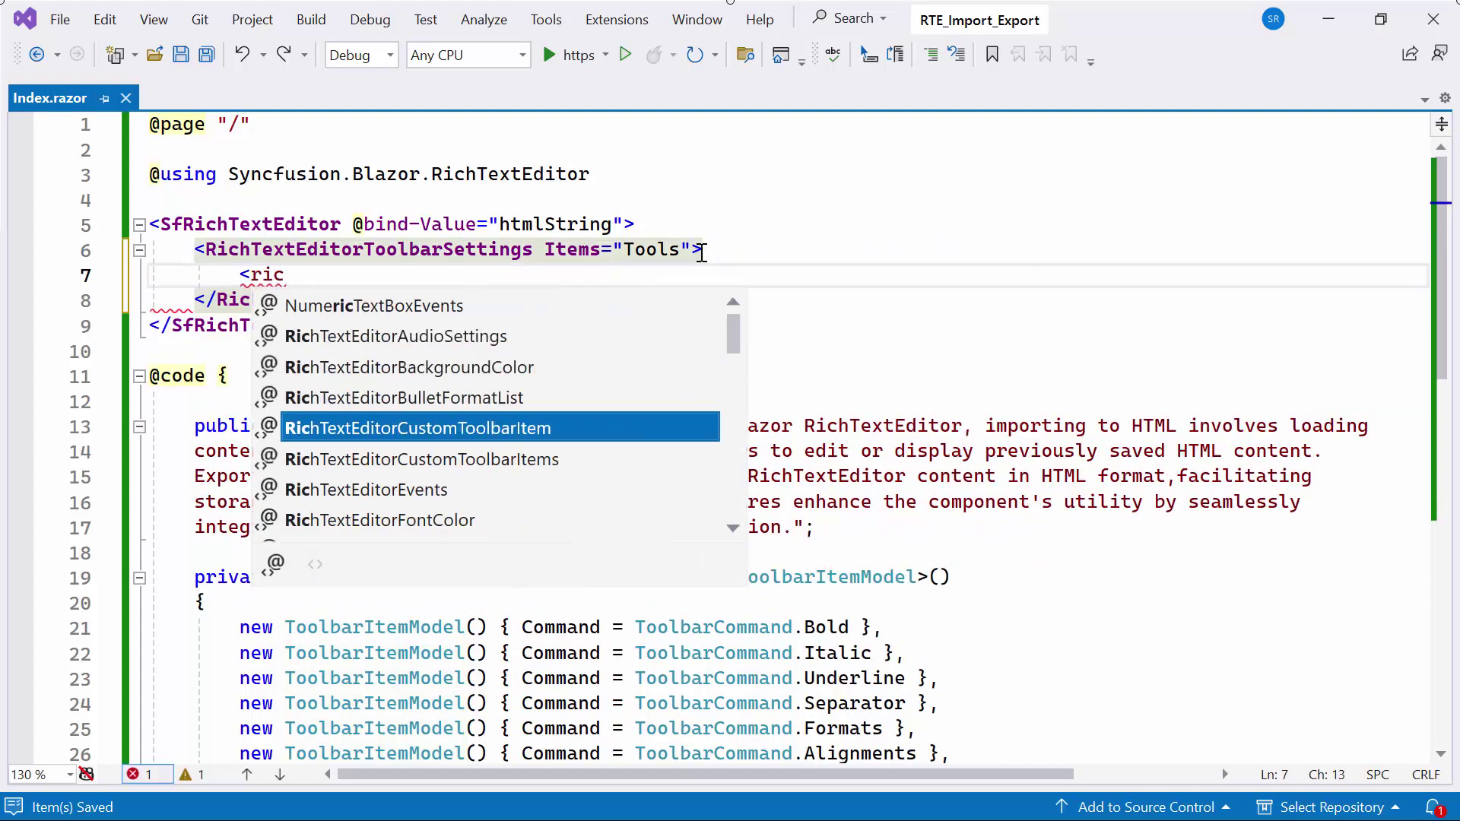
pyautogui.press('Down')
pyautogui.write('>')
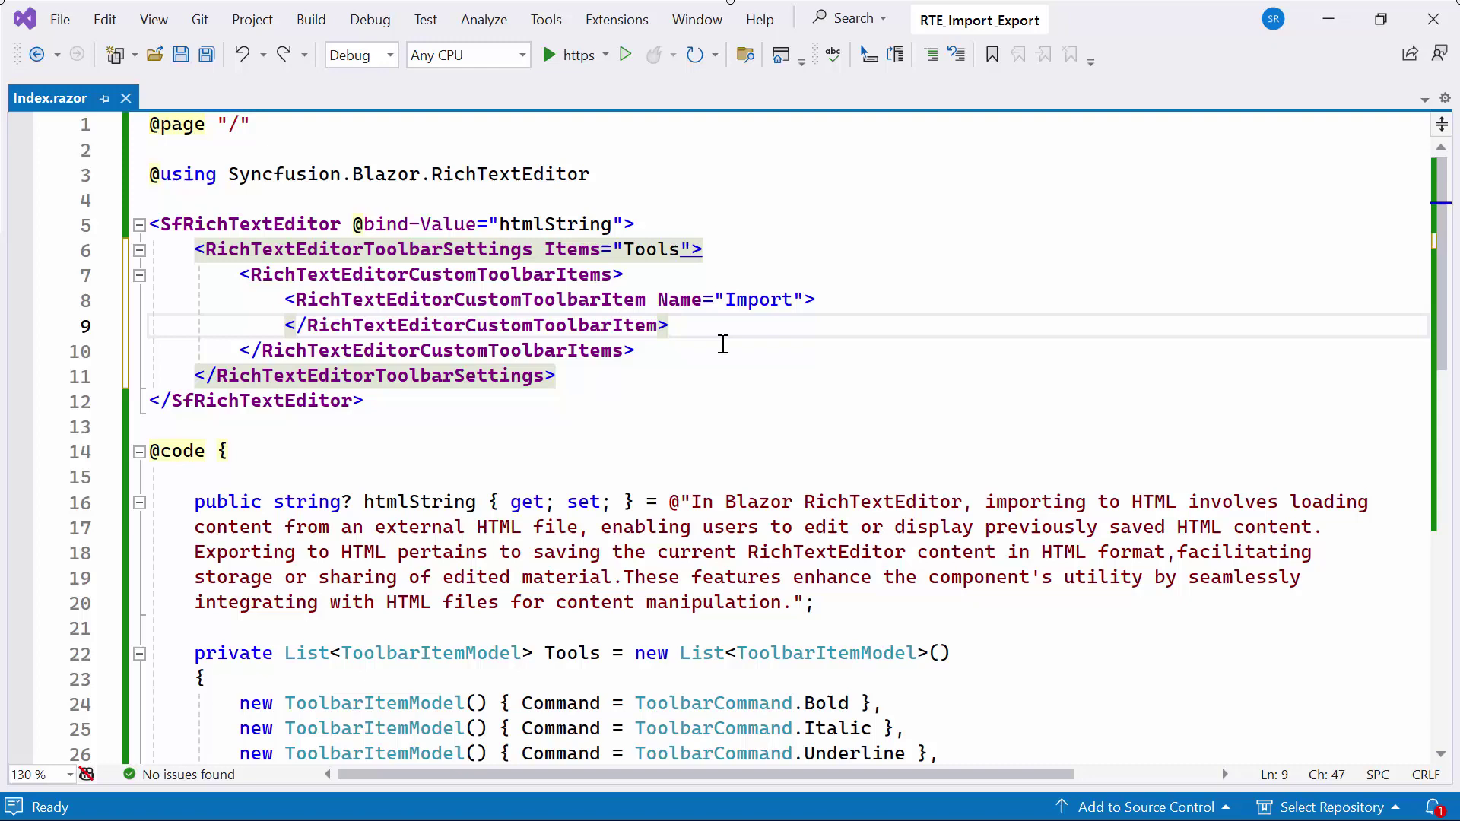
pyautogui.hotkey('ctrl', 's')
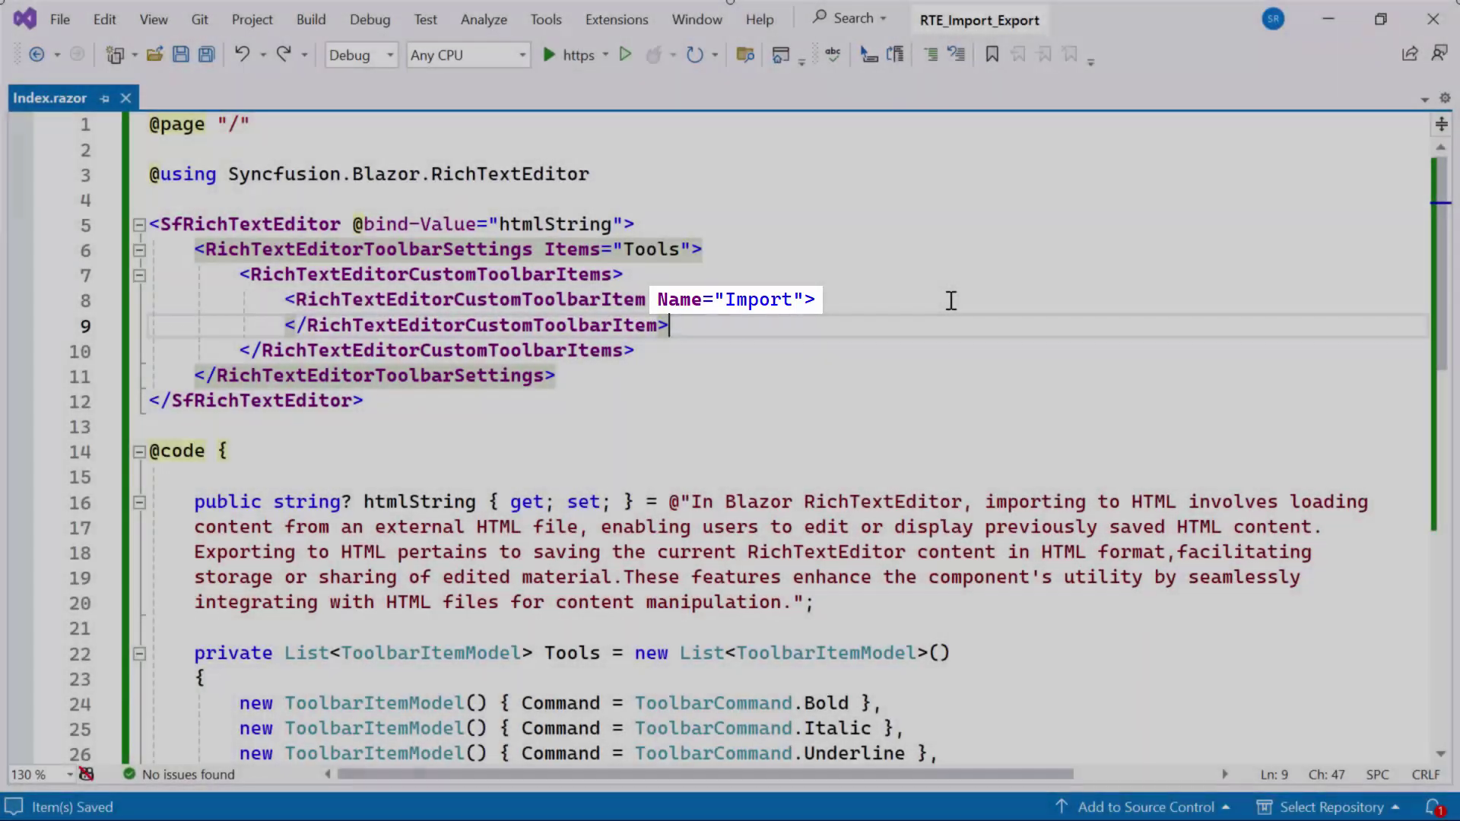
# - Add a ToolbarItemModel named Import with tooltip text after the Redo entry in Tools and save
pyautogui.press('Down')
pyautogui.press('Down')
pyautogui.press('Home')
pyautogui.moveTo(1441, 313); pyautogui.dragTo(1442, 522)
pyautogui.click(904, 453)
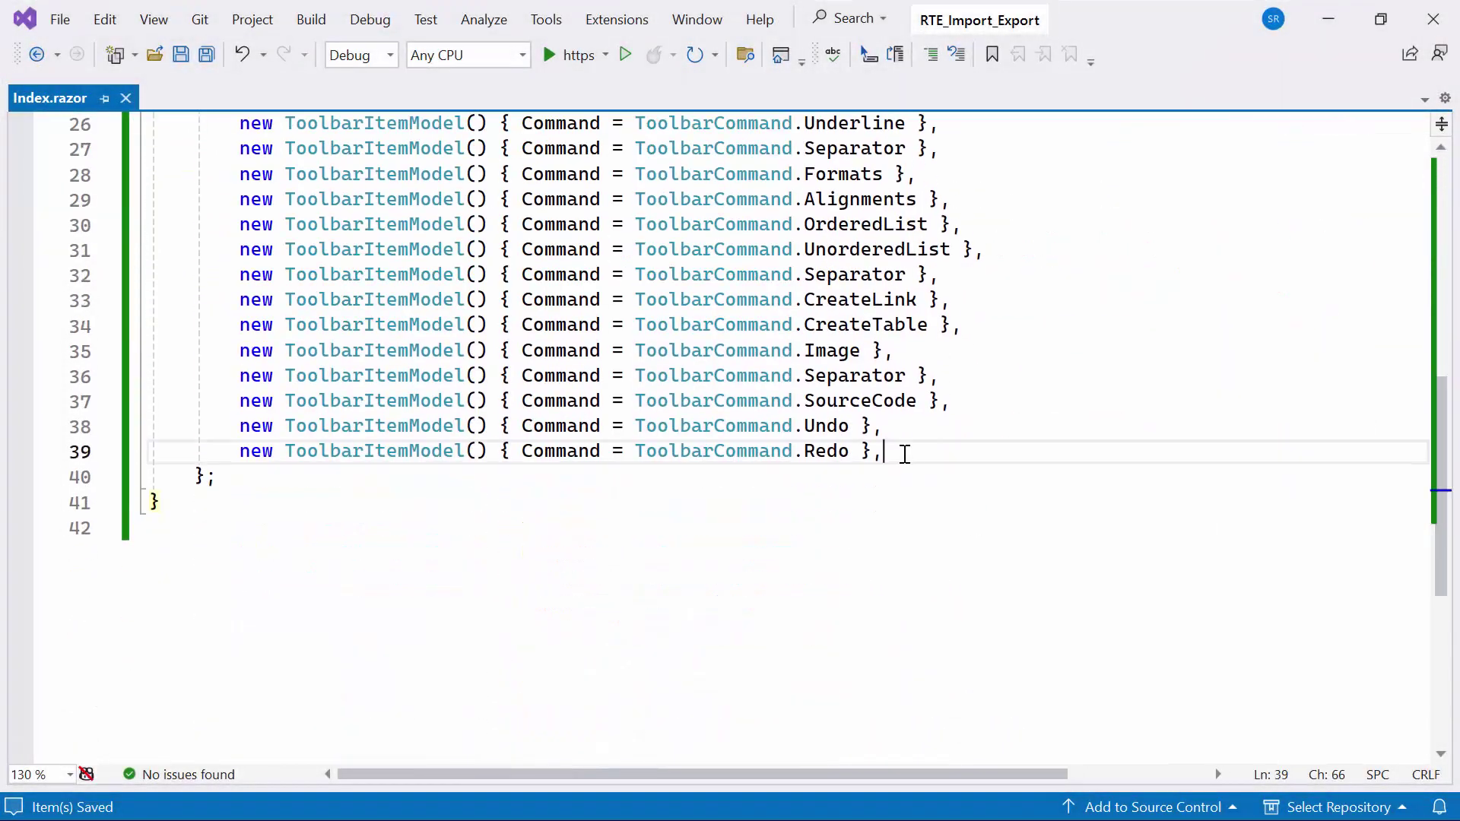
pyautogui.press('Return')
pyautogui.write('new ToolbarItemModel() { Name = "Import", TooltipText = "Import the HTML file" },')
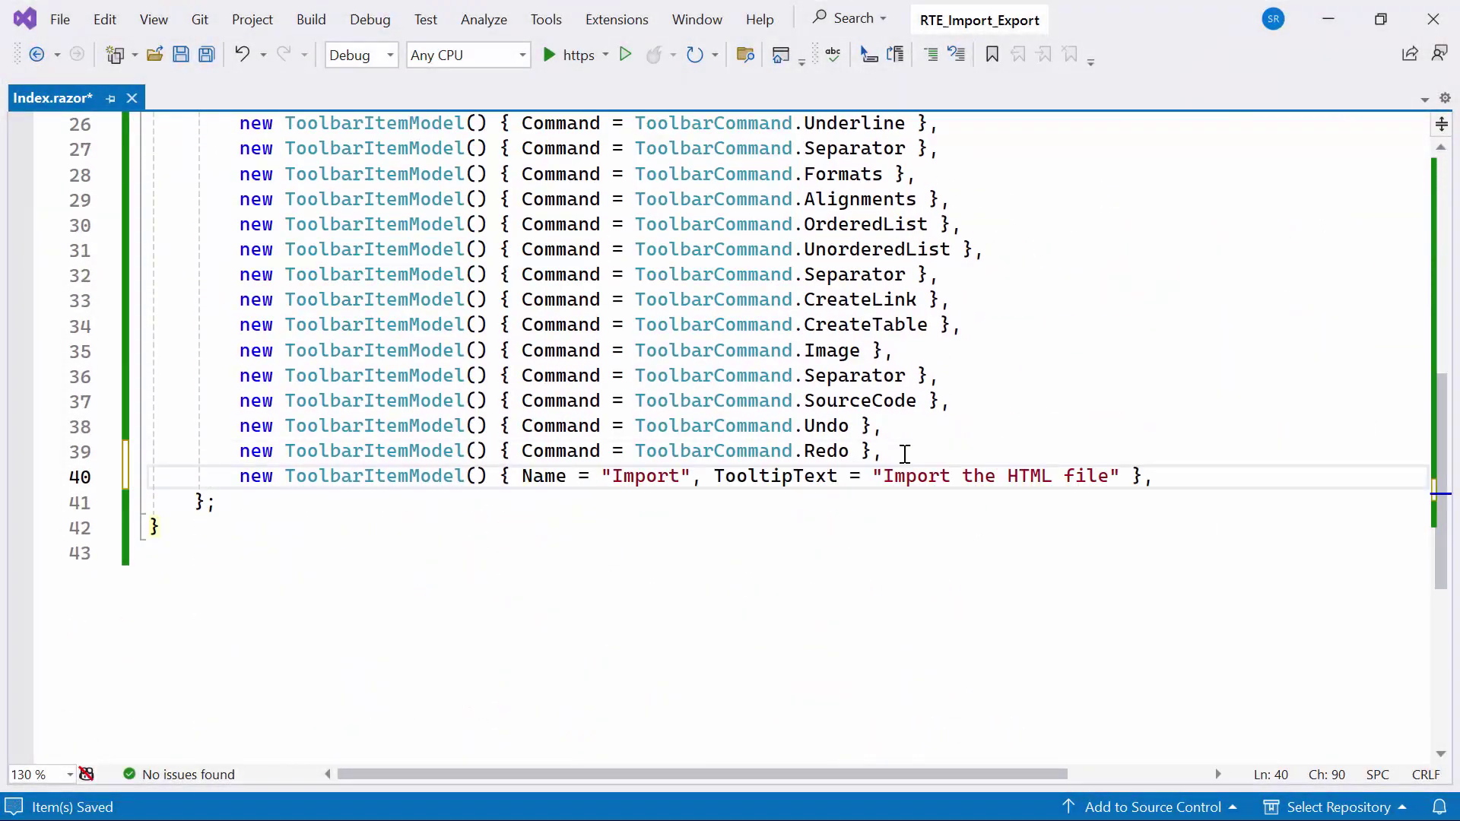
pyautogui.hotkey('ctrl', 's')
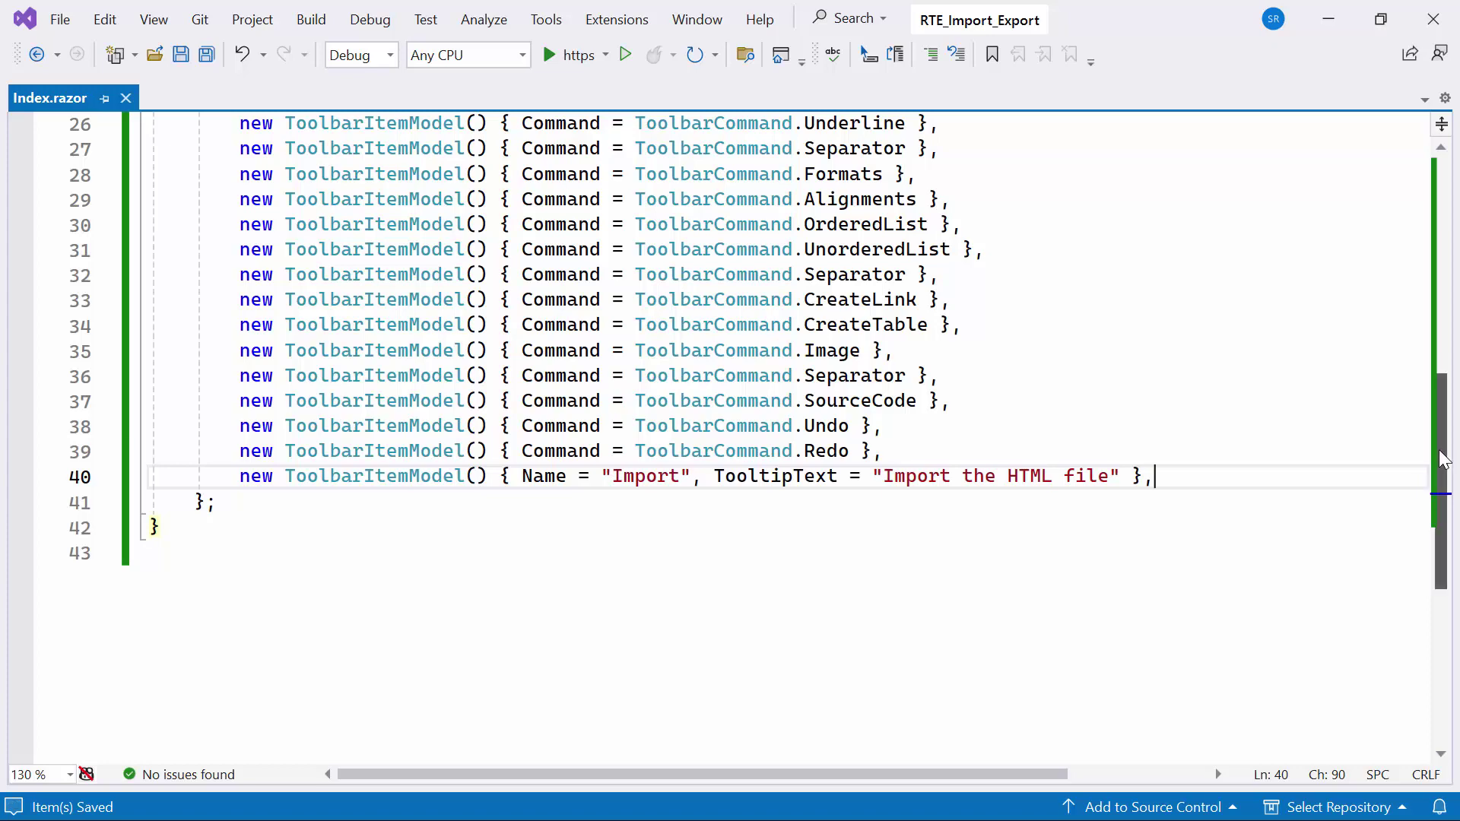
pyautogui.scroll(8, 1410, 235)
# - Place a Template containing an SfUploader inside the Import toolbar item and save
pyautogui.click(1197, 300)
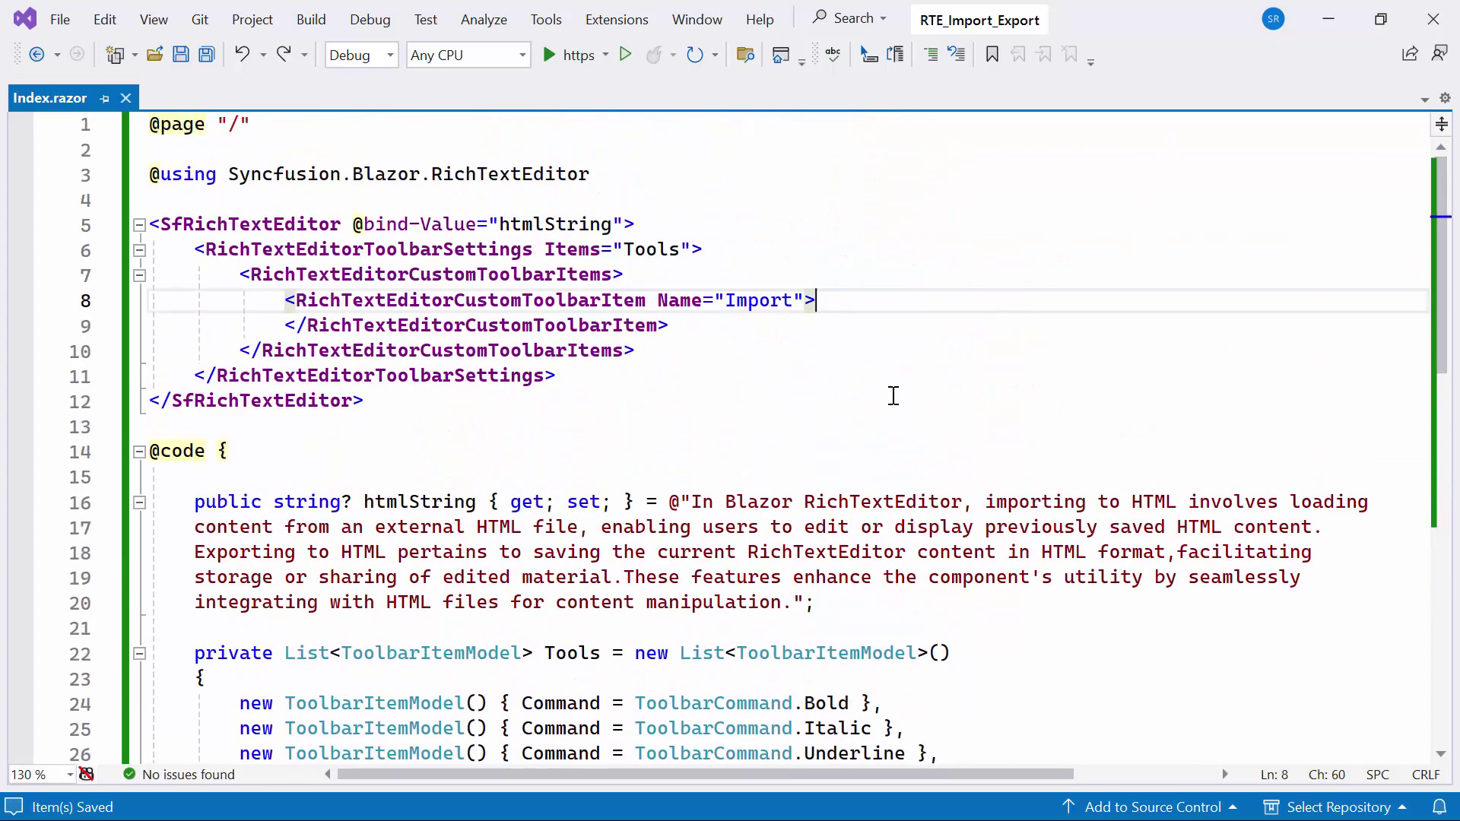
pyautogui.press('Return')
pyautogui.write('<templ')
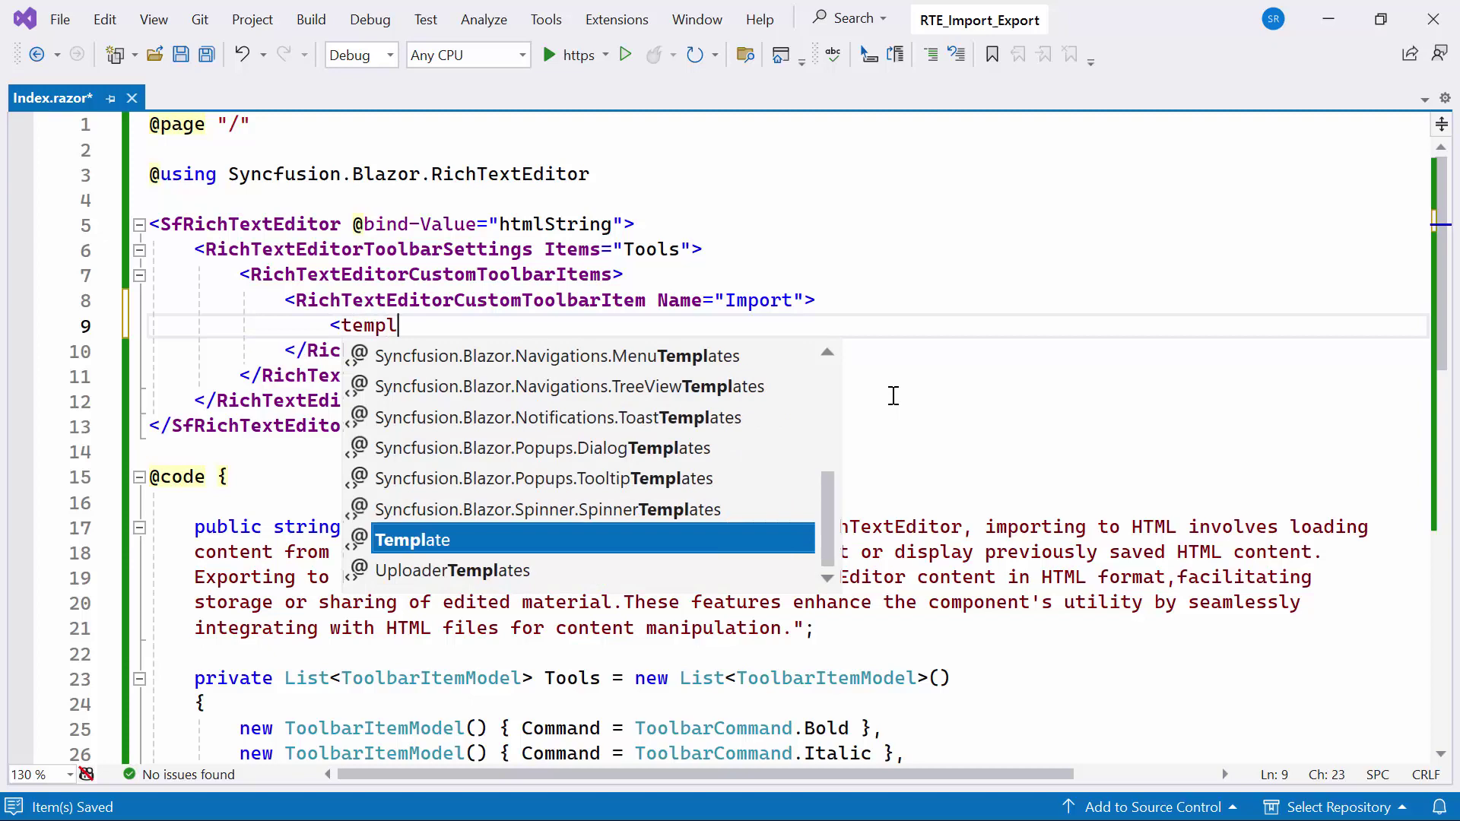
pyautogui.write('>')
pyautogui.write('<SfUploader ID="UploadFiles" ShowFileList="false" CssClass="e-import"> </SfUploader>')
pyautogui.hotkey('ctrl', 's')
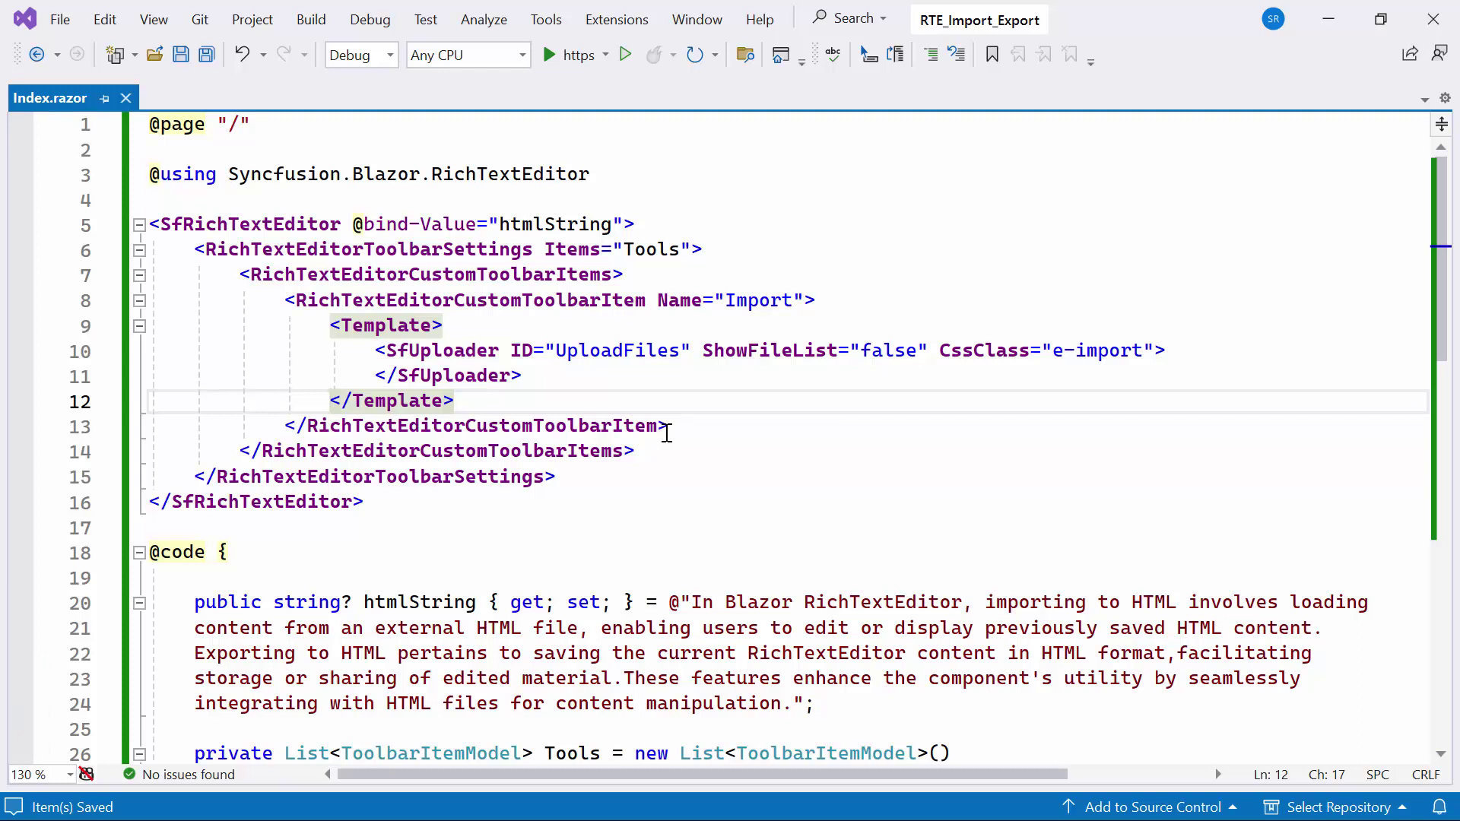
# - Create a SampleDataController class in the Data folder via Solution Explorer
pyautogui.click(153, 20)
pyautogui.click(140, 103)
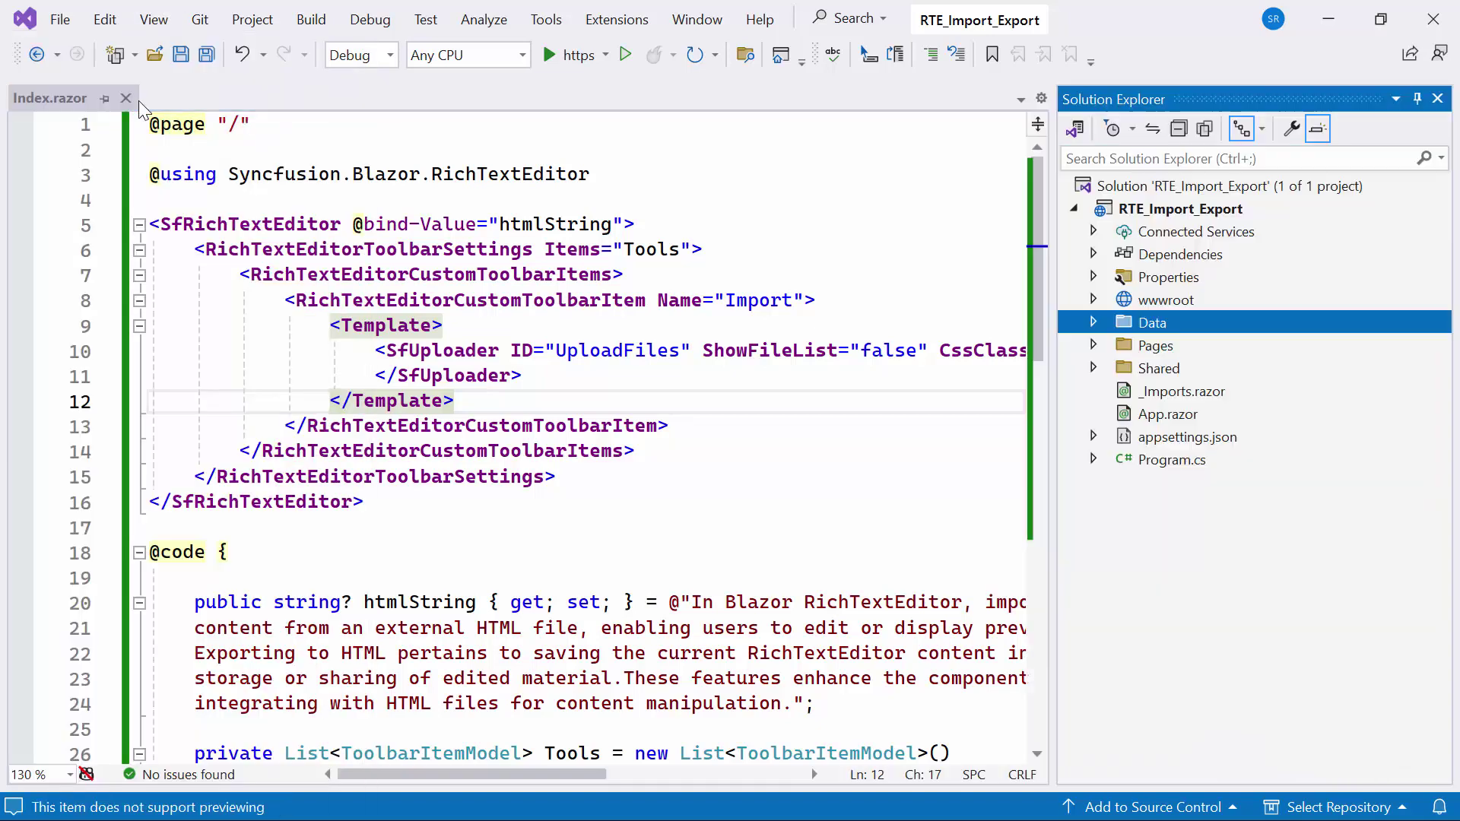
pyautogui.rightClick(1206, 324)
pyautogui.moveTo(853, 394)
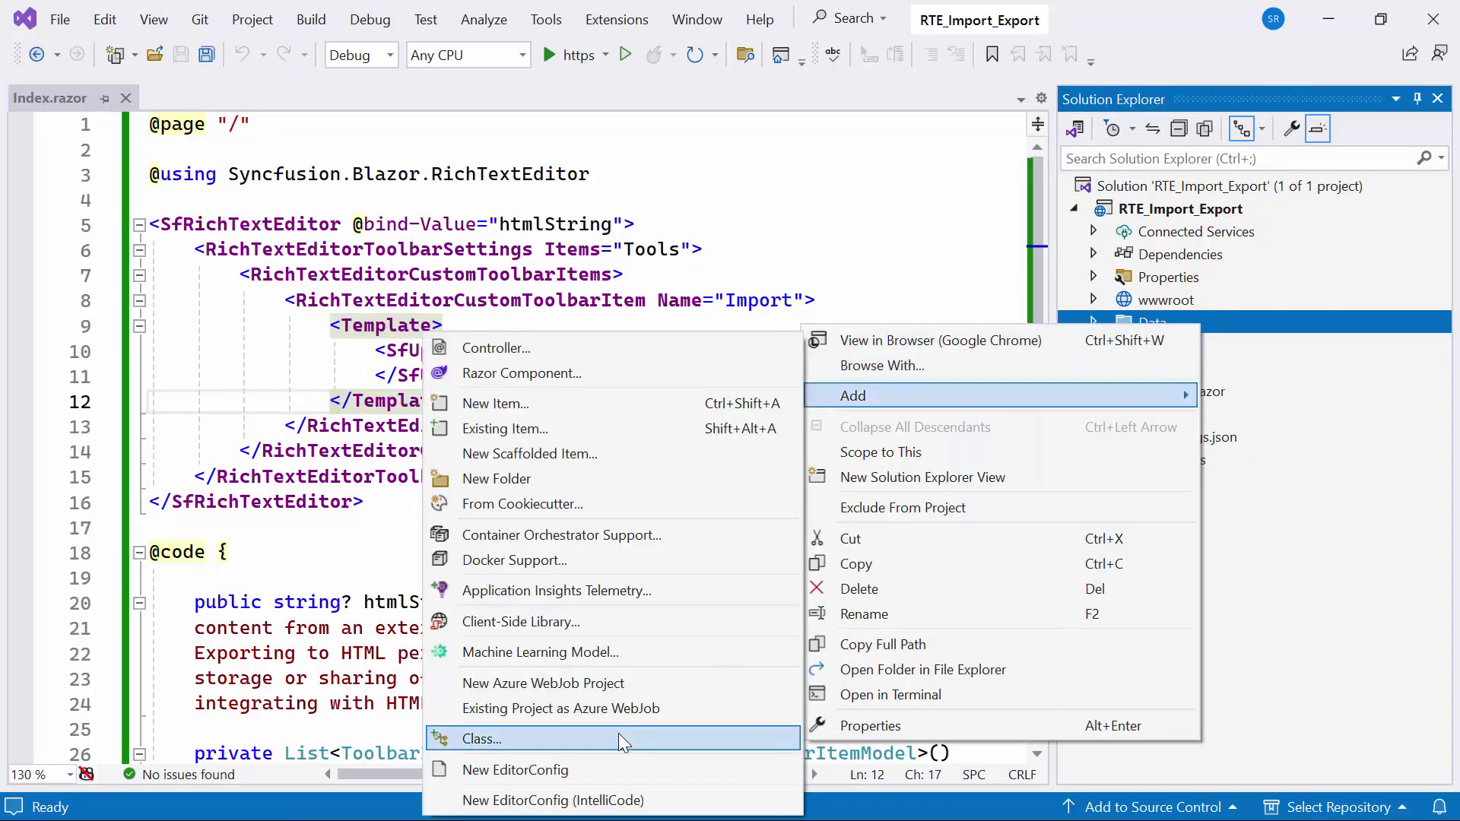
pyautogui.click(618, 737)
pyautogui.write('ClassSampleDataController')
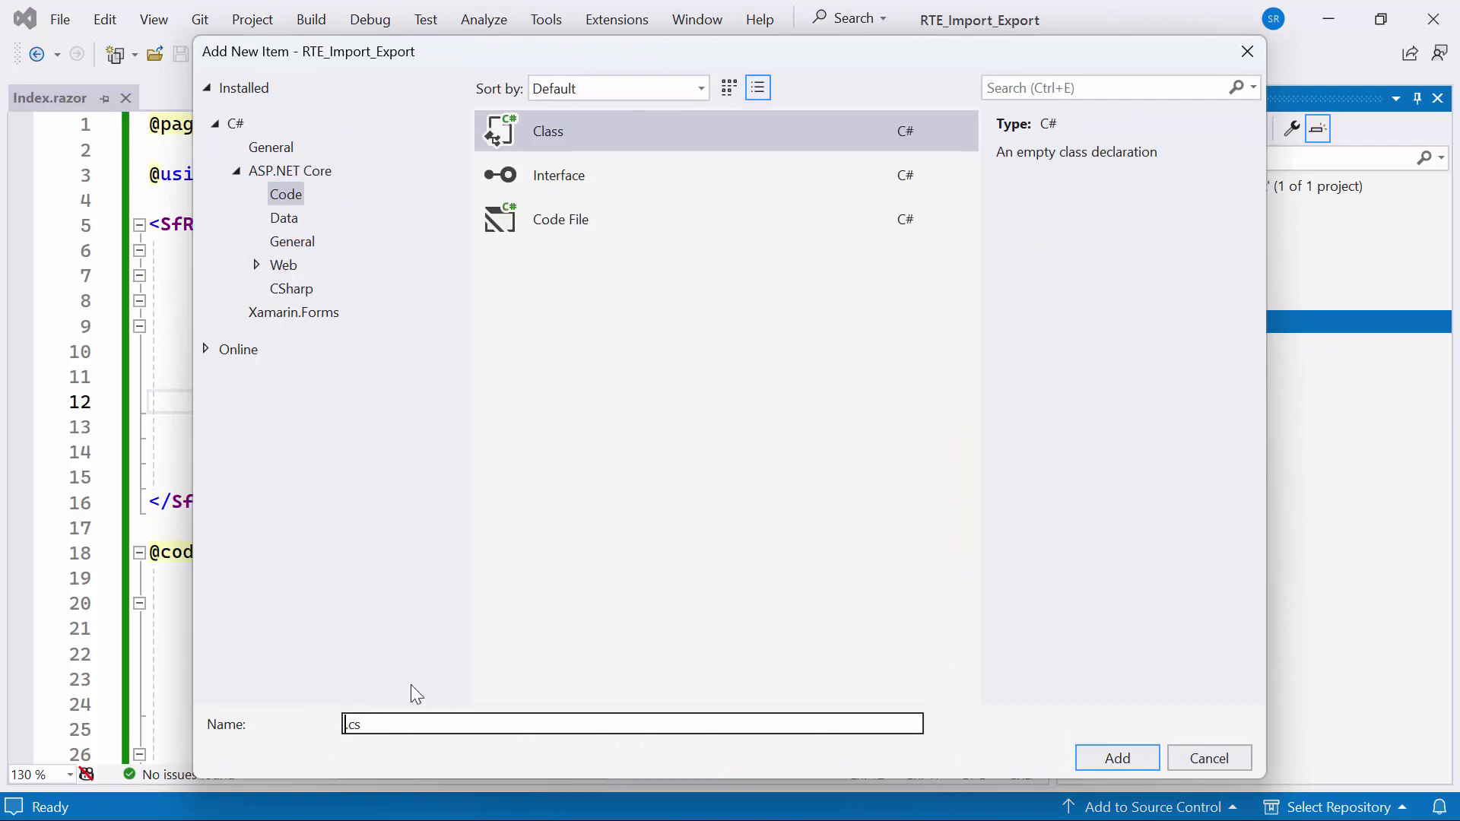
pyautogui.press('Return')
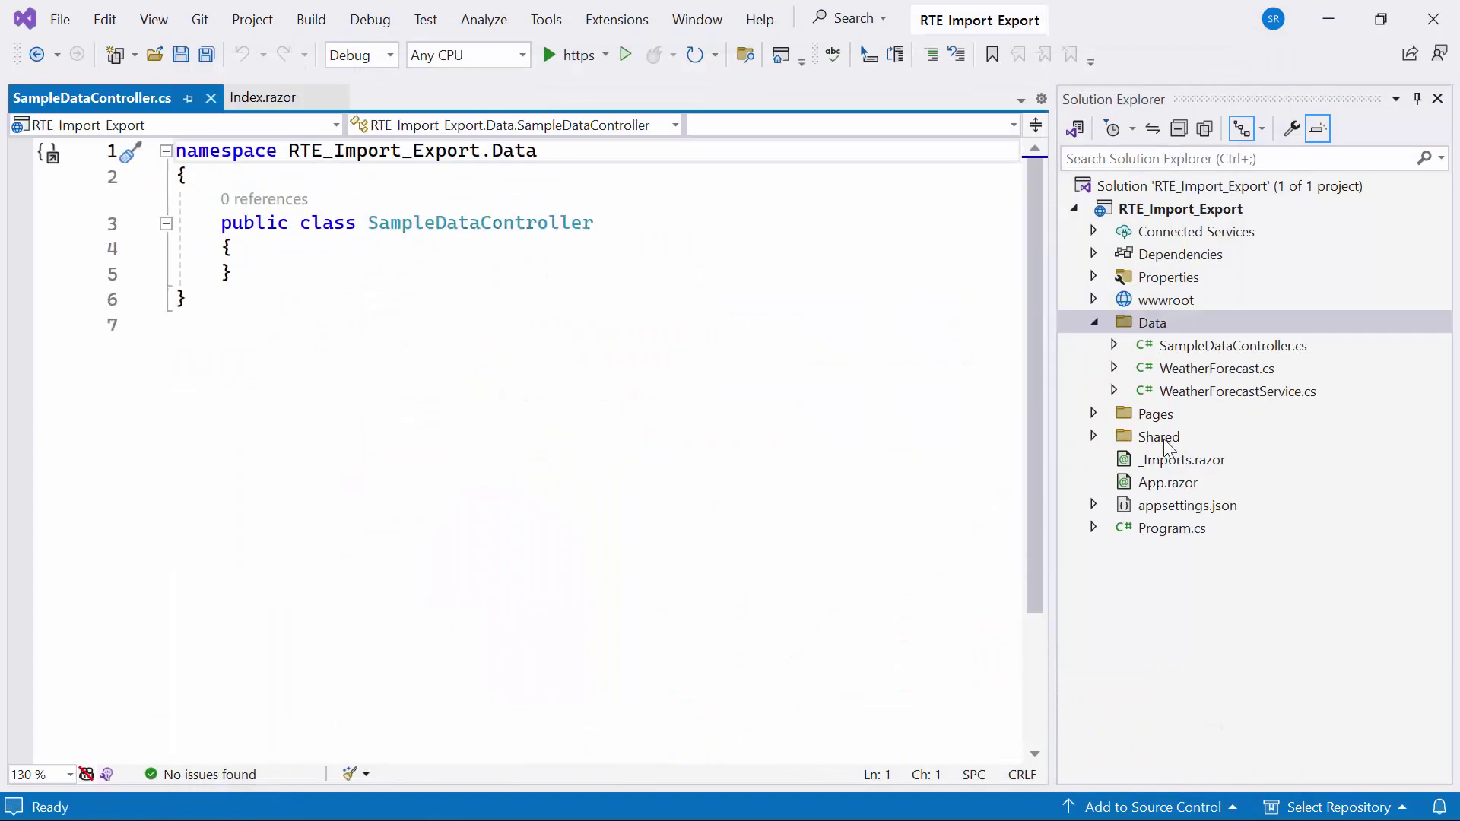
# - Derive SampleDataController from ControllerBase and add Route("api/[controller]") and ApiController attributes; save
pyautogui.click(1437, 99)
pyautogui.click(828, 233)
pyautogui.write(': ')
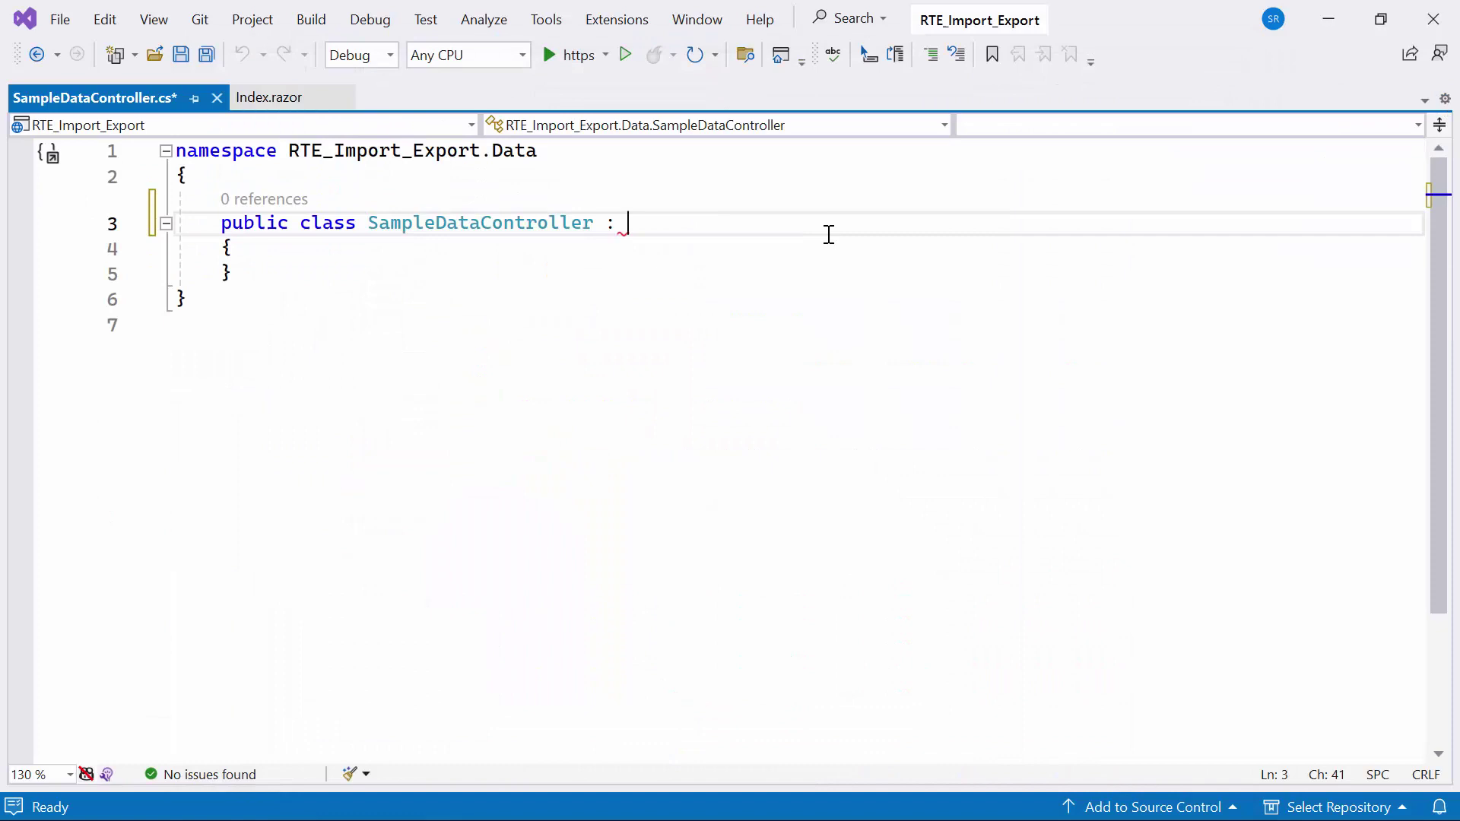
pyautogui.write('ControllerBas')
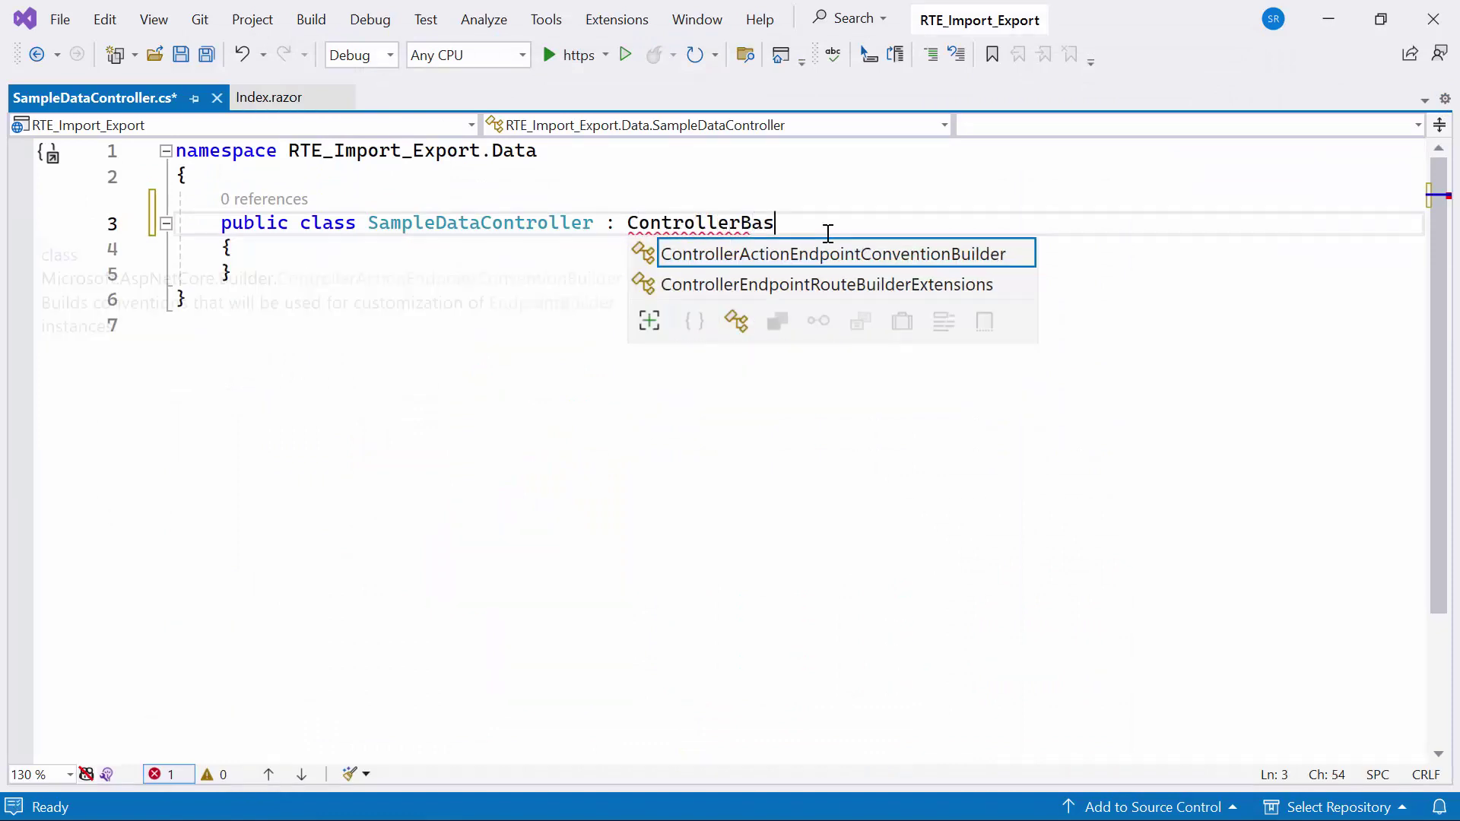
pyautogui.write('e')
pyautogui.hotkey('ctrl', '.')
pyautogui.press('Return')
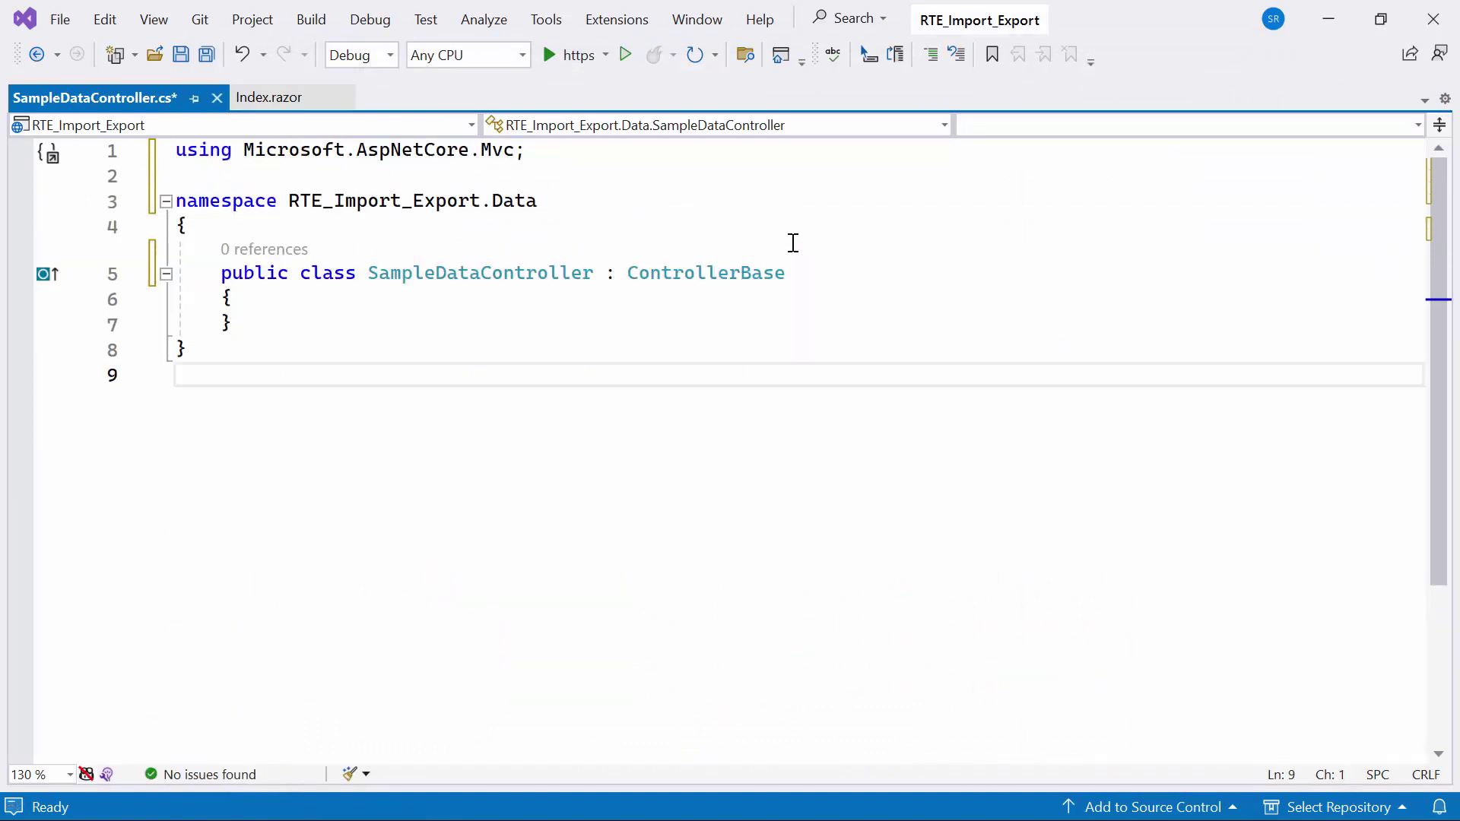
pyautogui.click(207, 274)
pyautogui.write('[Route("api/[controller]")] [ApiController]')
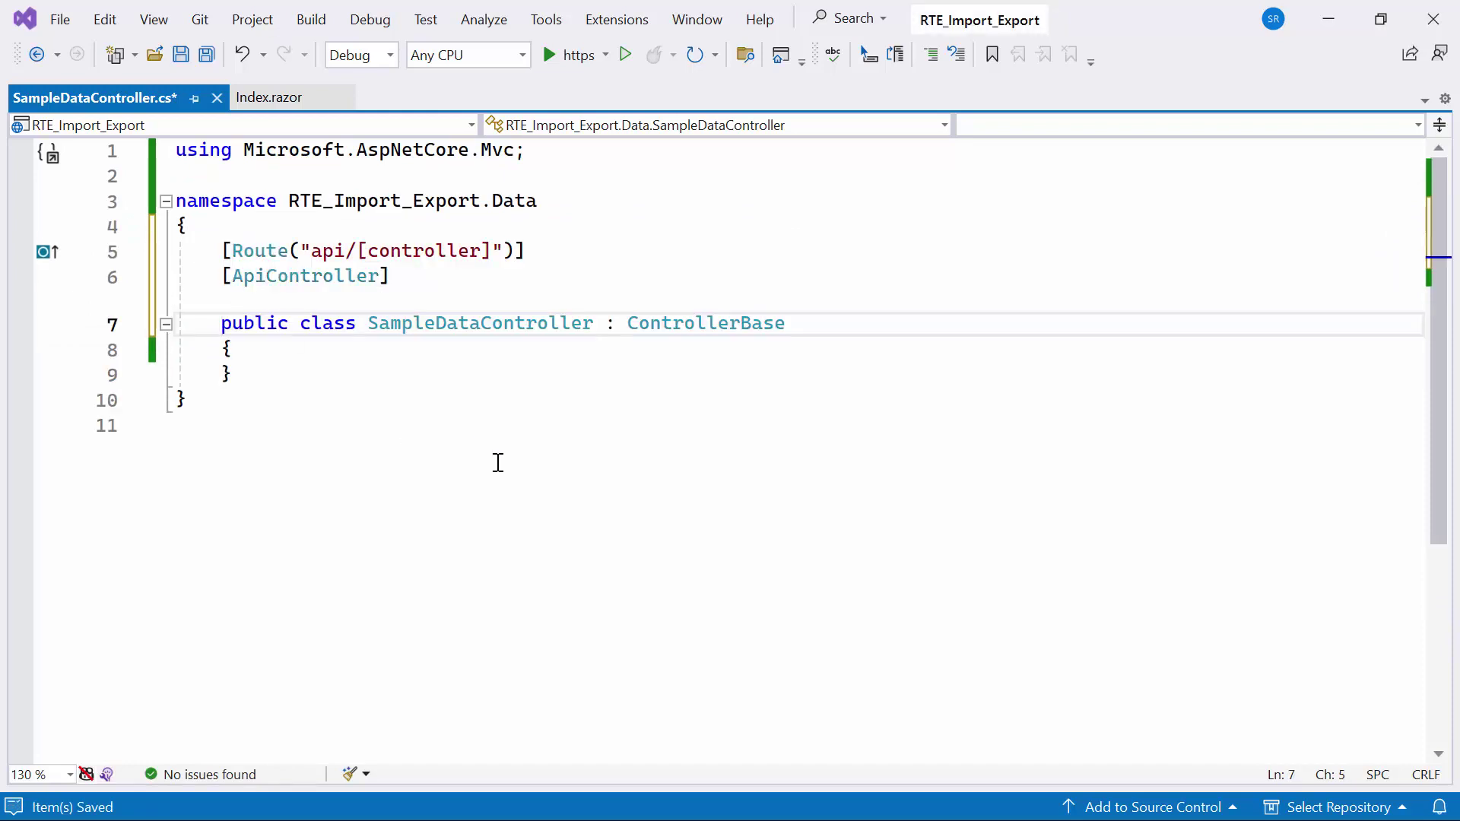
pyautogui.hotkey('ctrl', 's')
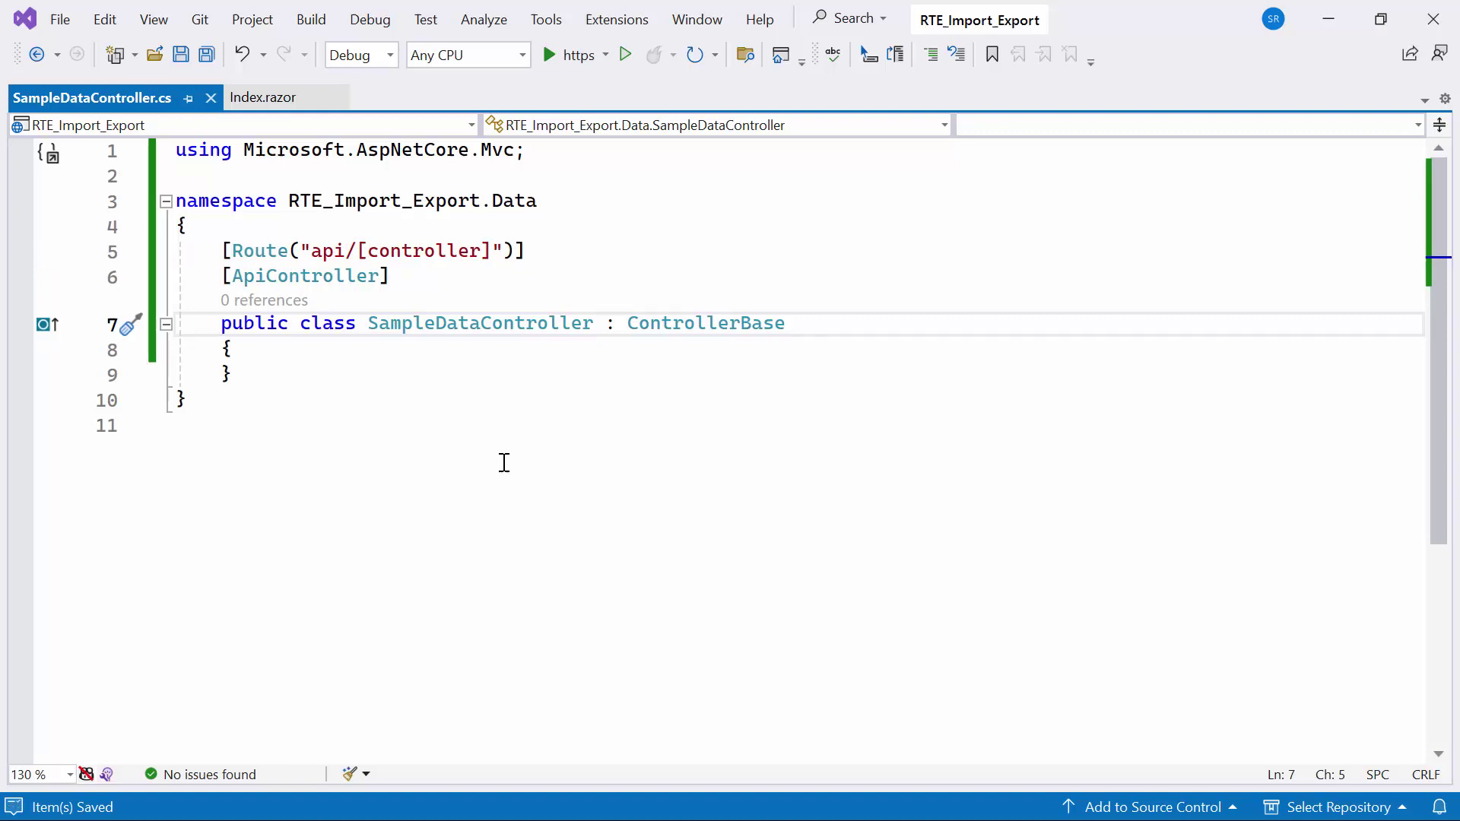
# - Declare an IWebHostEnvironment hostingEnv field and a constructor assigning it; save
pyautogui.click(467, 351)
pyautogui.press('Return')
pyautogui.write('pr')
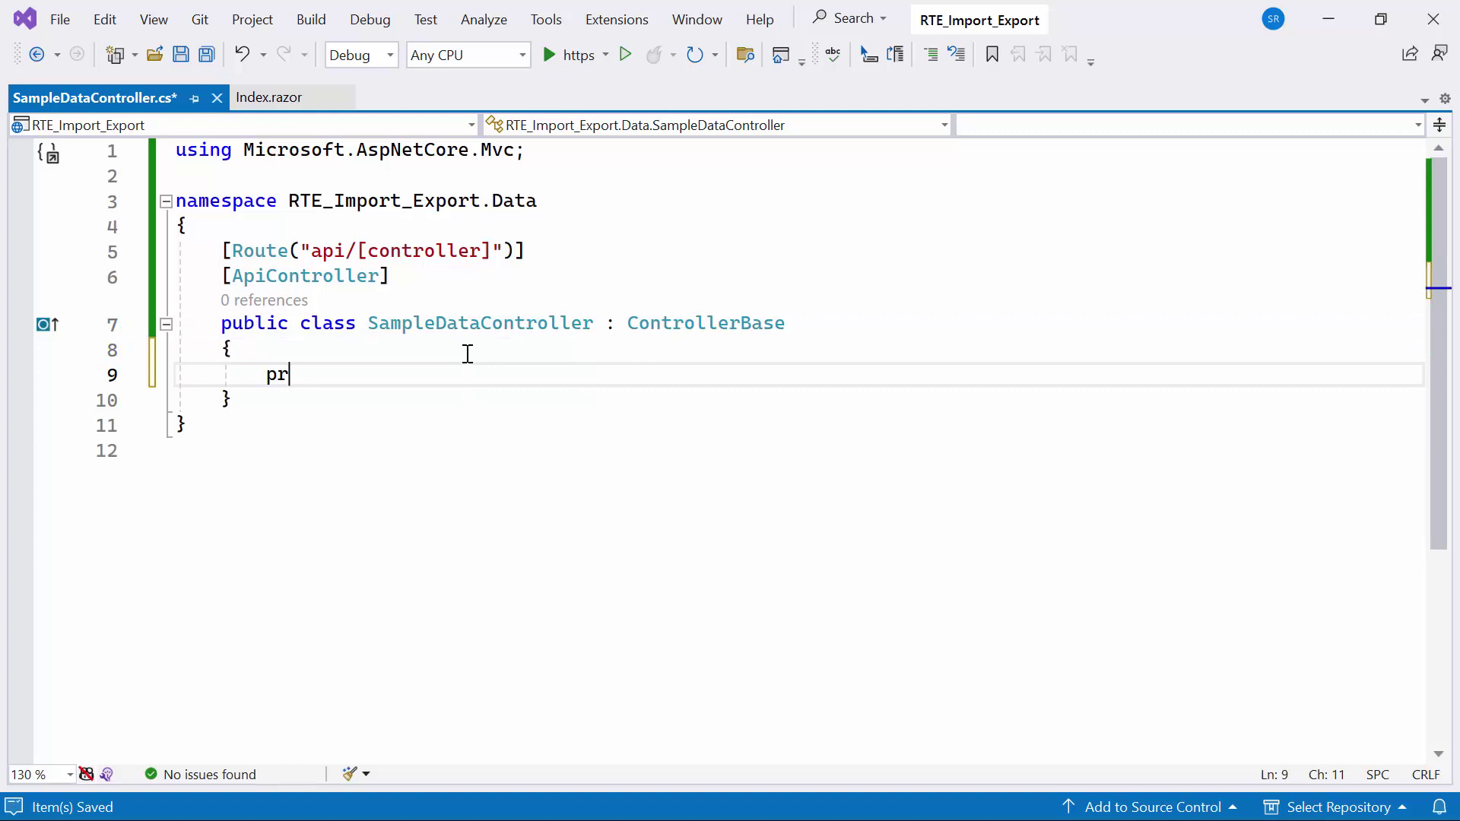
pyautogui.write('i')
pyautogui.press('Escape')
pyautogui.write('vate IWebHostEnvironment')
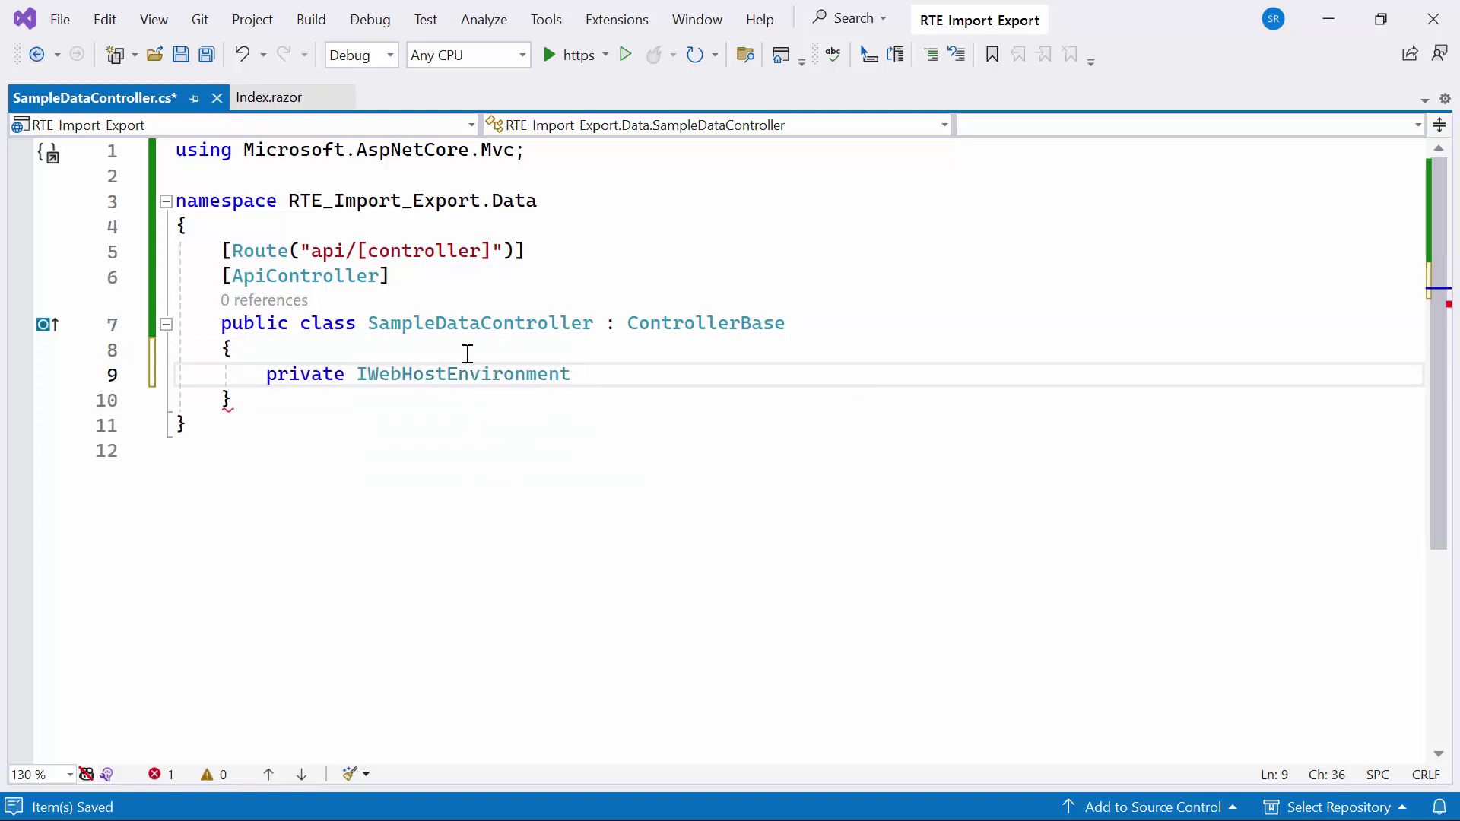
pyautogui.write(' hostingE')
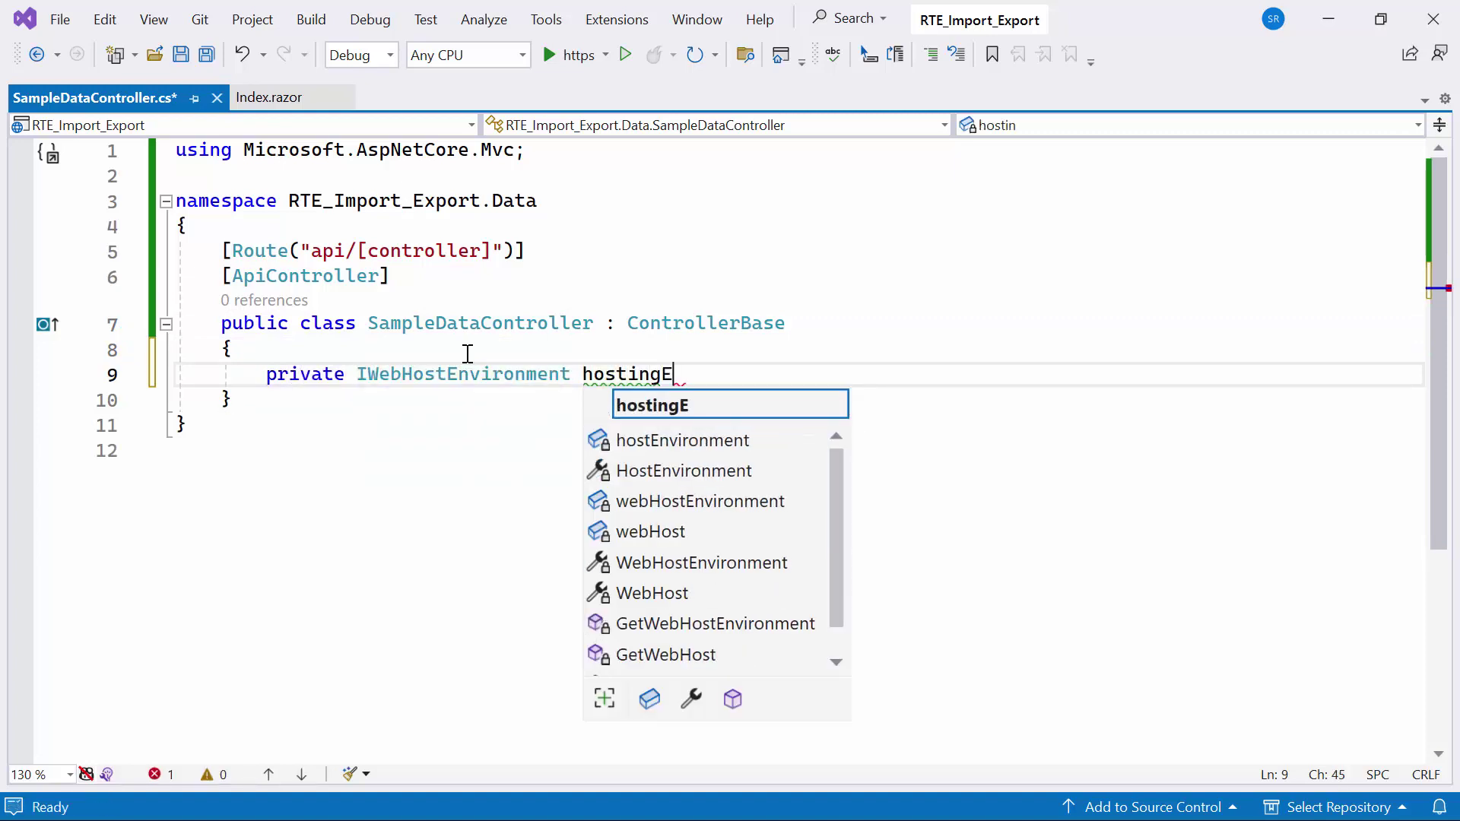
pyautogui.write('nv;')
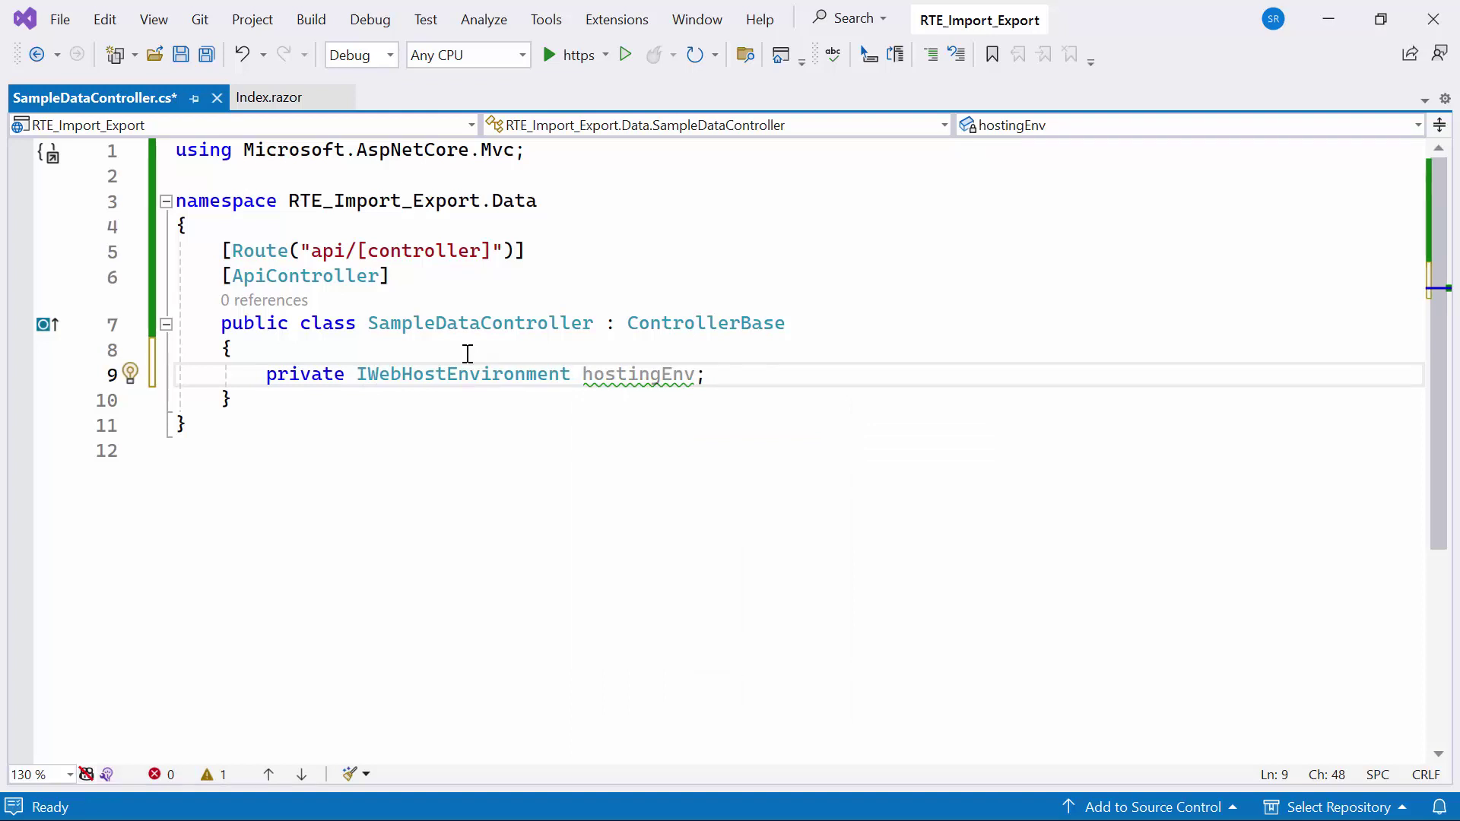
pyautogui.press('Return')
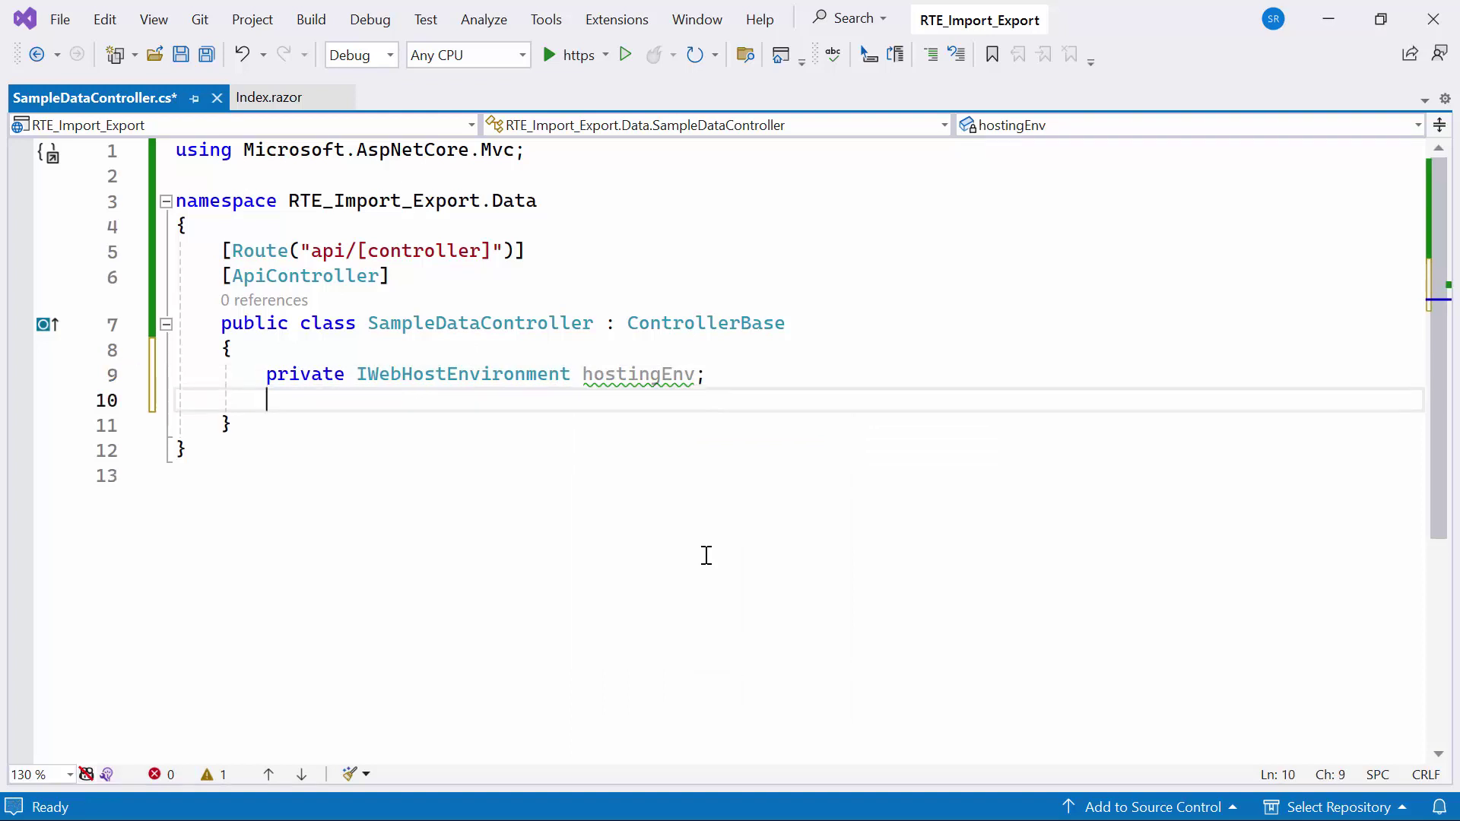
pyautogui.press('Return')
pyautogui.write('public SampleDataController(IWebHostEnvironment env)         {             this.hostingEnv = env;         }')
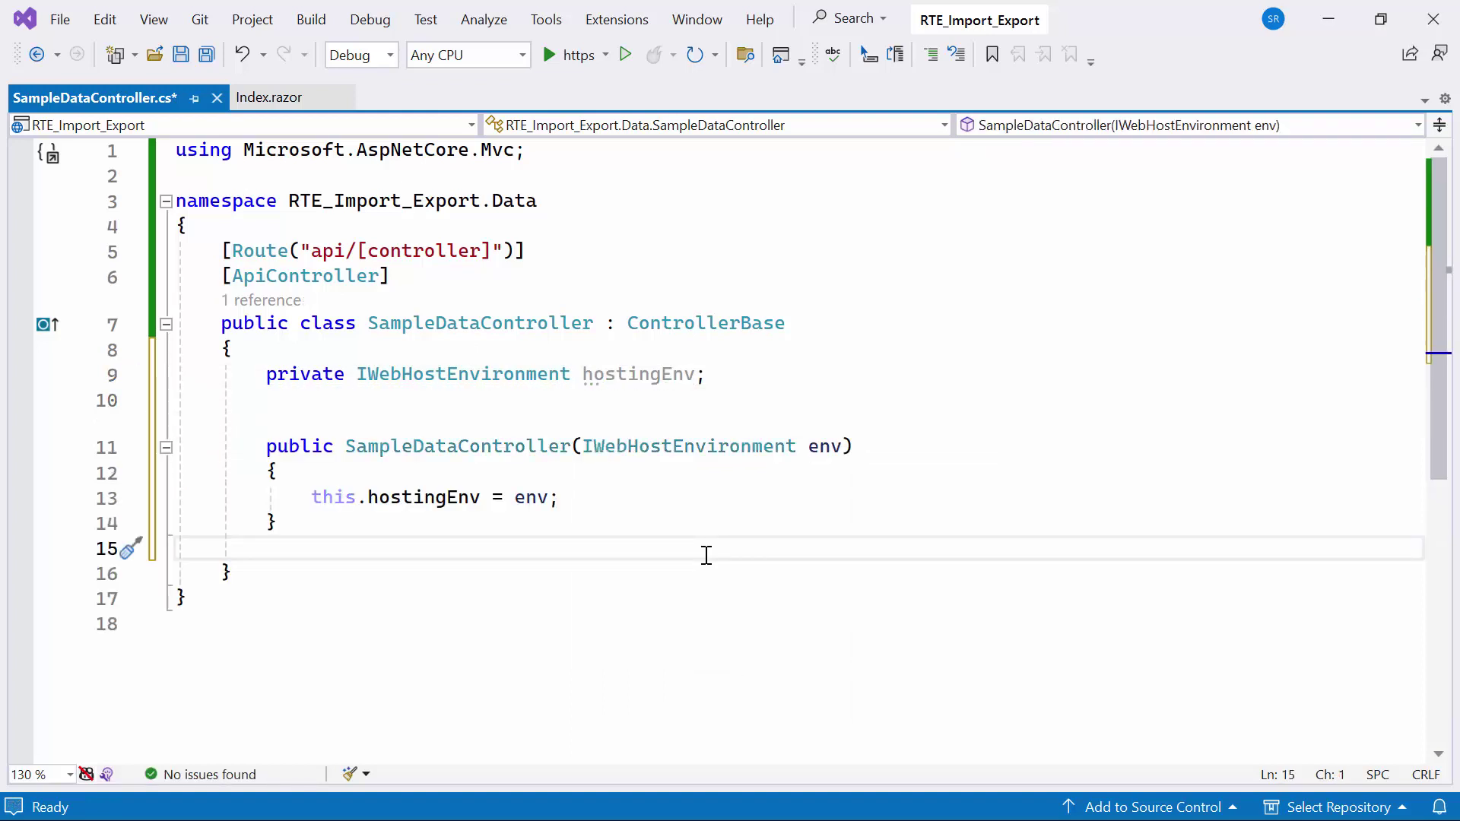
pyautogui.hotkey('ctrl', 's')
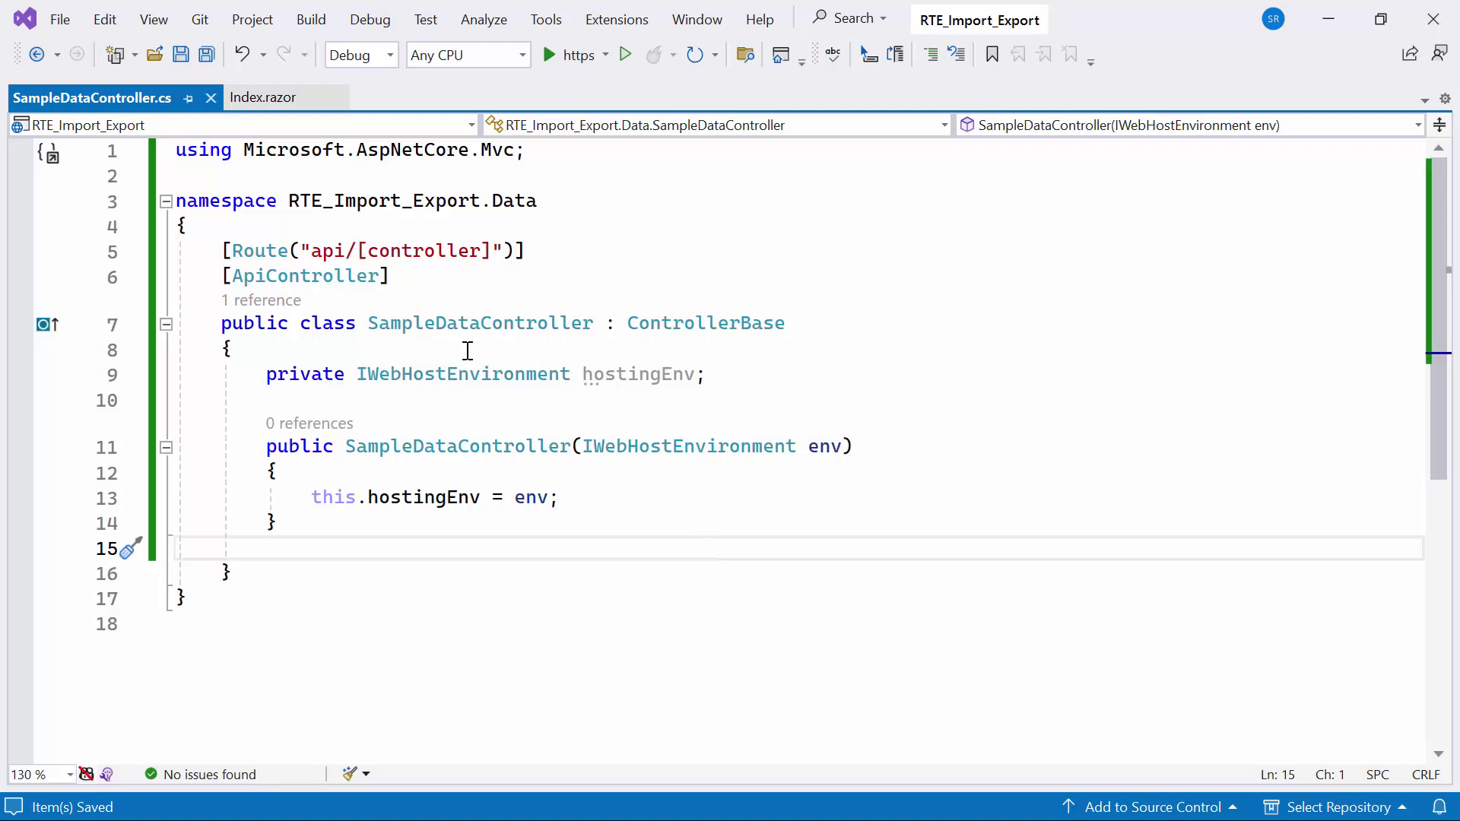
# - Add an [HttpPost] [Route("Import")] public void Import(IFormFile UploadFiles) action signature and body
pyautogui.click(427, 545)
pyautogui.press('Return')
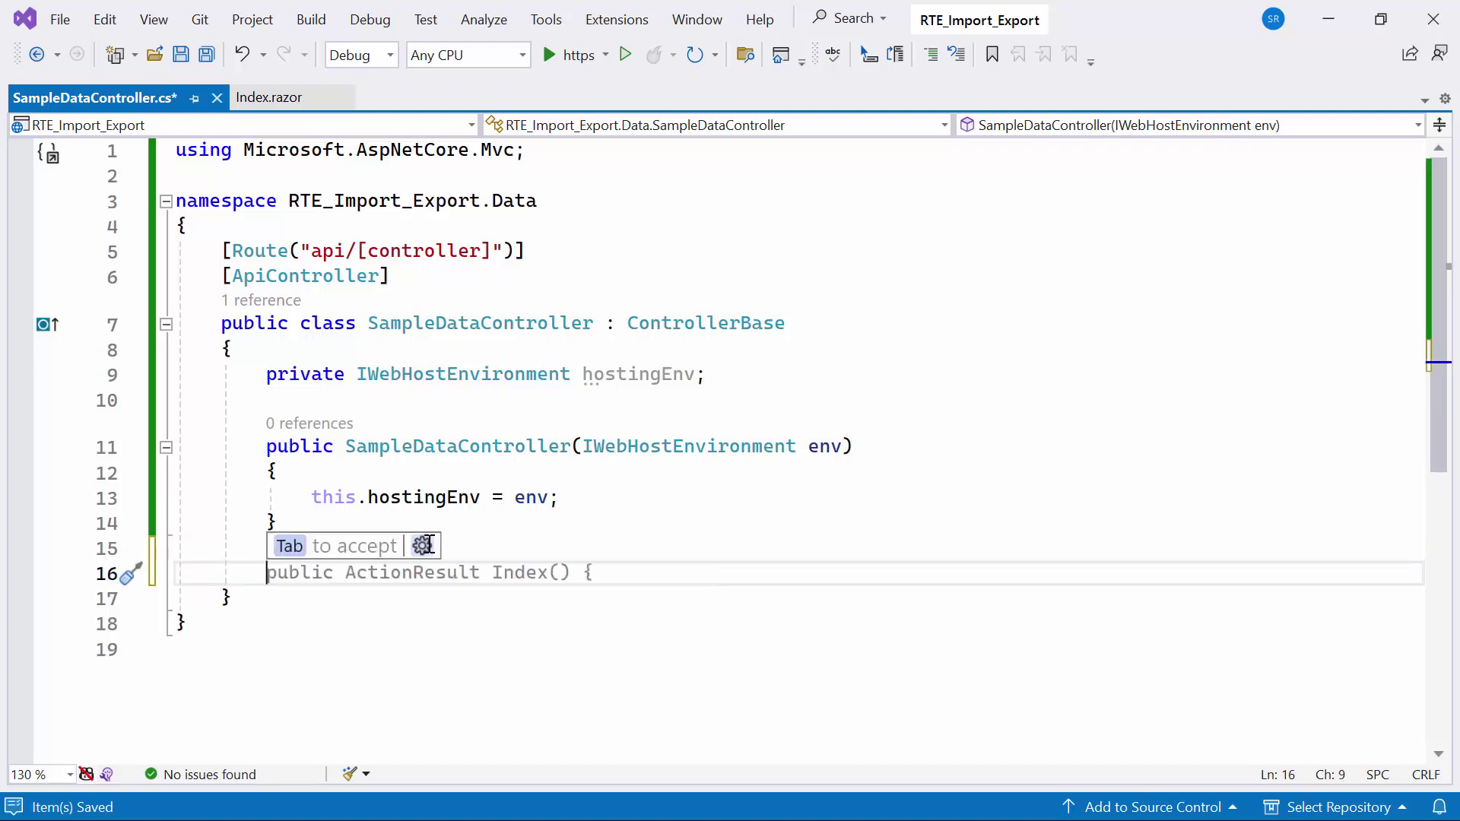
pyautogui.write('[HttpPo')
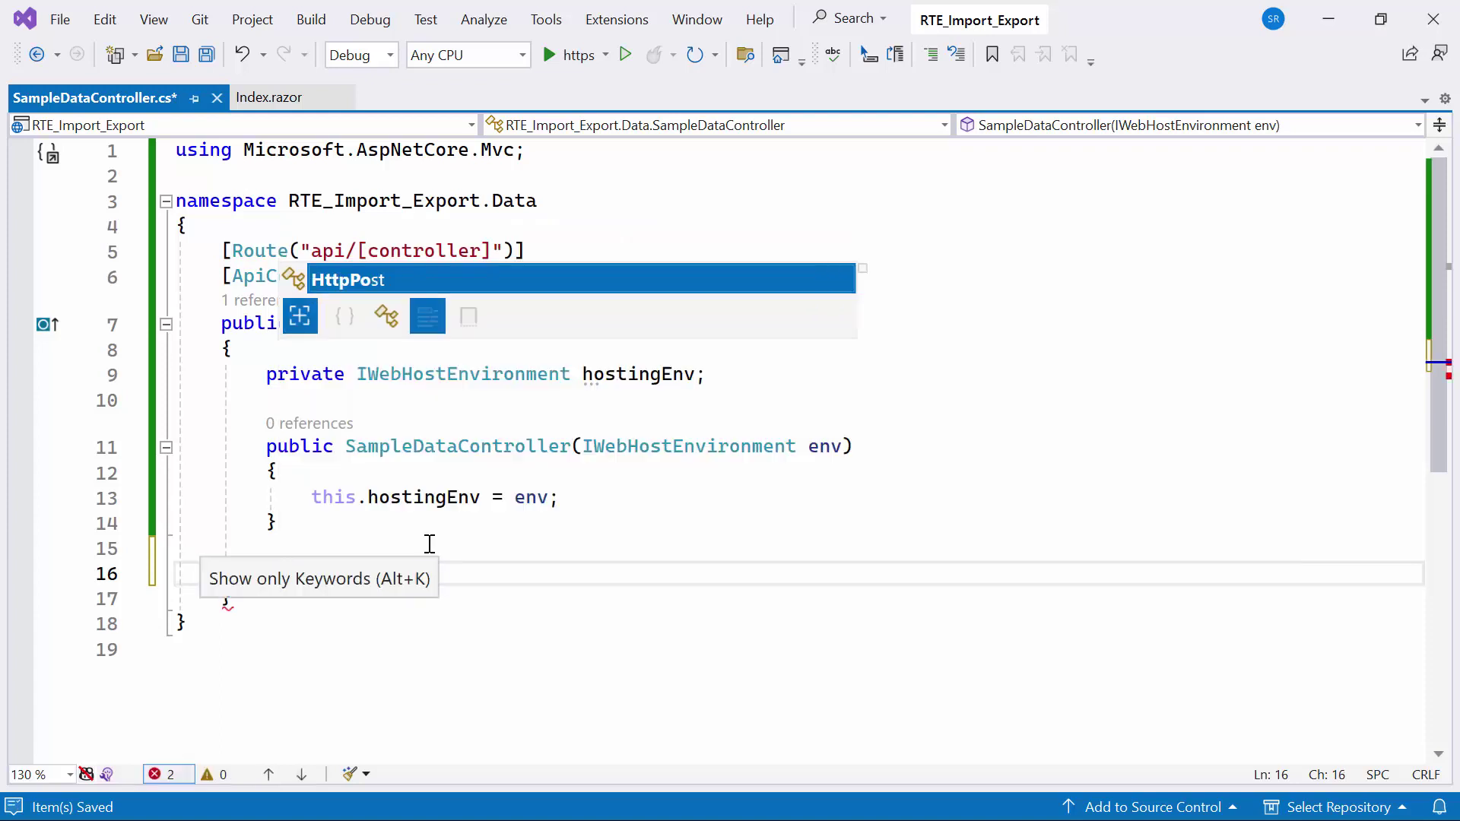
pyautogui.write('st')
pyautogui.press('Tab')
pyautogui.write(']')
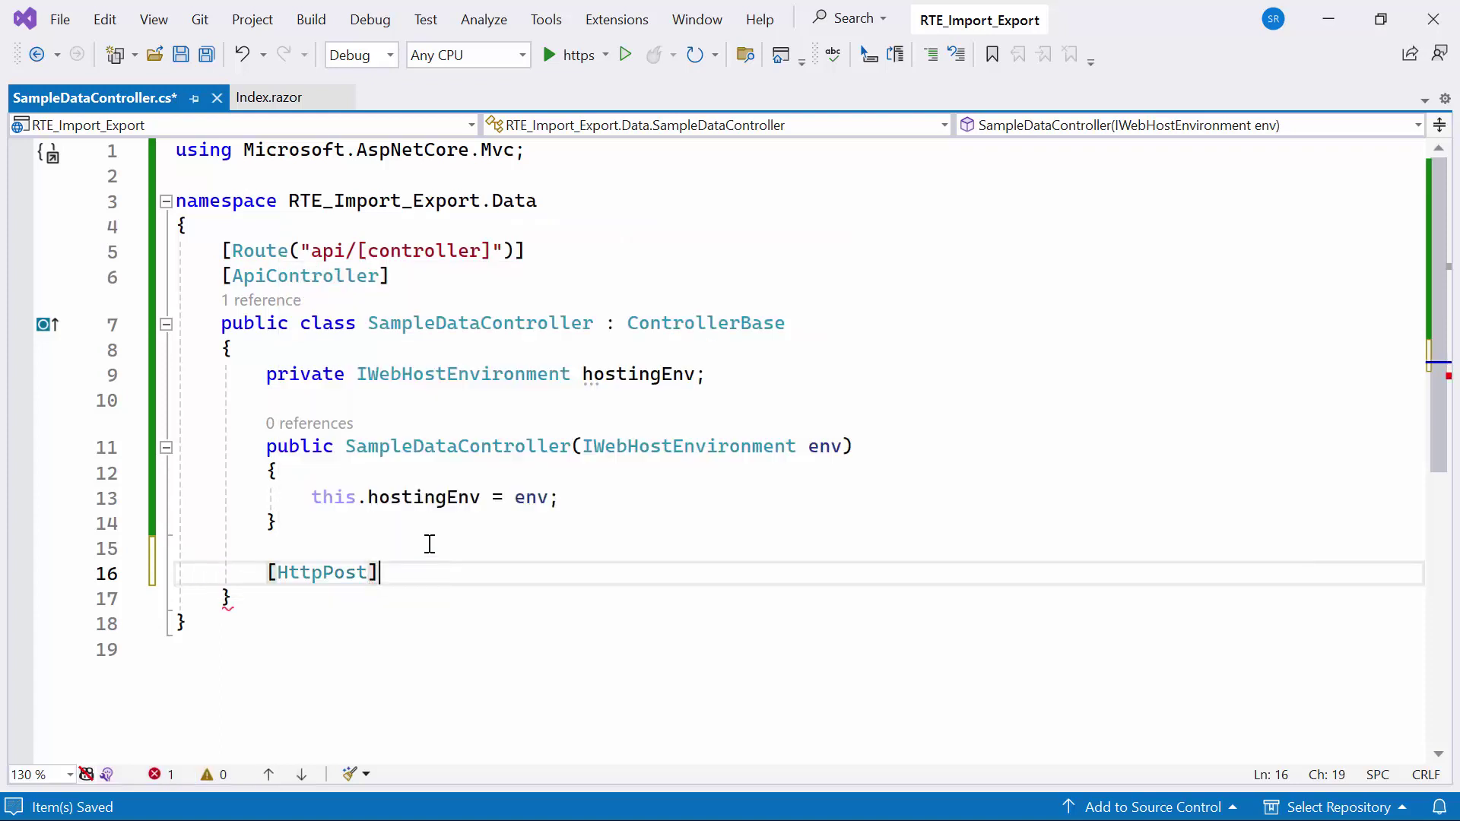
pyautogui.press('Return')
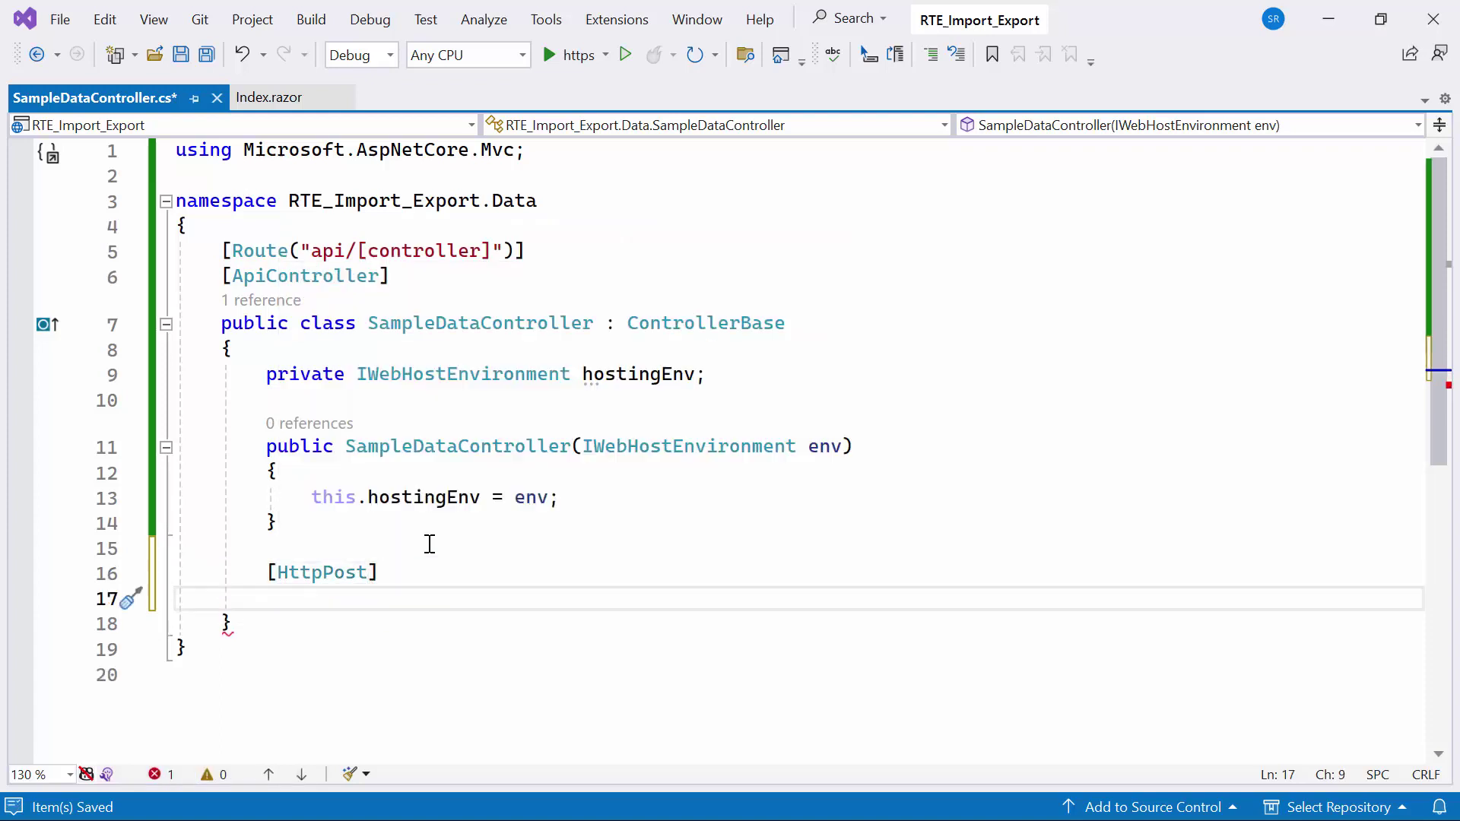
pyautogui.write('[R')
pyautogui.press('Escape')
pyautogui.write('oute(')
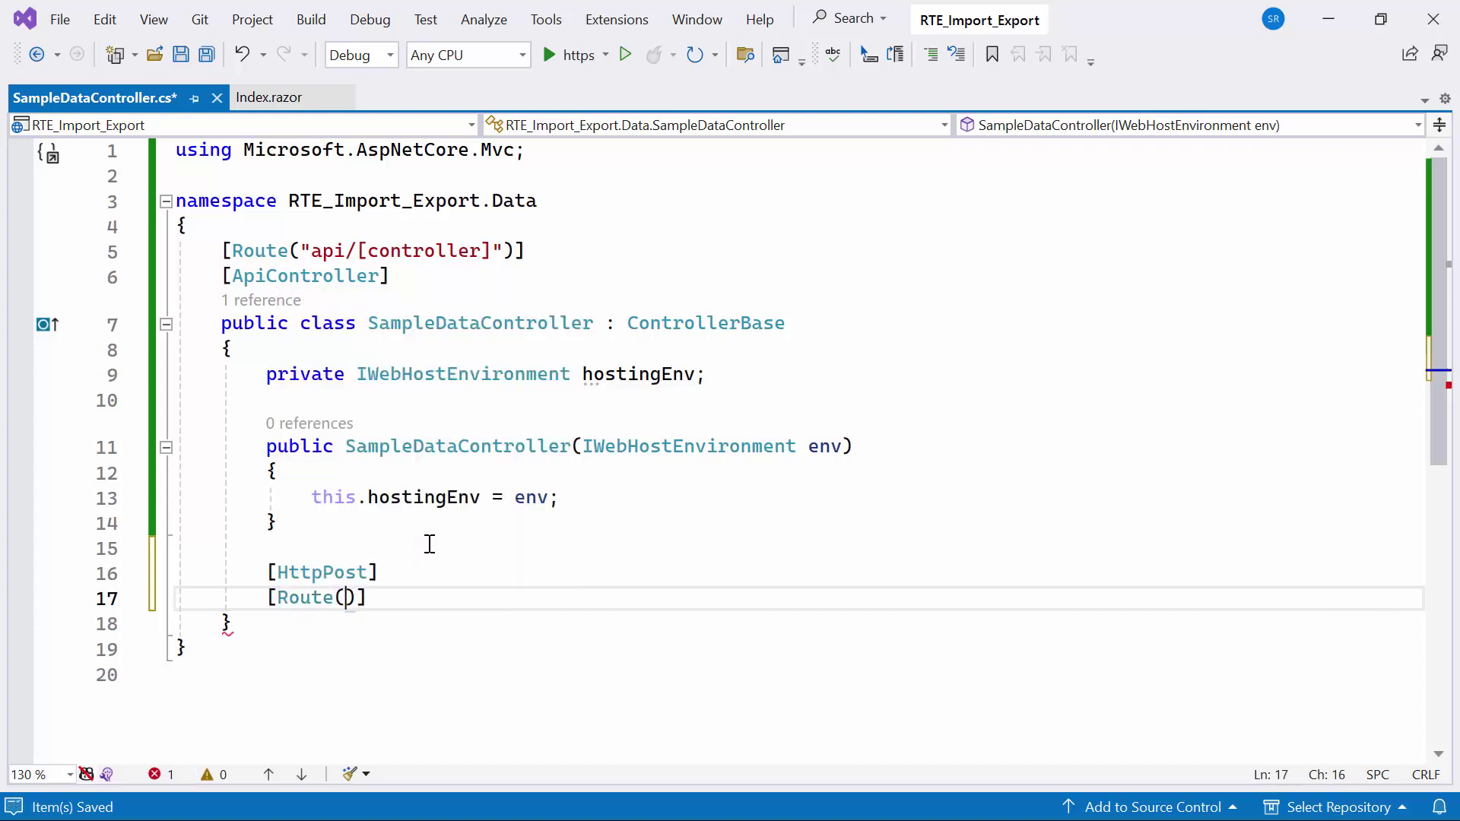
pyautogui.write('"Import')
pyautogui.press('Right')
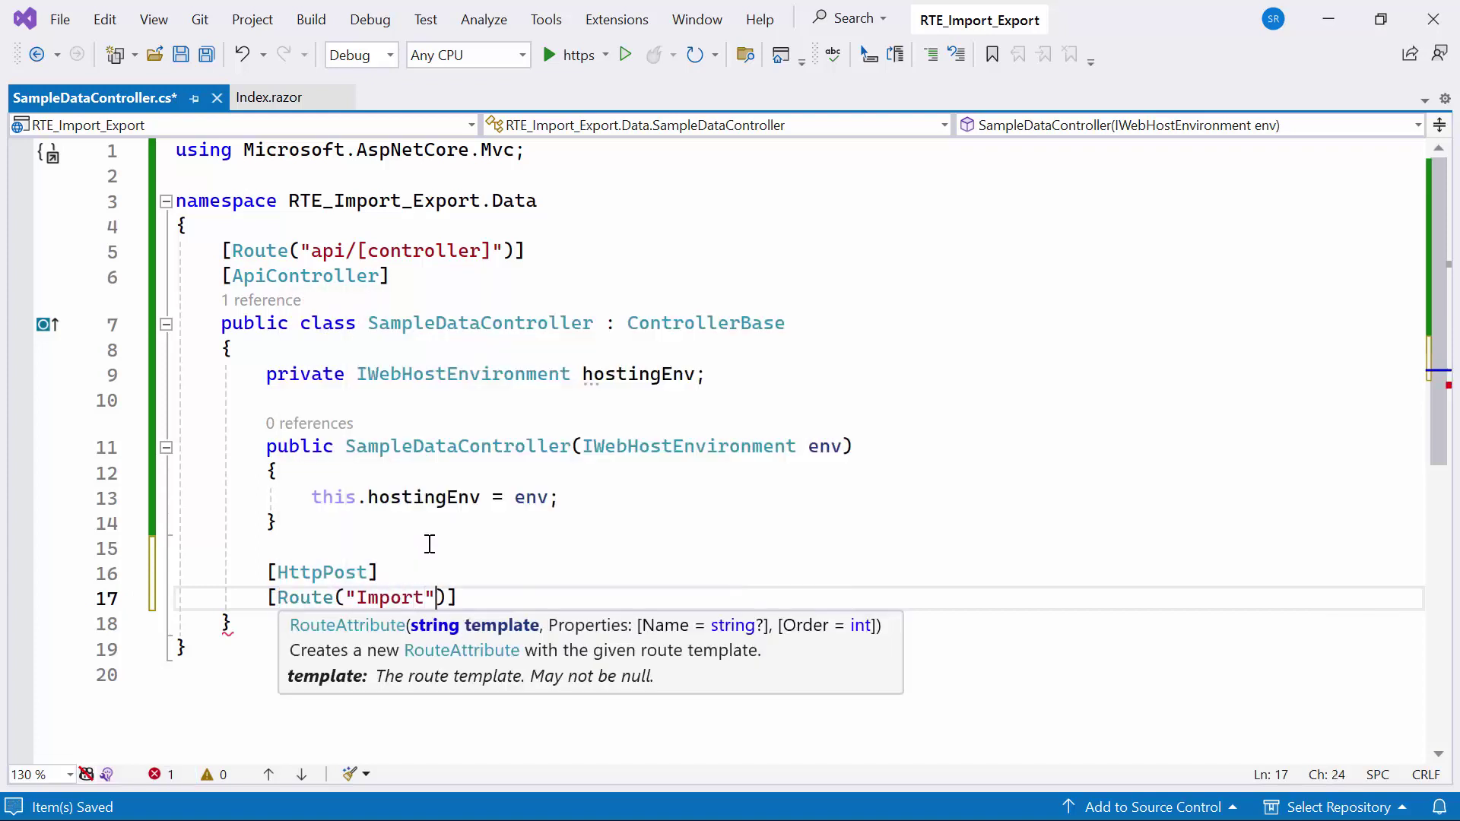
pyautogui.press('Right')
pyautogui.press('Right')
pyautogui.press('Return')
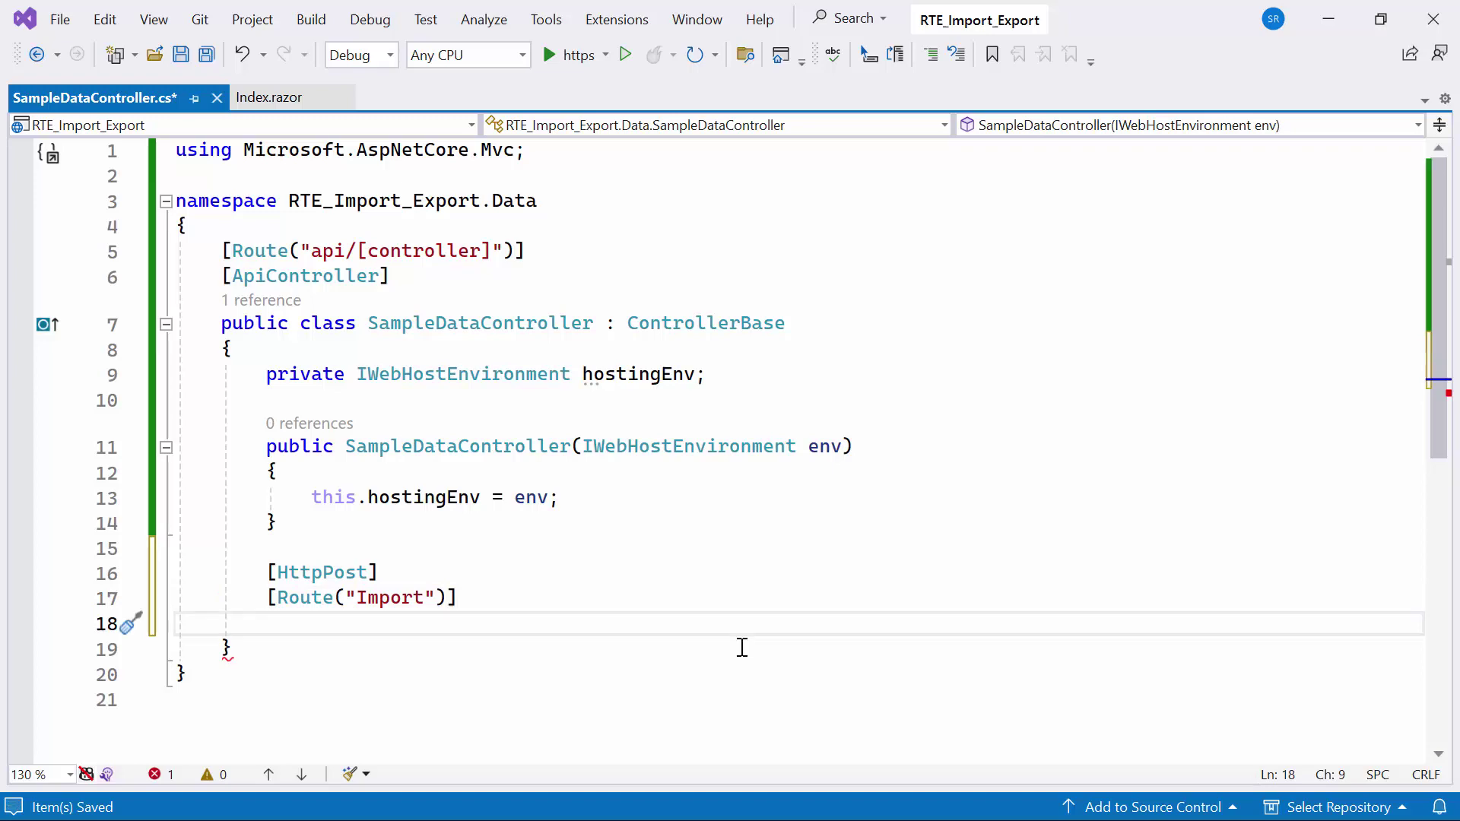
pyautogui.write('public void Im')
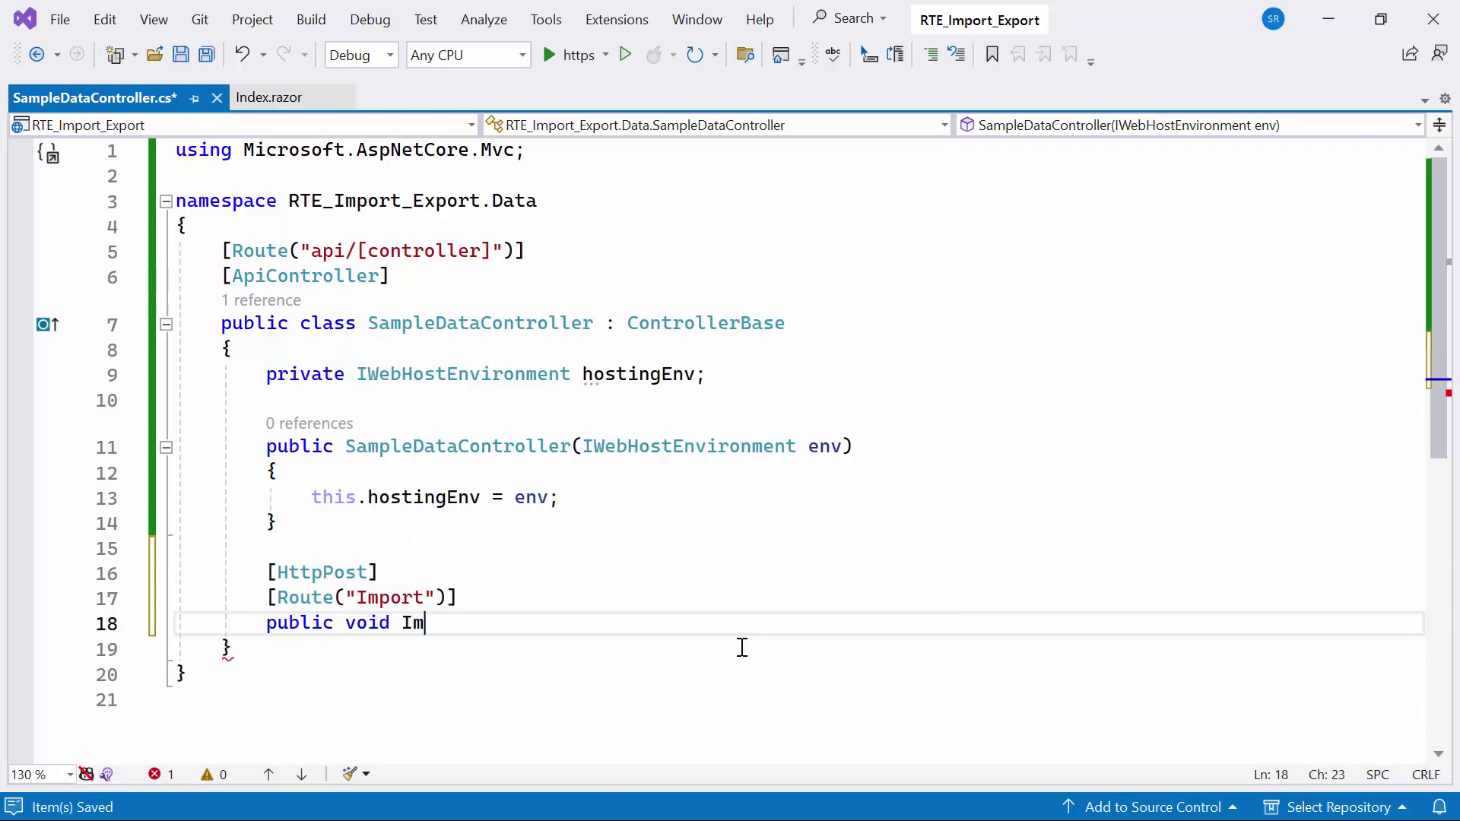
pyautogui.write('port(')
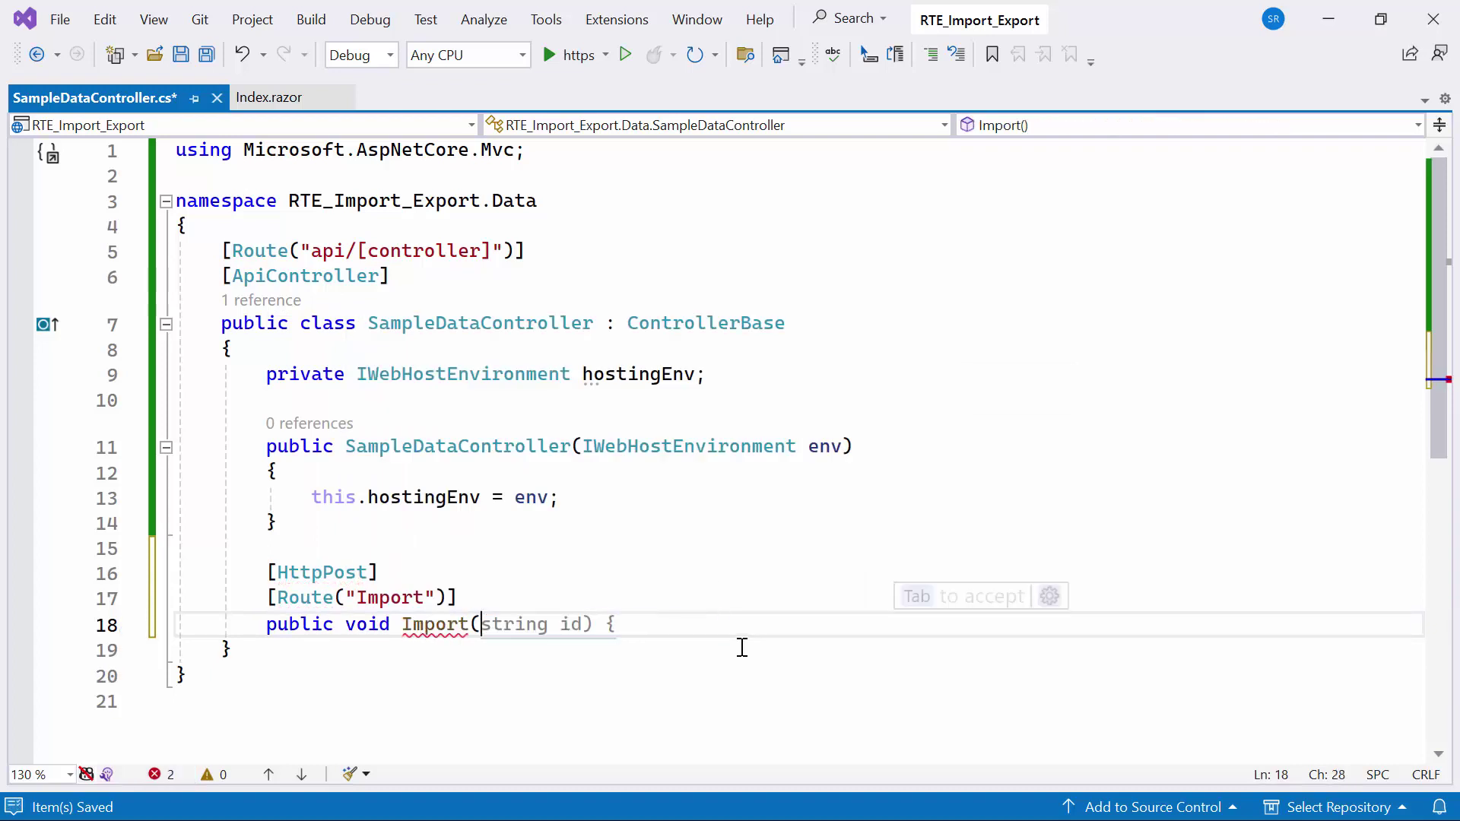
pyautogui.write('IFormFile UploadFiles')
pyautogui.press('Tab')
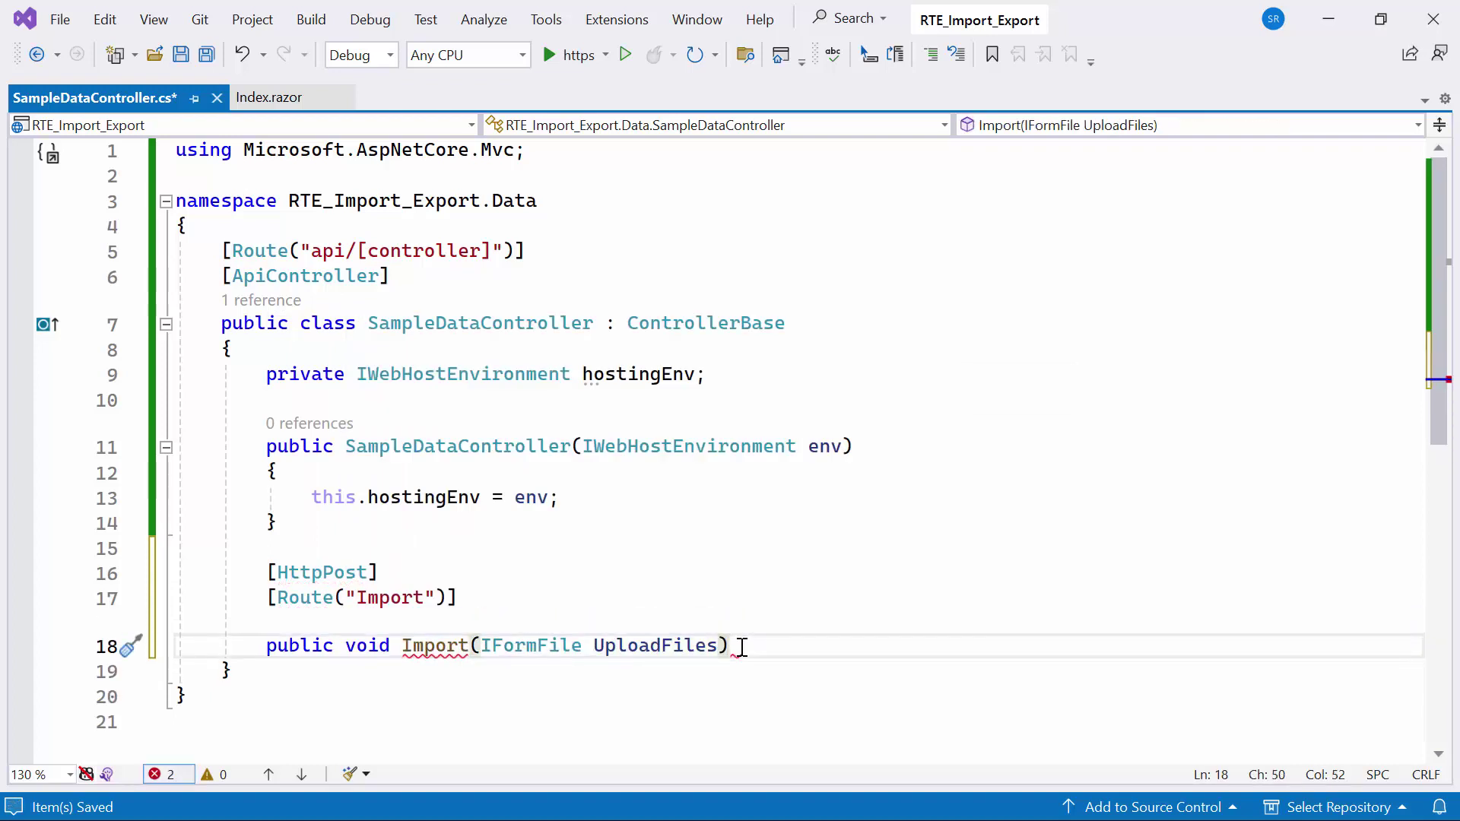
pyautogui.press('Return')
pyautogui.write('{')
pyautogui.press('Return')
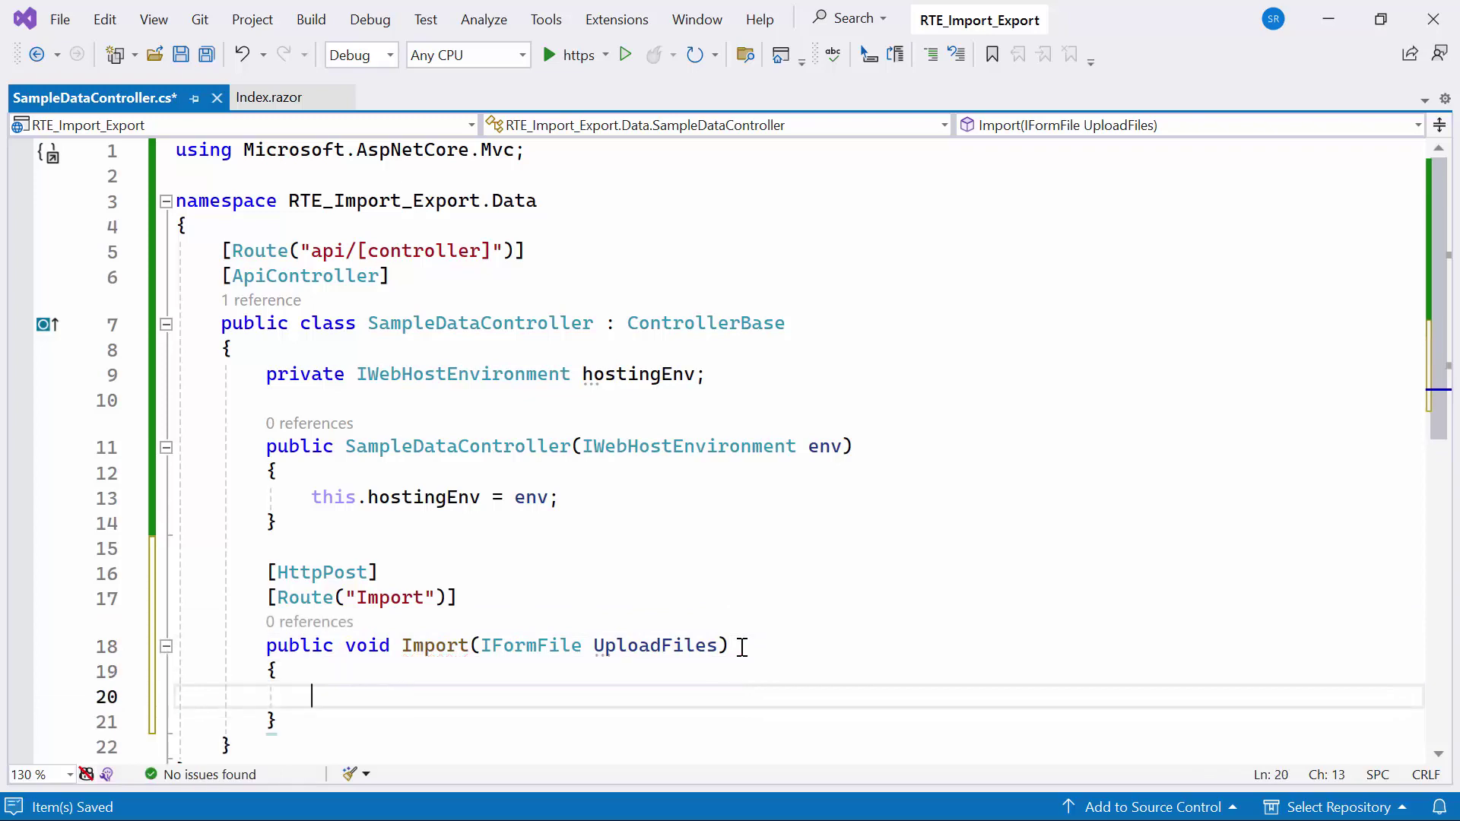
pyautogui.scroll(-3, 429, 545)
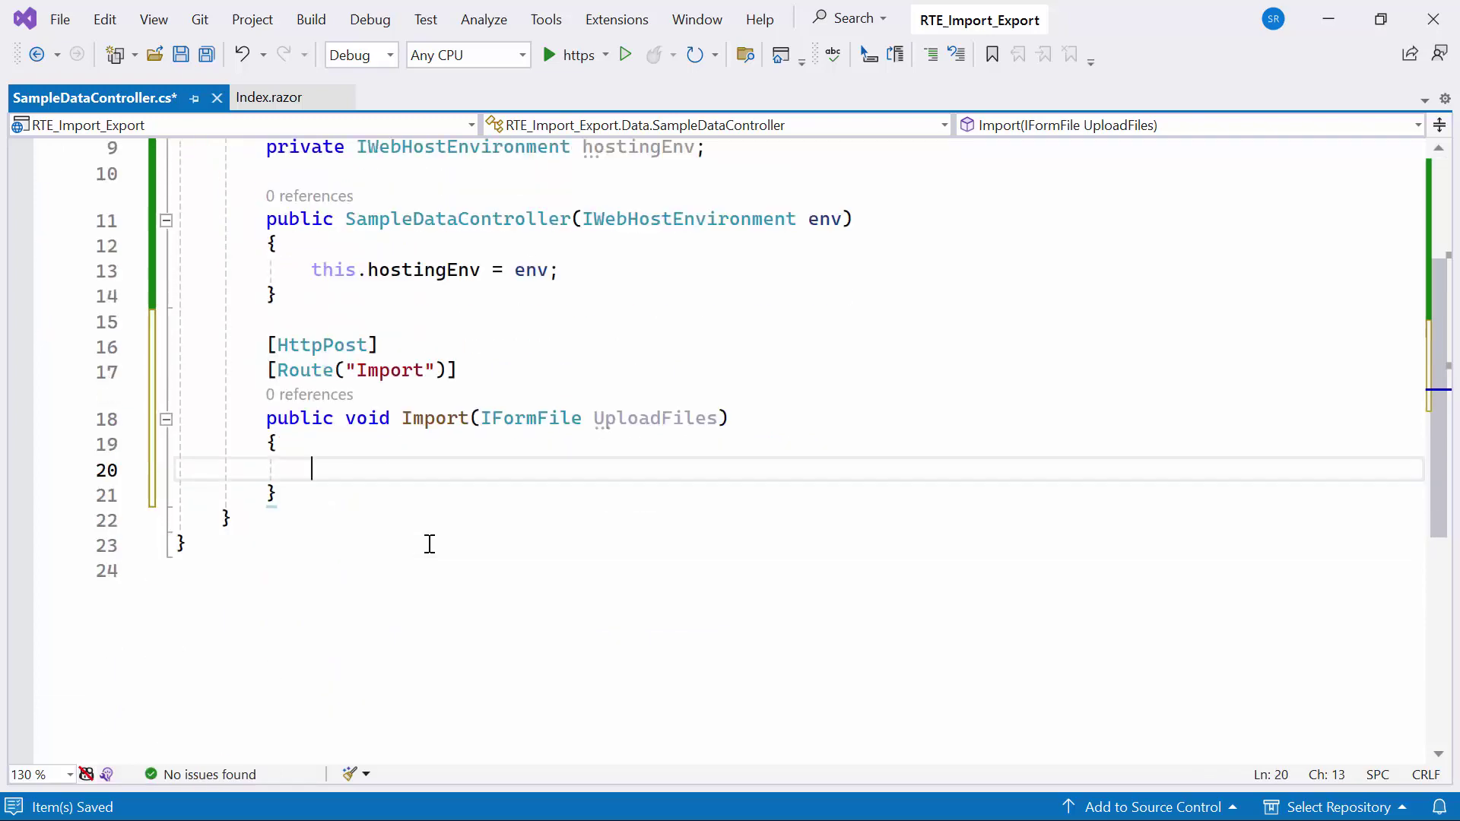
pyautogui.hotkey('ctrl', 's')
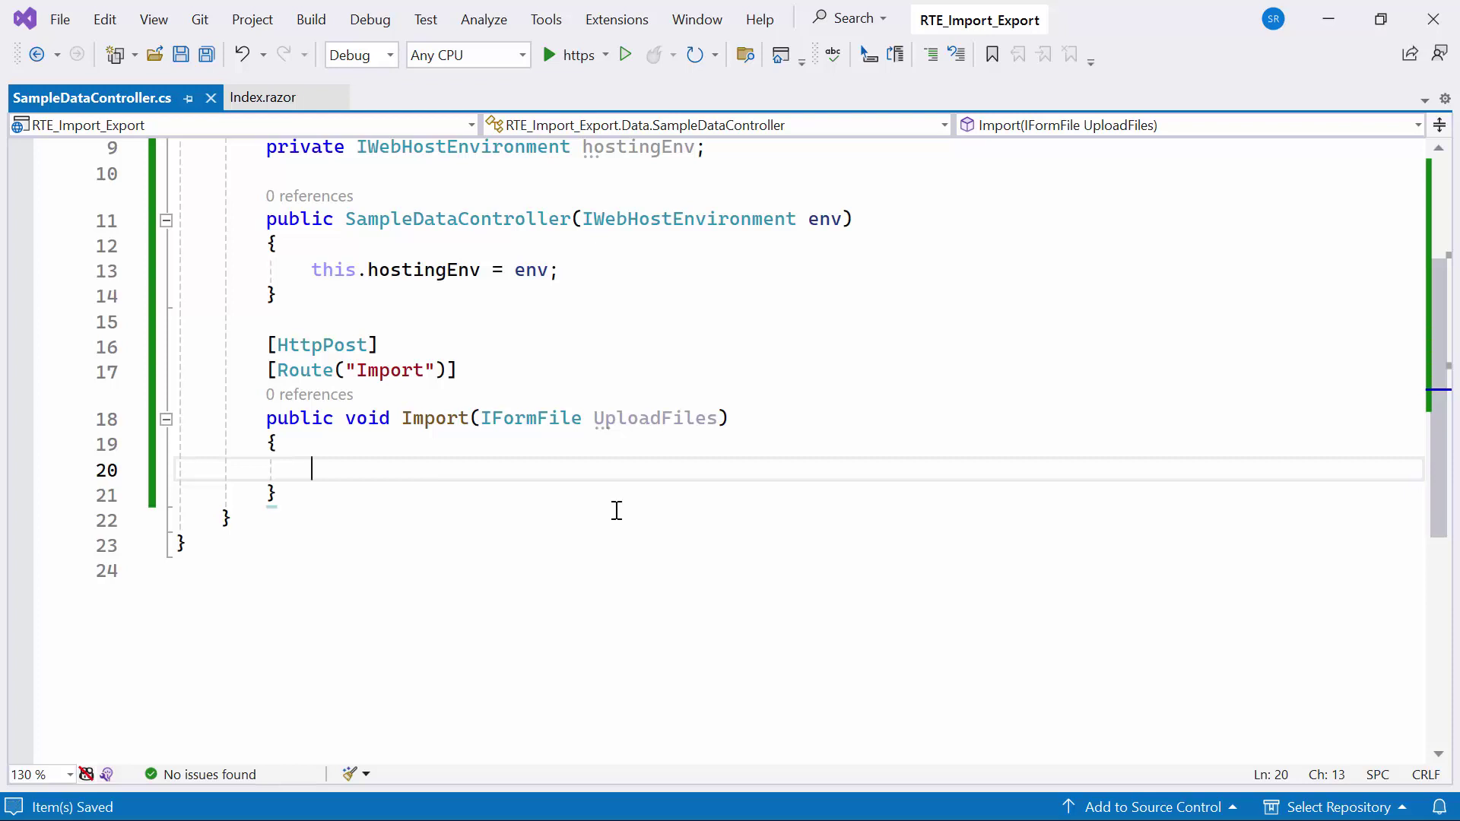
pyautogui.write('if(UploadFiles != null')
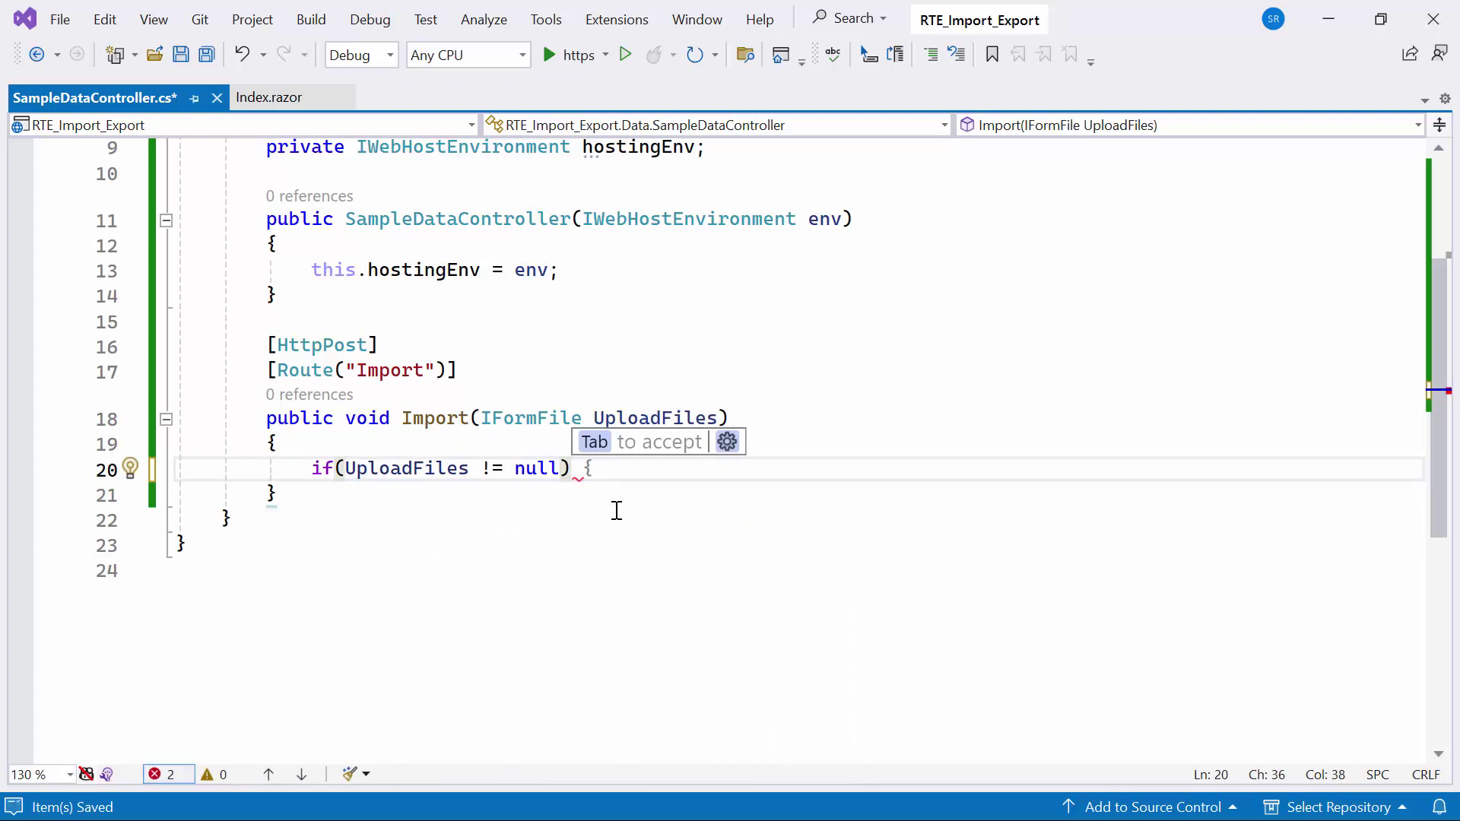
# - Inside a null check, read the uploaded file into htmlString with a StreamReader block; save
pyautogui.press('Return')
pyautogui.write('{')
pyautogui.press('Return')
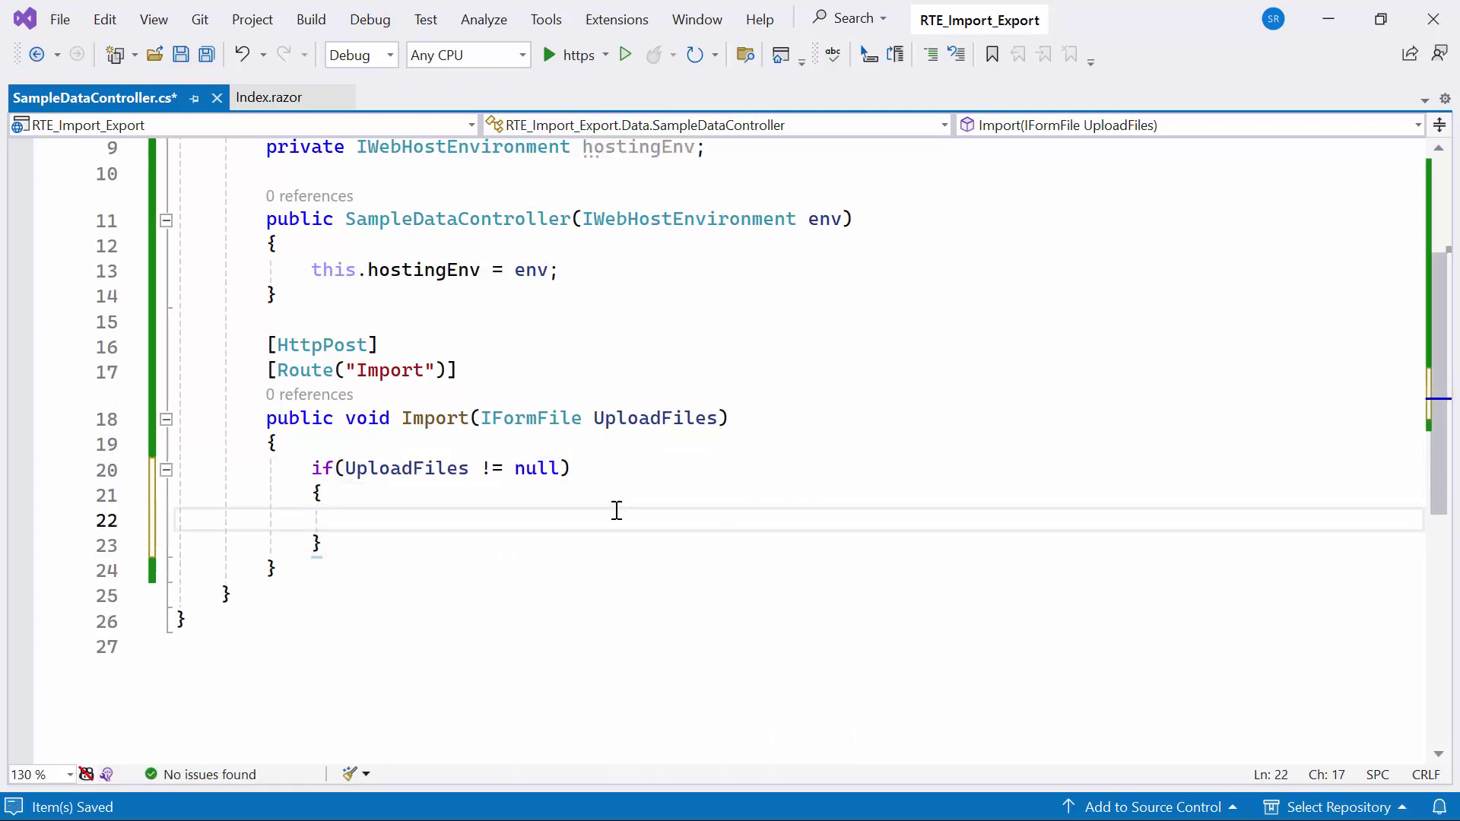
pyautogui.hotkey('ctrl', 's')
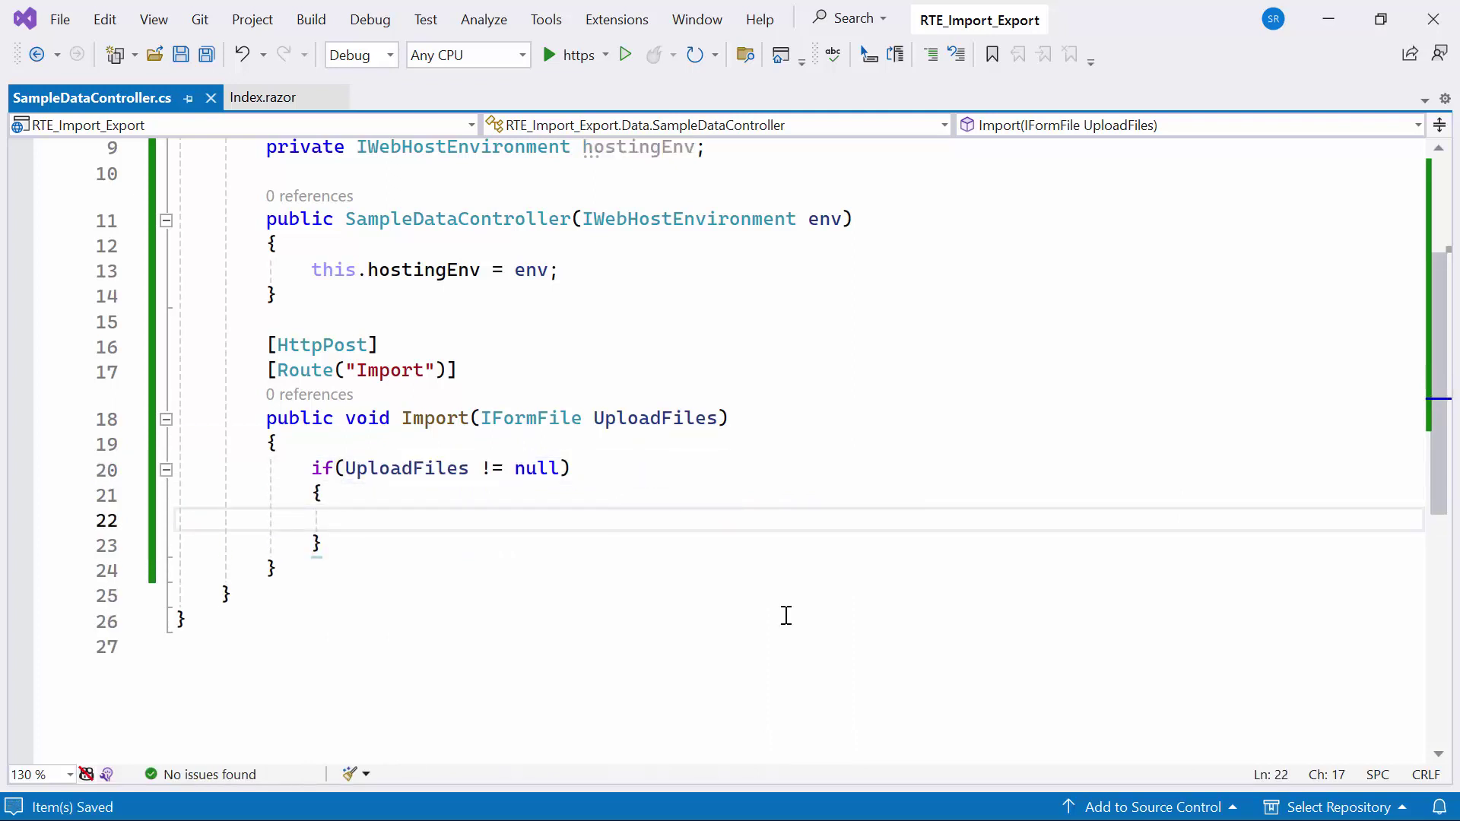
pyautogui.write('string htmlString;                  using (StreamReader sr = new StreamReader(UploadFiles.OpenReadStream()))                 {                     htmlString = sr.ReadToEnd();                 }')
pyautogui.hotkey('ctrl', 's')
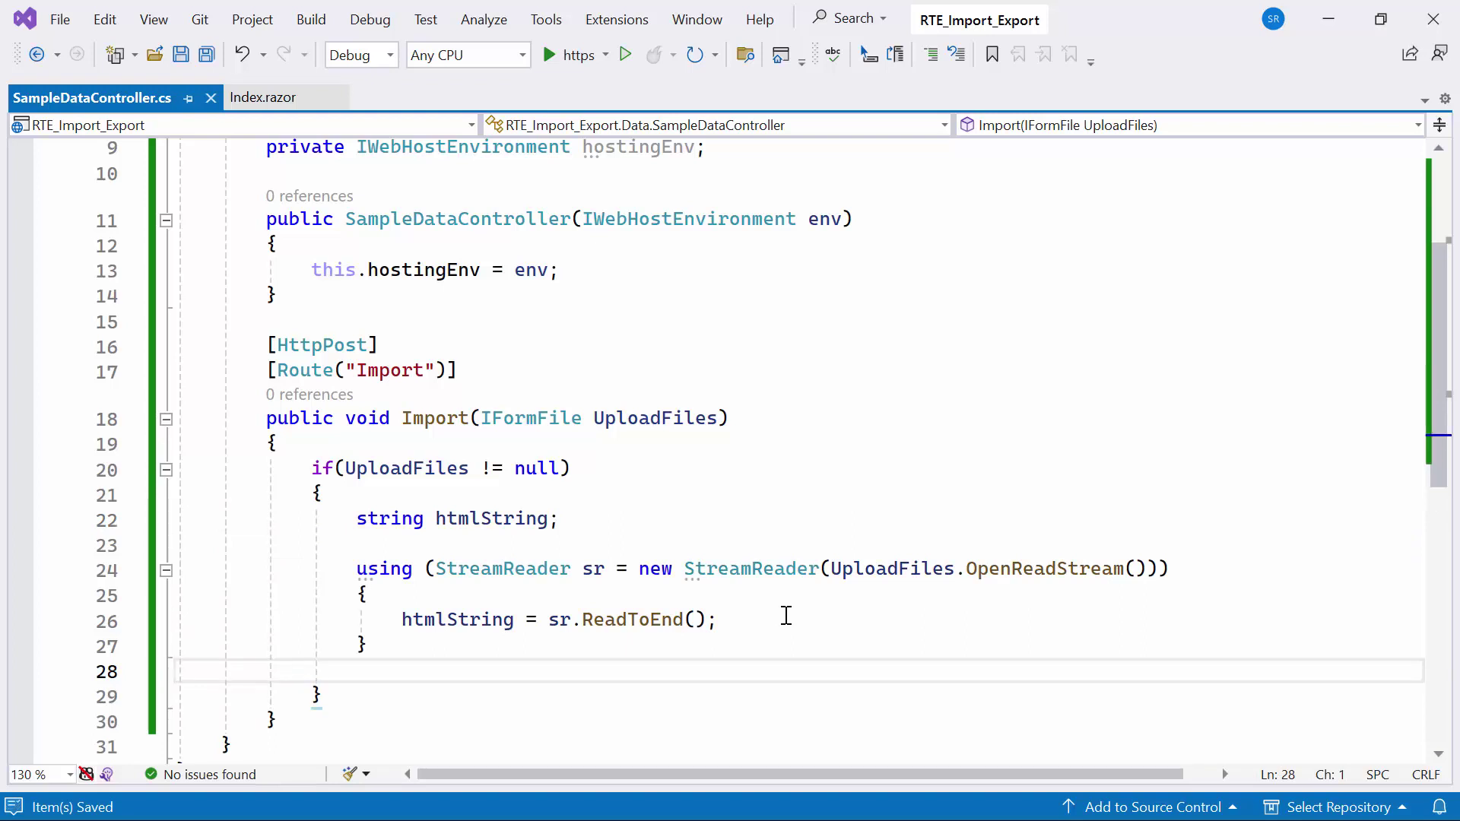
pyautogui.moveTo(1438, 414); pyautogui.dragTo(1438, 467)
# - Add the ExtractBodyContent helper method after the Import action and save
pyautogui.click(607, 561)
pyautogui.press('Return')
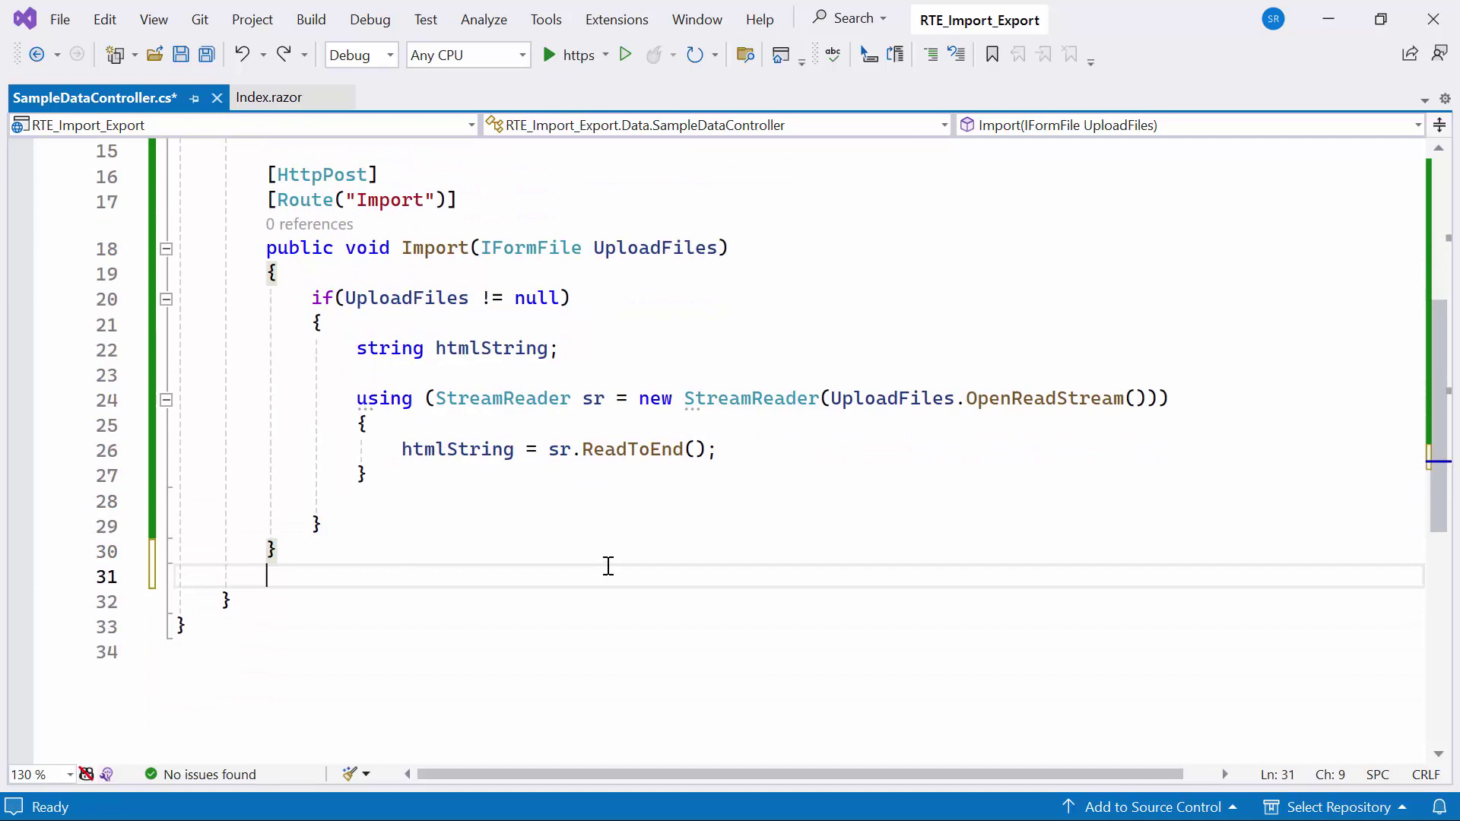
pyautogui.press('Return')
pyautogui.scroll(-4, 608, 566)
pyautogui.write('public string ExtractBodyContent(string html)         {             int bodyStart = html.IndexOf("<body>", StringComparison.OrdinalIgnoreCase);             int bodyEnd = html.IndexOf("</body>", StringComparison.OrdinalIgnoreCase);              if (bodyStart >= 0 && bodyEnd >= 0)             {                 return html.Substring(bodyStart + 6, bodyEnd - bodyStart - 6);             }             return html;         }')
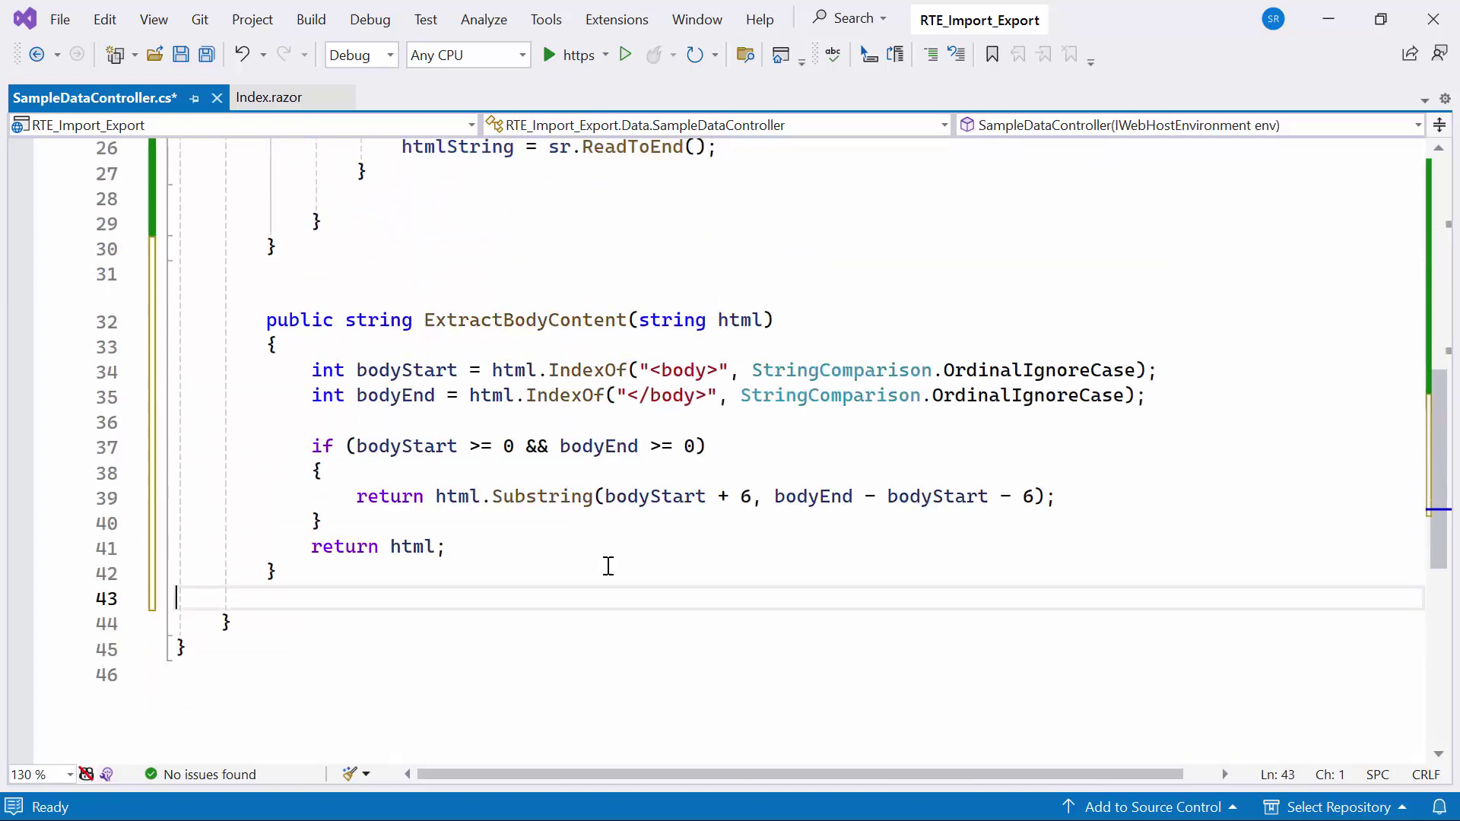
pyautogui.hotkey('ctrl', 's')
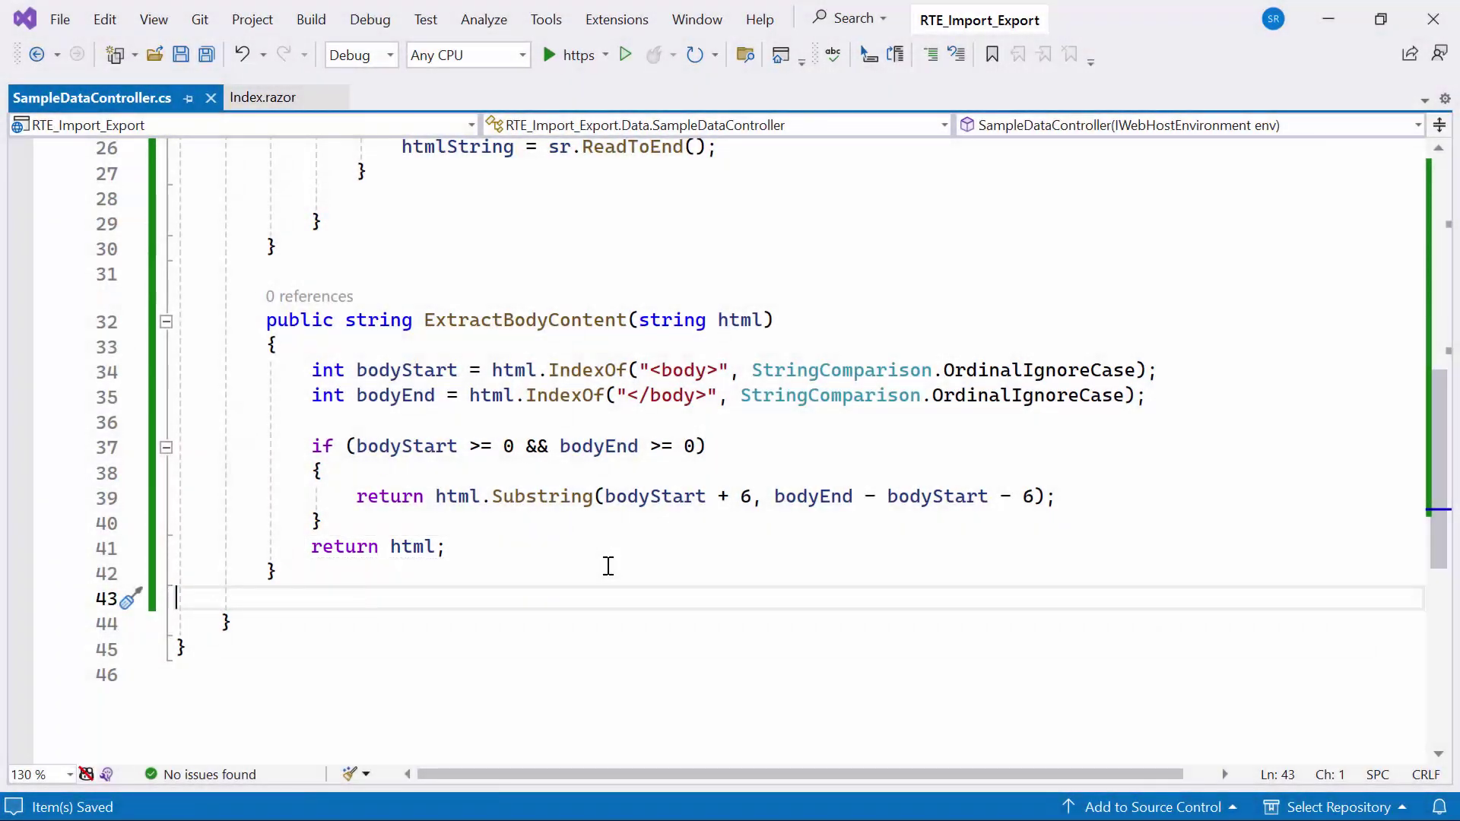
pyautogui.scroll(1, 608, 567)
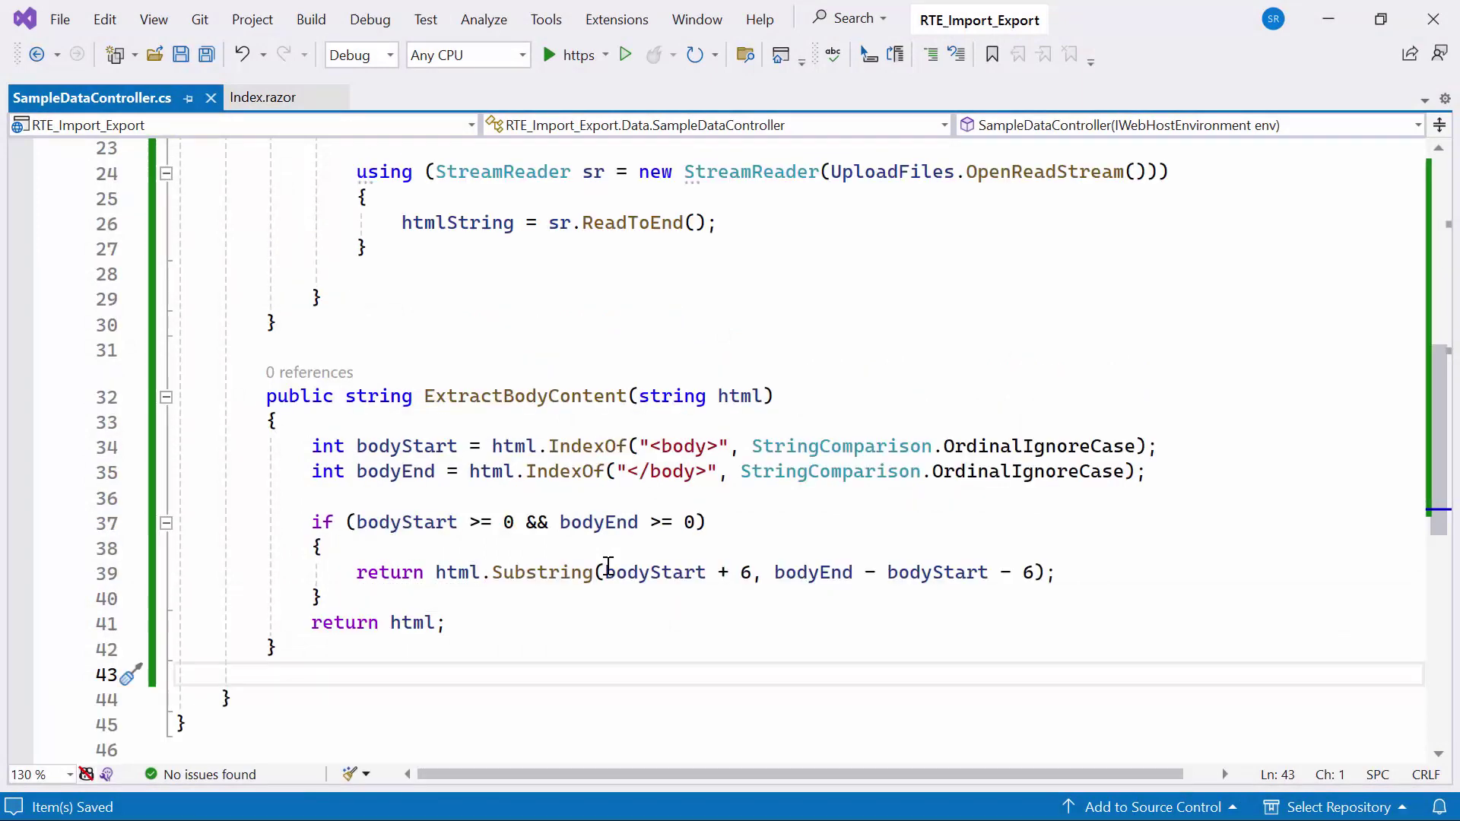
pyautogui.scroll(1, 619, 534)
# - Call ExtractBodyContent on htmlString in Import and add the SanitizeHtmlString helper method
pyautogui.click(646, 346)
pyautogui.press('Return')
pyautogui.write('string extr')
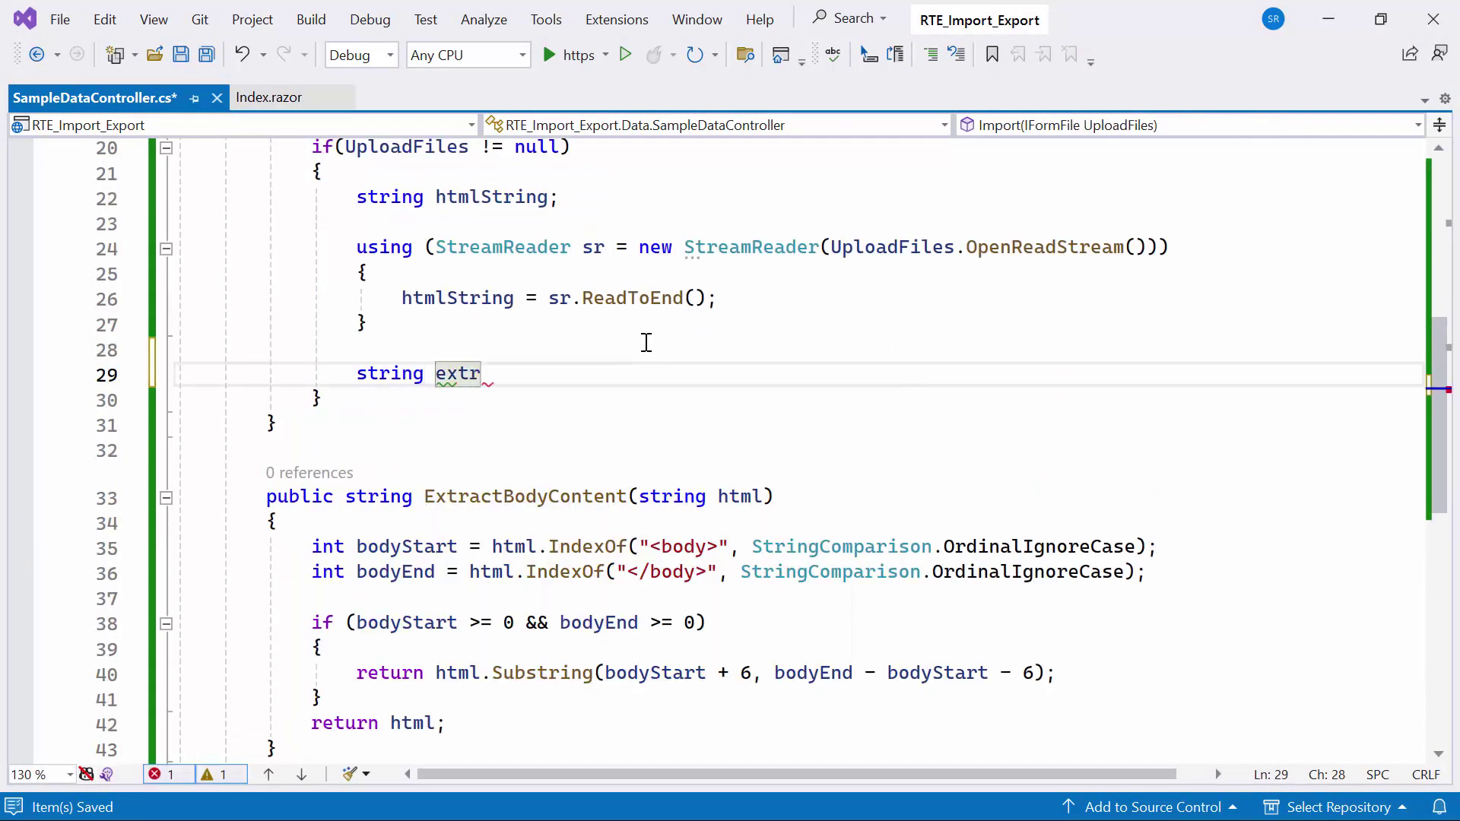
pyautogui.write('act = extr')
pyautogui.press('Down')
pyautogui.press('Tab')
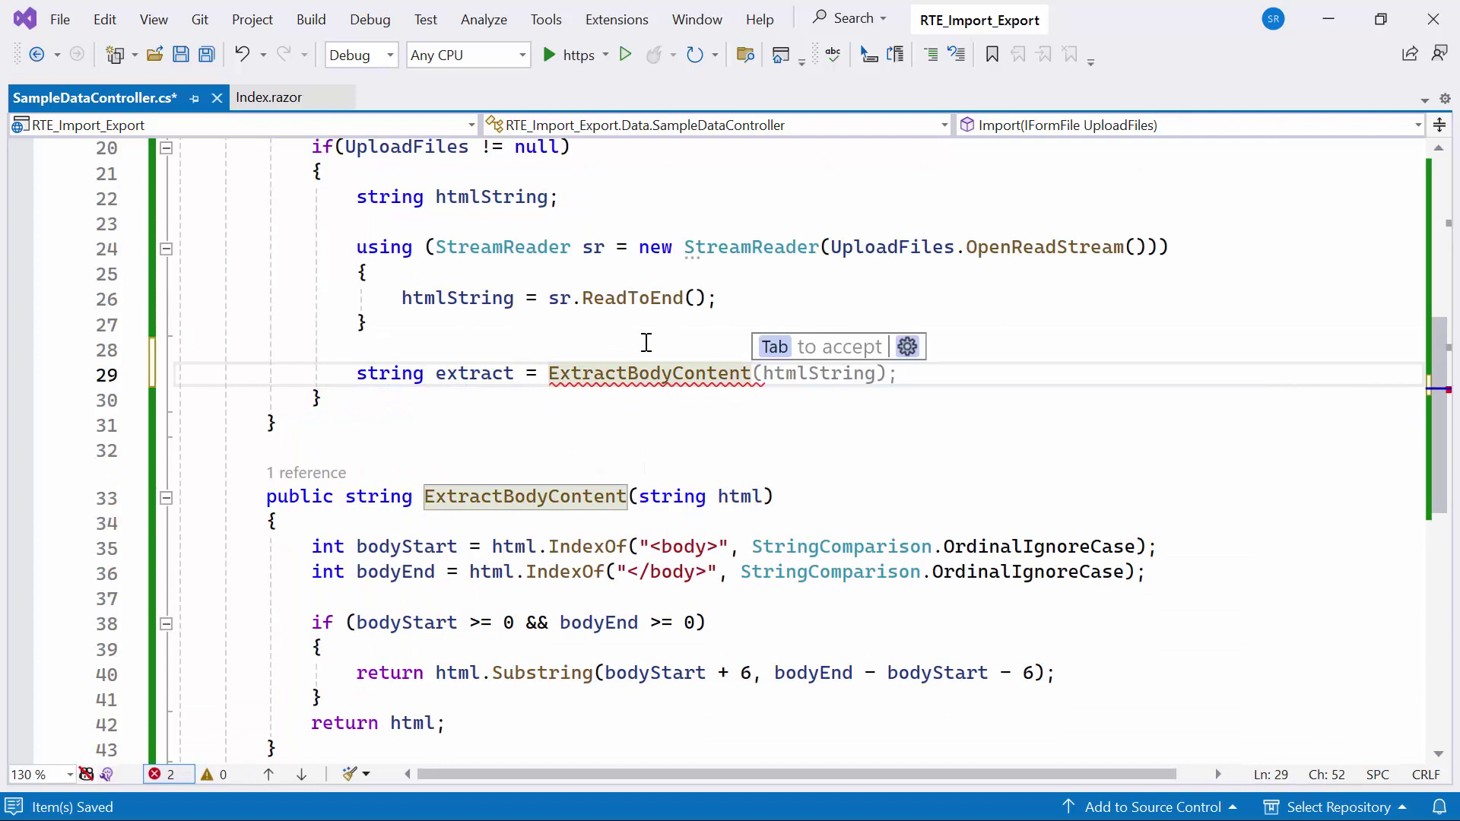
pyautogui.press('Tab')
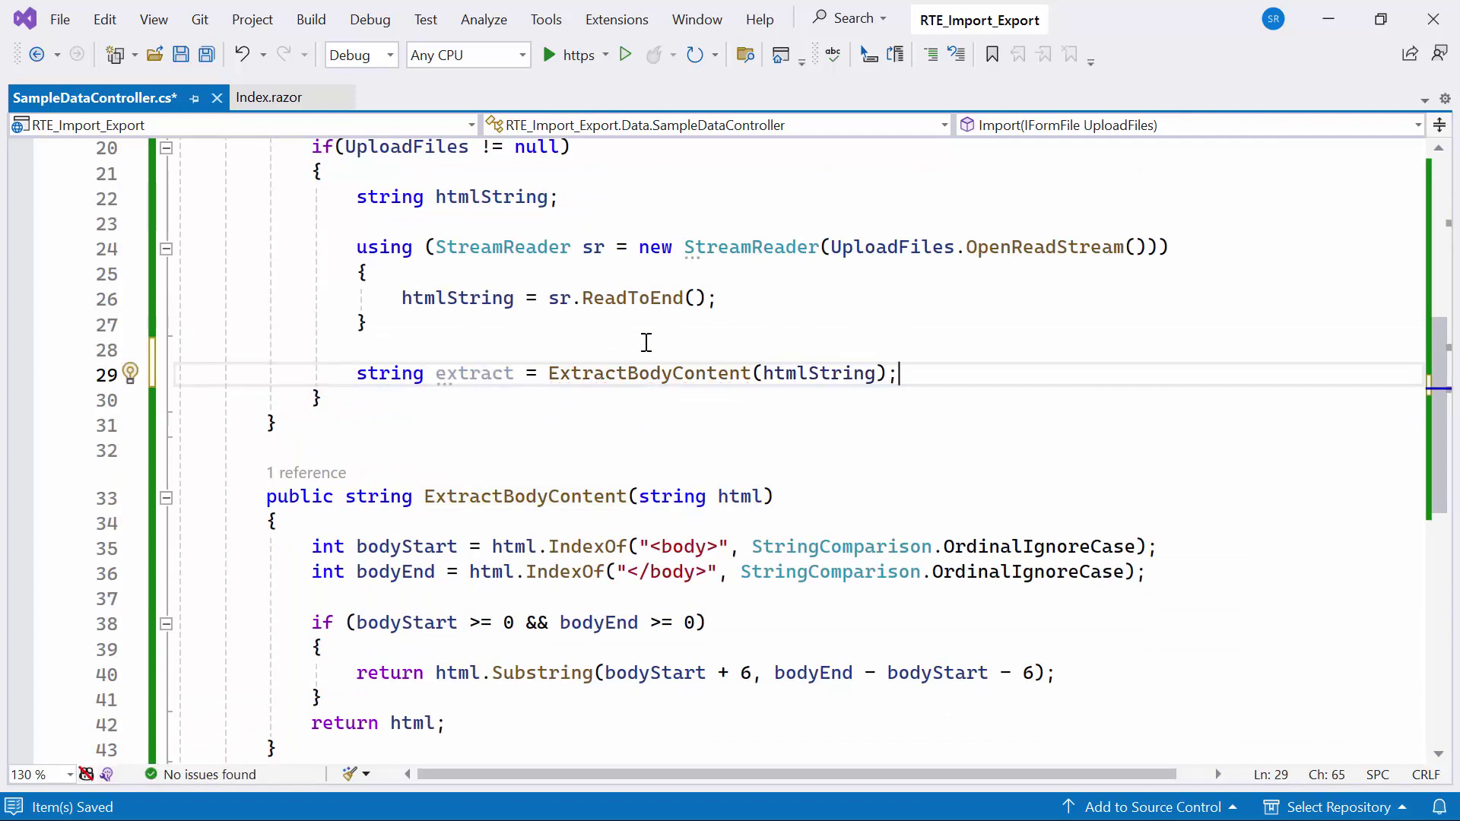
pyautogui.click(626, 437)
pyautogui.press('Return')
pyautogui.press('Return')
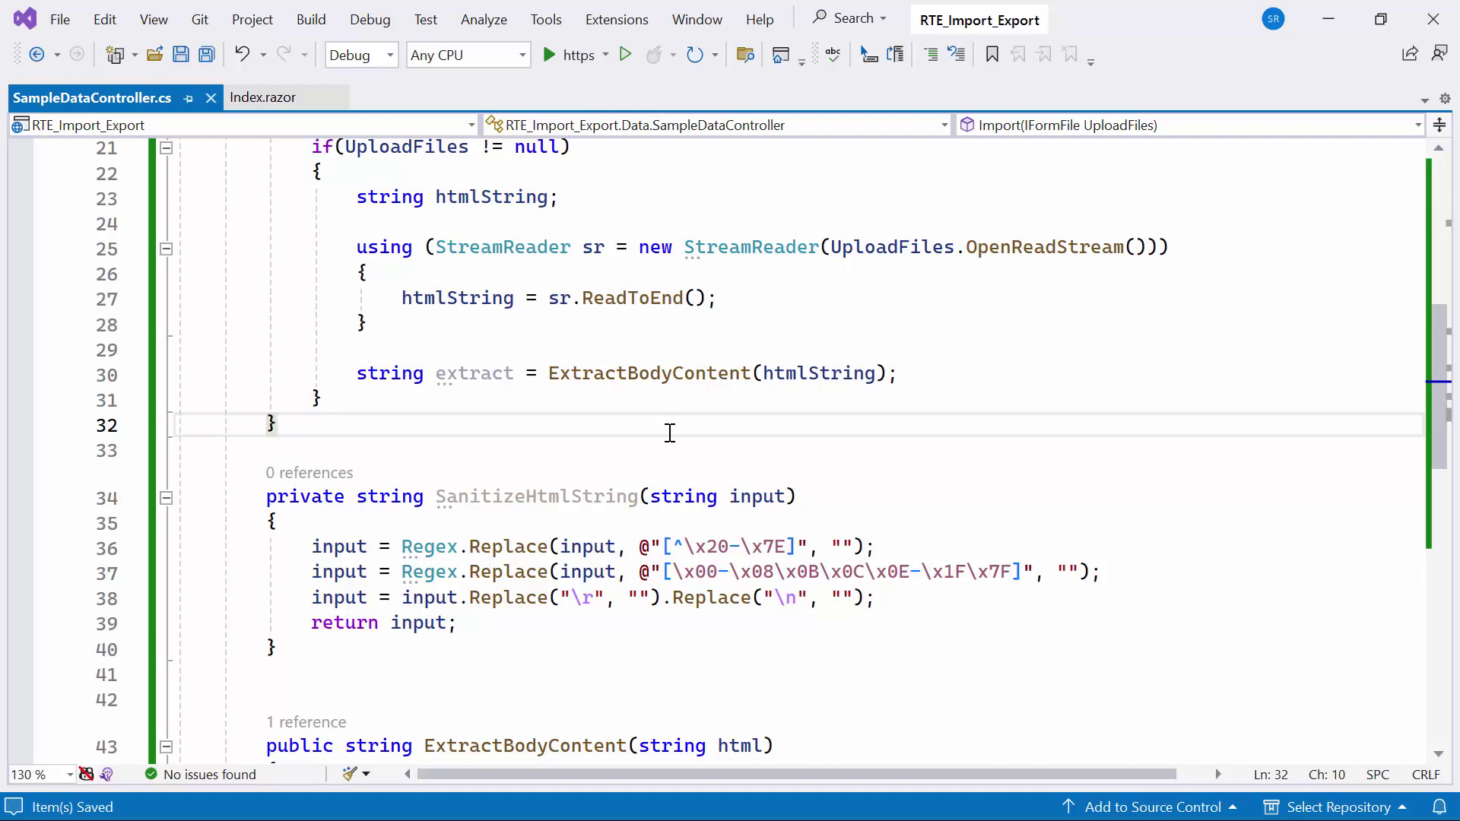
# - Store the SanitizeHtmlString result in a sanitizeString variable and save
pyautogui.click(929, 381)
pyautogui.press('Return')
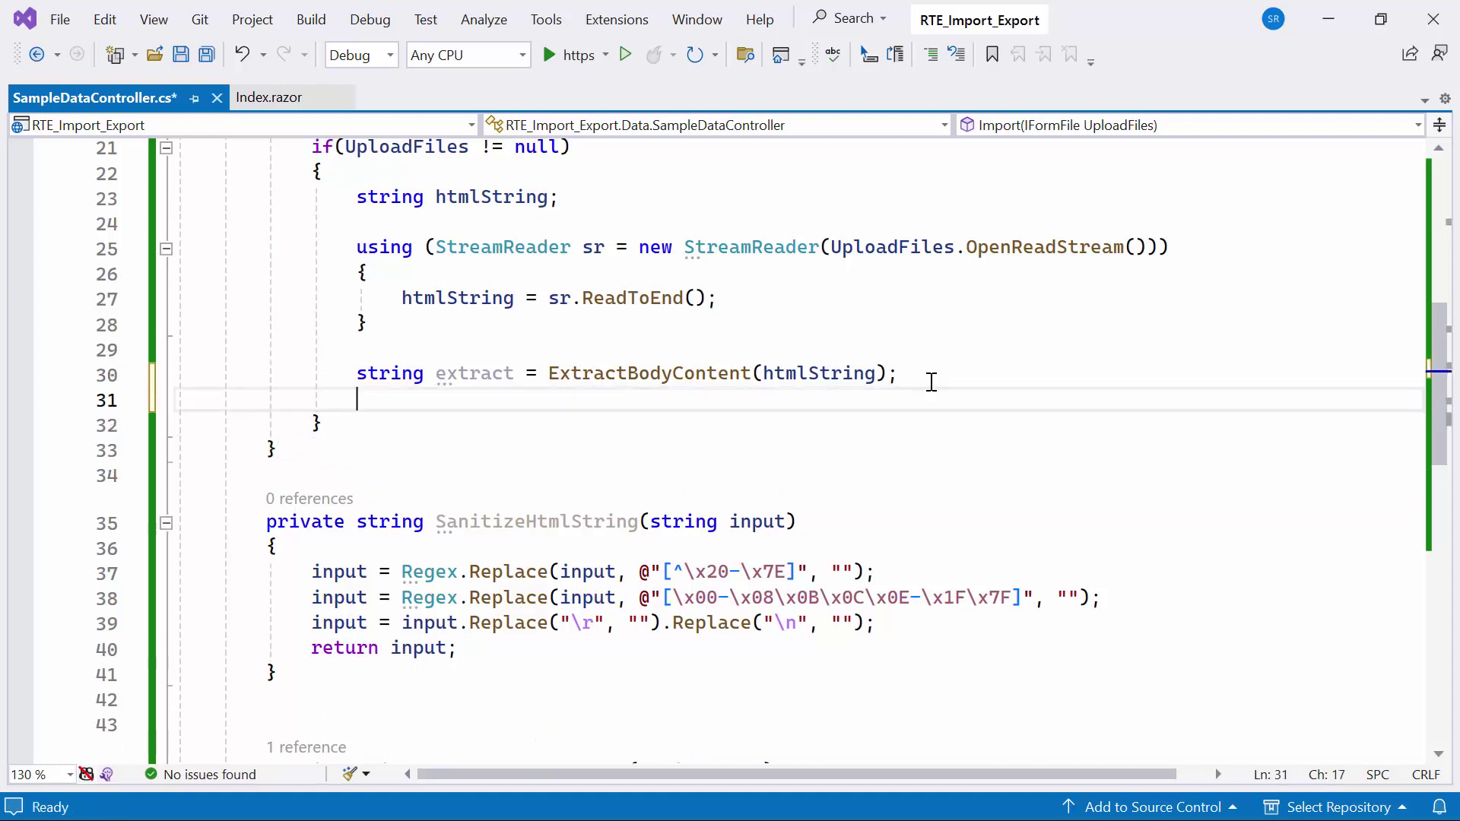
pyautogui.press('Return')
pyautogui.write('str')
pyautogui.press('Escape')
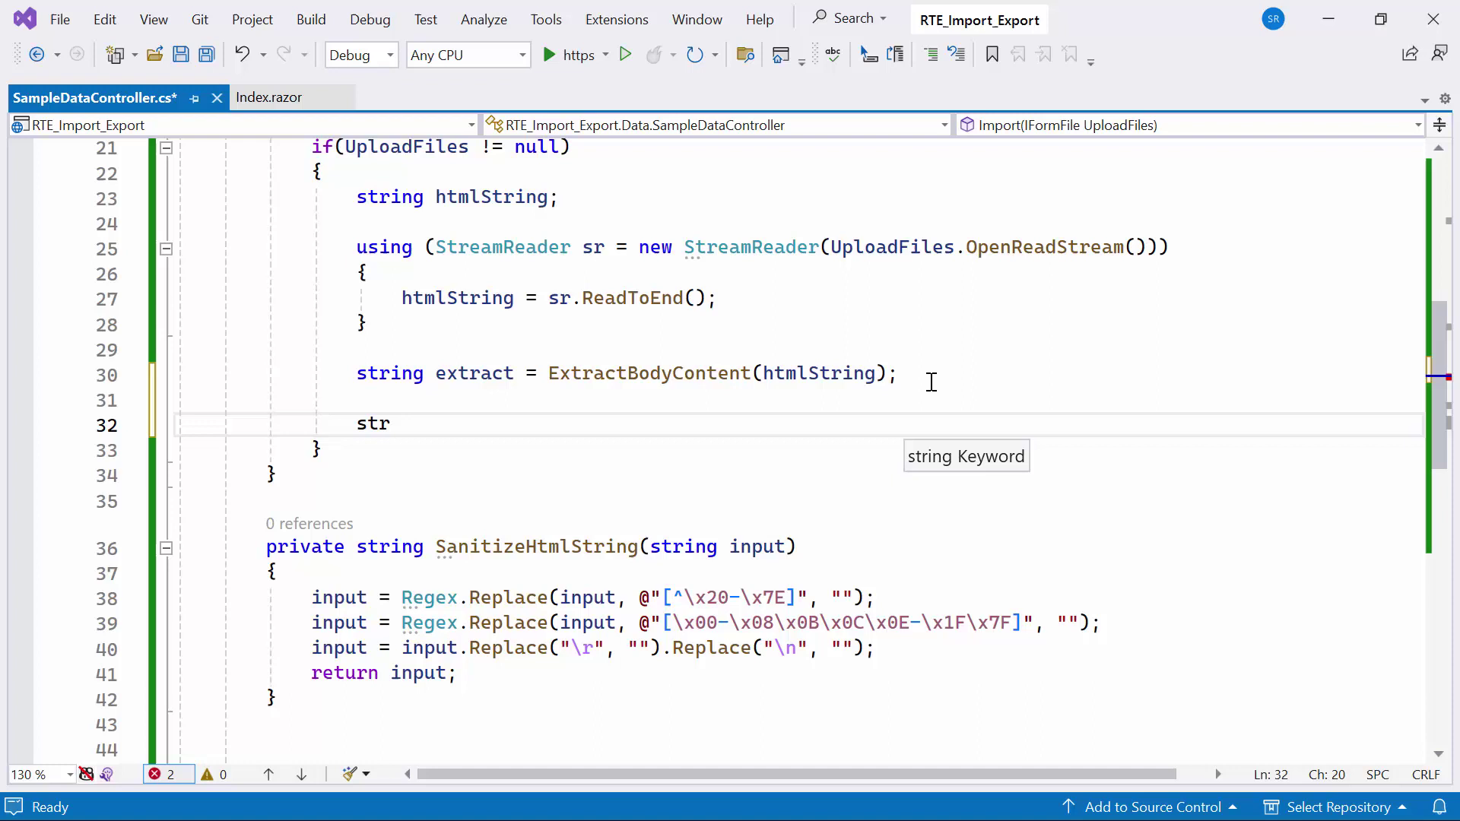
pyautogui.write('ing sanitizeString ')
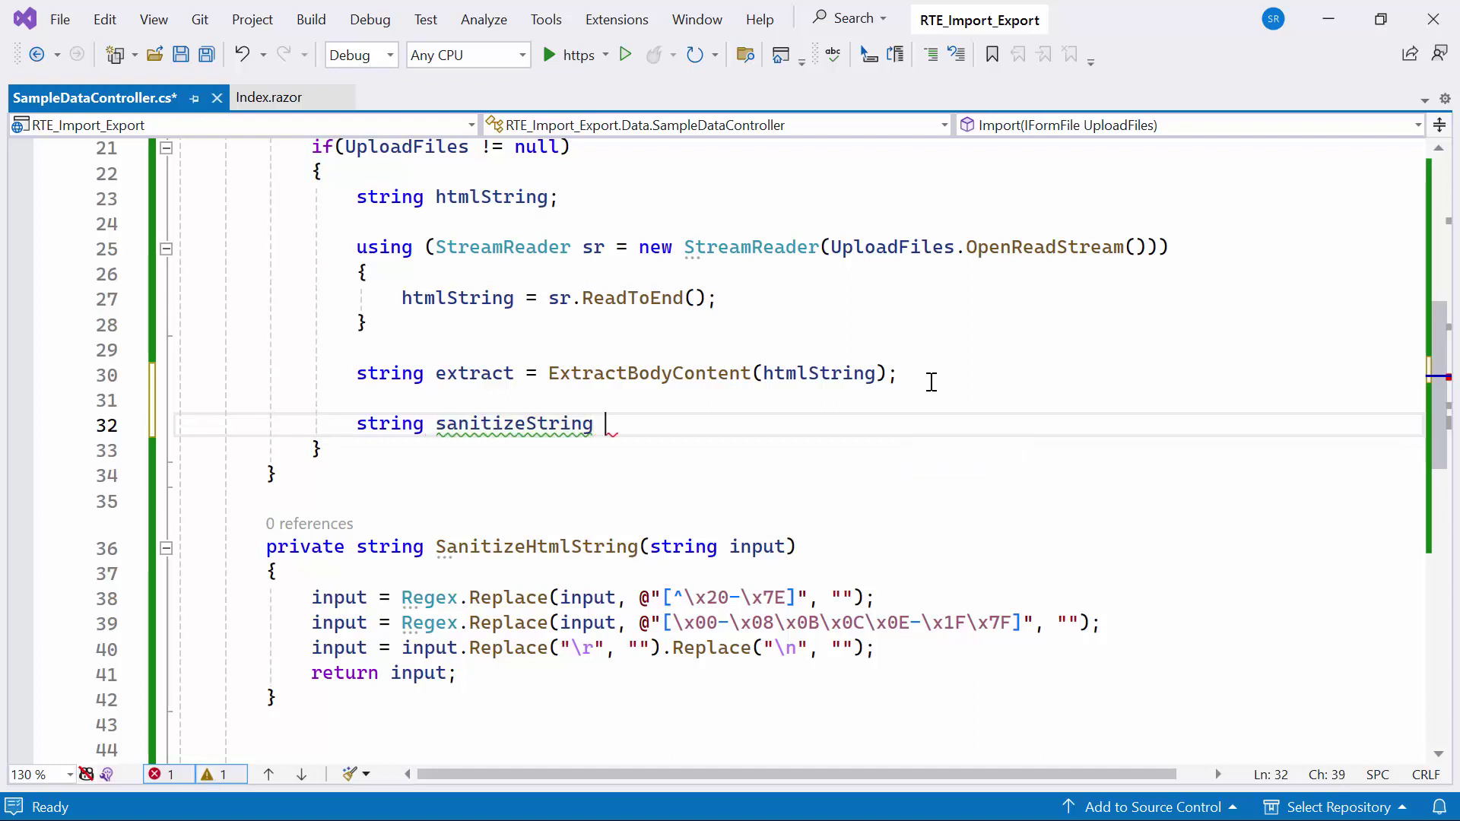
pyautogui.write('= ')
pyautogui.write('Sani')
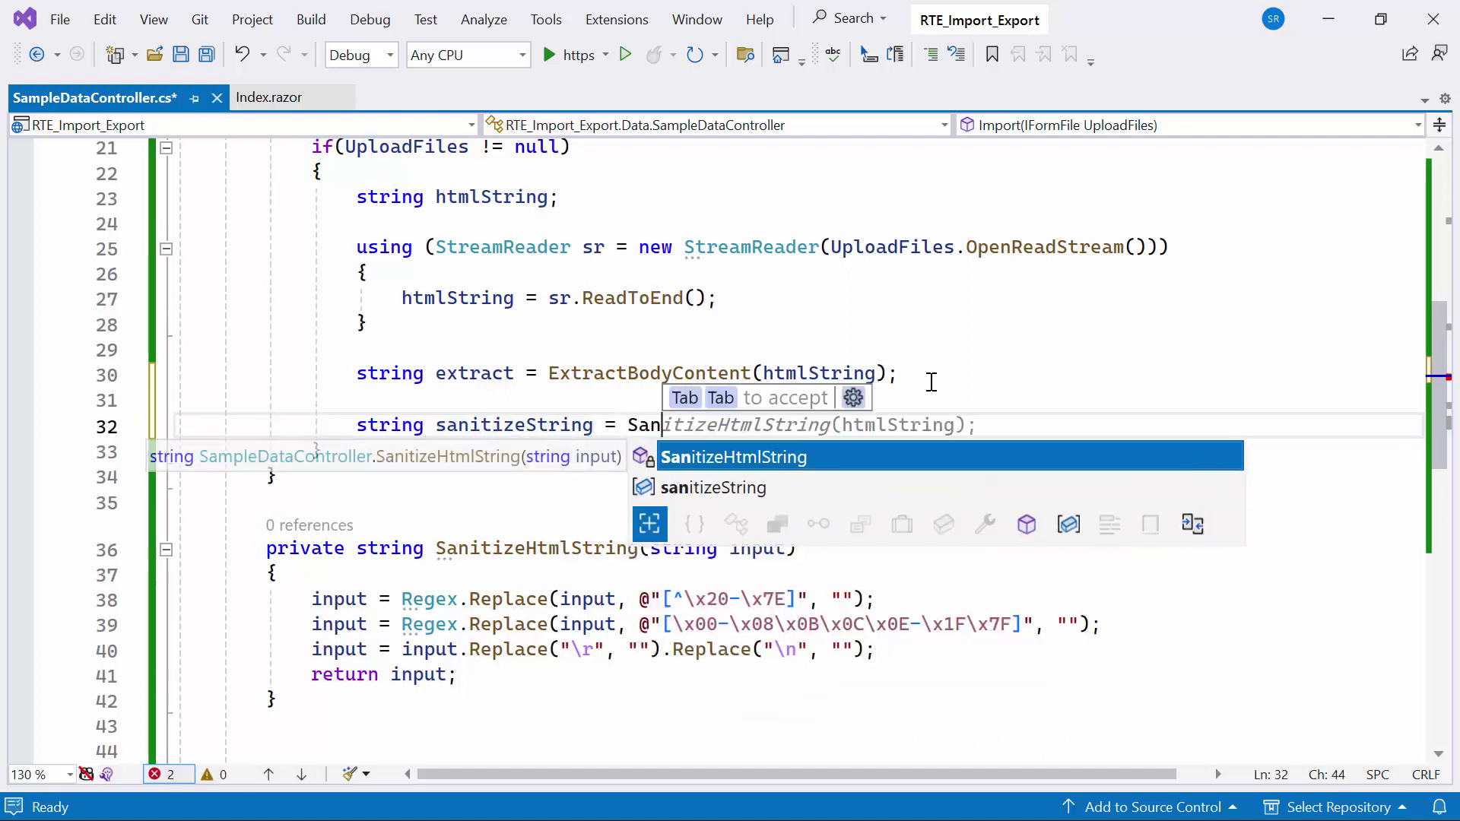
pyautogui.press('Tab')
pyautogui.press('Tab')
pyautogui.hotkey('ctrl', 's')
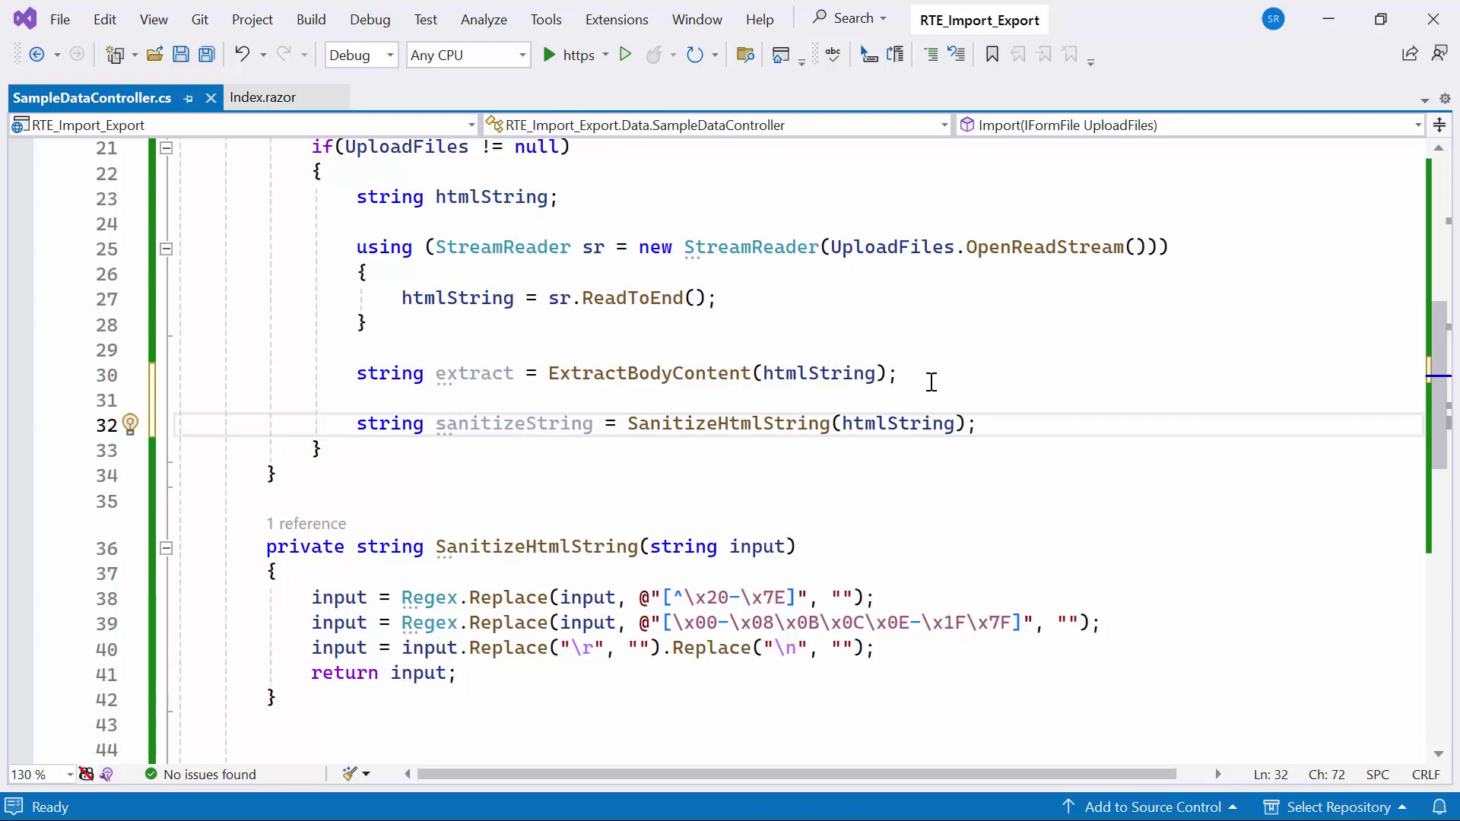
# - Return the sanitized HTML via Response.Headers.Add("rtevalue", sanitizeString) and save
pyautogui.press('Return')
pyautogui.press('Return')
pyautogui.write('Res')
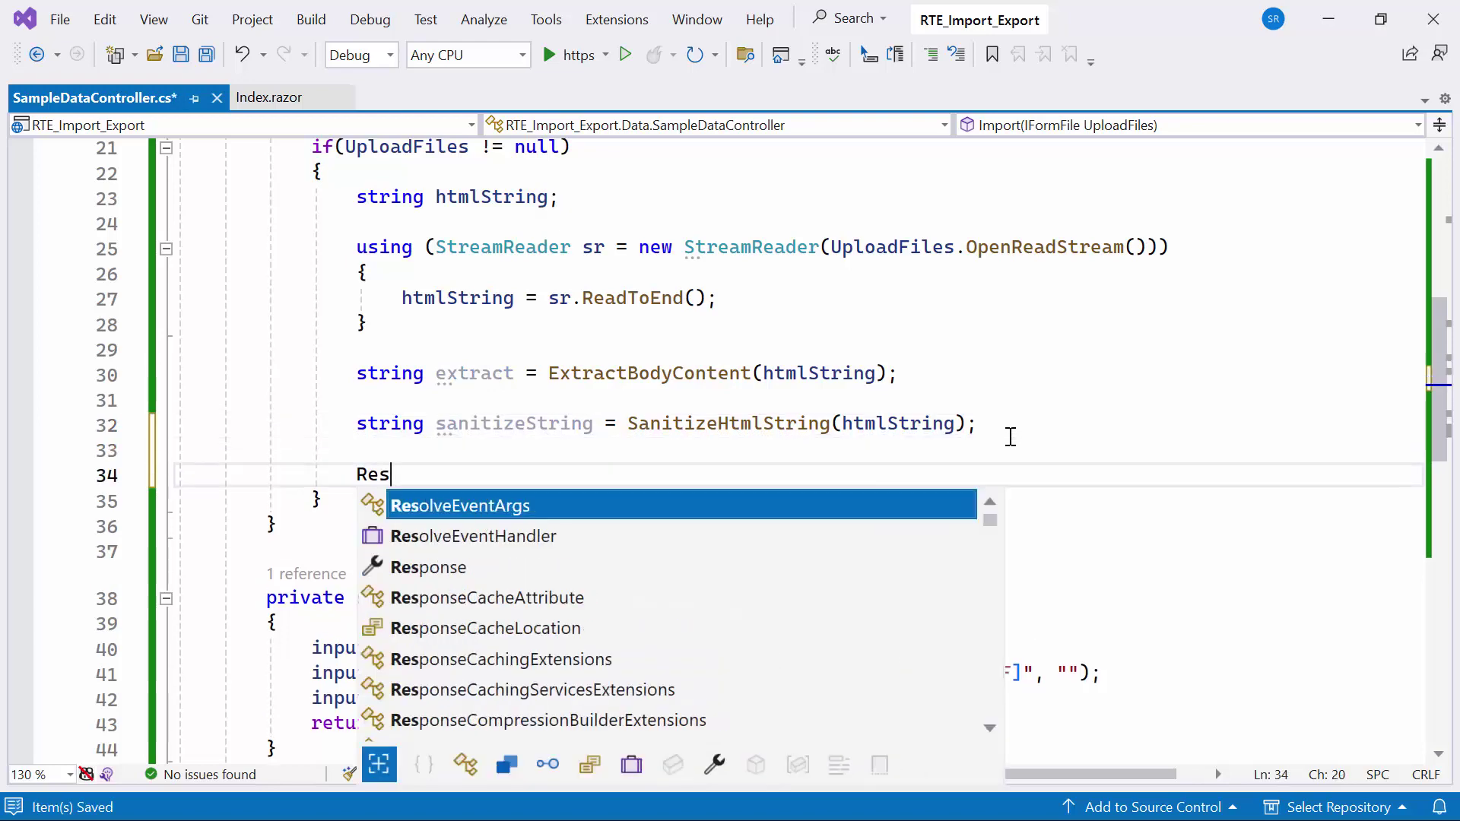
pyautogui.write('ponse.h')
pyautogui.write('e')
pyautogui.press('Tab')
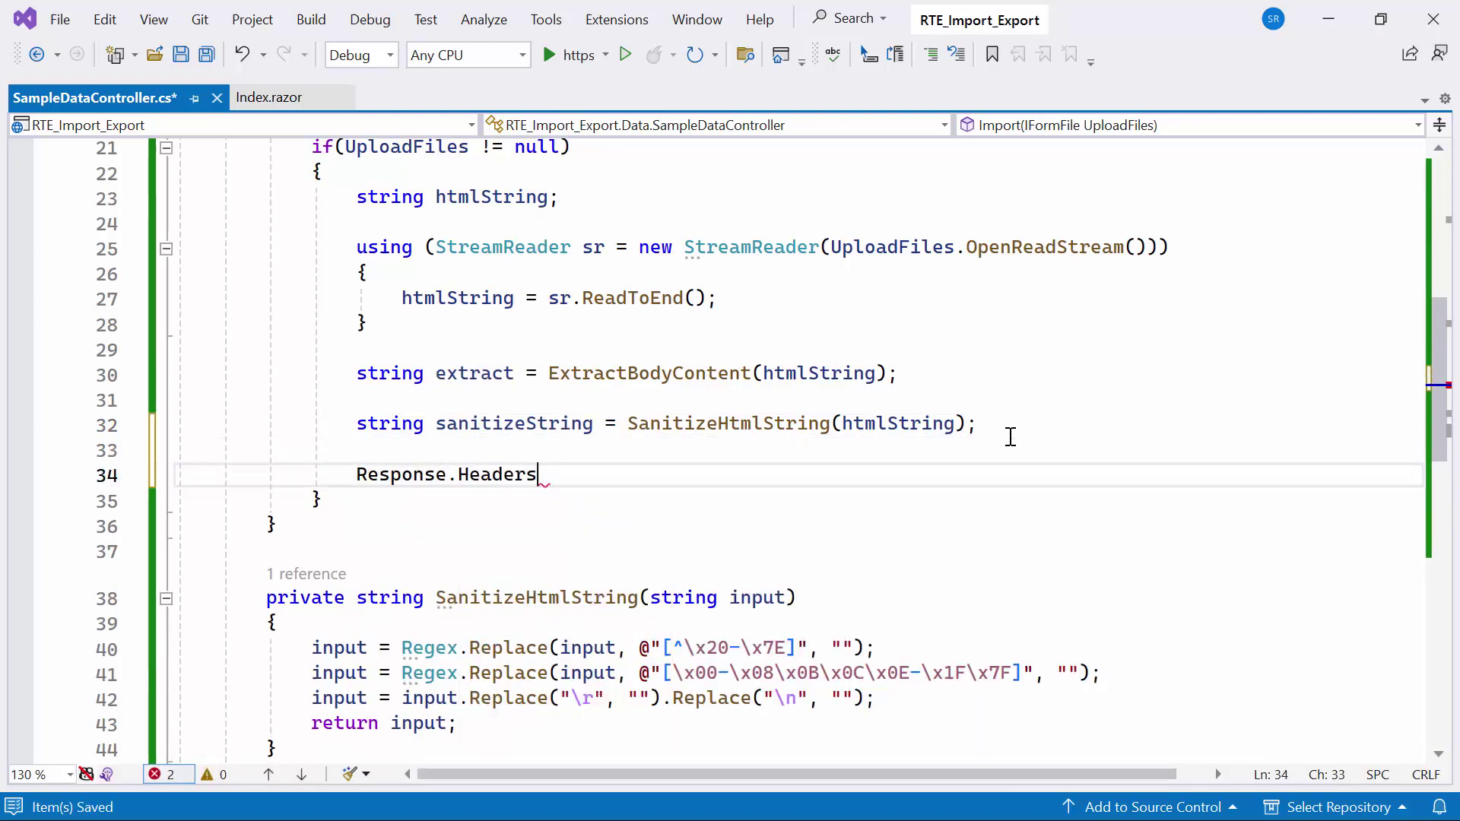
pyautogui.write('.a')
pyautogui.press('Tab')
pyautogui.write('(')
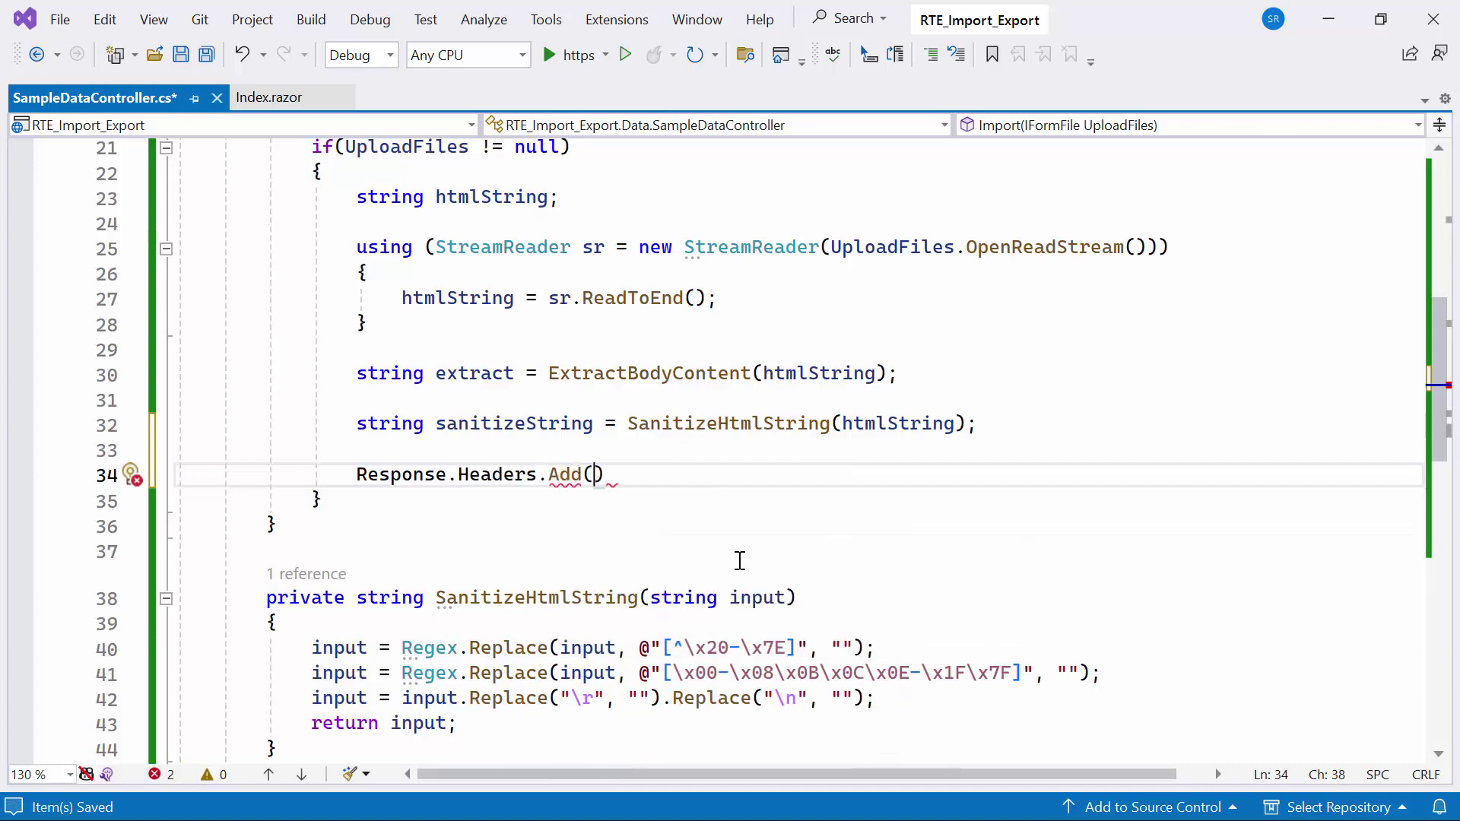
pyautogui.write('"rtevalue", sanitizeString);')
pyautogui.hotkey('ctrl', 's')
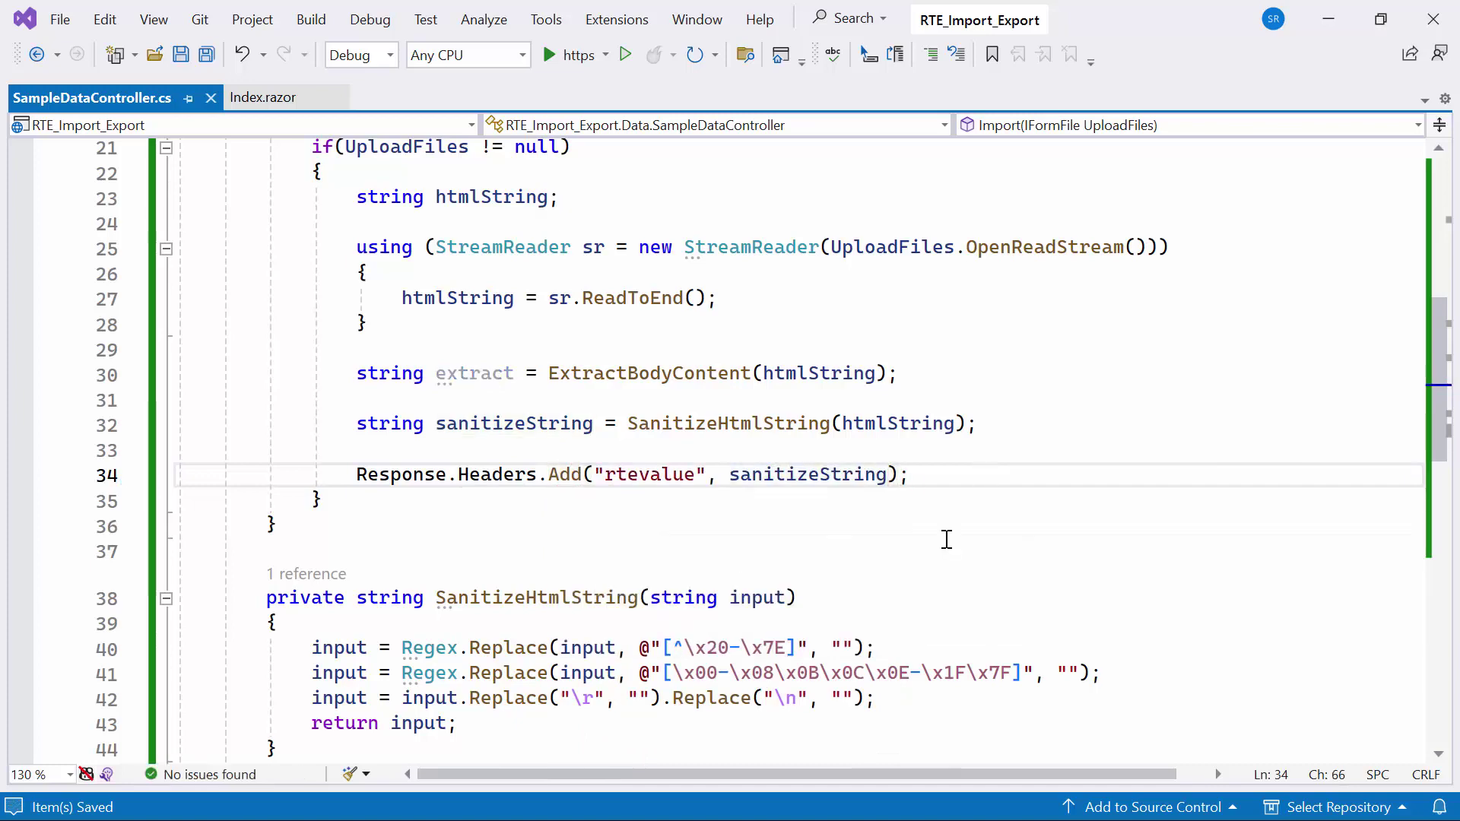
# - Add UploaderAsyncSettings with SaveUrl="api/SampleData/Import" inside the SfUploader
pyautogui.click(263, 97)
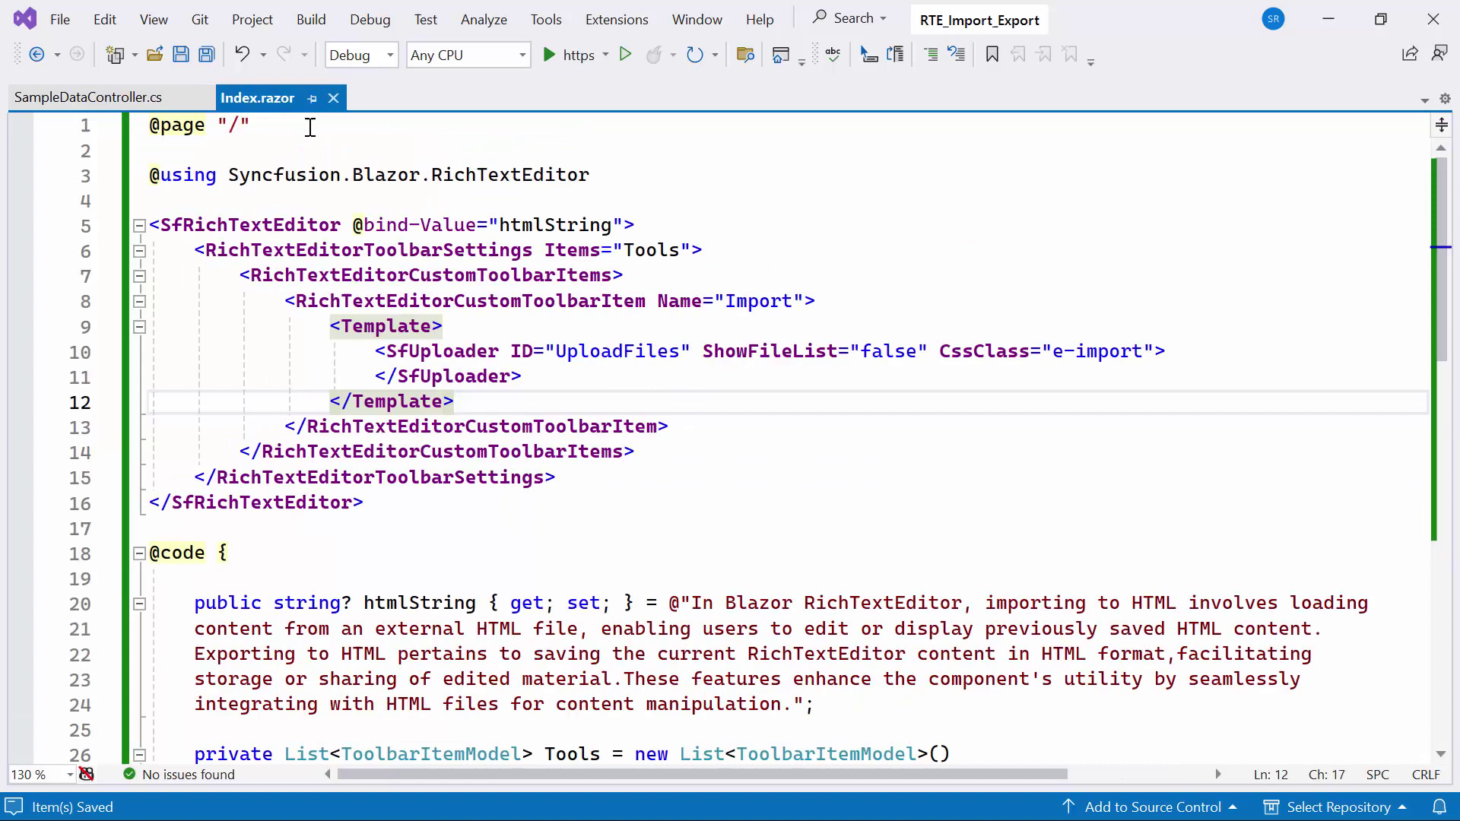
pyautogui.click(1252, 358)
pyautogui.press('Return')
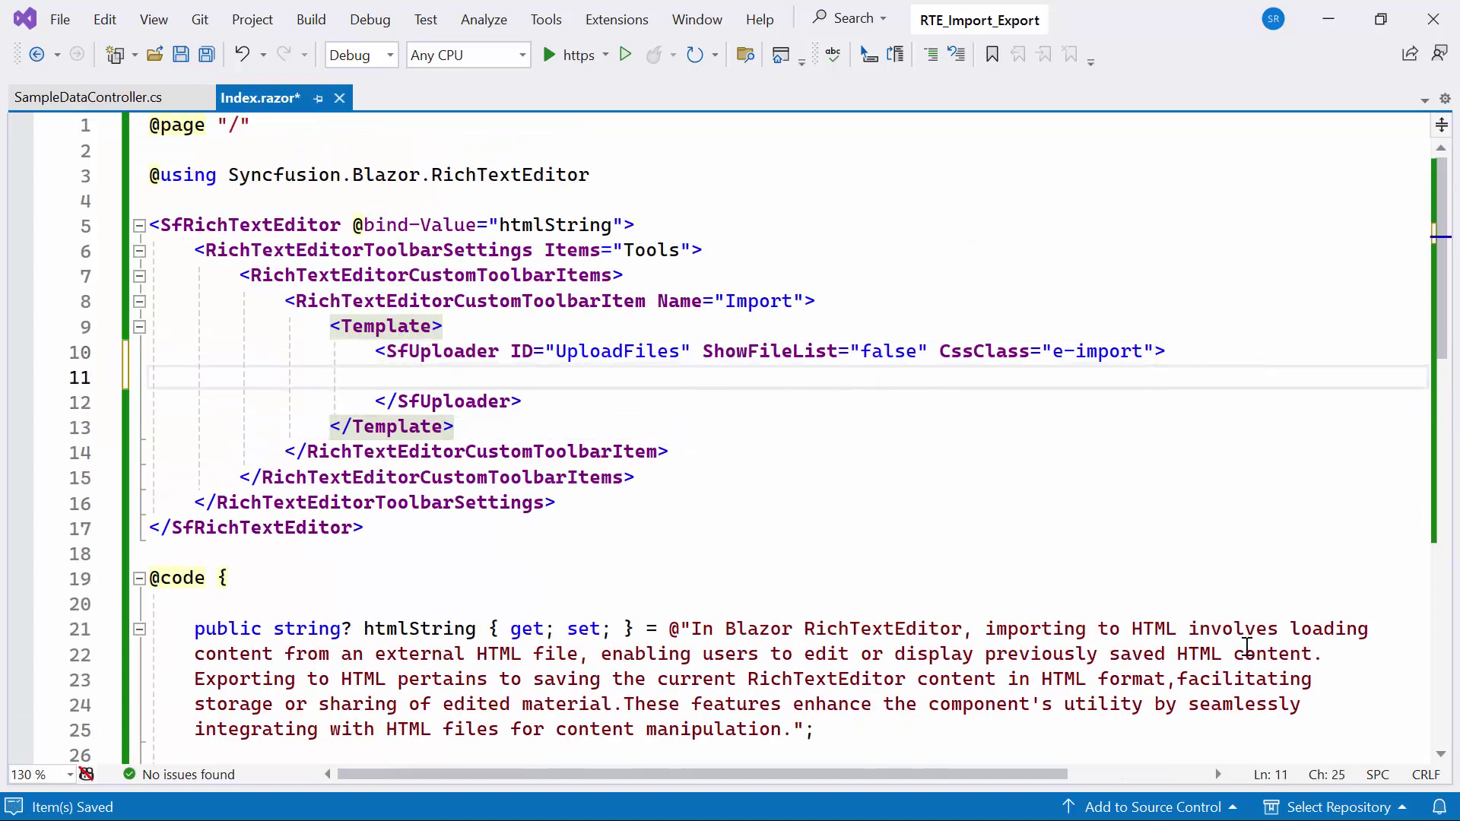
pyautogui.write('<up')
pyautogui.press('Tab')
pyautogui.write('>')
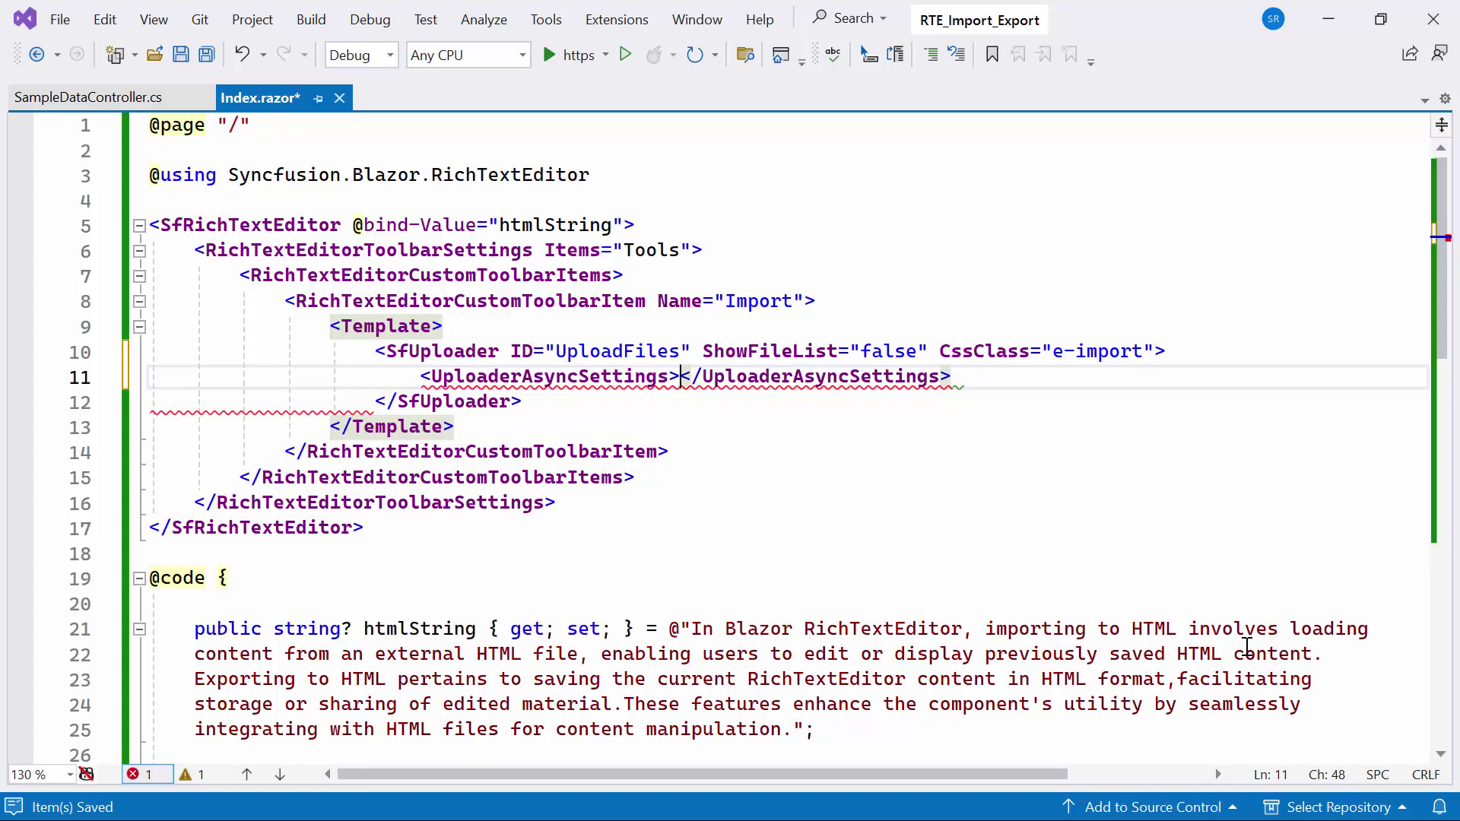
pyautogui.press('Left')
pyautogui.write('sav')
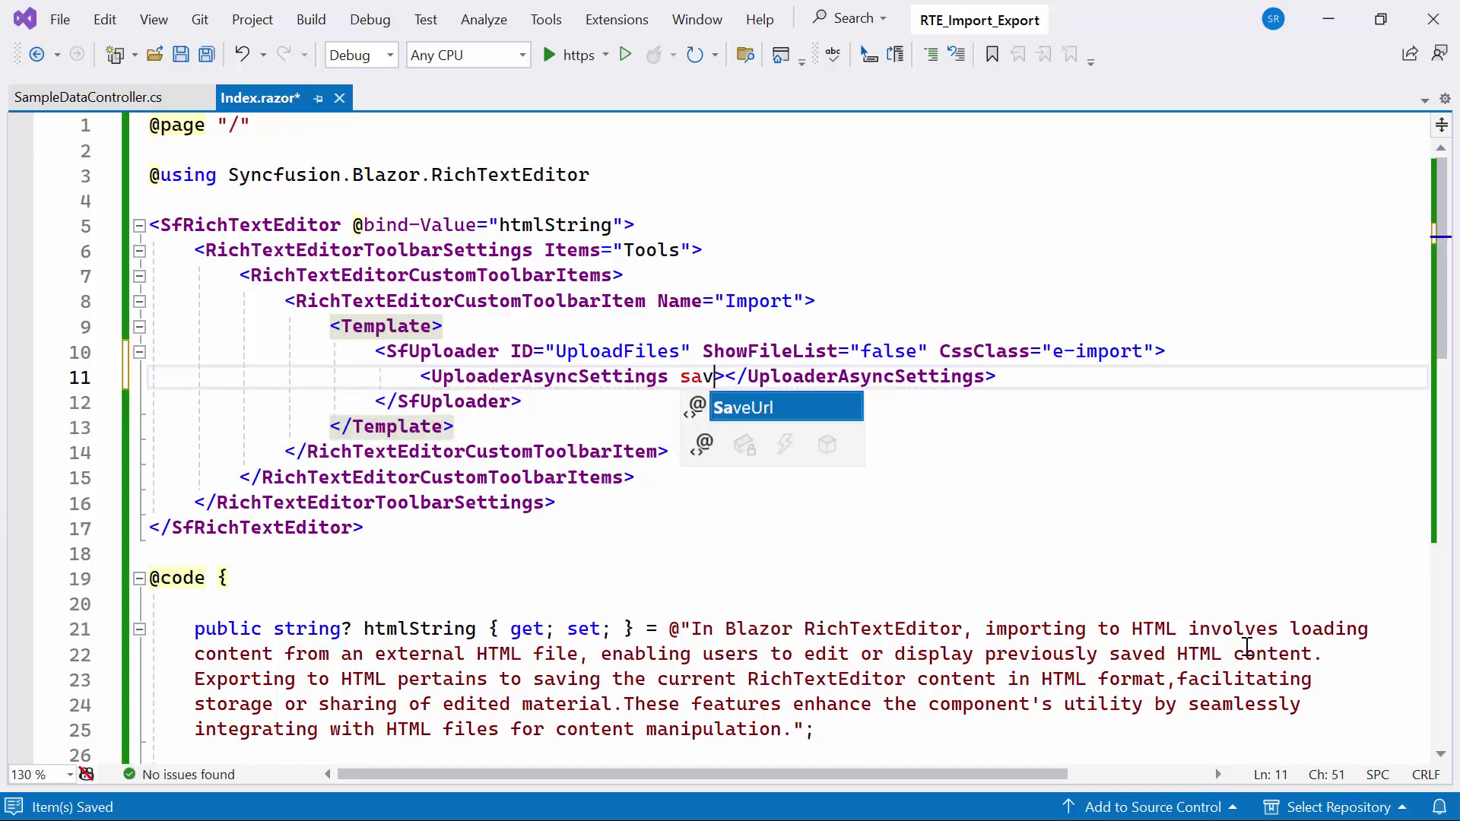
pyautogui.press('Tab')
pyautogui.write('api/SampleData/Import')
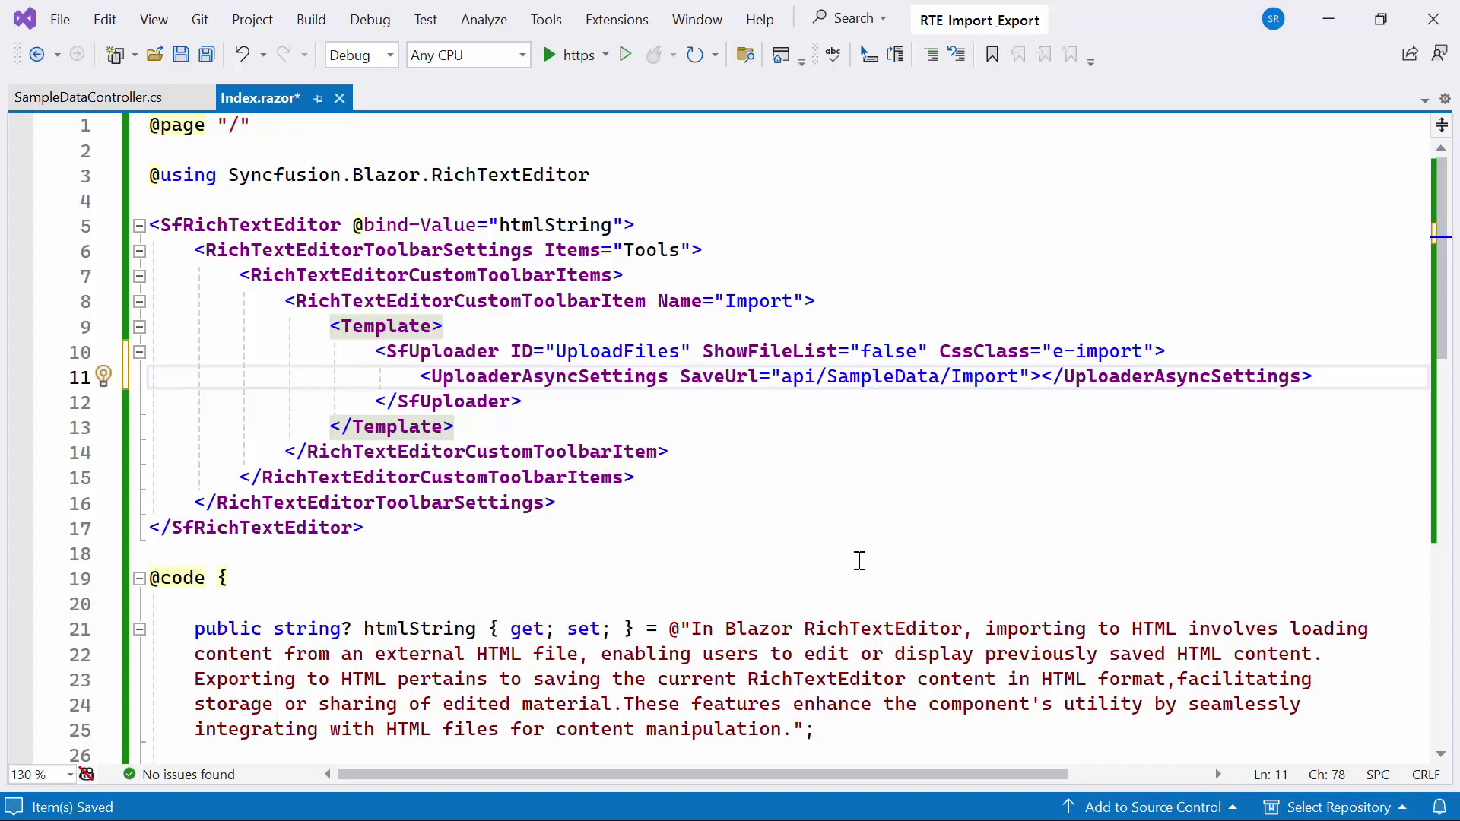
# - Add an UploaderEvents element with an empty Success attribute below the async settings
pyautogui.click(1336, 375)
pyautogui.press('Return')
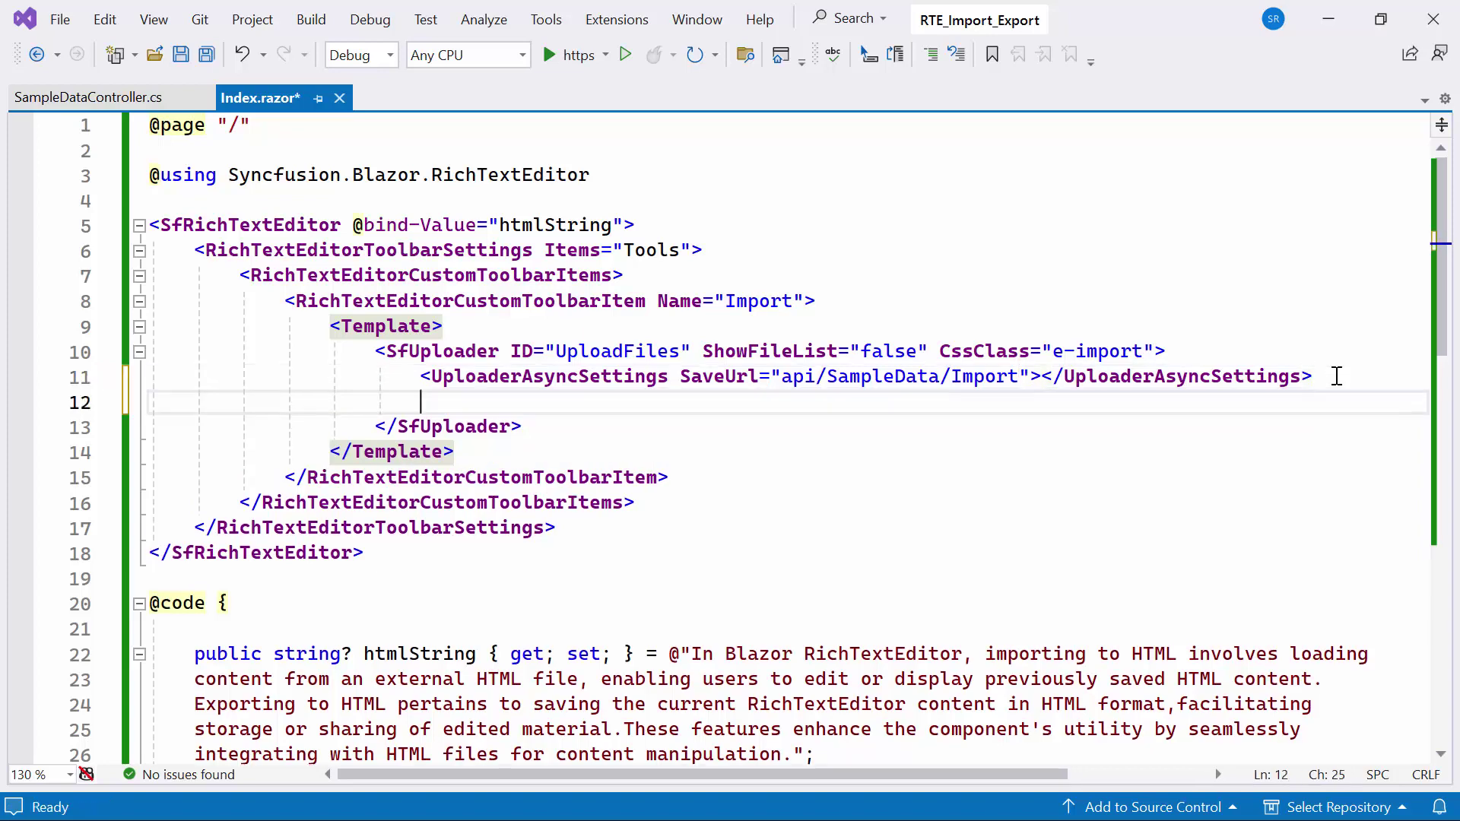
pyautogui.write('<upl')
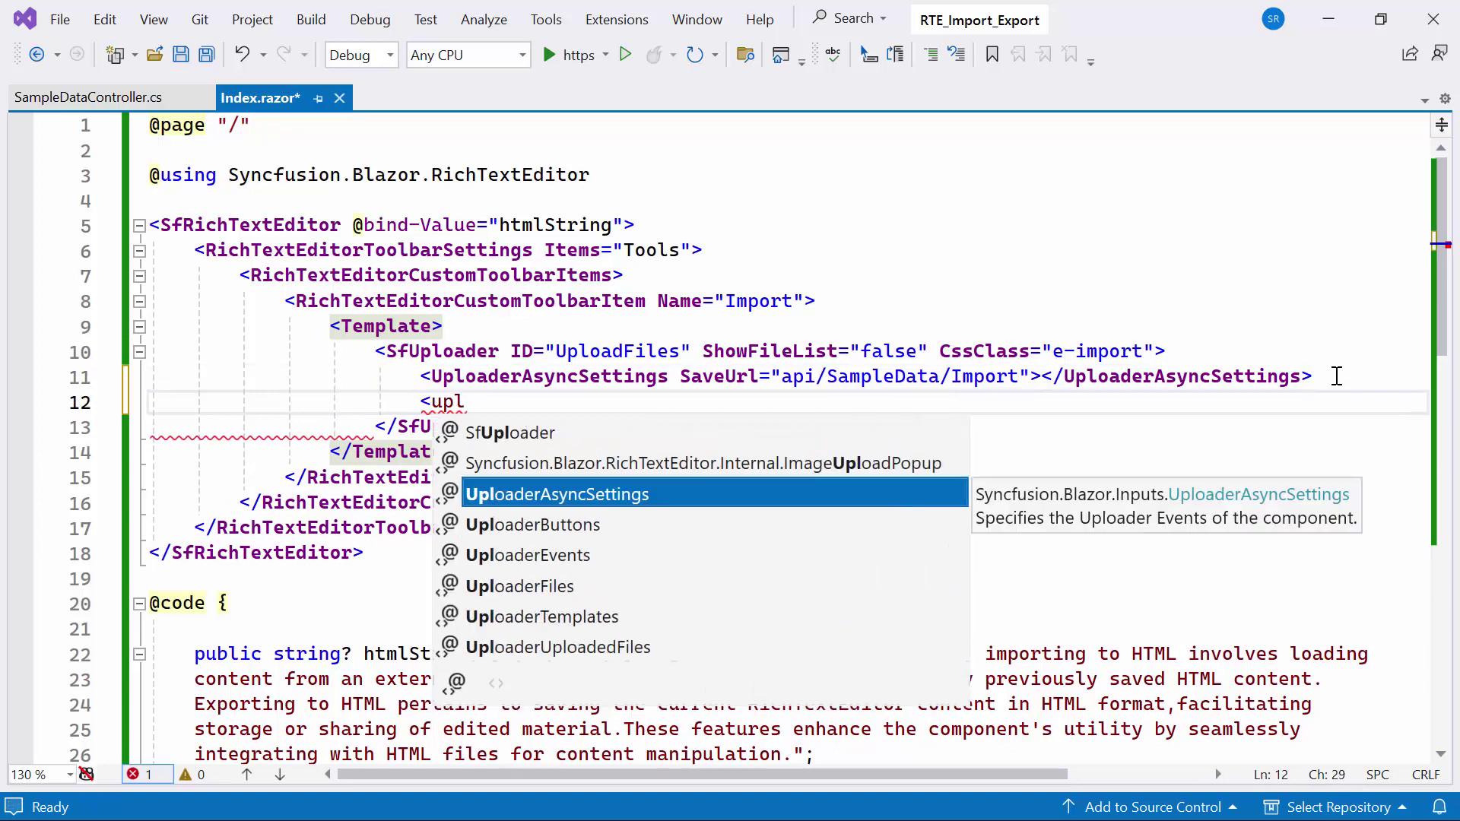
pyautogui.press('Down')
pyautogui.press('Down')
pyautogui.press('Tab')
pyautogui.write('>')
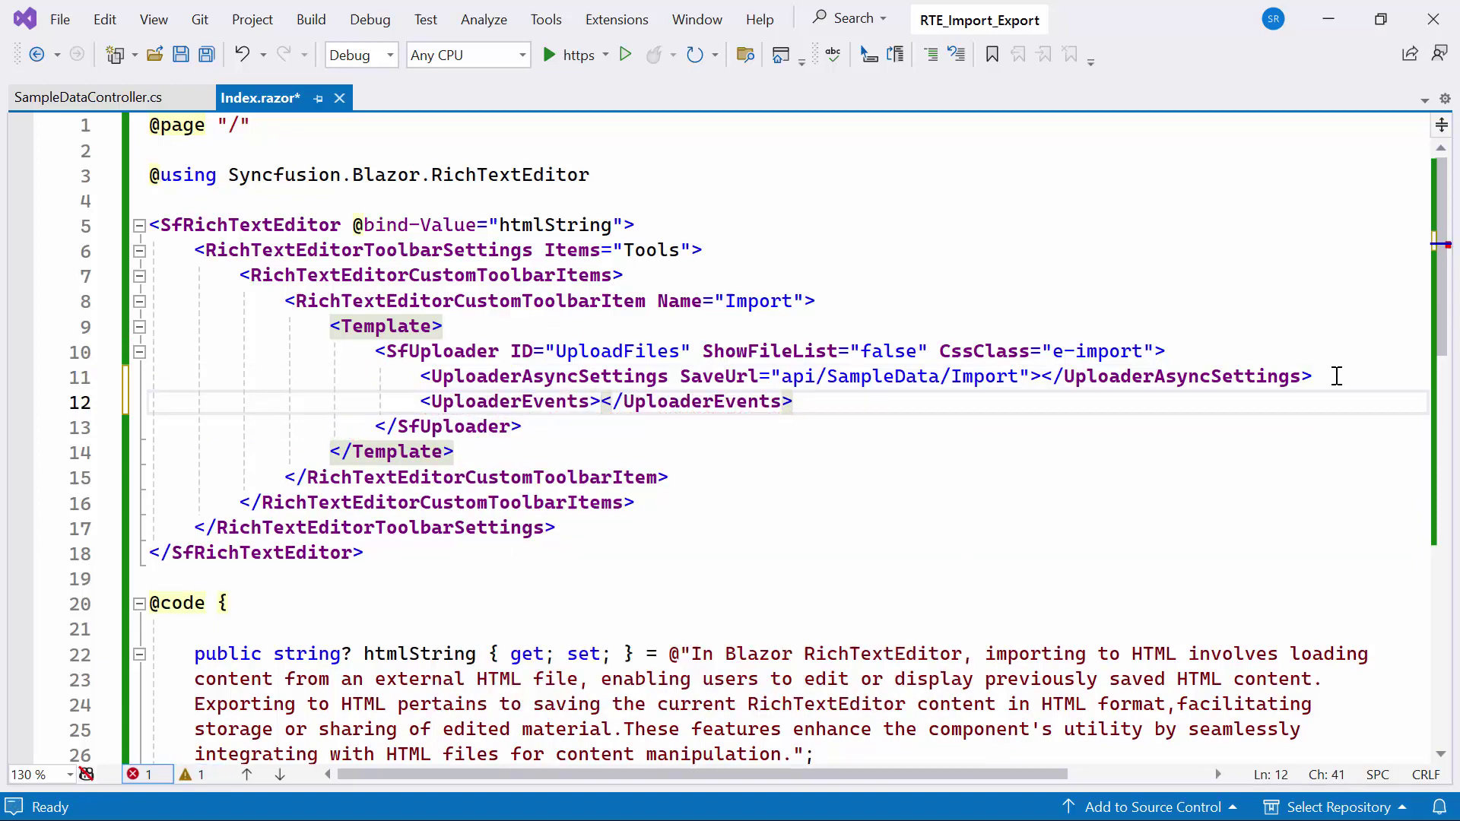
pyautogui.press('Left')
pyautogui.write('su')
pyautogui.press('Tab')
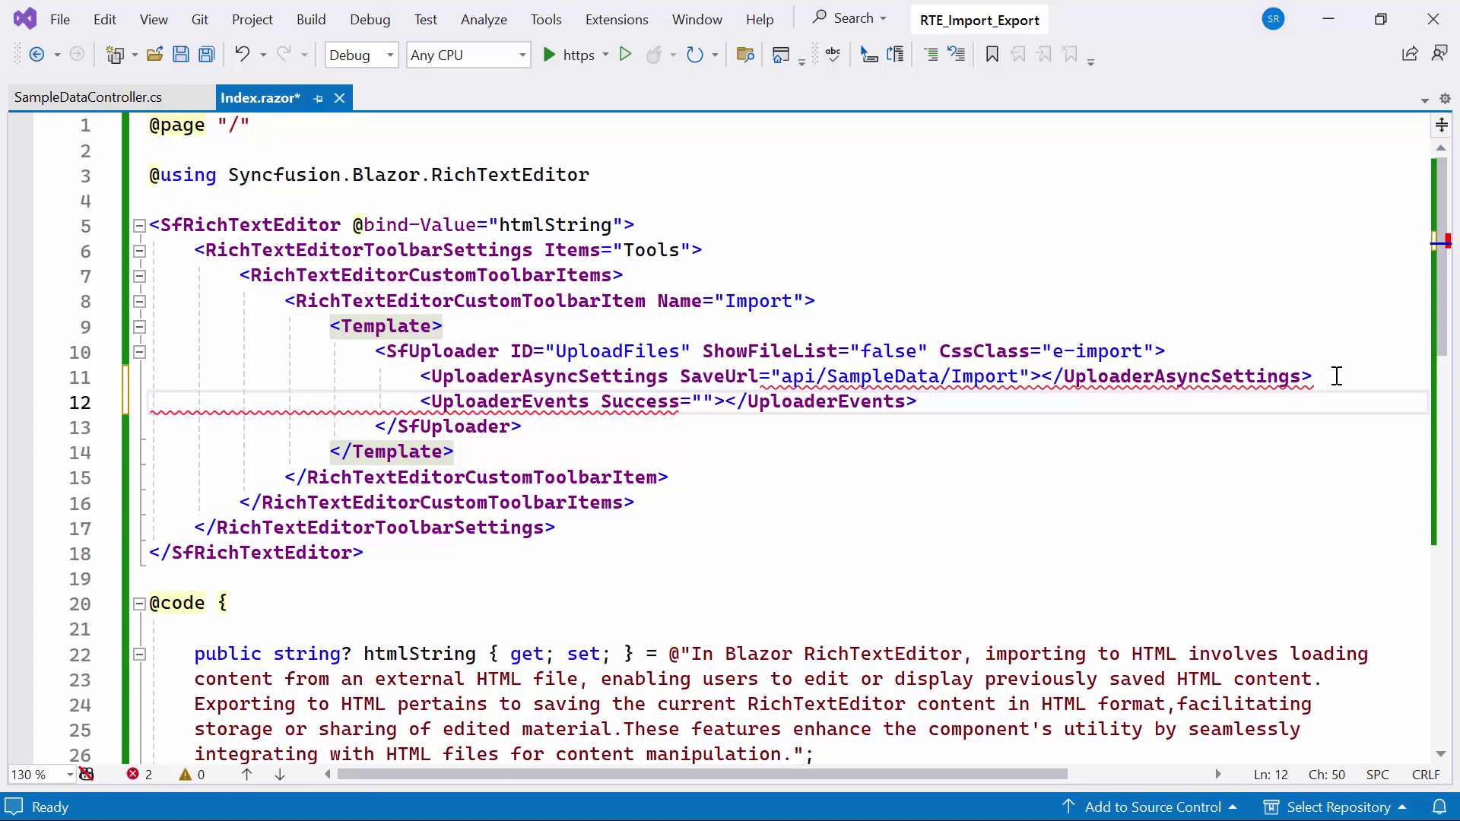
pyautogui.scroll(-7, 1336, 377)
pyautogui.scroll(-5, 1336, 377)
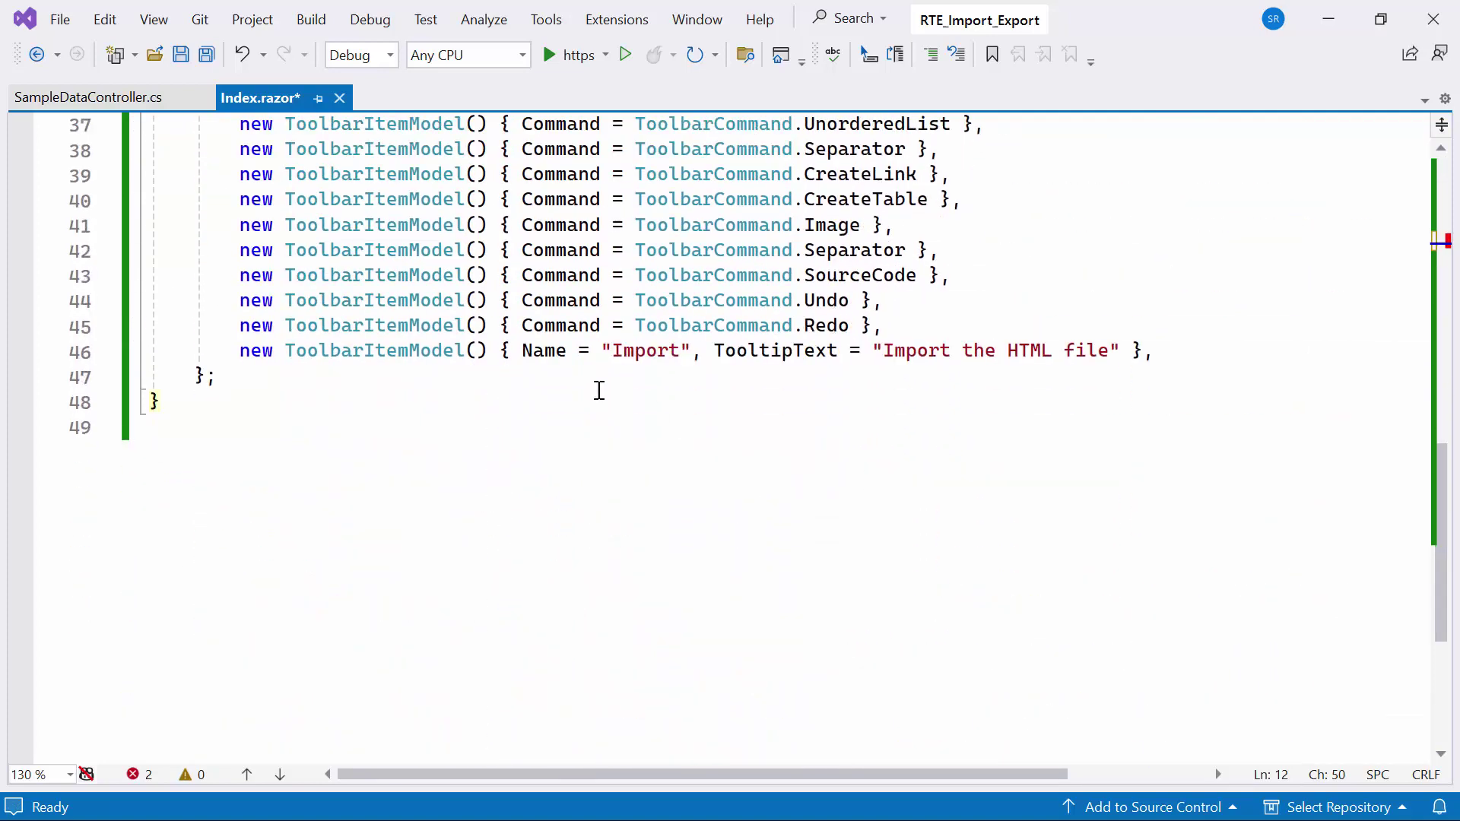
# - Write async Task OnSuccess(SuccessEventArgs args) that splits the response headers; save
pyautogui.click(598, 389)
pyautogui.press('Return')
pyautogui.write('public as')
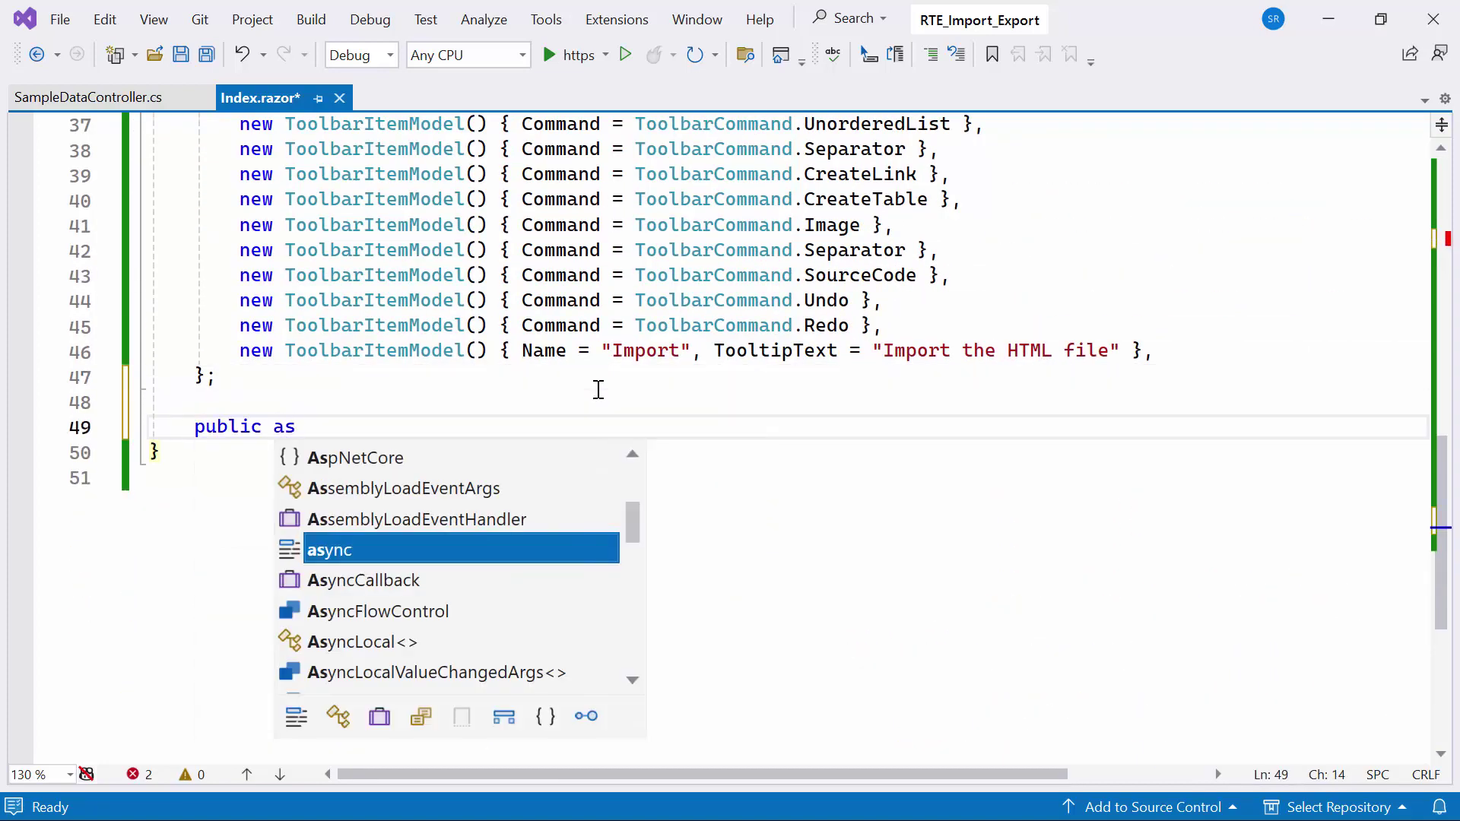
pyautogui.write('ync Task OnSuccess')
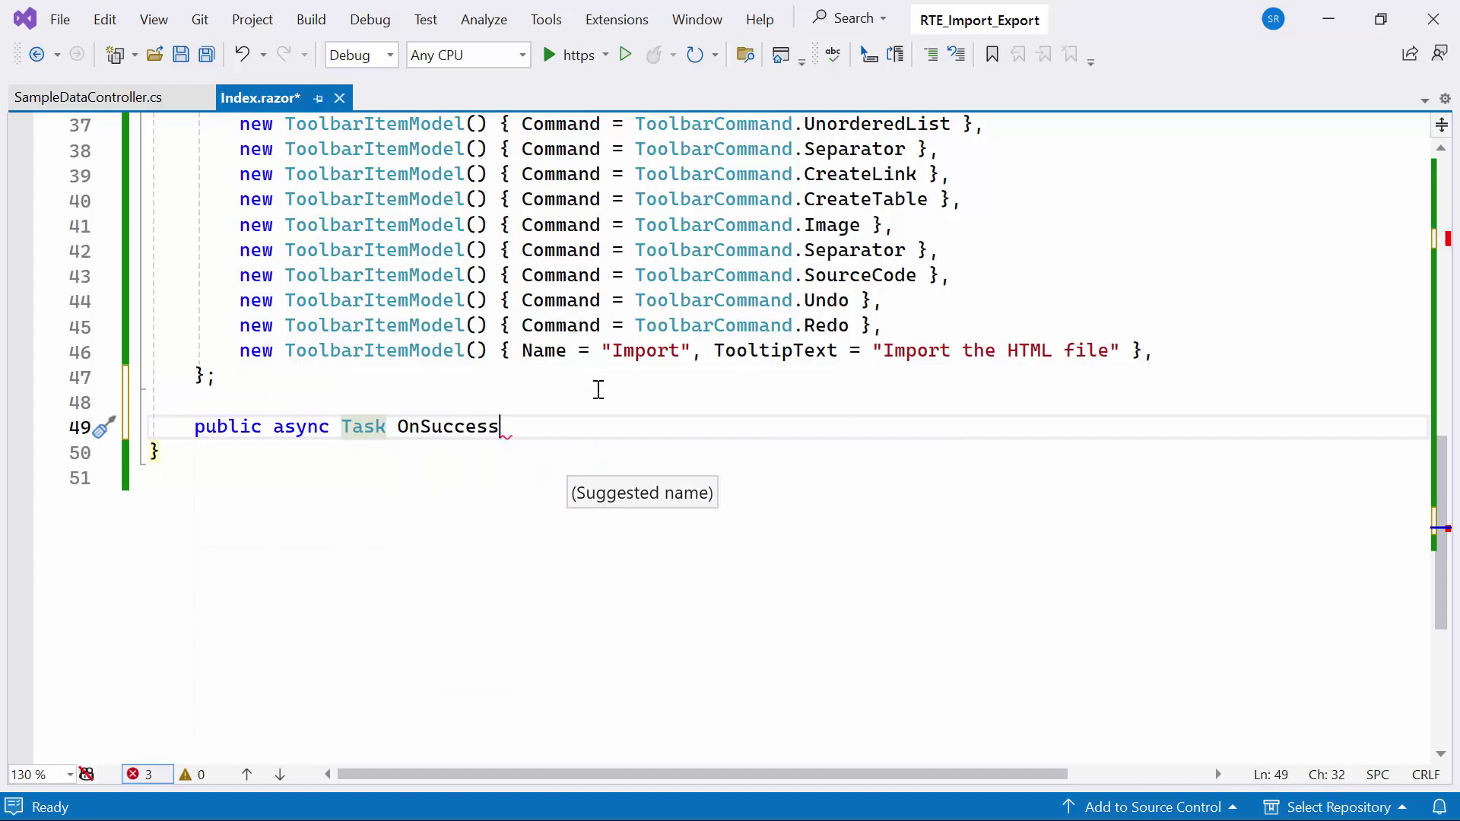
pyautogui.write('(')
pyautogui.write('SuccessEventArgs args')
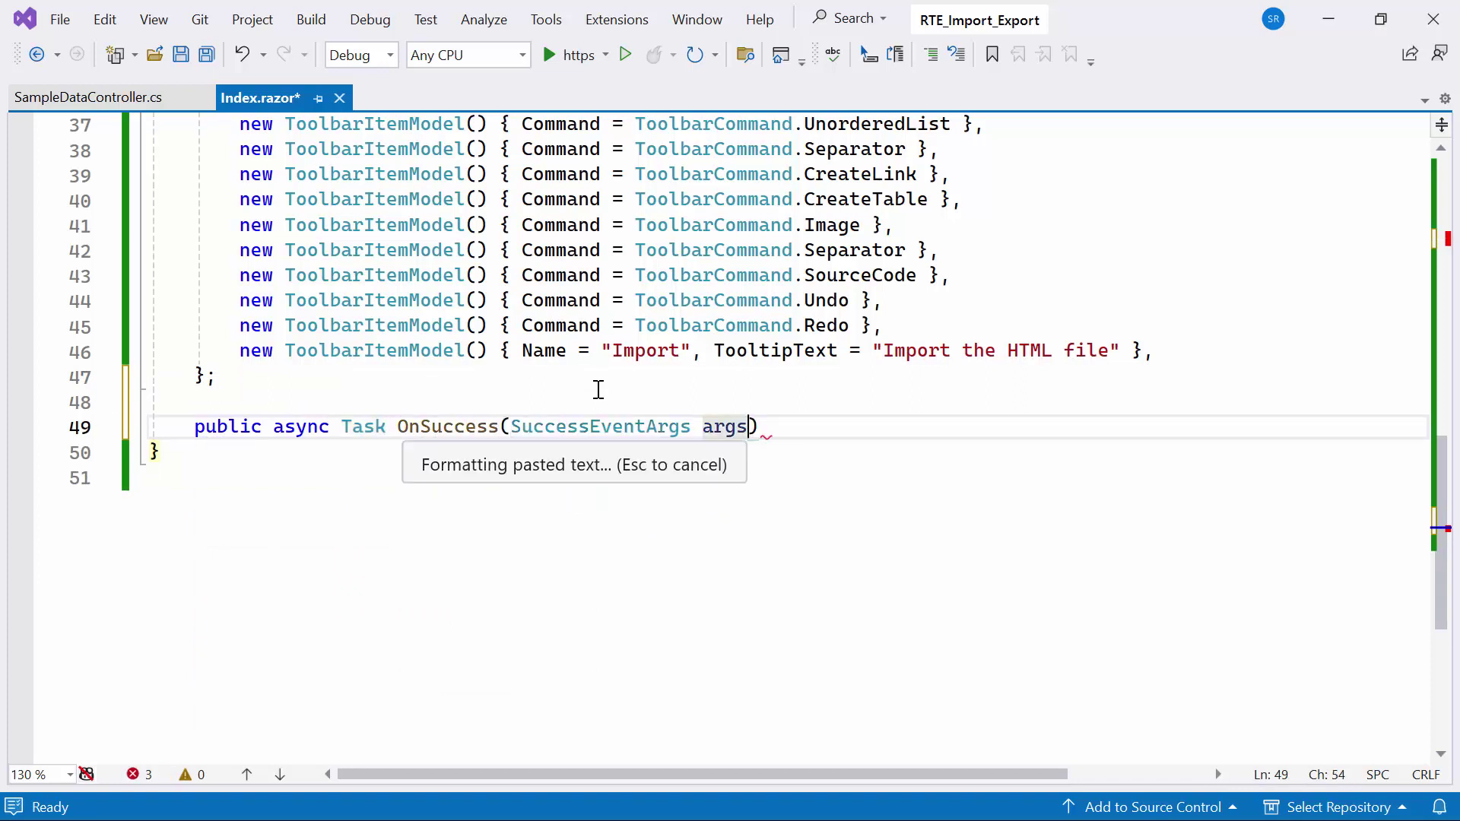
pyautogui.press('End')
pyautogui.press('Return')
pyautogui.write('{')
pyautogui.press('Return')
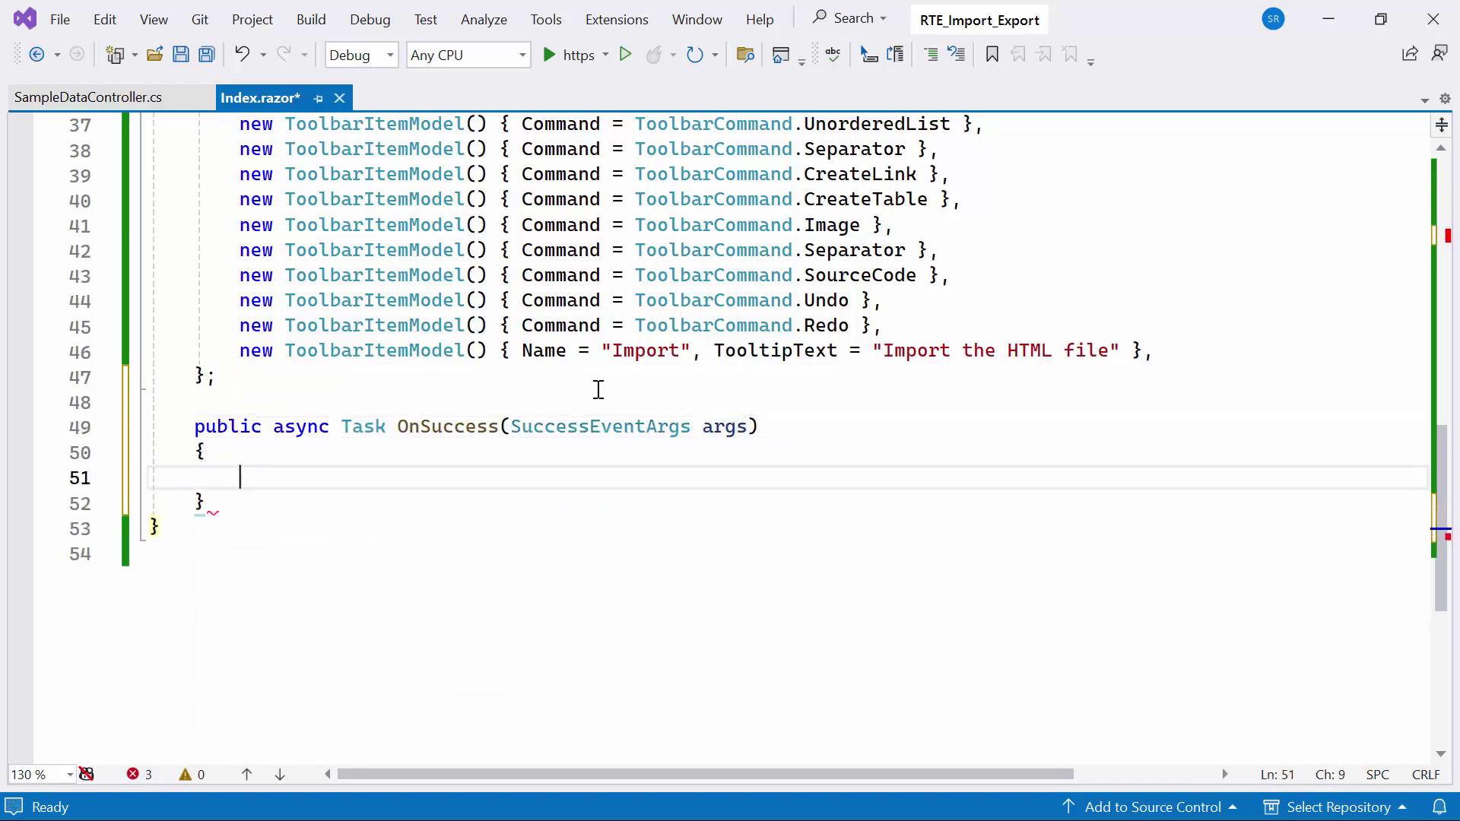
pyautogui.write('var ')
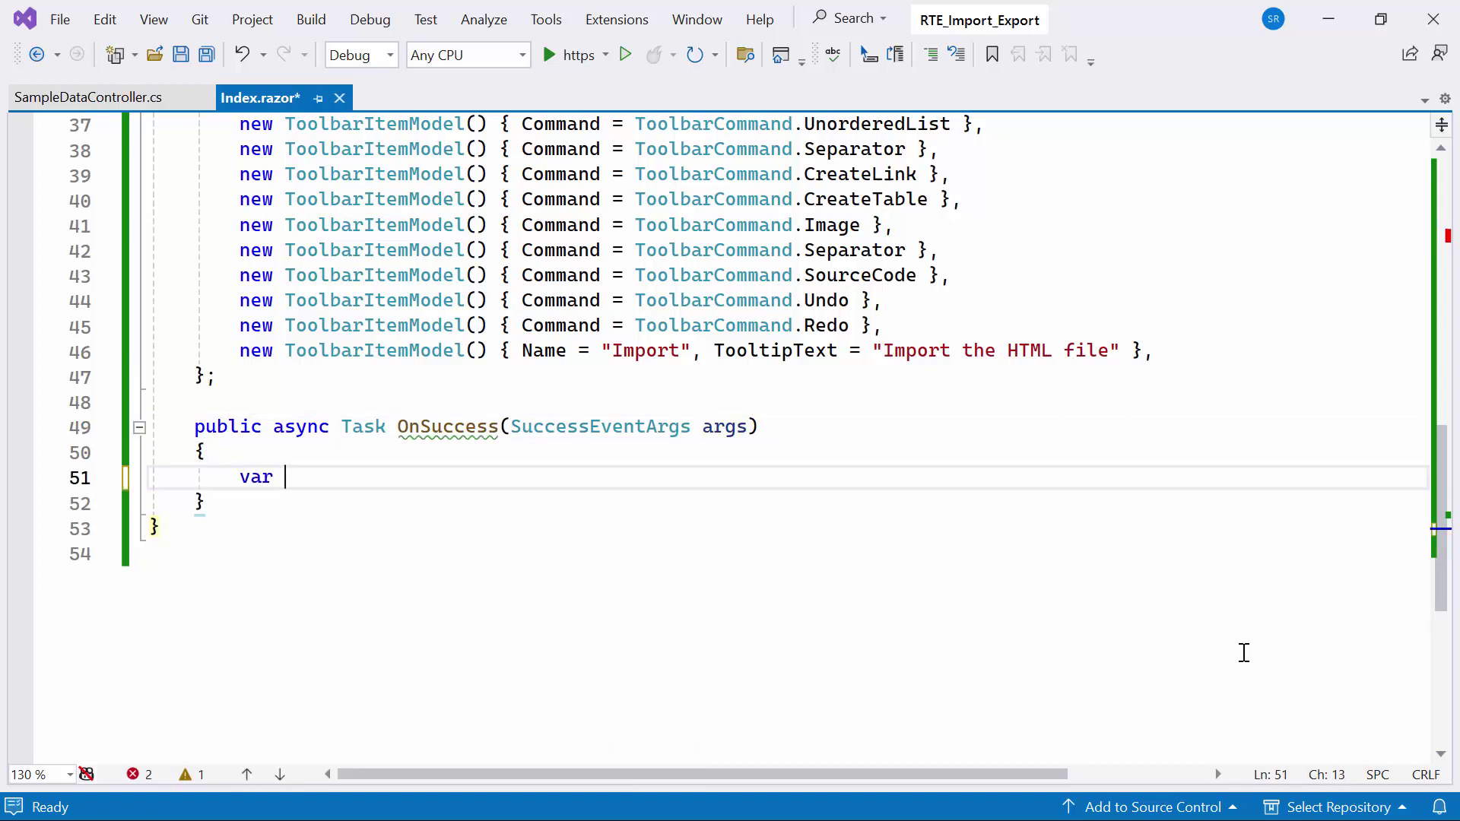
pyautogui.write('headers = ')
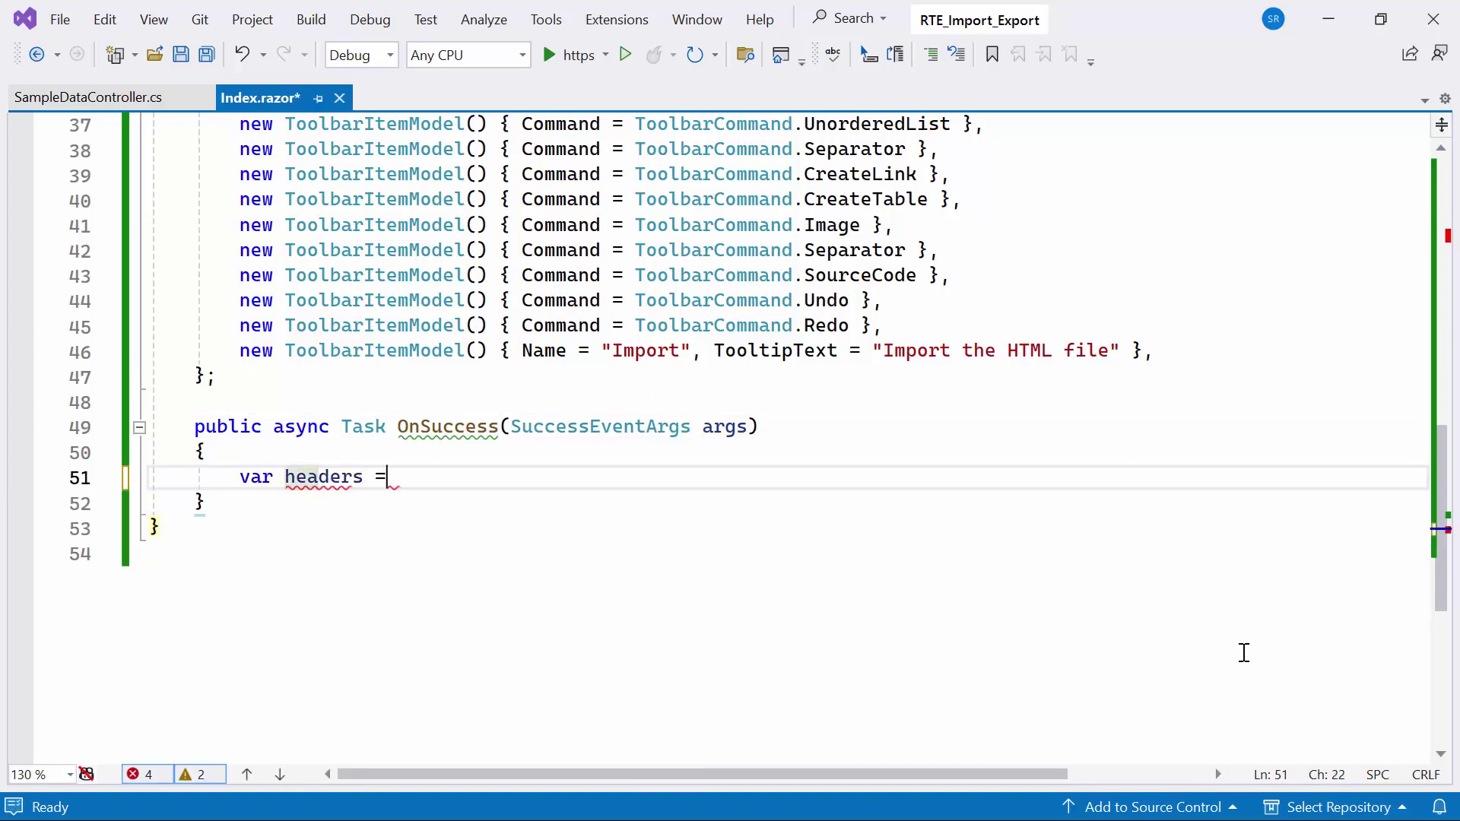
pyautogui.write('args.Response.Headers.ToString();')
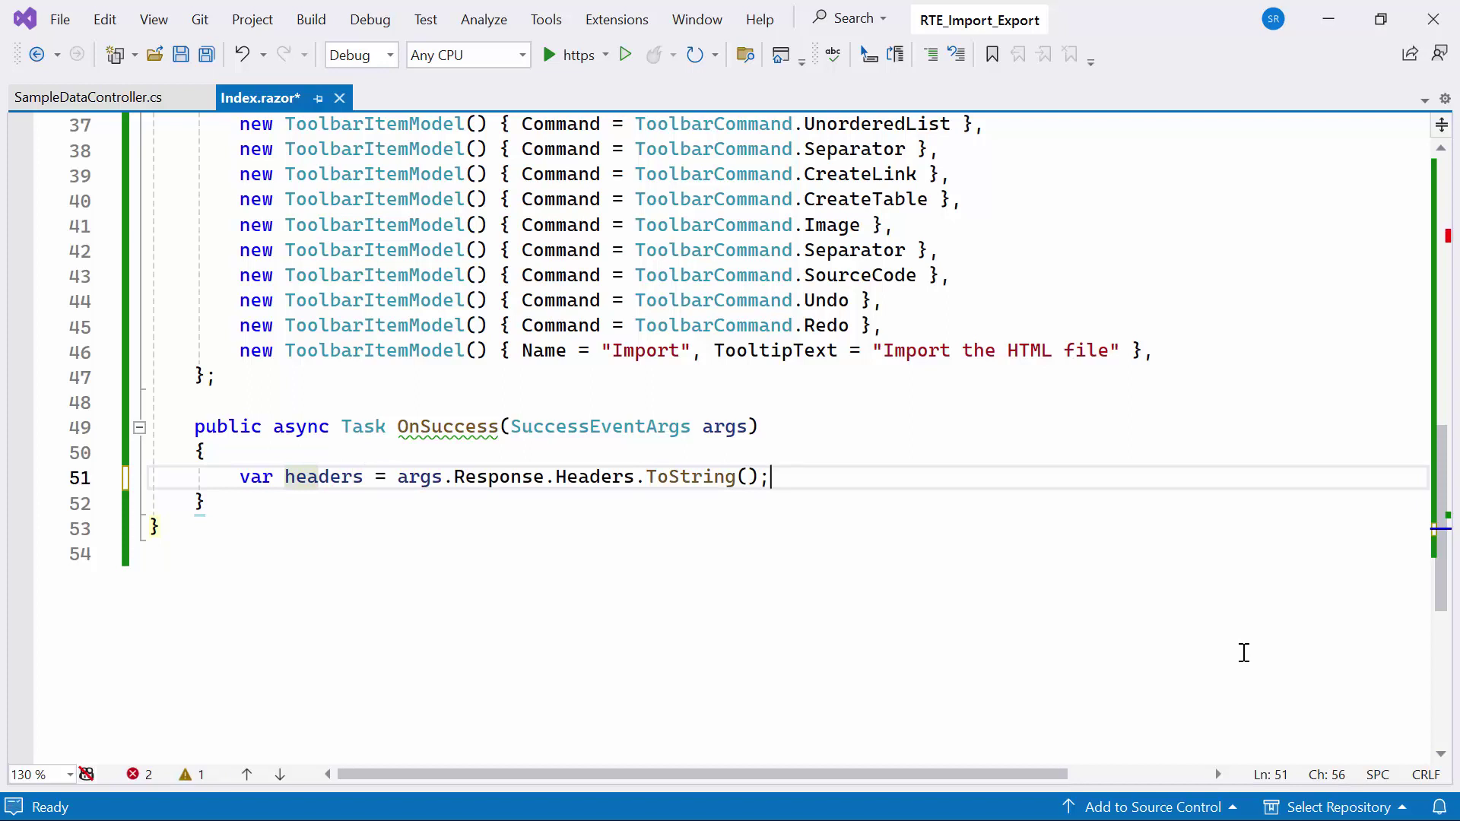
pyautogui.press('Return')
pyautogui.write('var header = headers.Split("rtevalue: "); header = header[1].Split("\\r");')
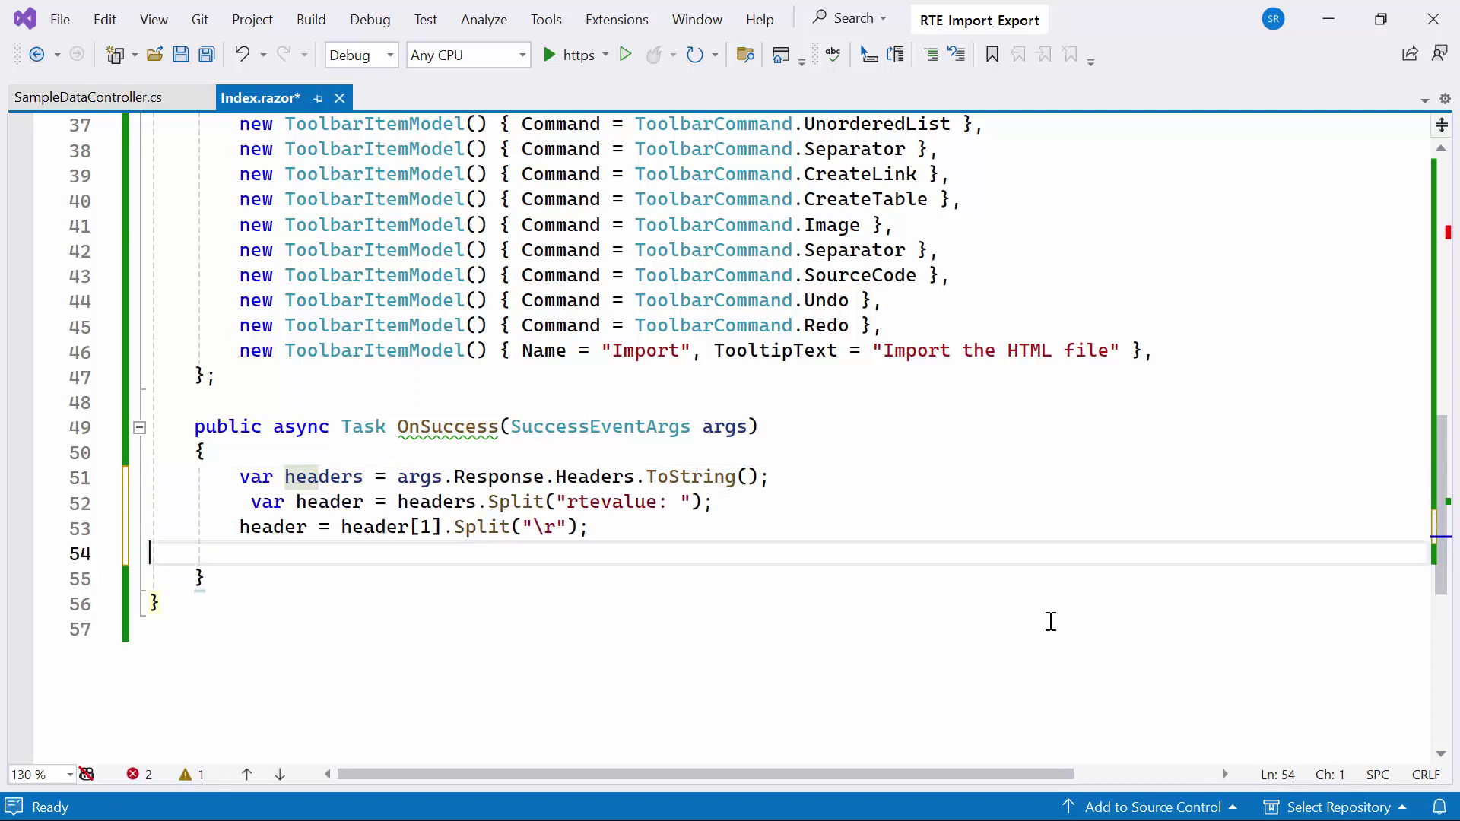
pyautogui.hotkey('ctrl', 's')
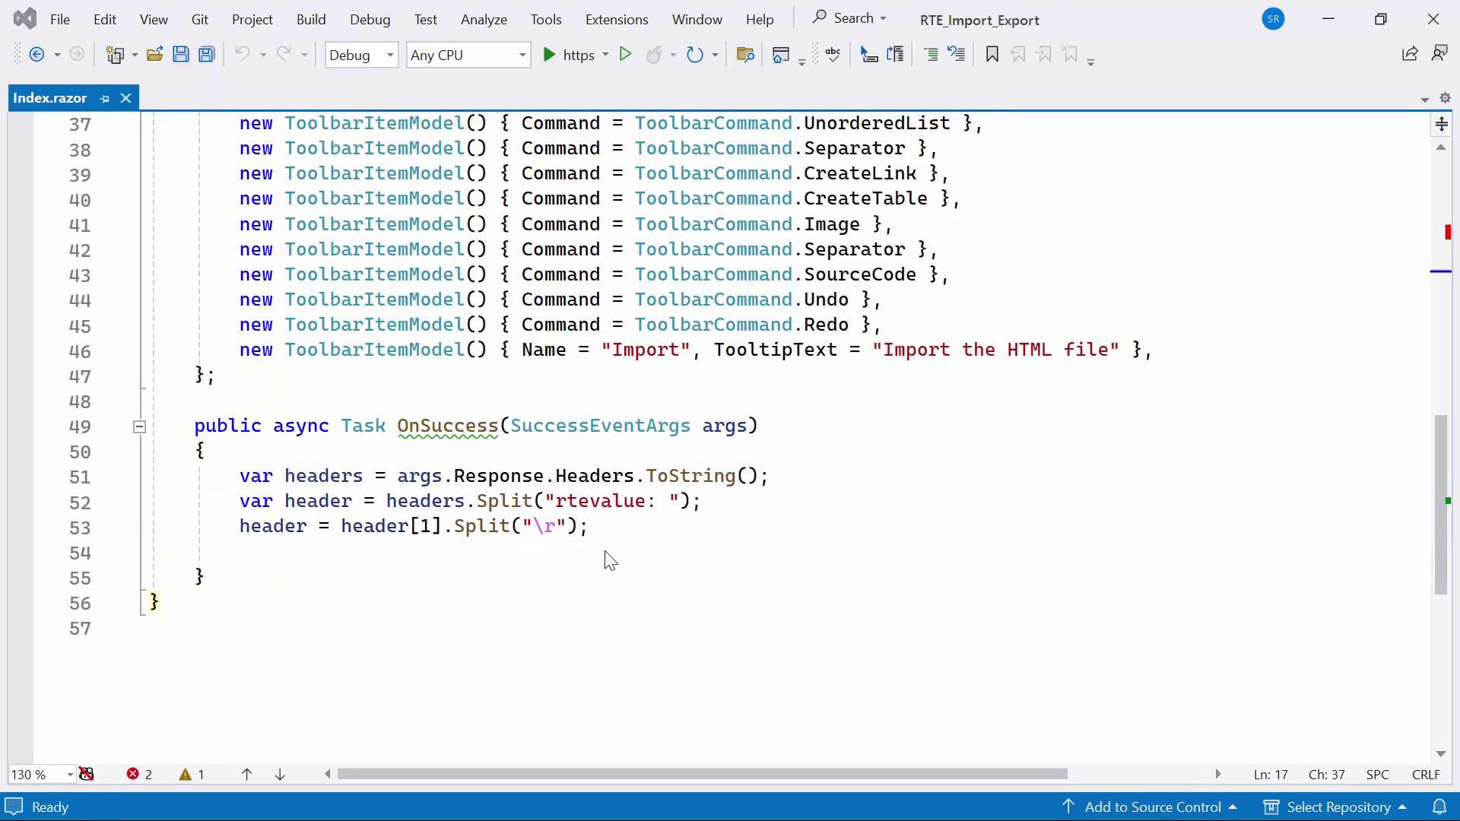
# - Assign the rtevalue header to htmlString and await InvokeAsync(StateHasChanged); save
pyautogui.click(606, 555)
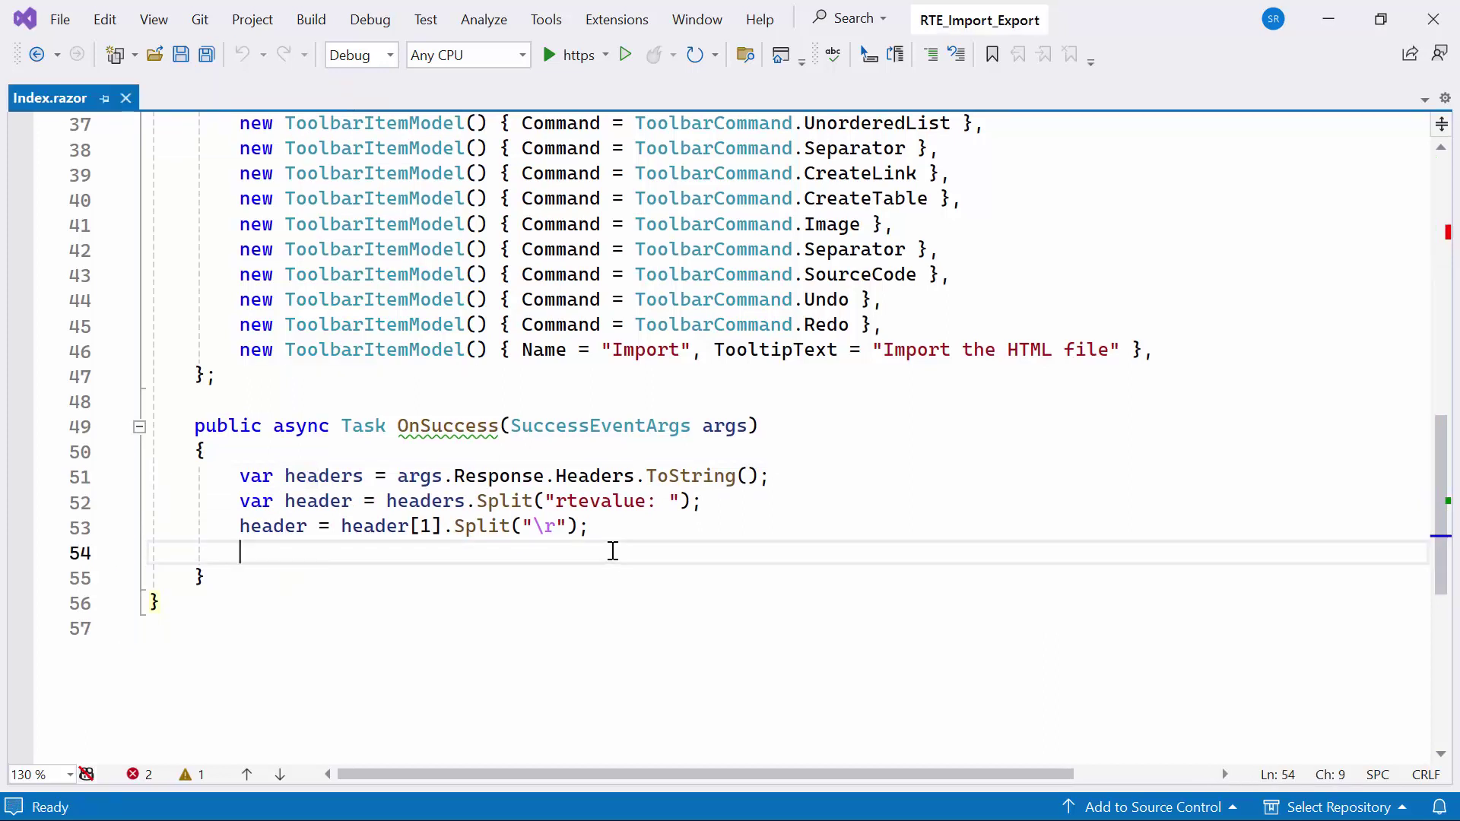
pyautogui.write('this')
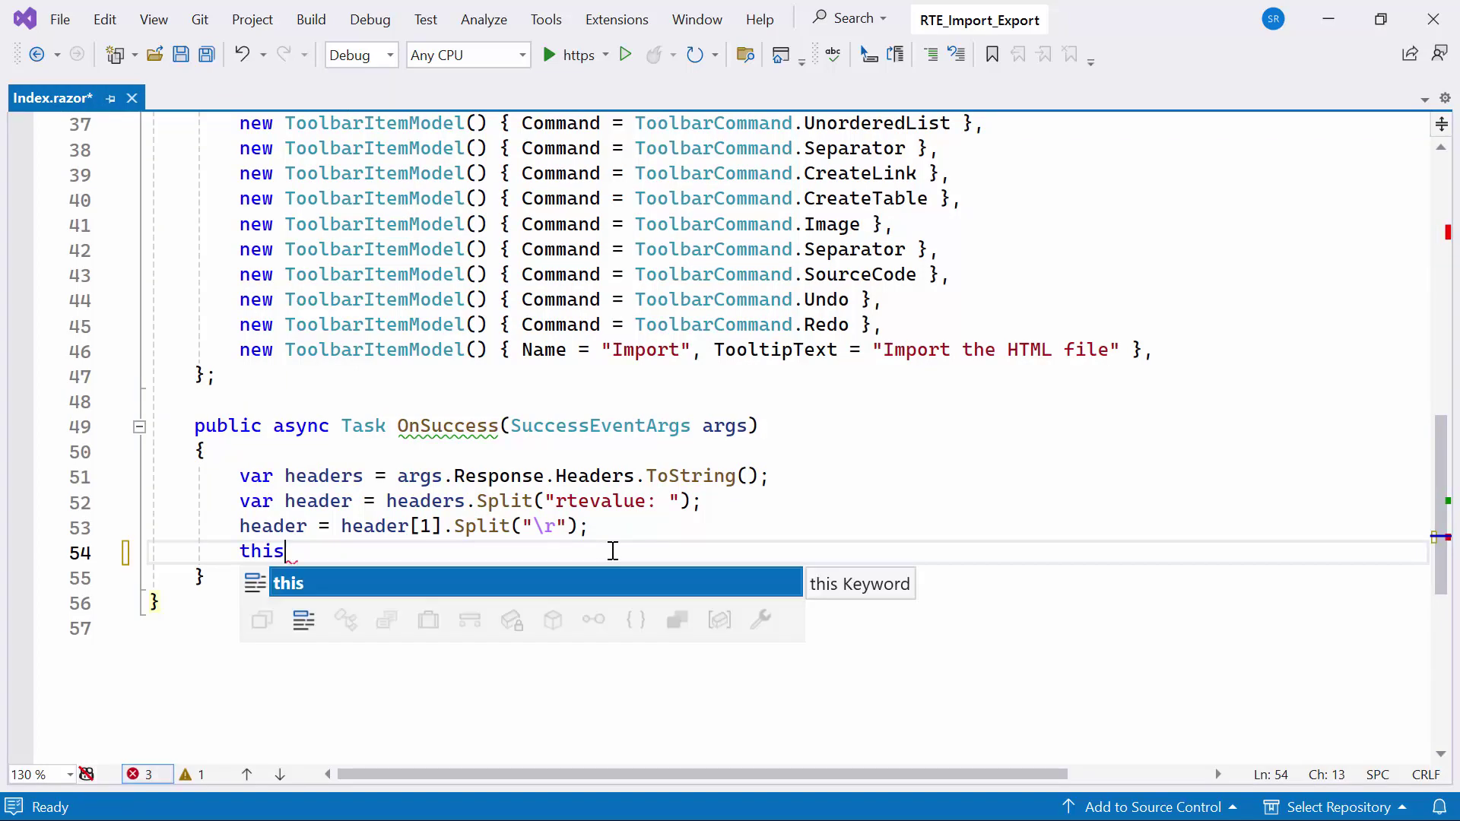
pyautogui.write('.ht')
pyautogui.press('Tab')
pyautogui.write('= ')
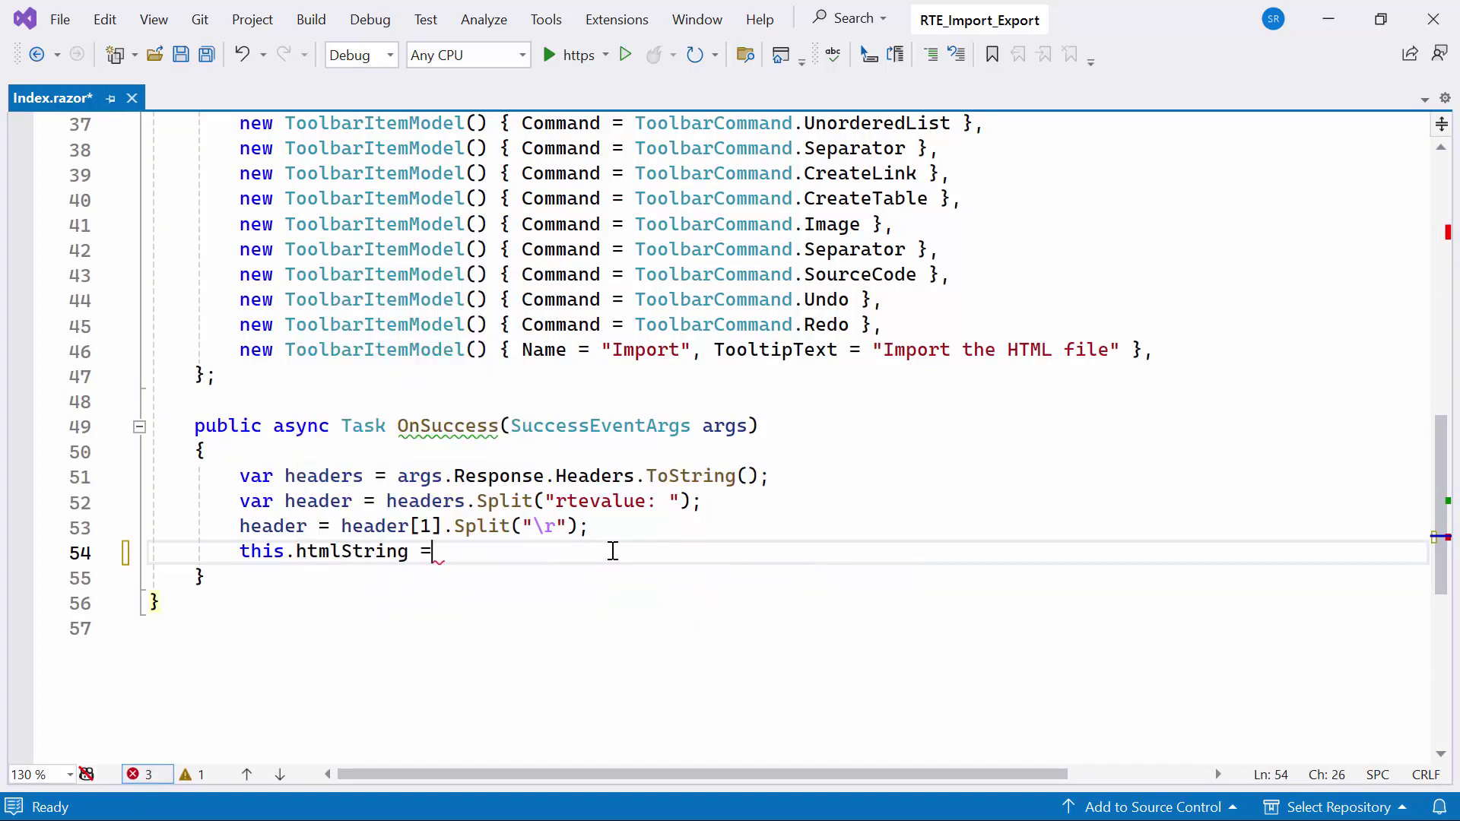
pyautogui.write('header[0];')
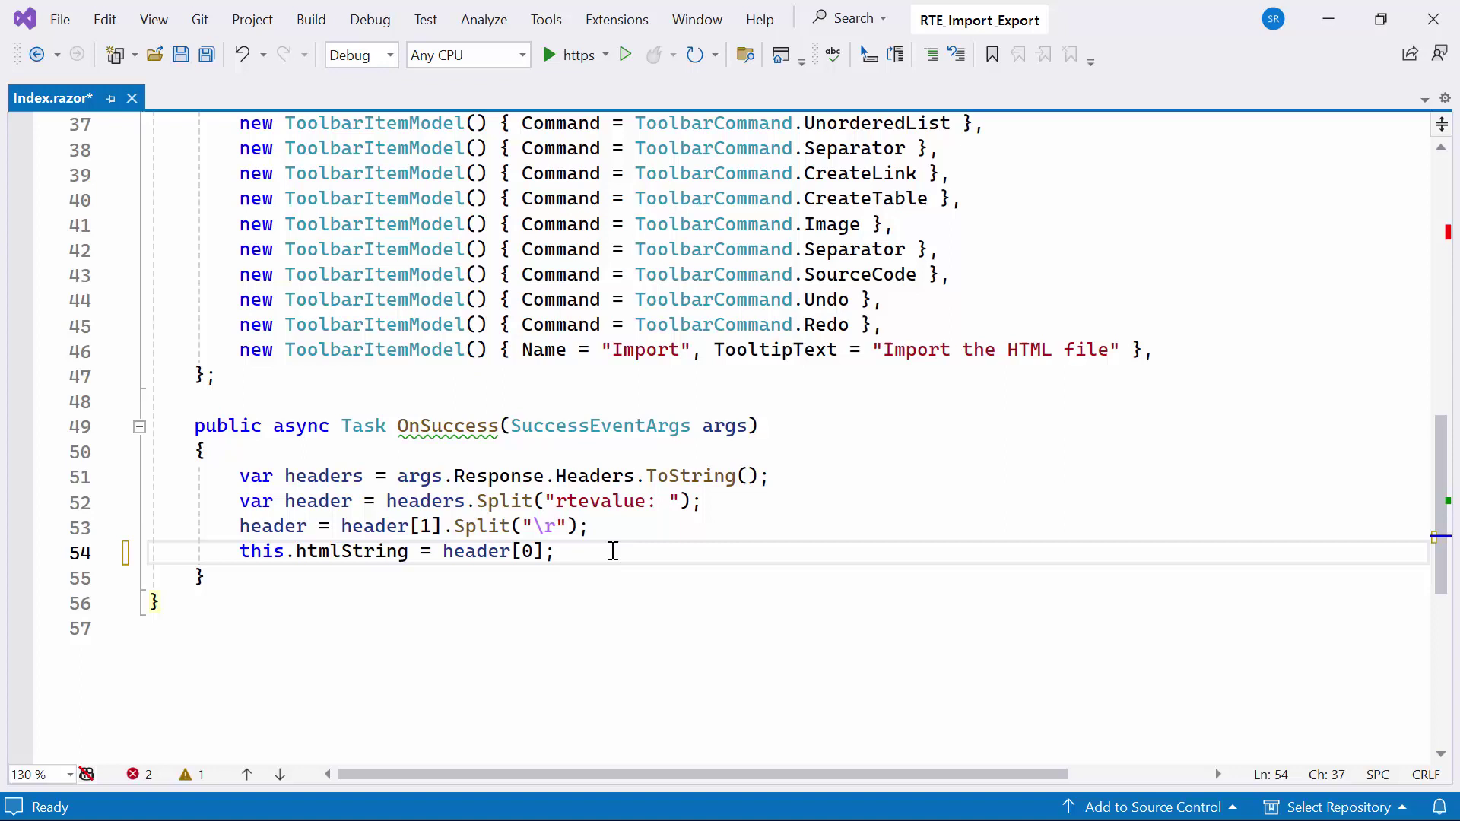
pyautogui.press('Return')
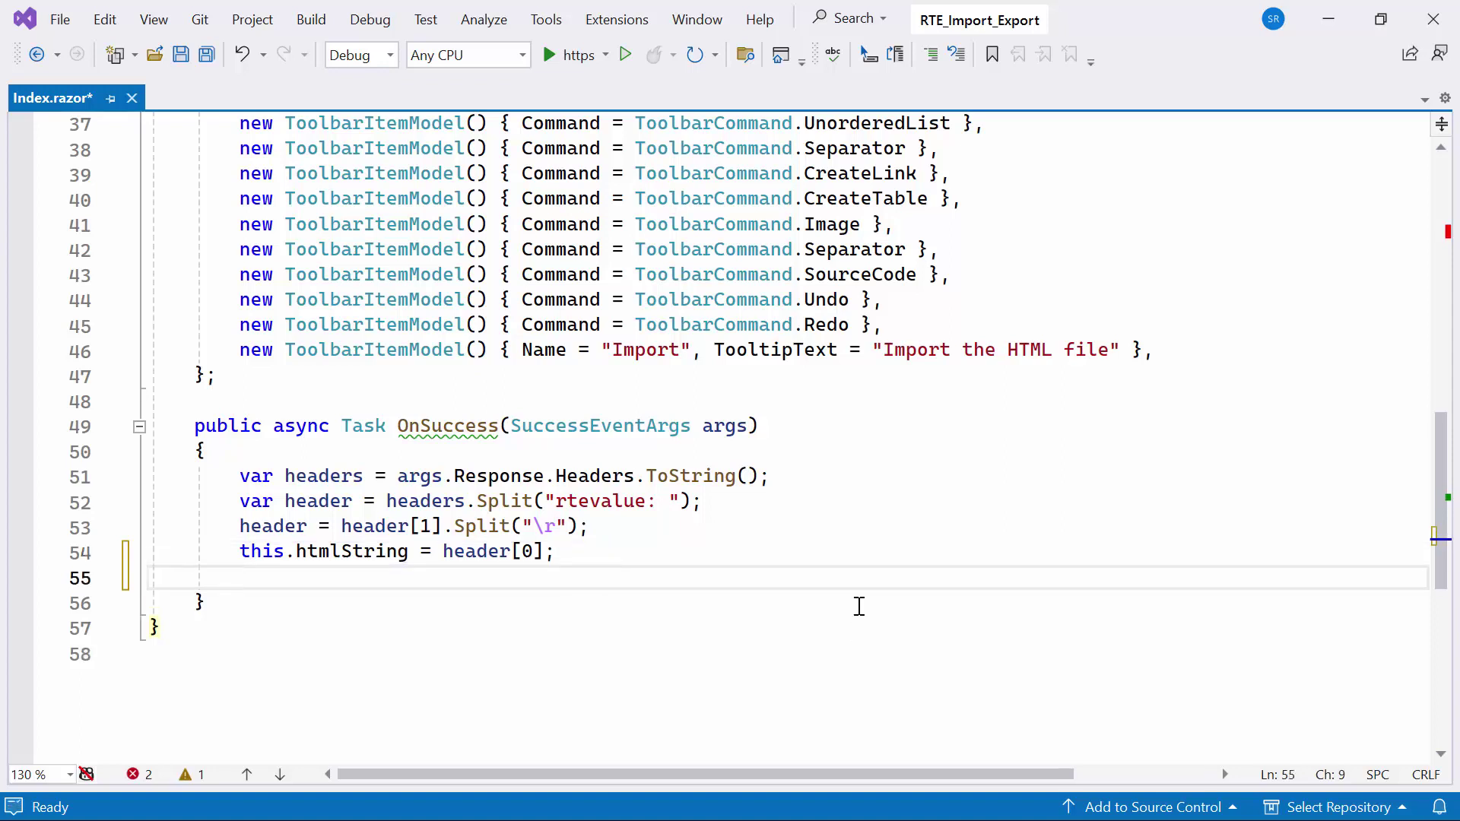
pyautogui.write('await InvokeAsync(StateHasChanged);')
pyautogui.hotkey('ctrl', 's')
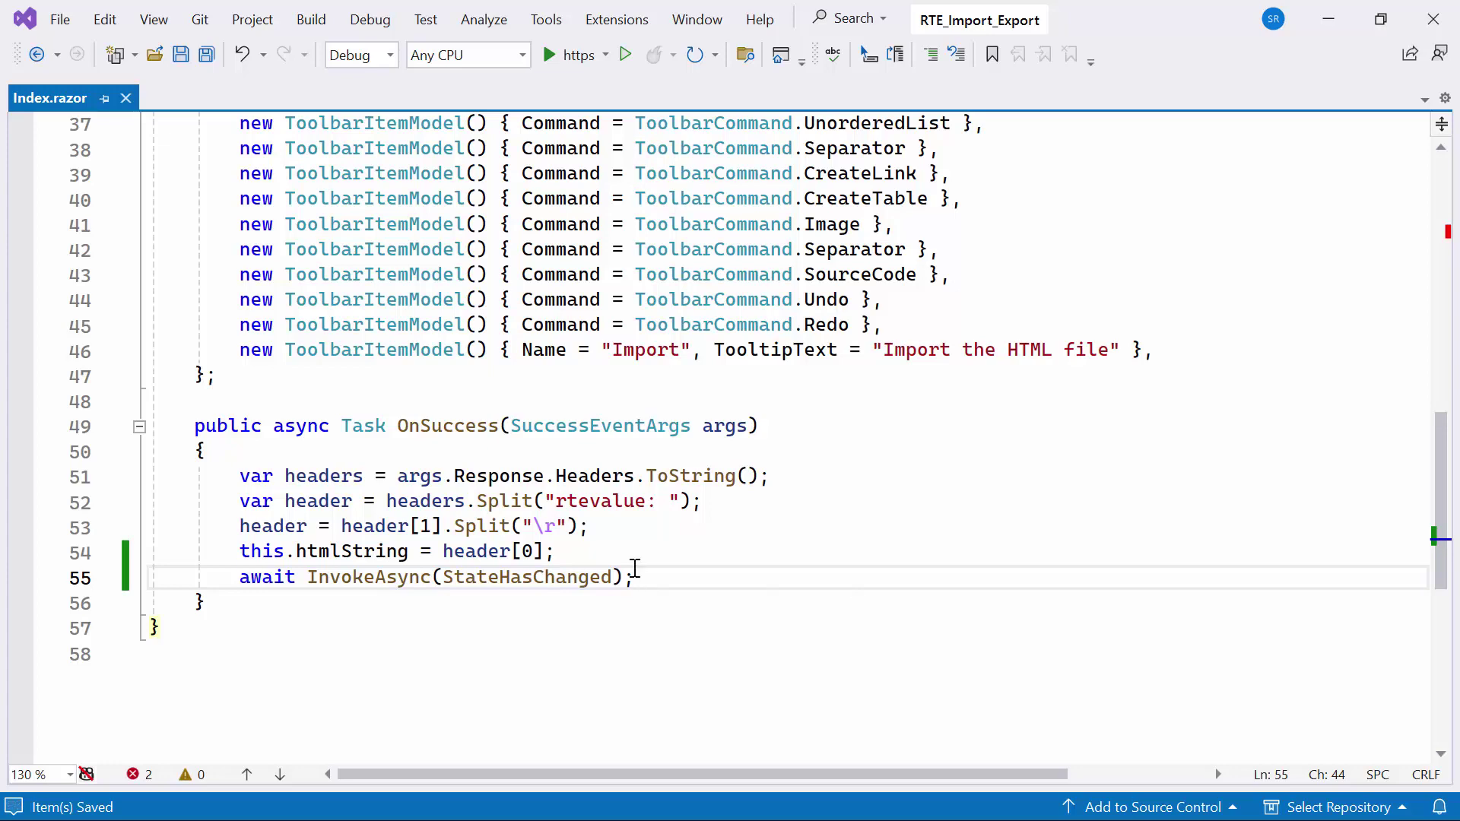
pyautogui.moveTo(1440, 499); pyautogui.dragTo(1423, 232)
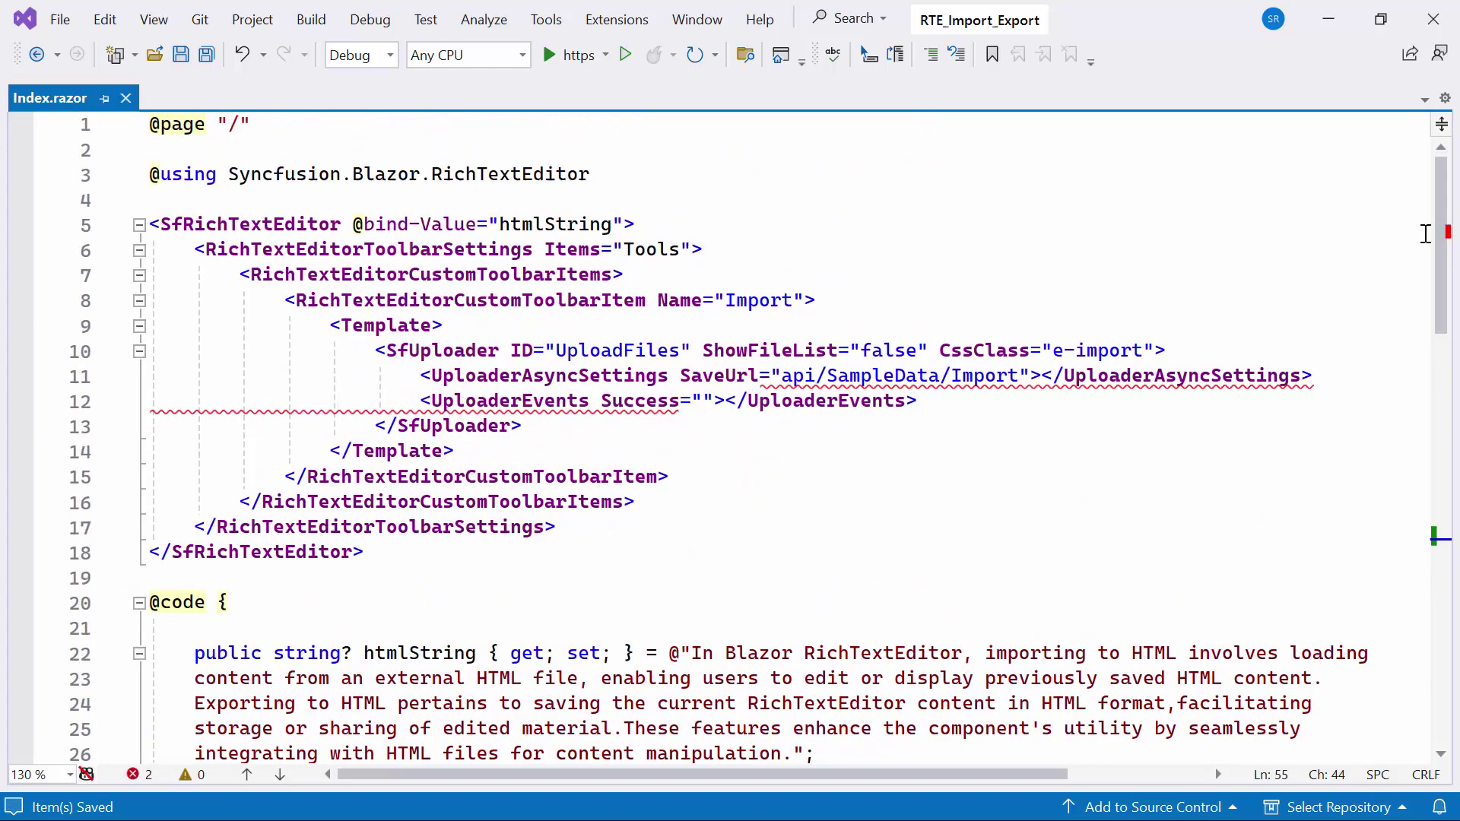
# - Set Success="OnSuccess" and add an UploaderButtons element with an empty Browse attribute
pyautogui.click(703, 401)
pyautogui.write('OnSuccess')
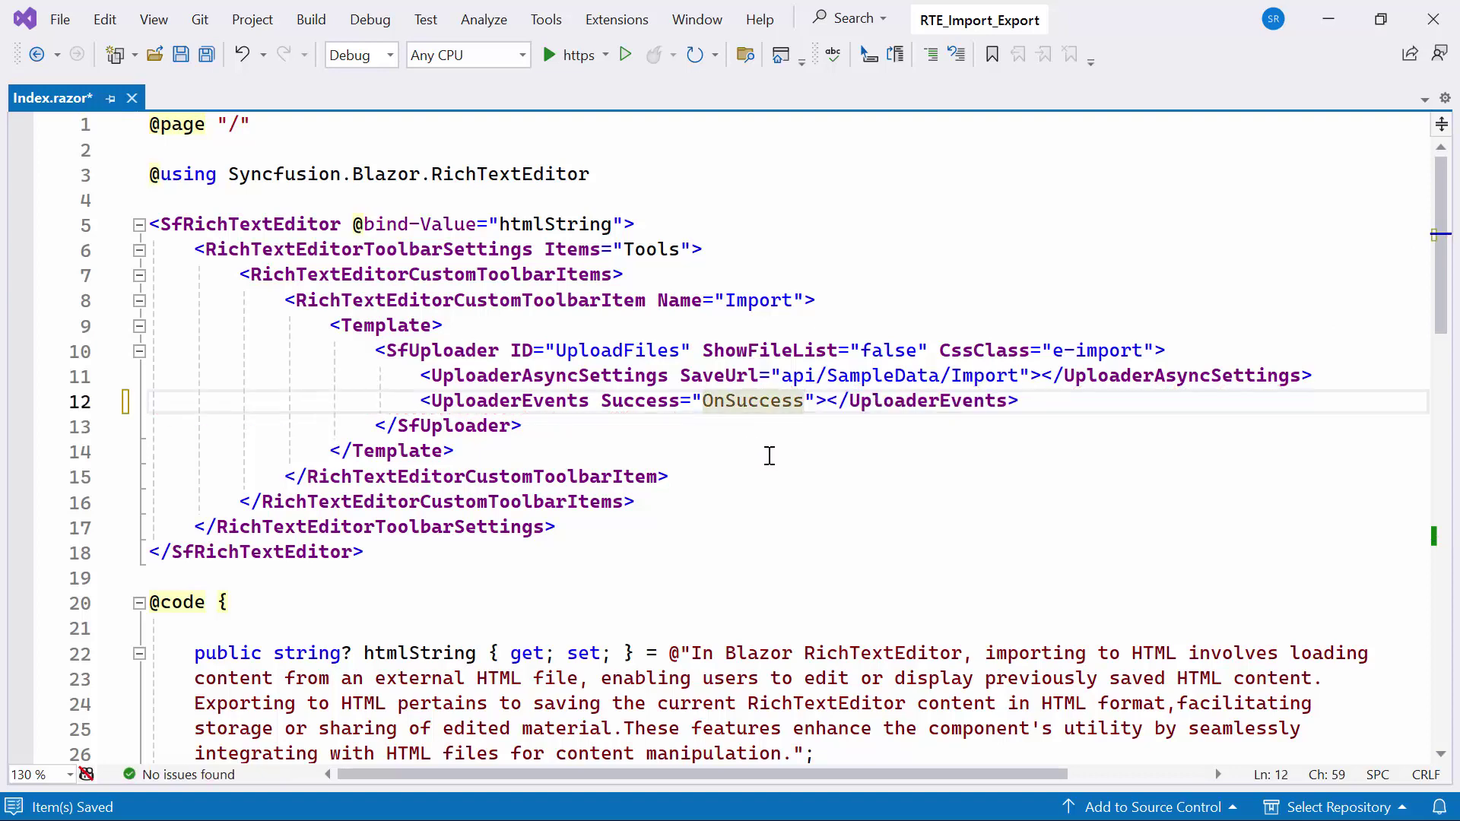
pyautogui.click(1037, 407)
pyautogui.press('Return')
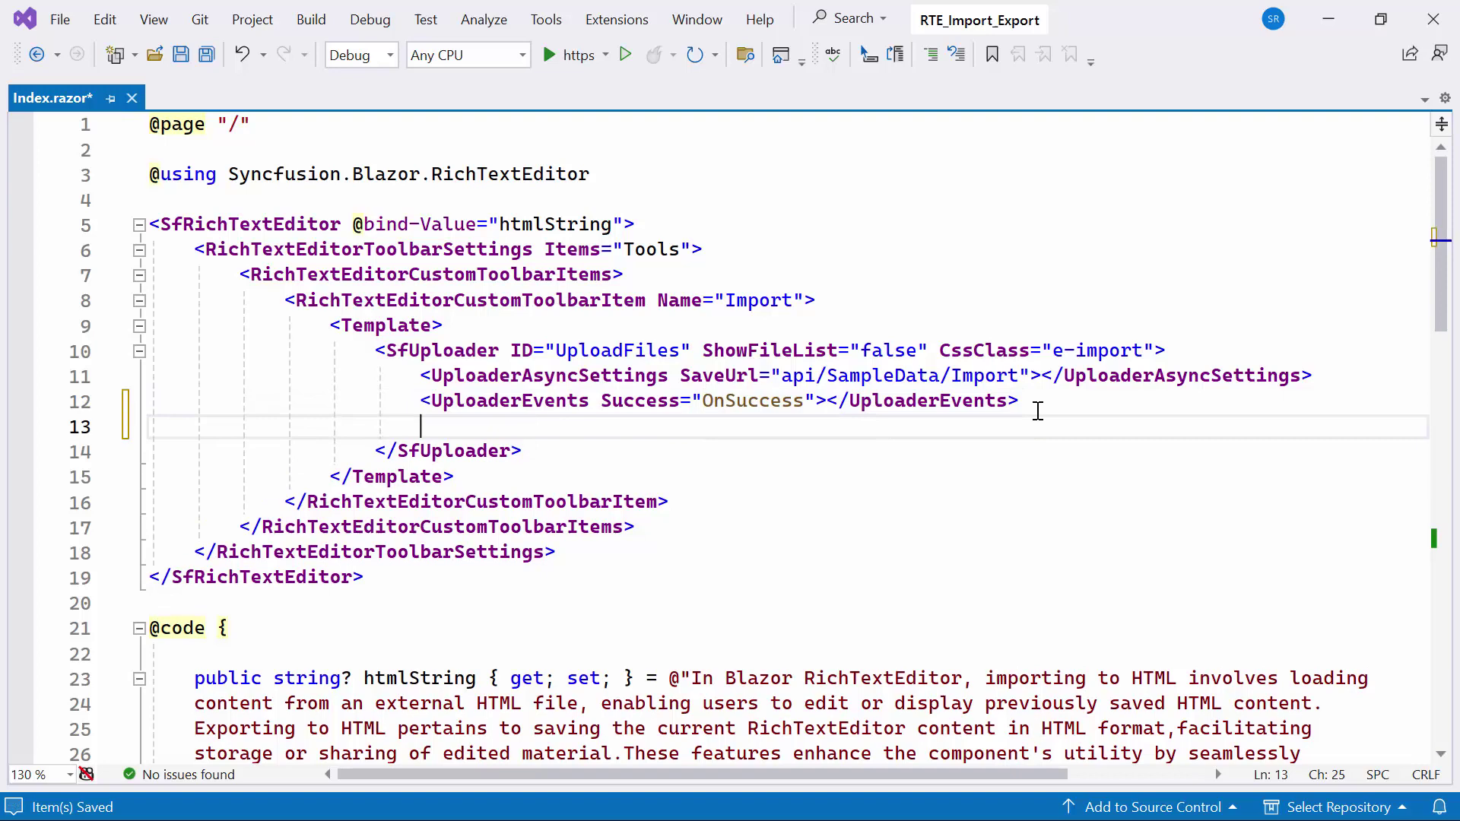
pyautogui.write('<uplo')
pyautogui.press('Down')
pyautogui.press('Tab')
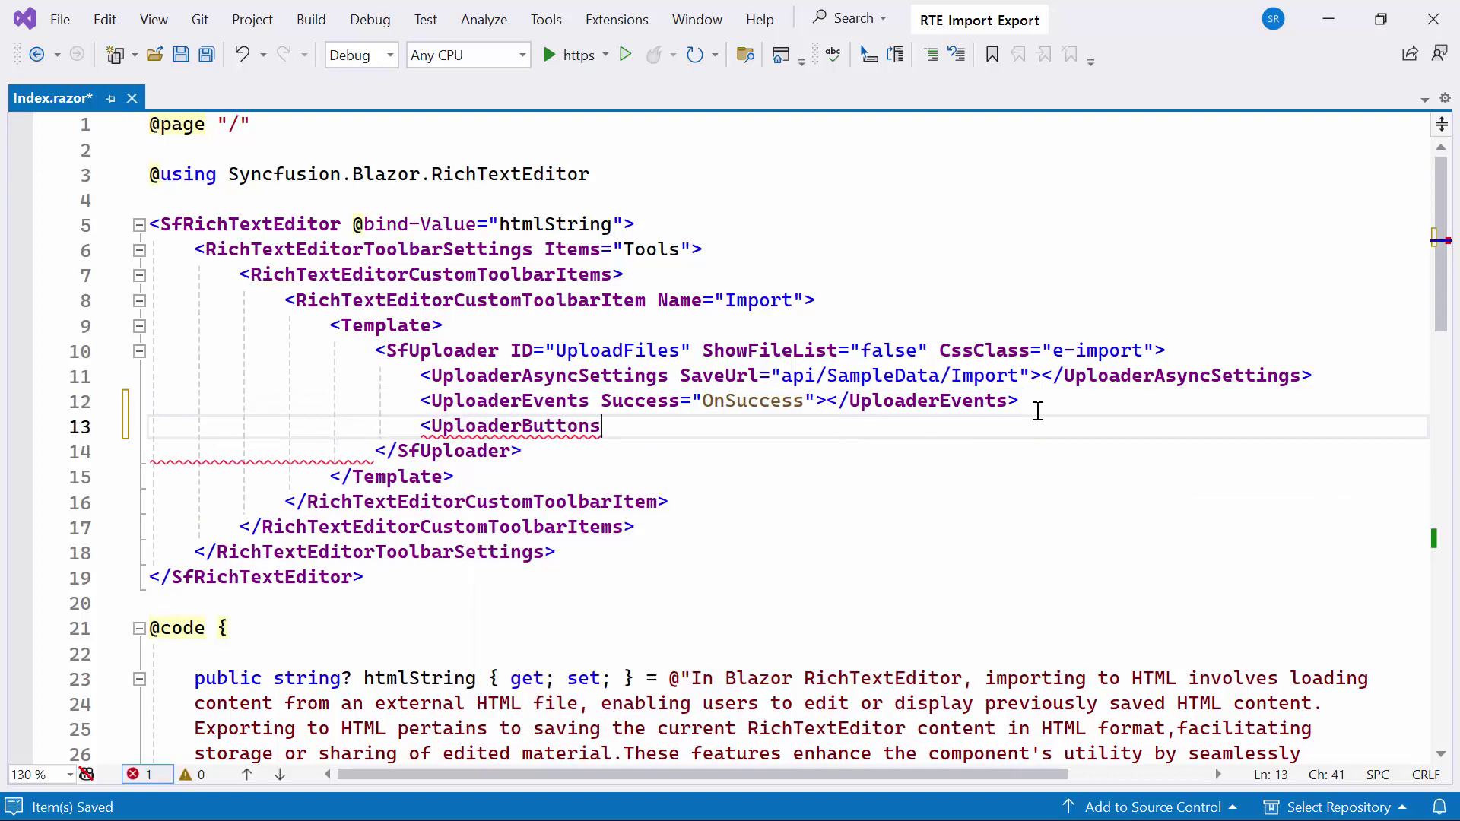
pyautogui.write('>')
pyautogui.press('Left')
pyautogui.write('Browse=""')
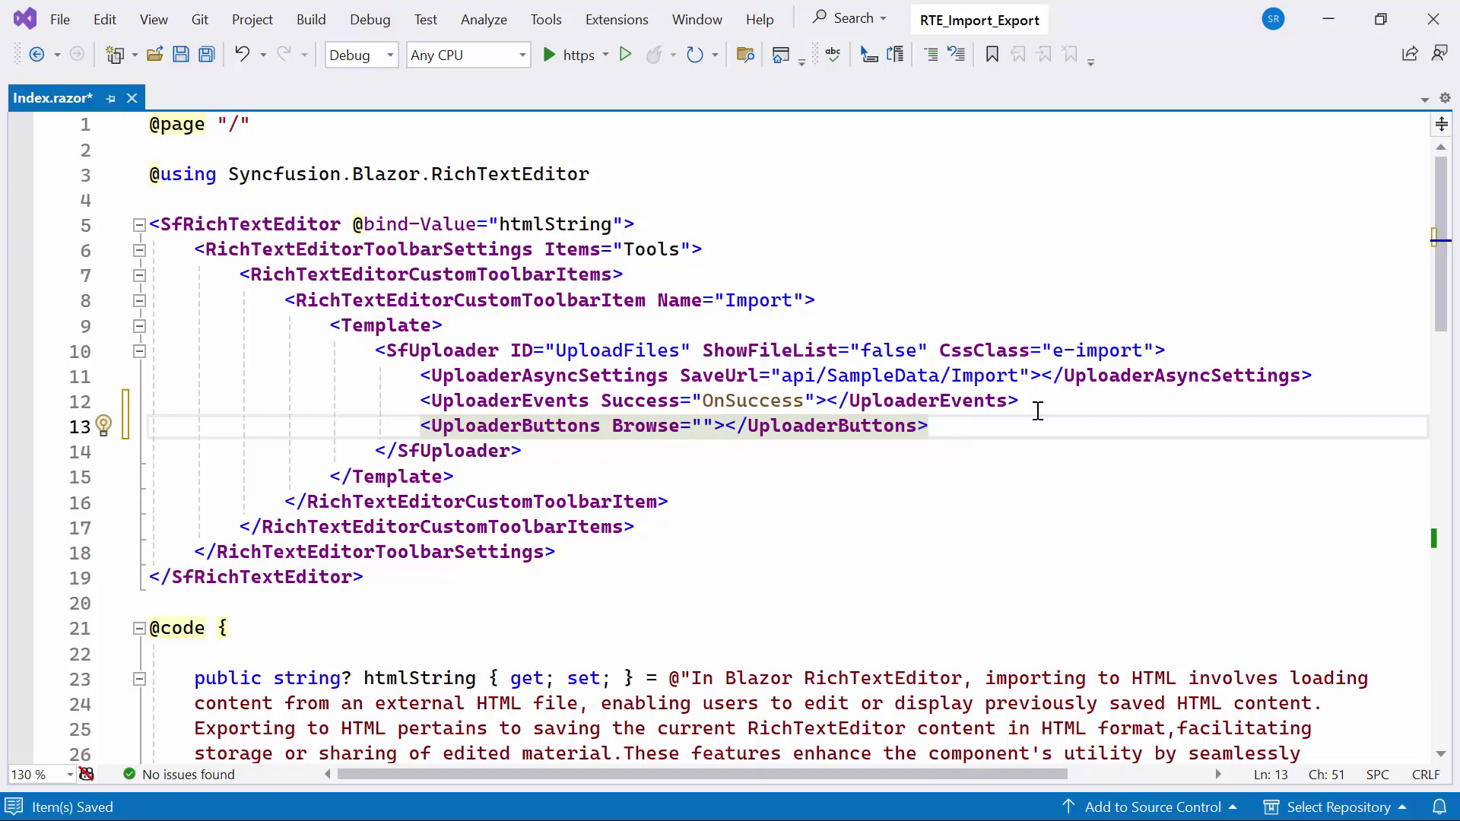
pyautogui.scroll(-2, 921, 528)
pyautogui.scroll(-3, 362, 228)
# - Paste a style block for the import uploader and export icons below the editor markup and save
pyautogui.click(381, 196)
pyautogui.press('Return')
pyautogui.press('Return')
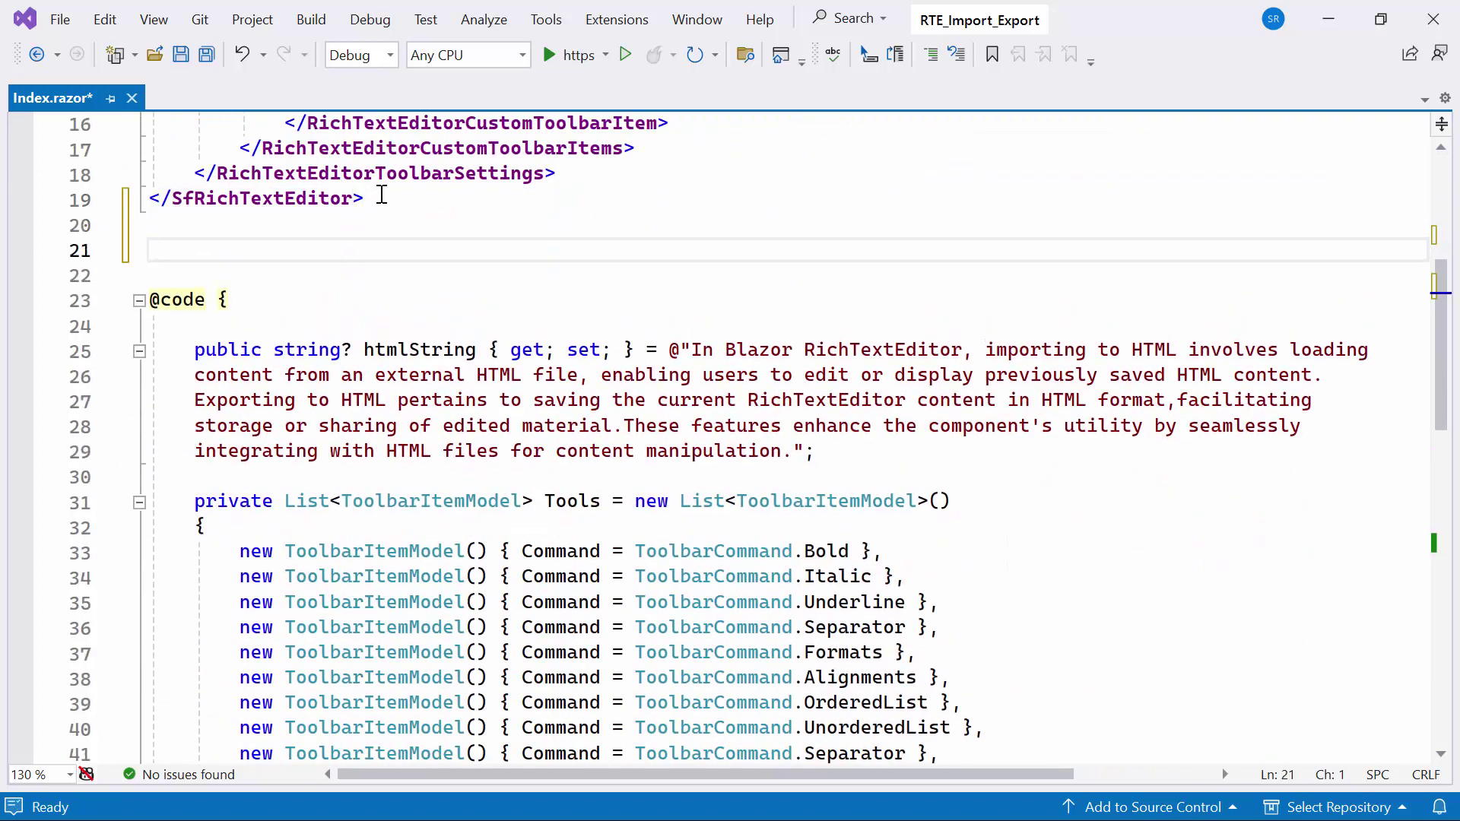
pyautogui.hotkey('ctrl', 'v')
pyautogui.hotkey('ctrl', 's')
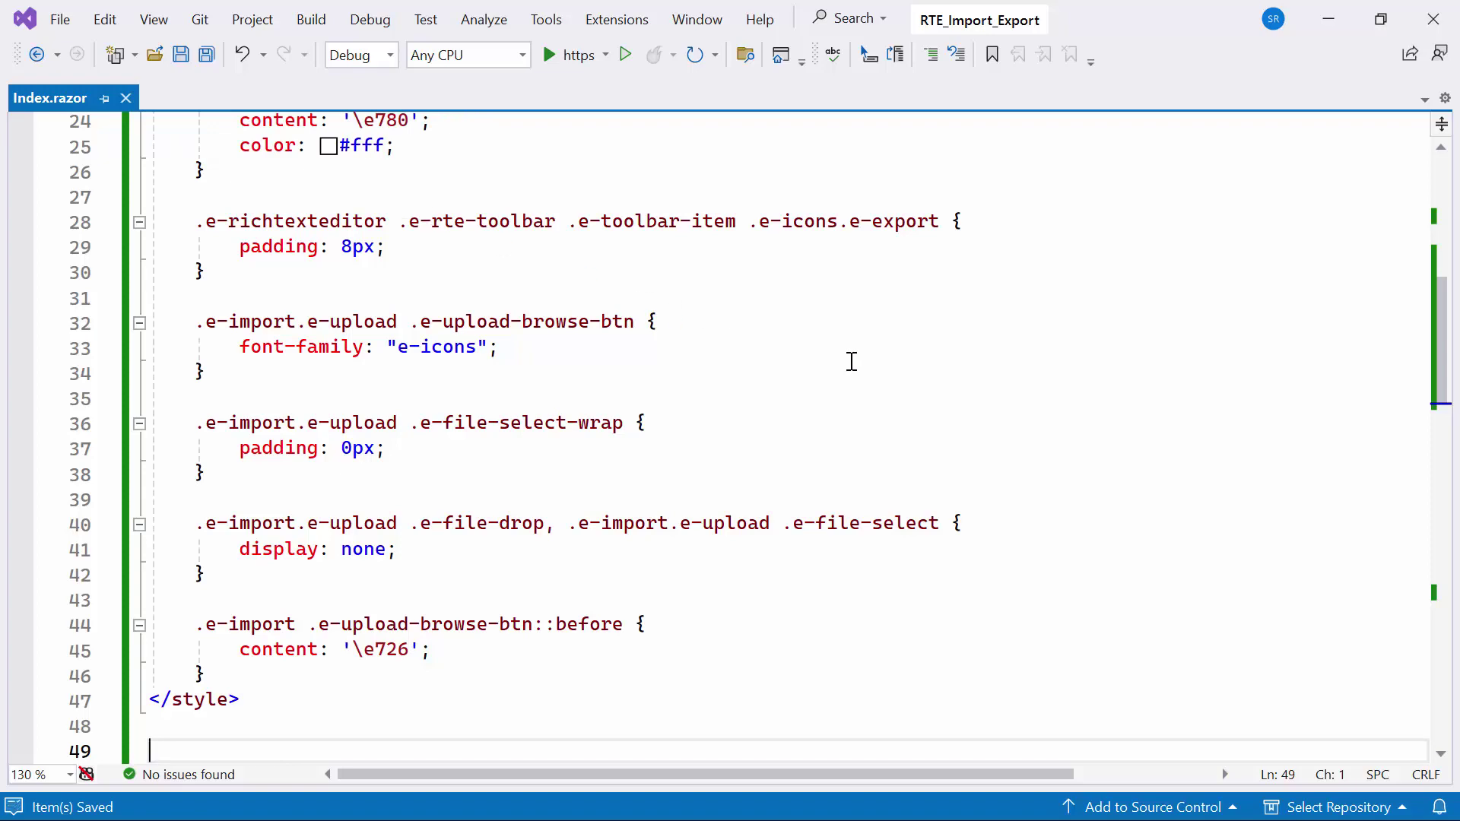
pyautogui.scroll(2, 851, 361)
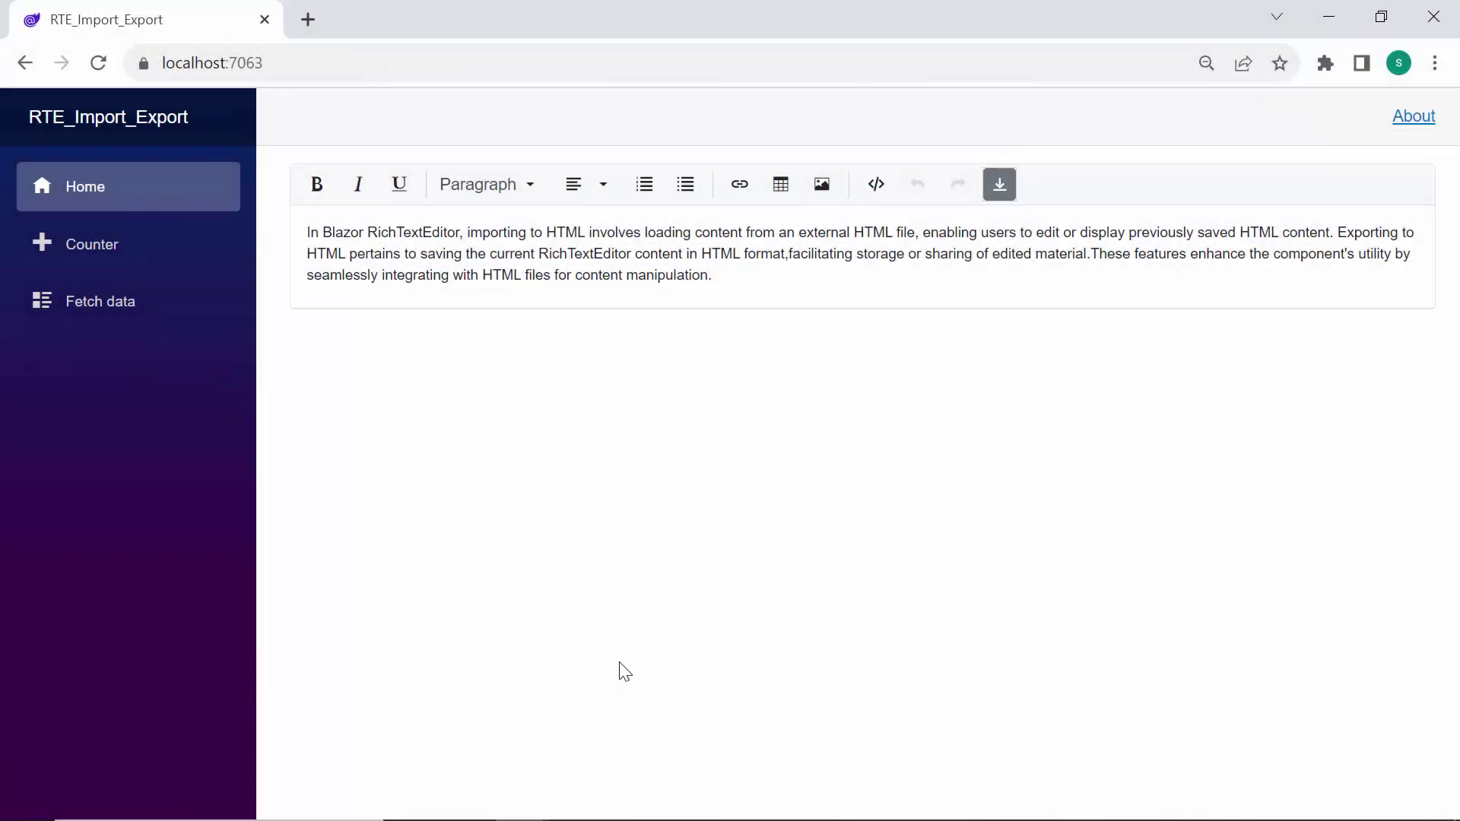
# - Import the 'HTML File' from the Desktop into the rich text editor via the Import button
pyautogui.click(999, 183)
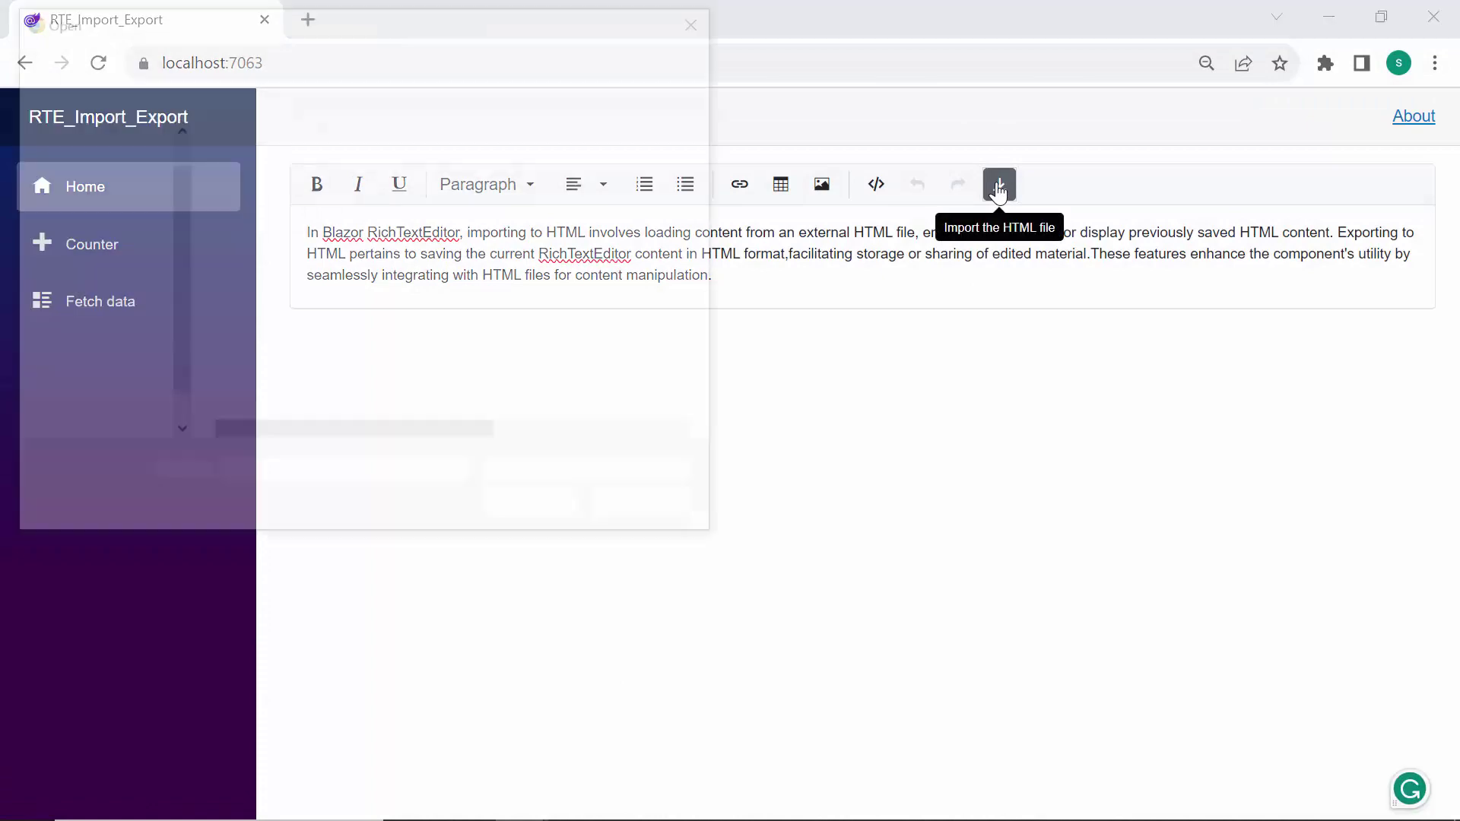
pyautogui.click(235, 217)
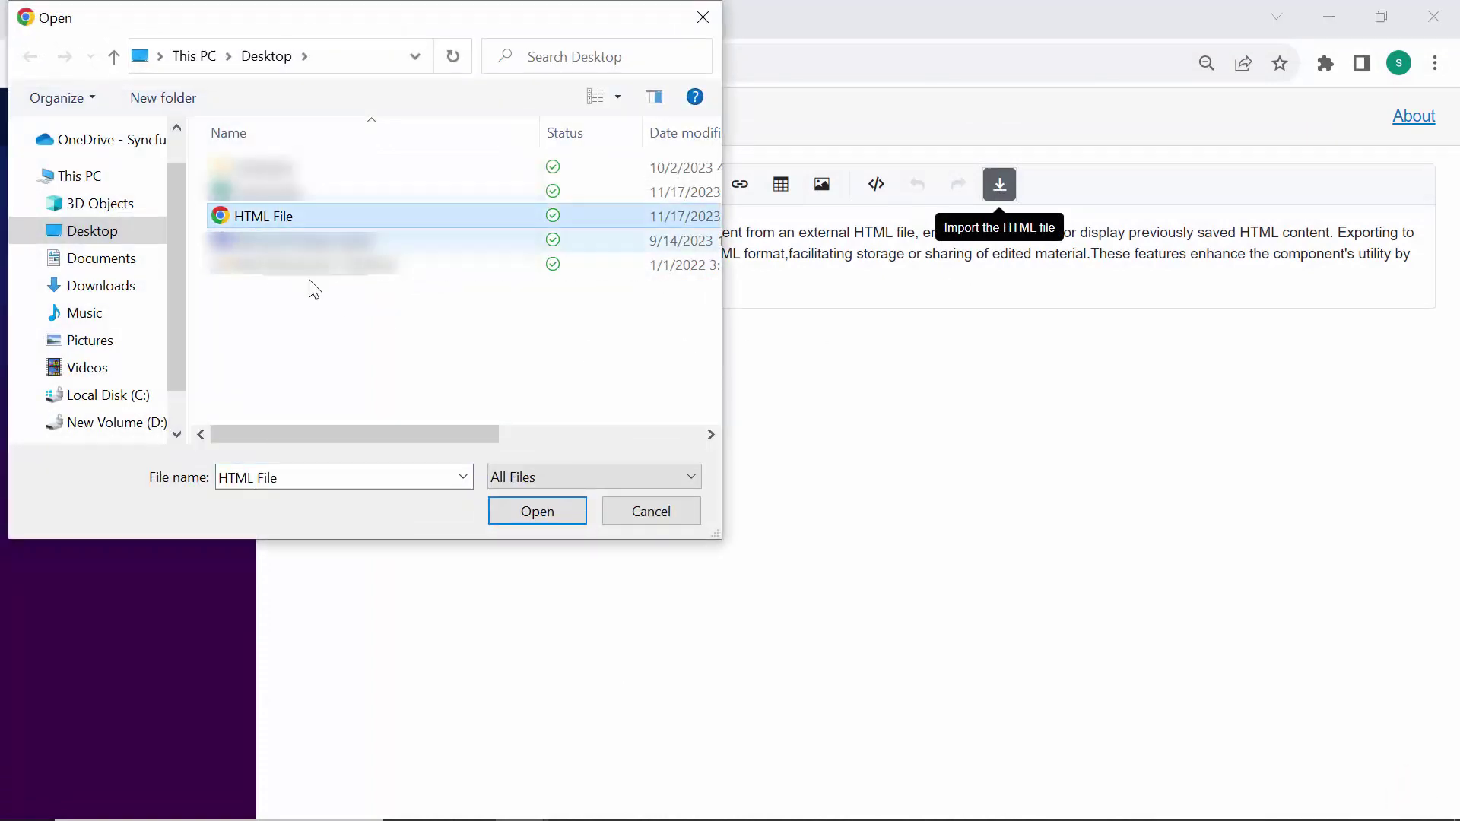
pyautogui.click(531, 514)
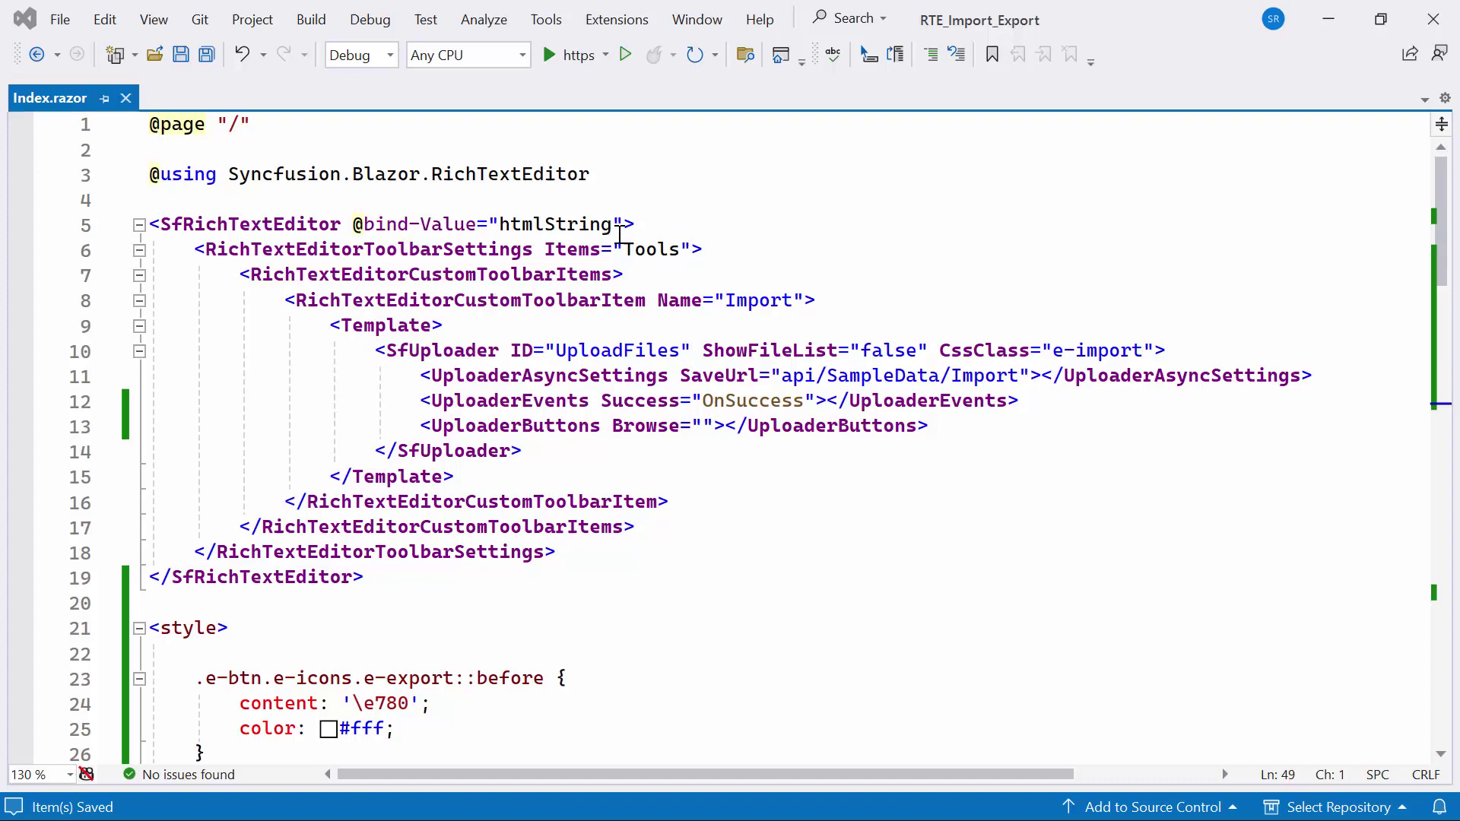
pyautogui.click(623, 173)
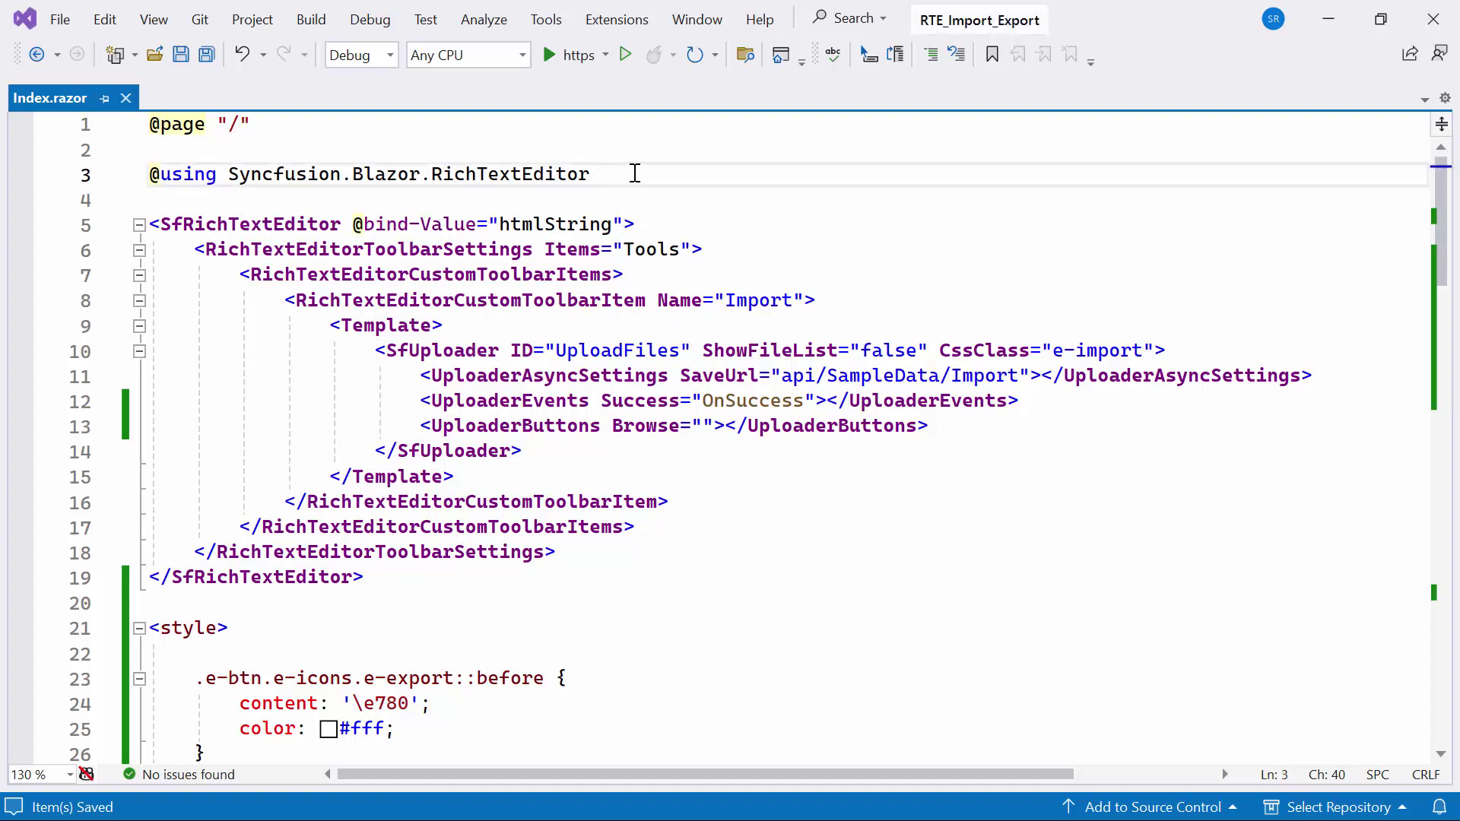
pyautogui.press('Return')
pyautogui.write('@using Syncfusion.')
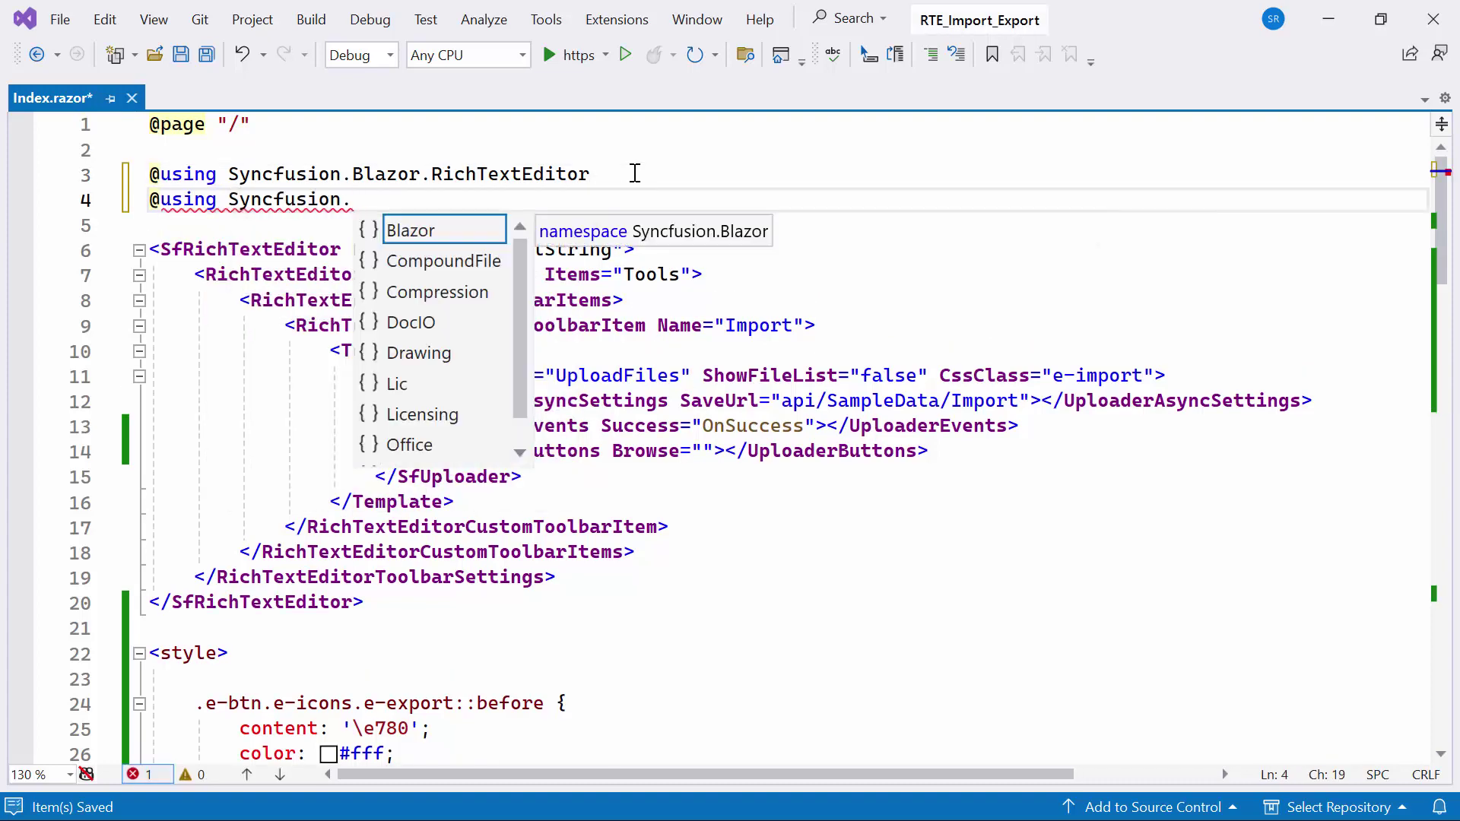
pyautogui.write('Blazor.')
pyautogui.press('Tab')
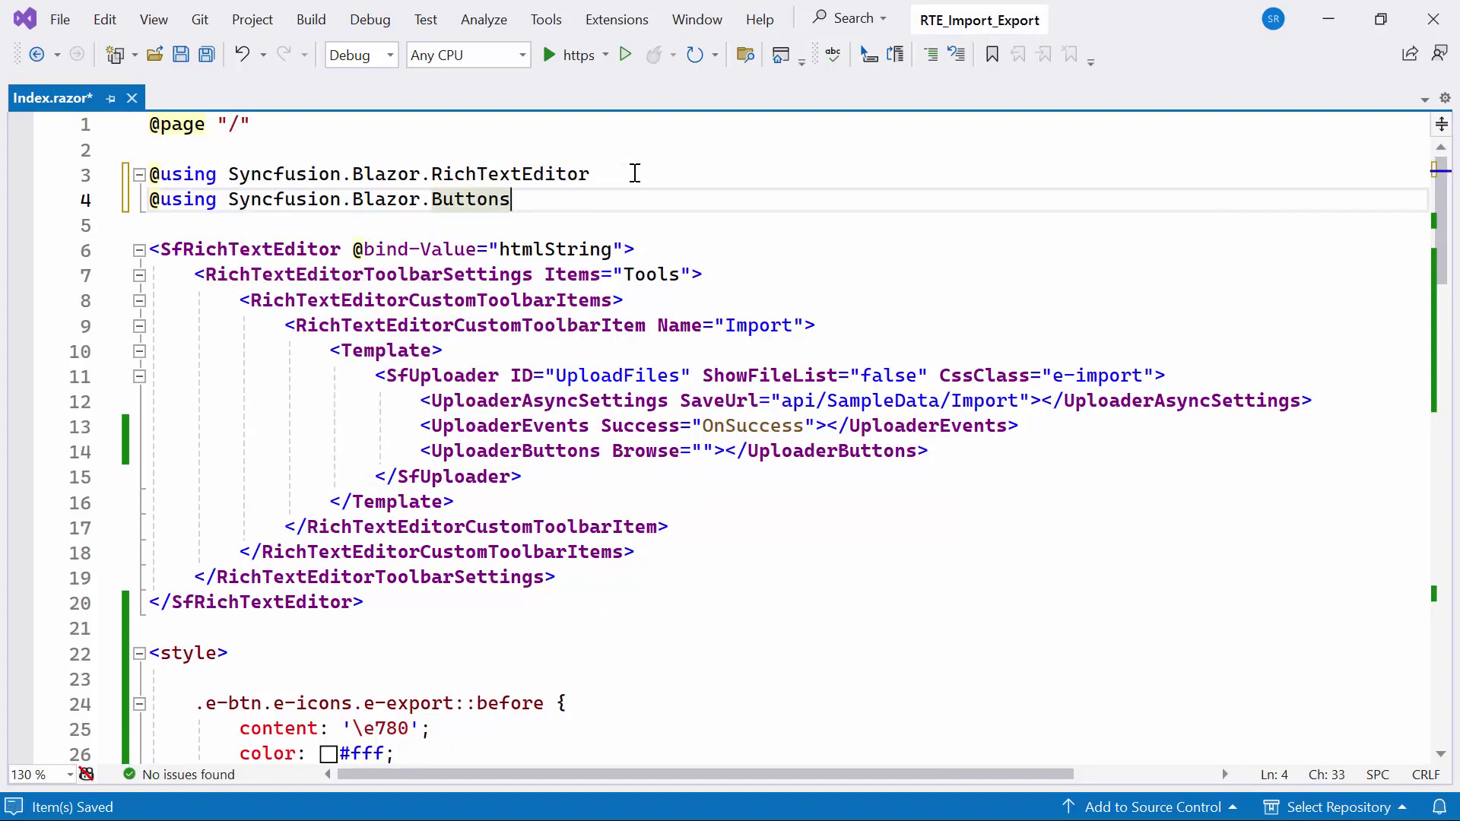
# - Paste an Export RichTextEditorCustomToolbarItem after the Import item and save Index.razor
pyautogui.click(695, 525)
pyautogui.press('Return')
pyautogui.write('<RichTextEditorCustomToolbarItem Name="Export"></RichTextEditorCustomToolbarItem>')
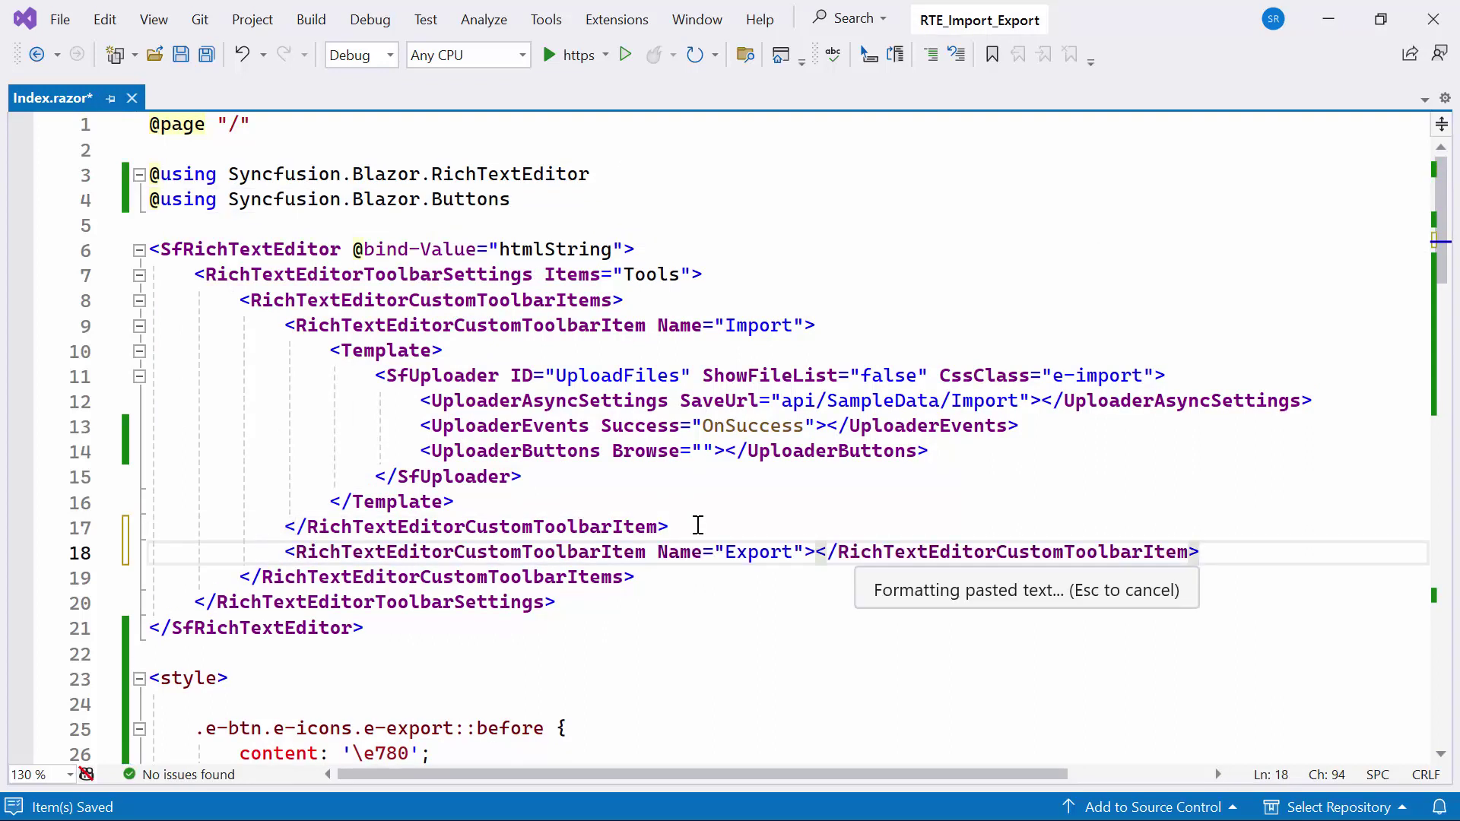
pyautogui.hotkey('ctrl', 's')
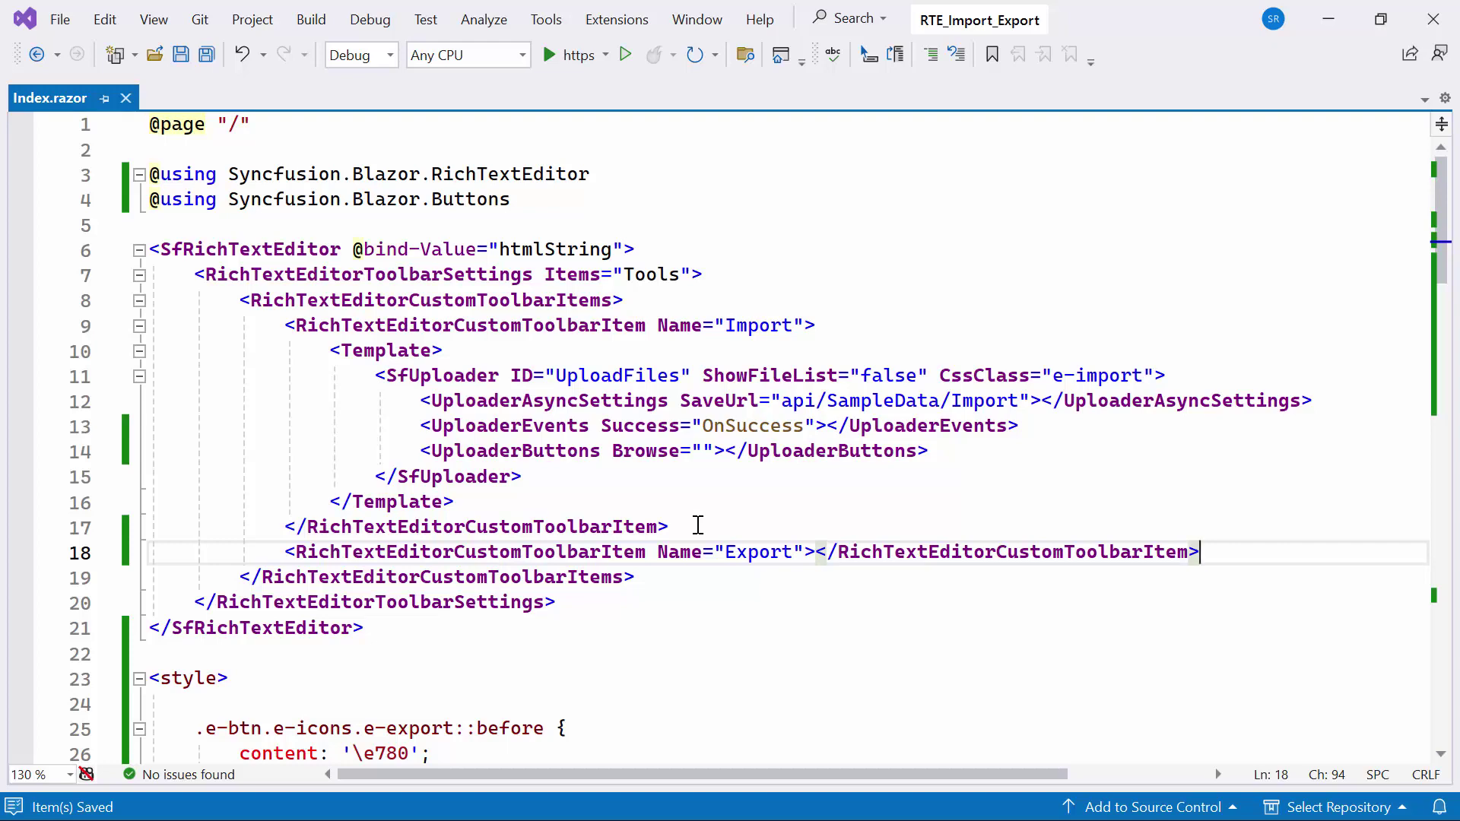
pyautogui.moveTo(1441, 228); pyautogui.dragTo(1442, 514)
# - Add a ToolbarItemModel named Export with tooltip 'Export the HTML file' and save
pyautogui.click(1154, 529)
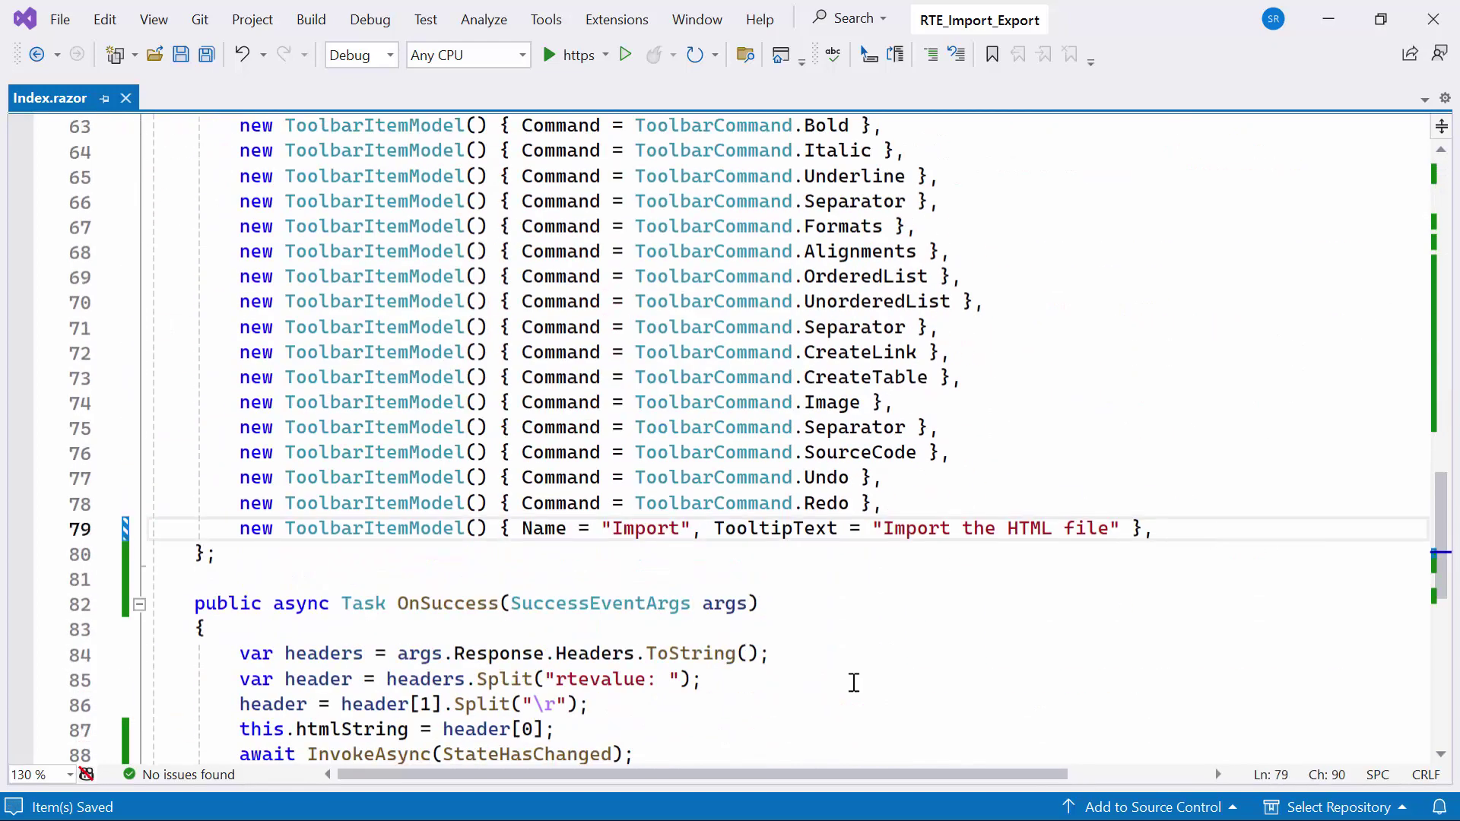
pyautogui.press('Return')
pyautogui.write('new ToolbarItemModel() { Name = "Export", TooltipText = "Export the HTML file" }')
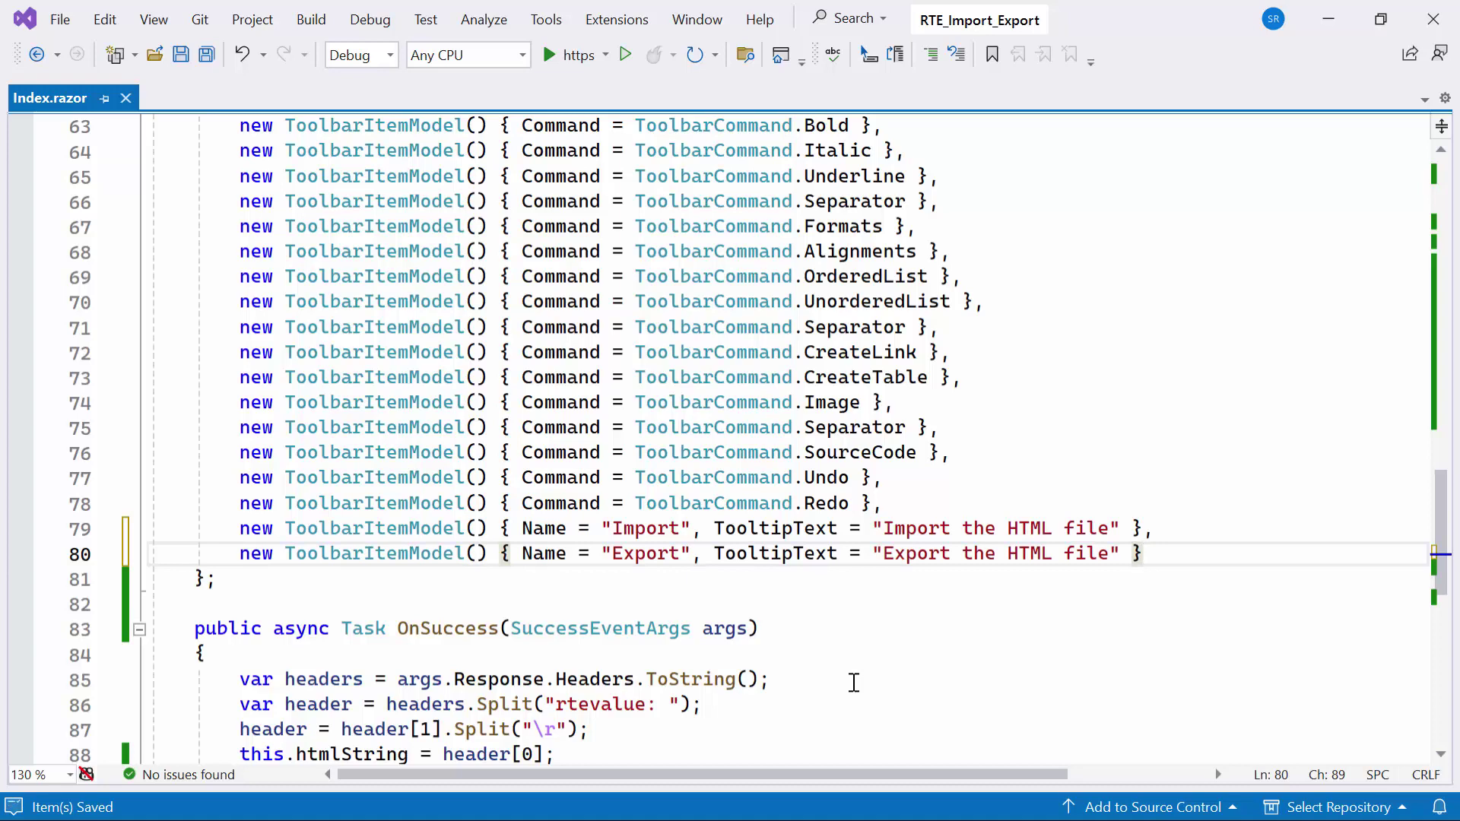
pyautogui.hotkey('ctrl', 's')
pyautogui.moveTo(1441, 530); pyautogui.dragTo(1441, 150)
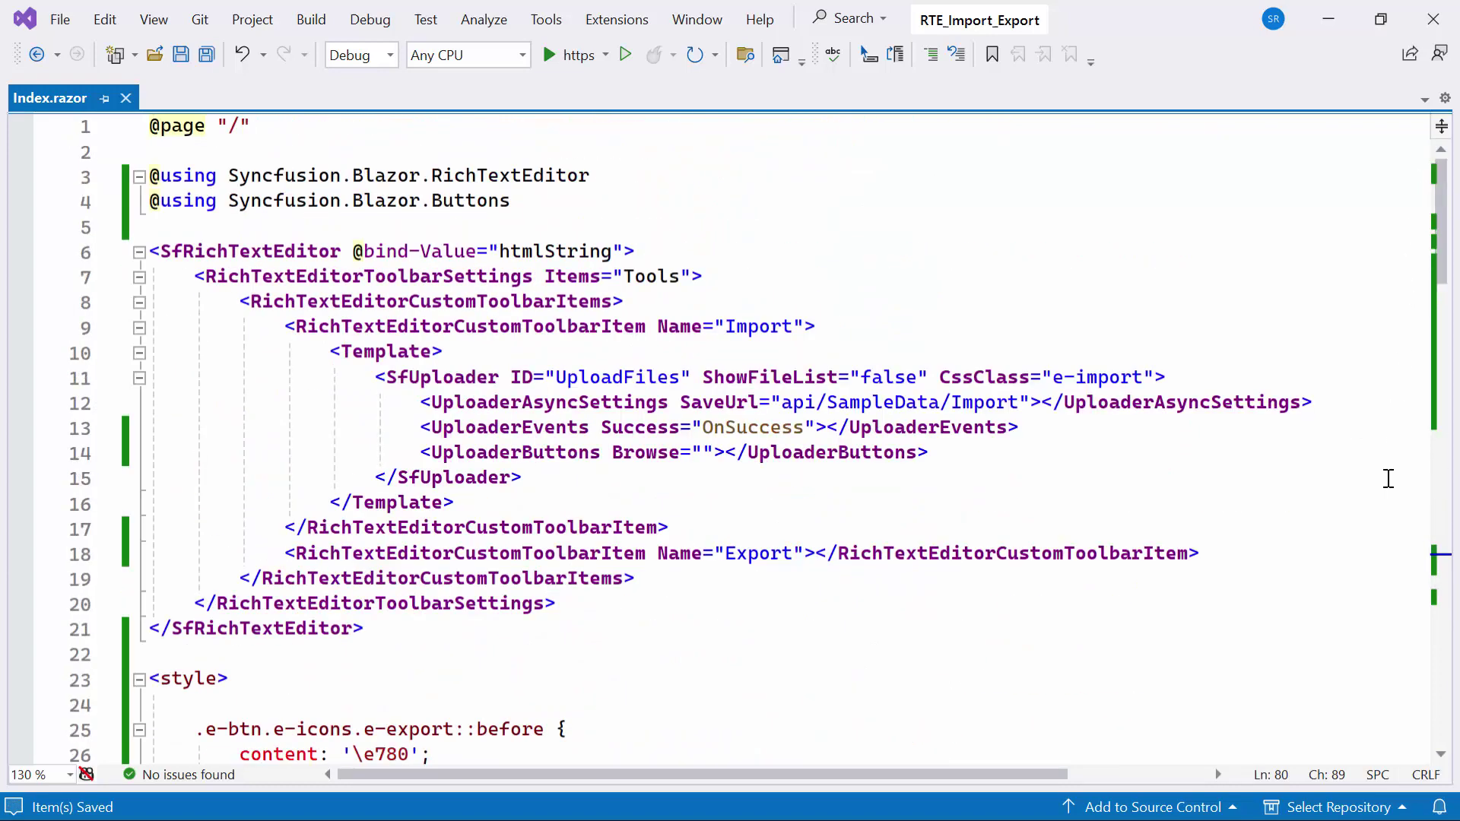
# - Give the Export item a Template containing an SfButton with an empty OnClick attribute
pyautogui.click(813, 552)
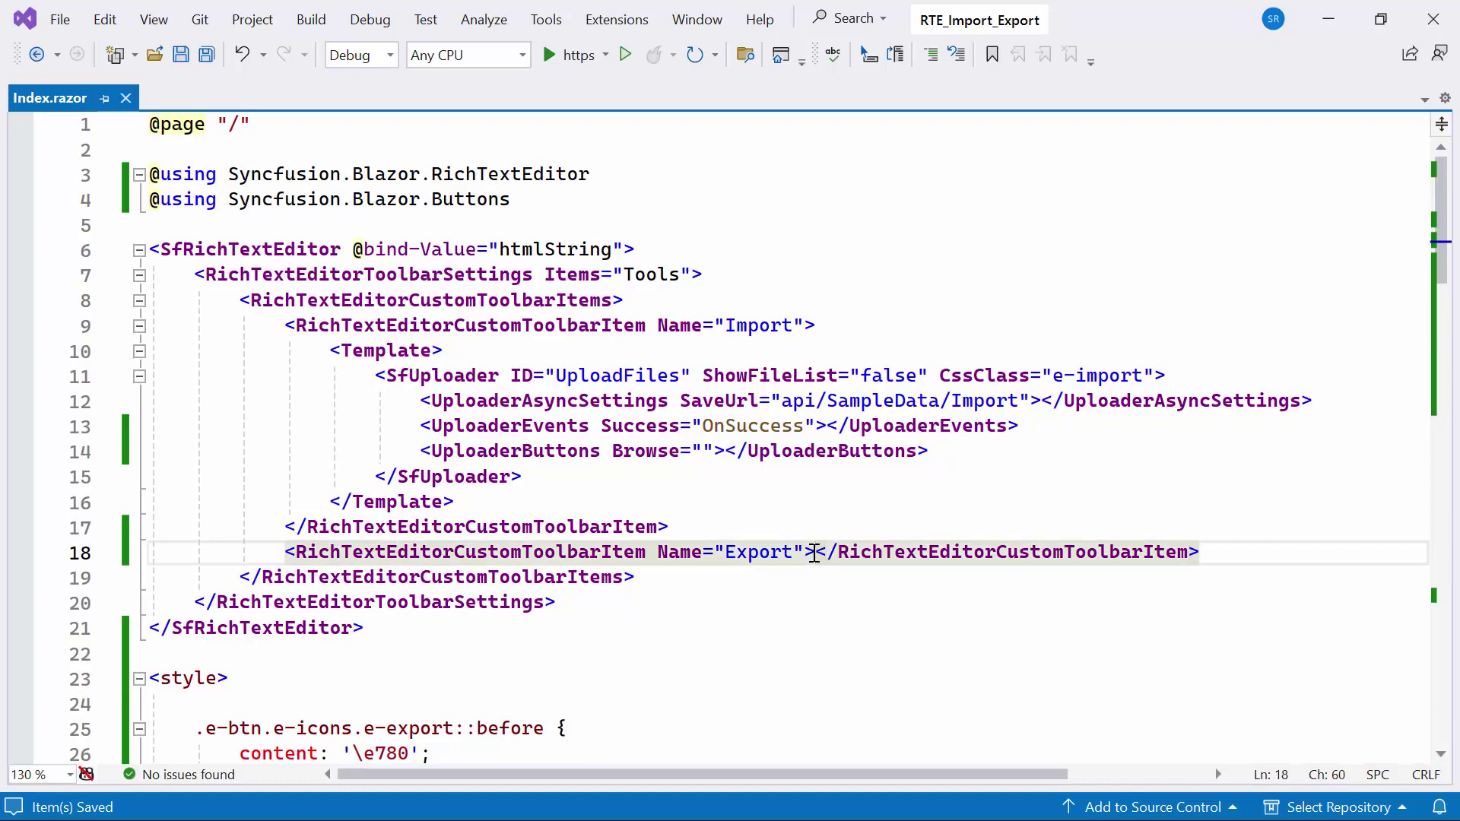
pyautogui.press('Return')
pyautogui.write('<Template>                     <SfButton></SfButton>                 </Template>')
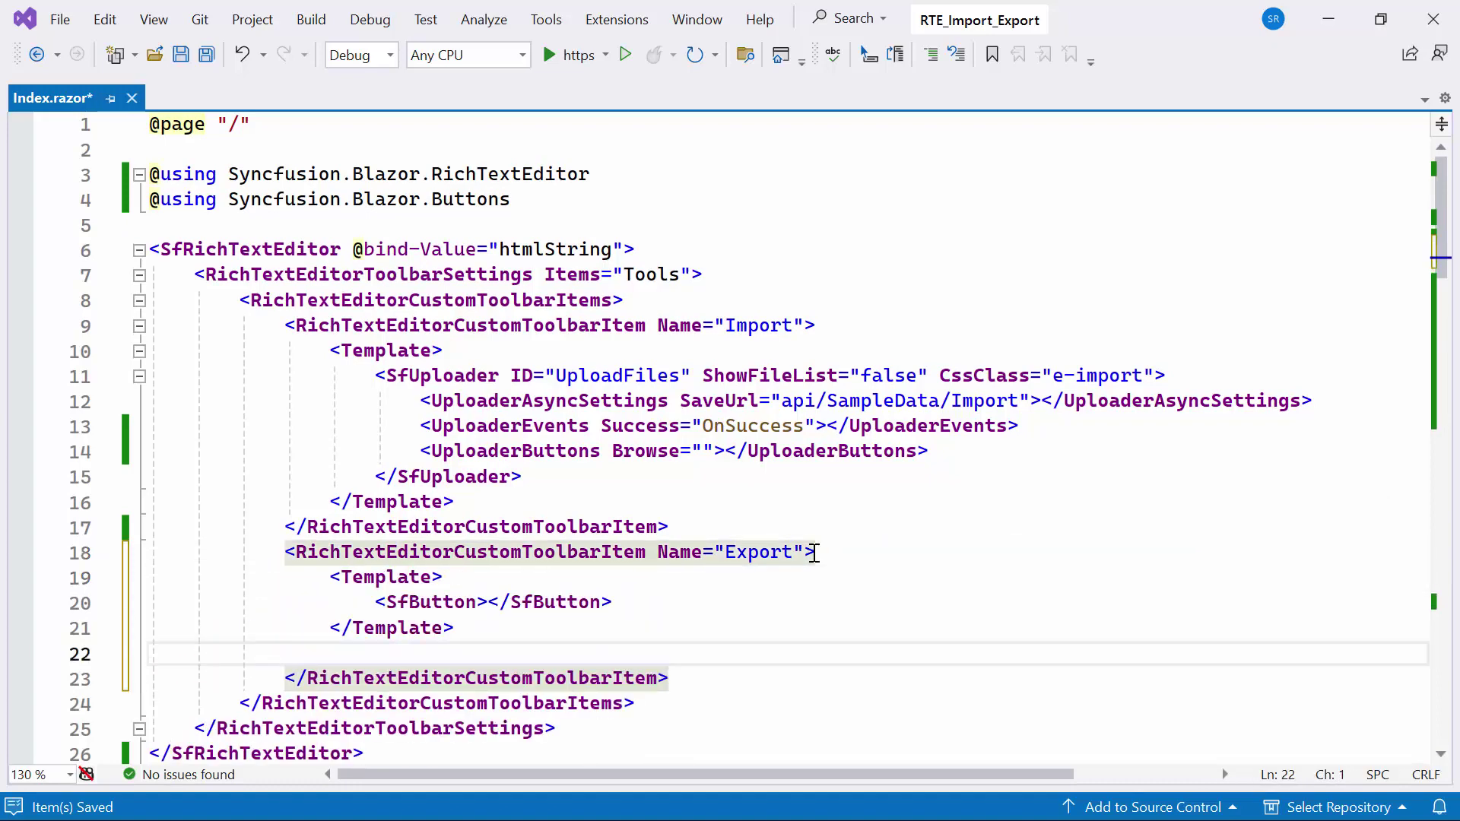
pyautogui.press('Delete')
pyautogui.scroll(-2, 798, 594)
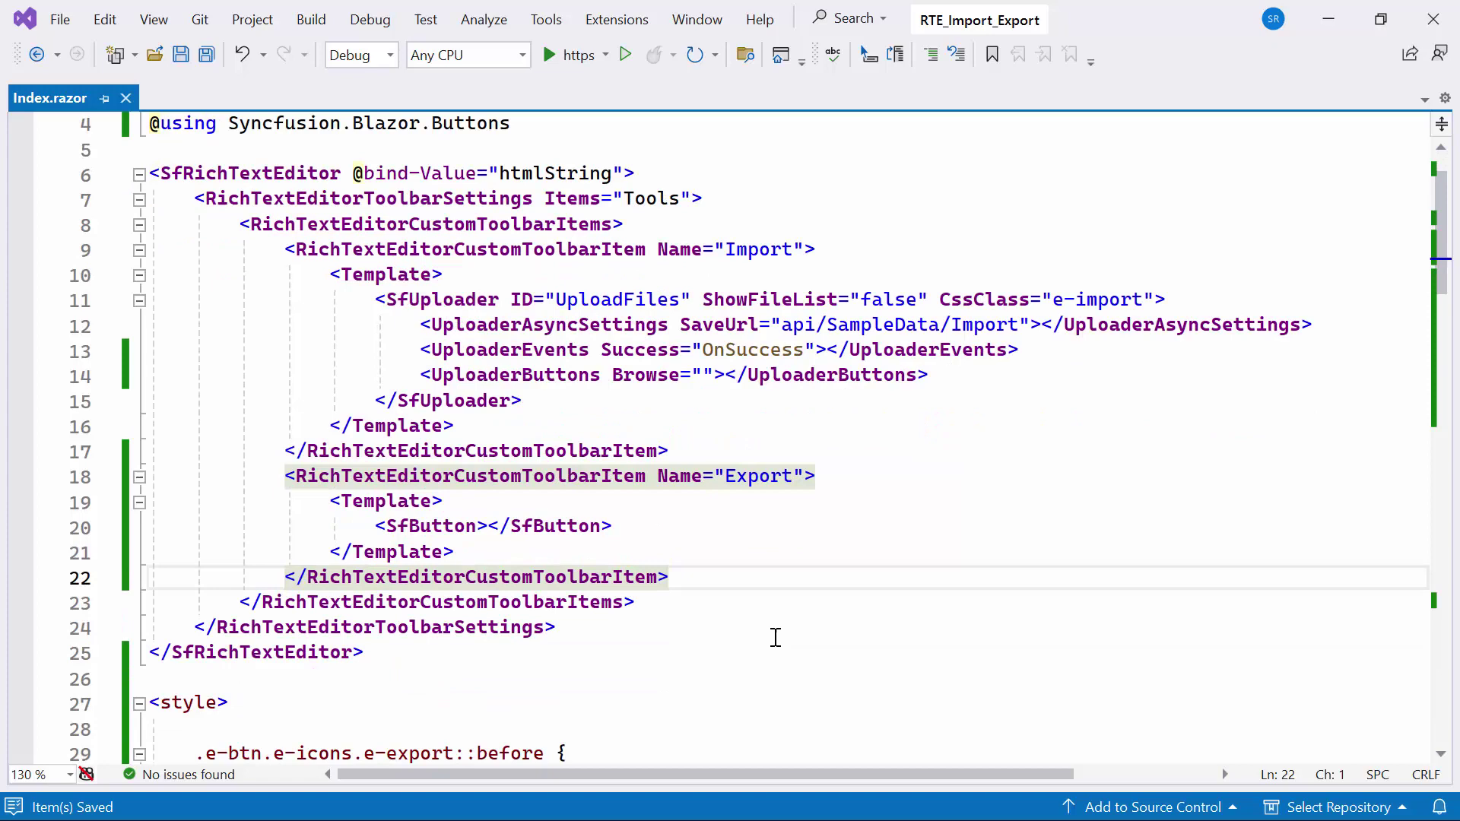
pyautogui.click(475, 450)
pyautogui.write('onc')
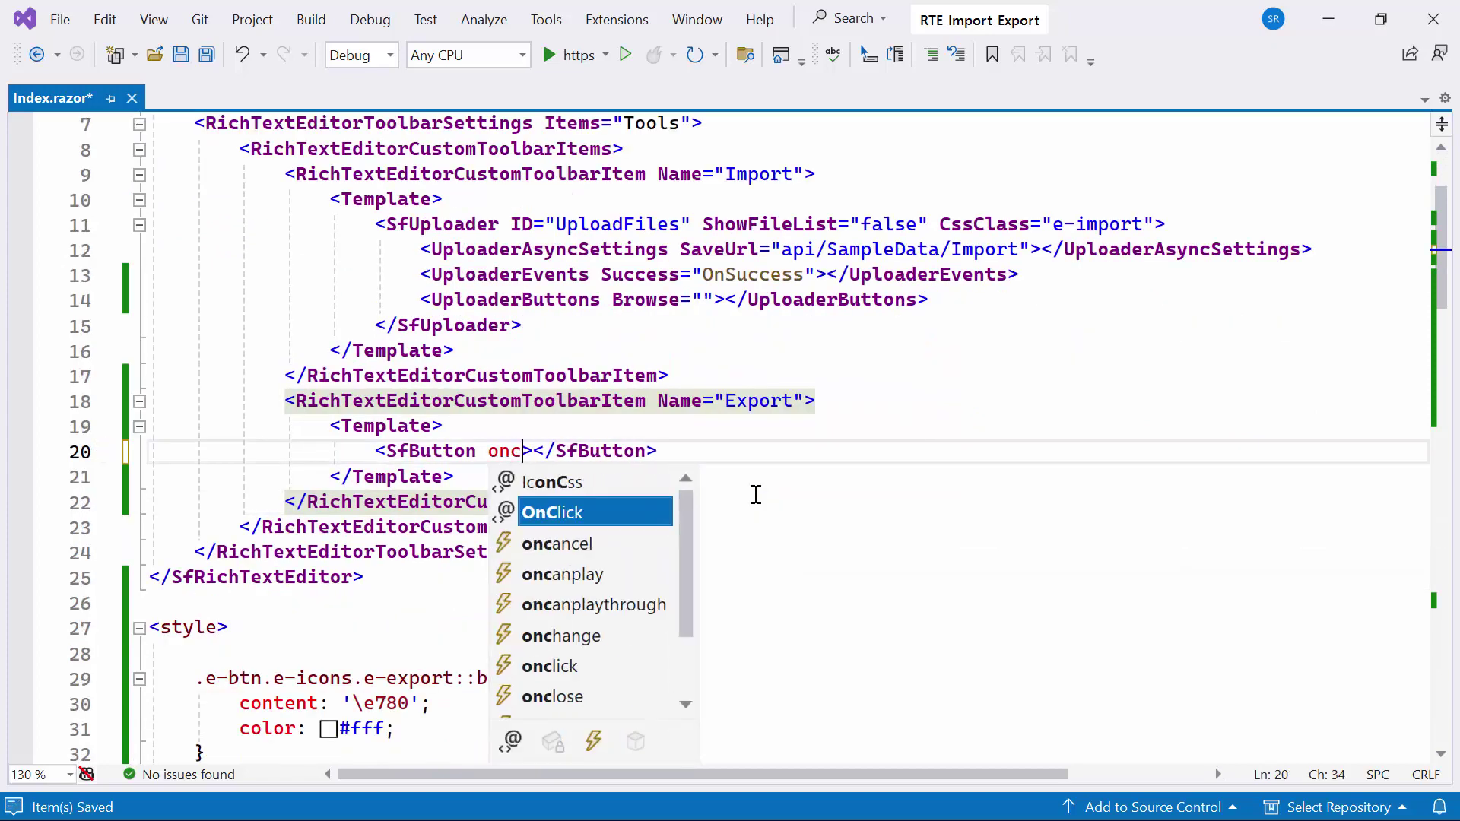
pyautogui.press('Tab')
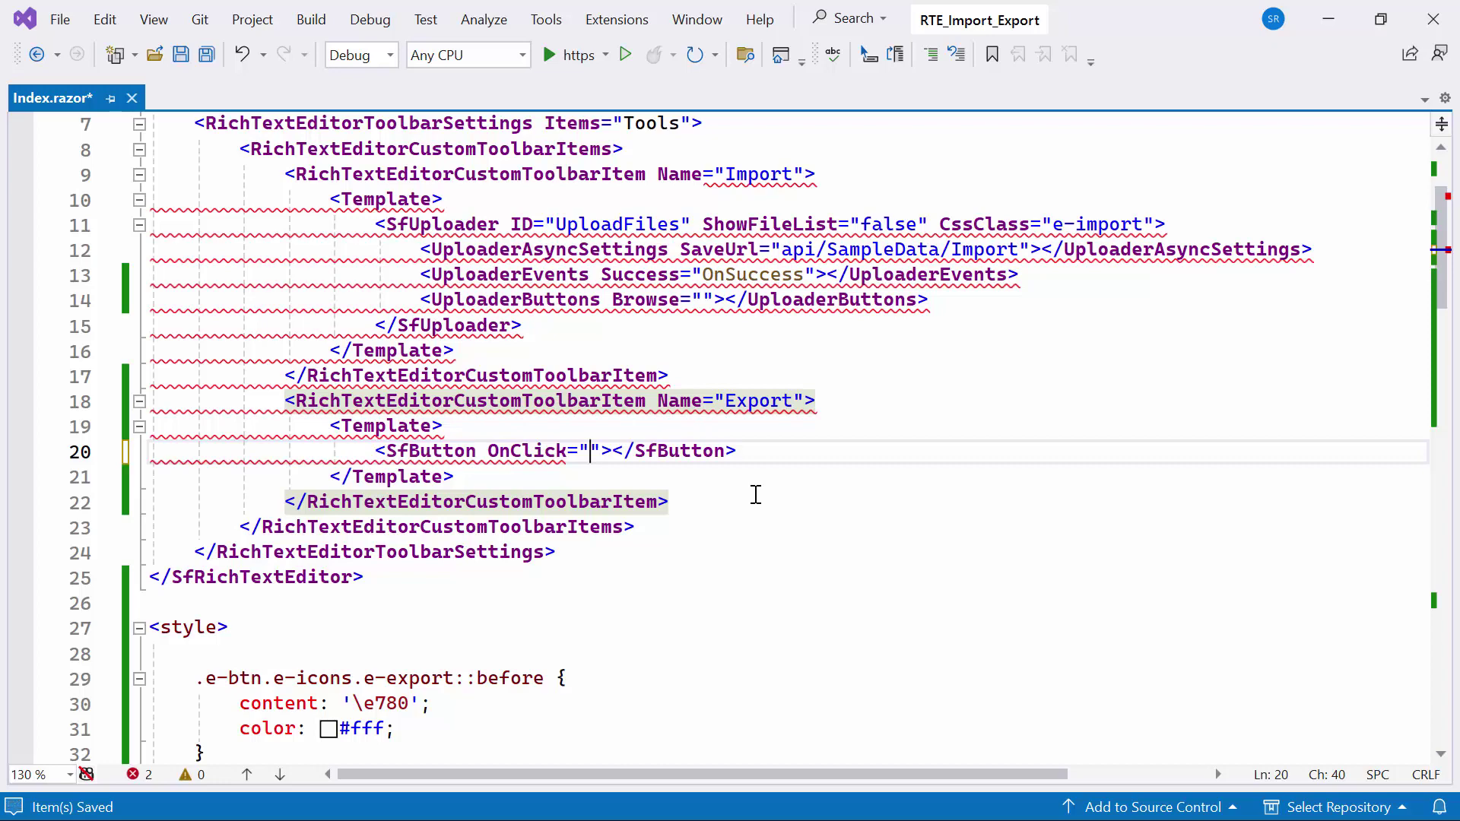
pyautogui.moveTo(1442, 300); pyautogui.dragTo(1454, 641)
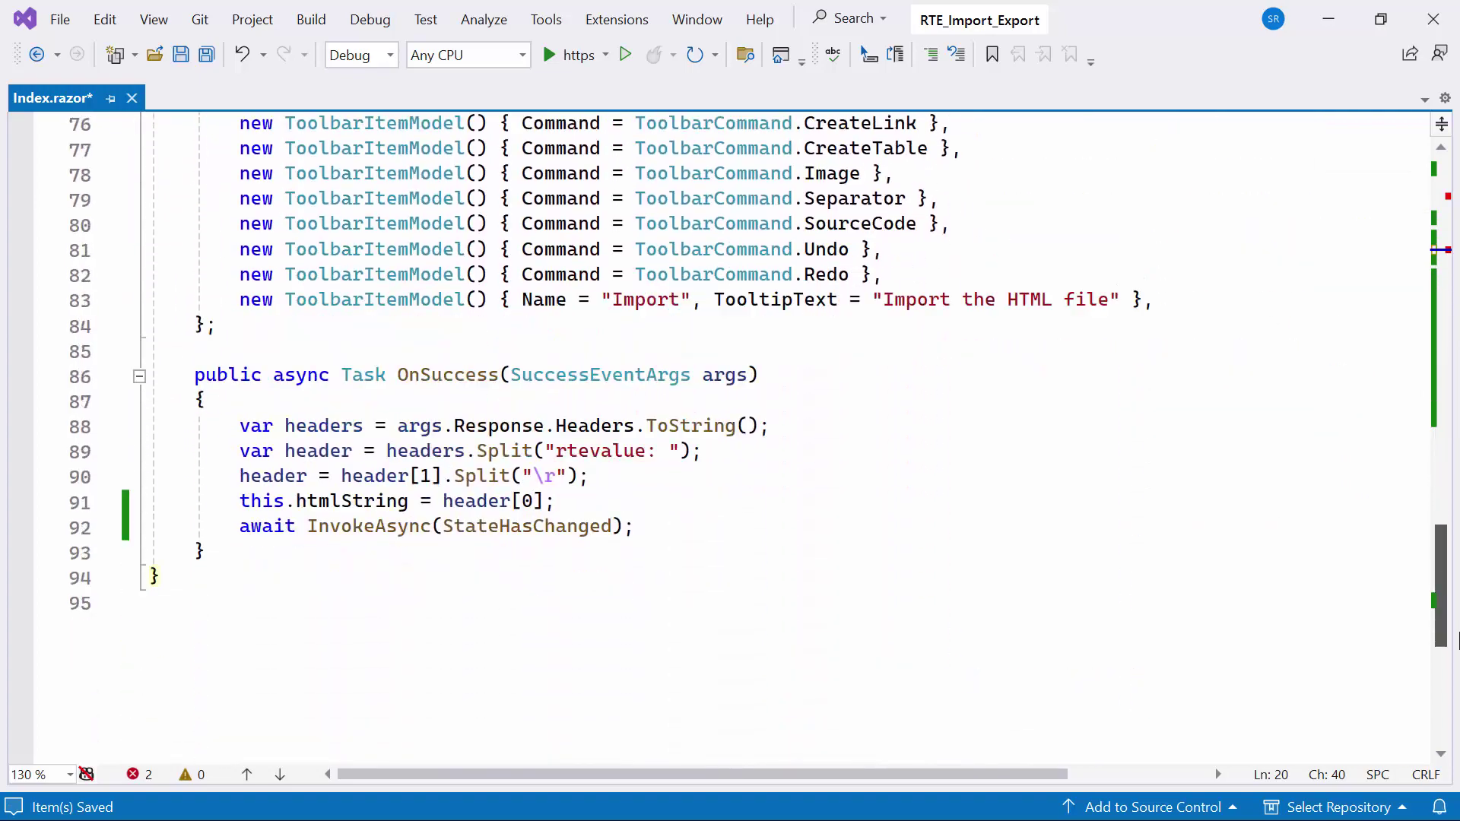
# - Add an empty public async Task DownloadFile() method after the toolbar items list
pyautogui.click(322, 327)
pyautogui.press('Return')
pyautogui.press('Return')
pyautogui.write('public')
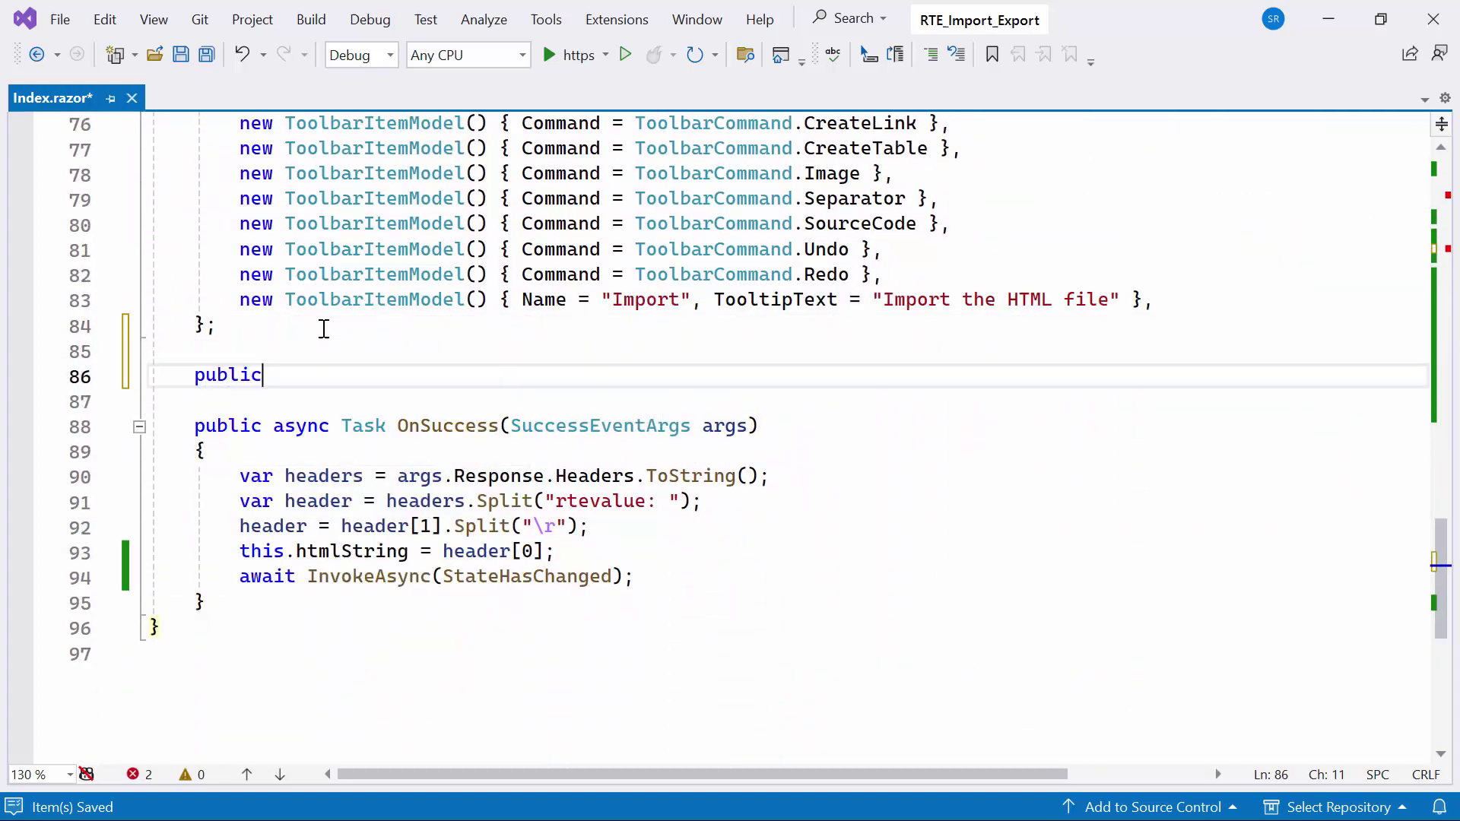
pyautogui.write(' async Task D')
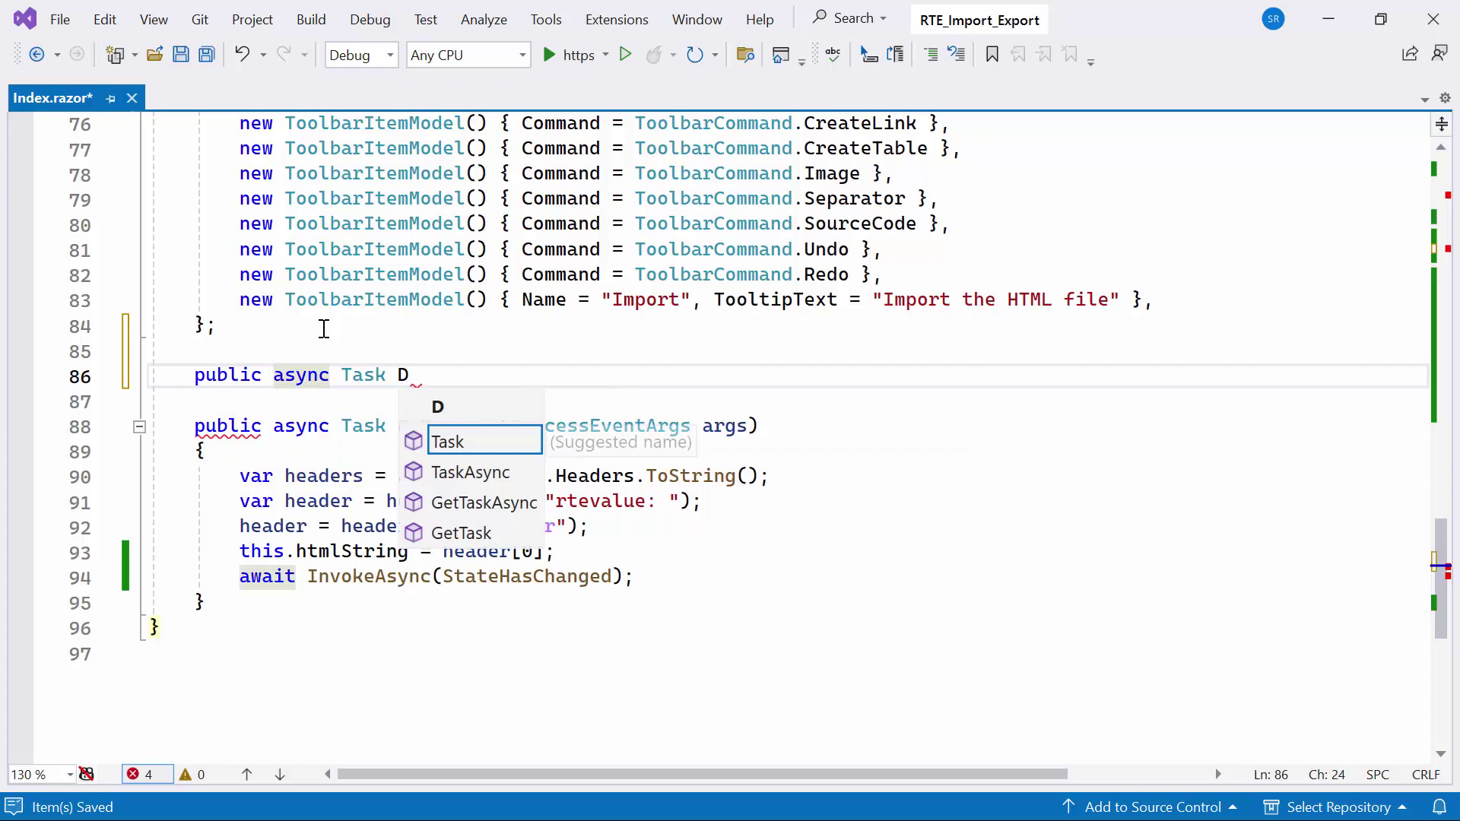
pyautogui.write('ownloadFile')
pyautogui.write('()')
pyautogui.press('Return')
pyautogui.write('{')
pyautogui.press('Return')
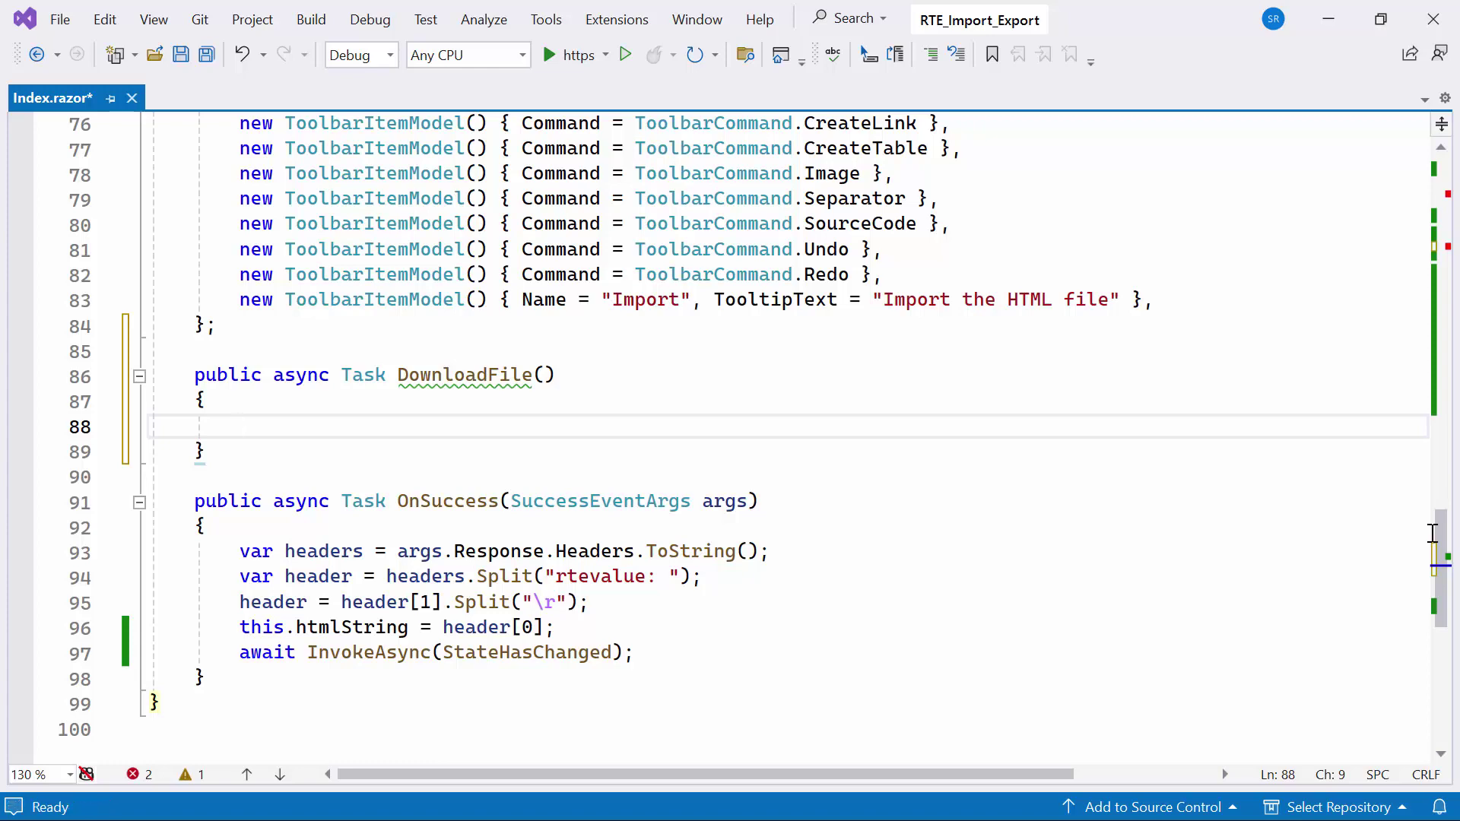
pyautogui.moveTo(1443, 548); pyautogui.dragTo(1456, 165)
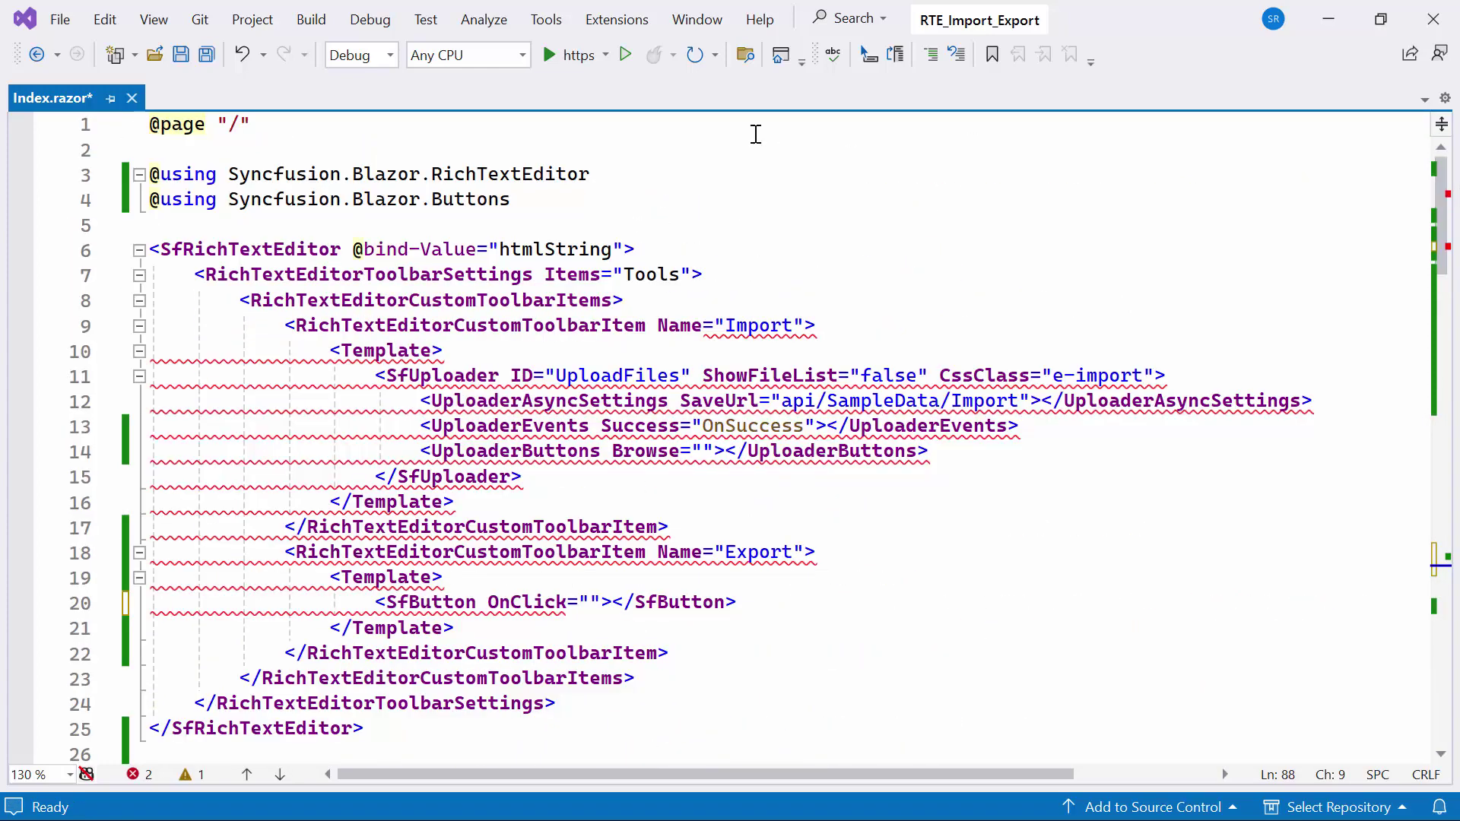
pyautogui.click(584, 195)
pyautogui.press('Return')
pyautogui.write('@using Syncfusion.DocIO @using Syncfusion.DocIO.DLS')
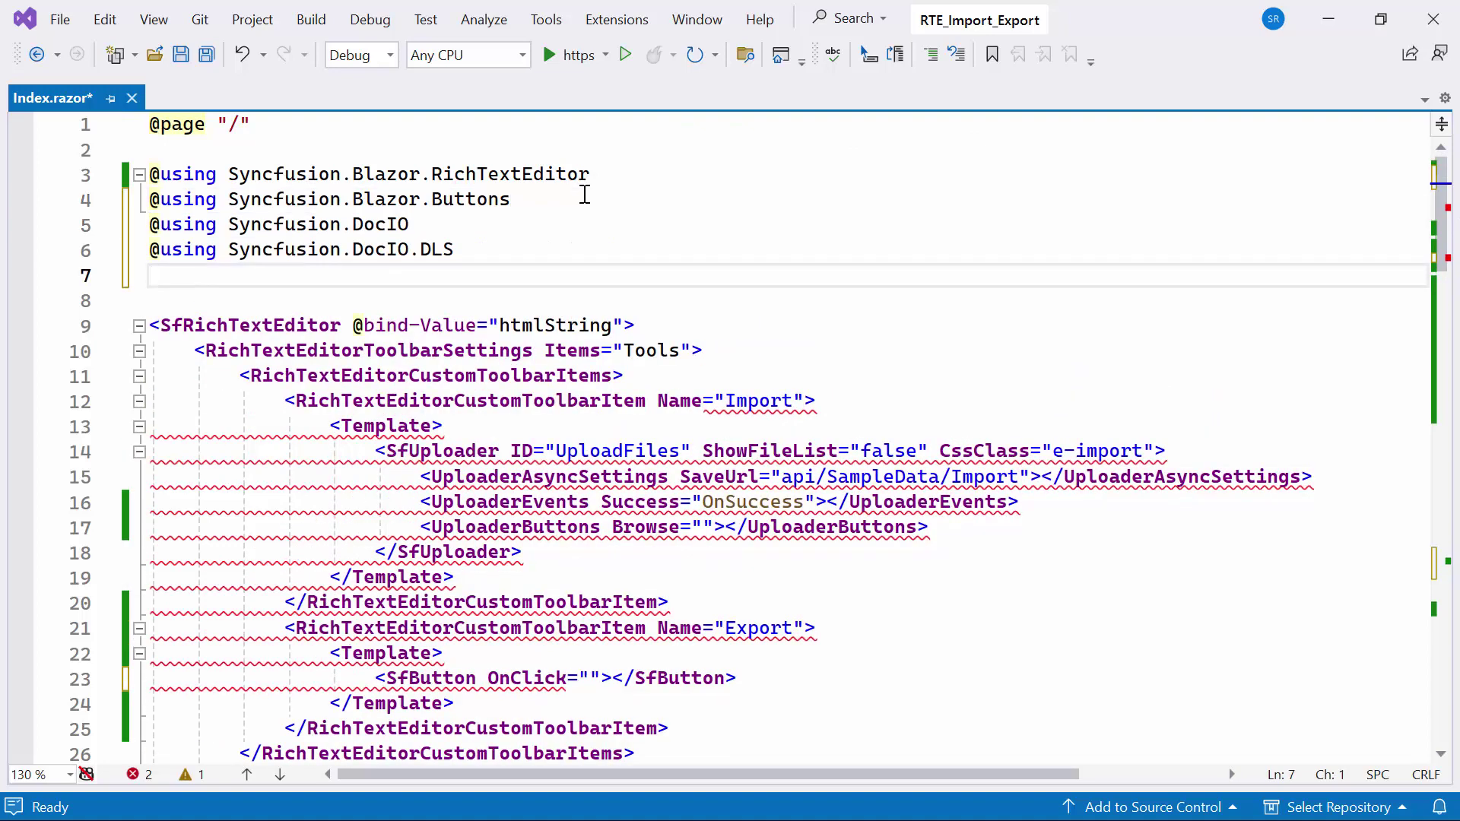
pyautogui.hotkey('ctrl', 's')
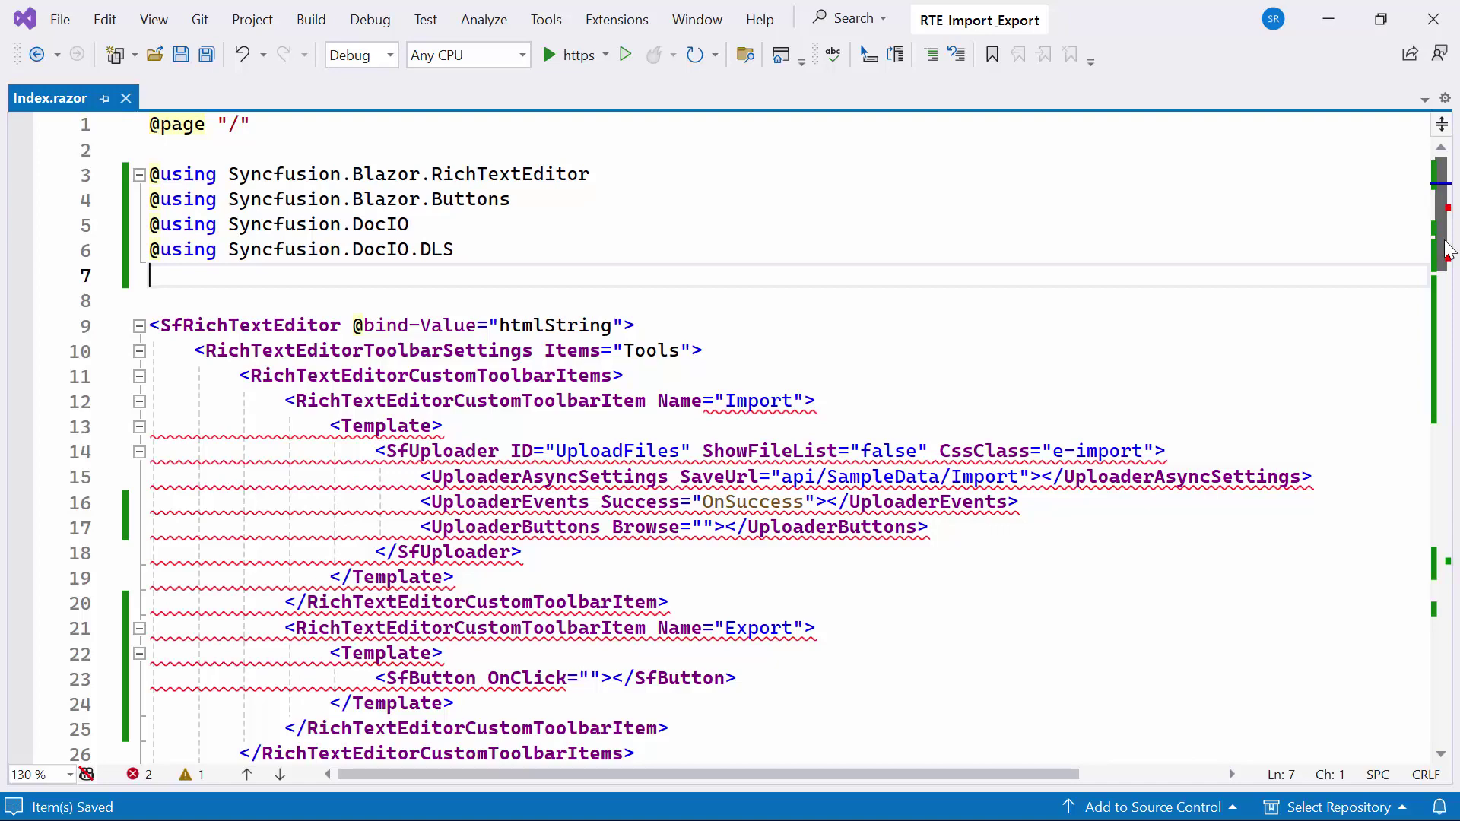
pyautogui.scroll(-20, 889, 377)
pyautogui.scroll(-7, 1205, 548)
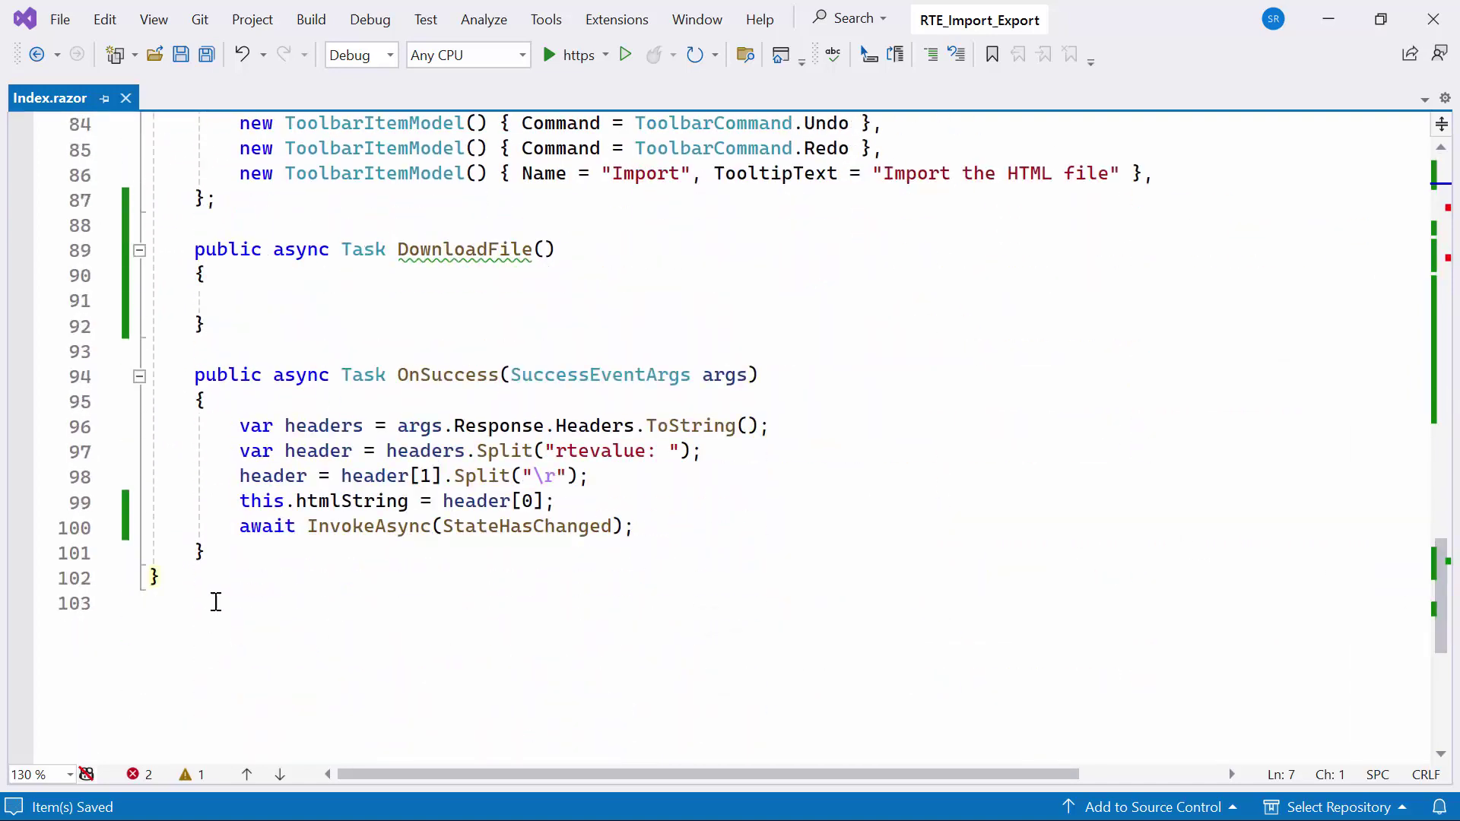
# - Declare a public WordDocument GetDocument(string htmlText) method with a braced body
pyautogui.click(228, 332)
pyautogui.press('Return')
pyautogui.press('Return')
pyautogui.write('p')
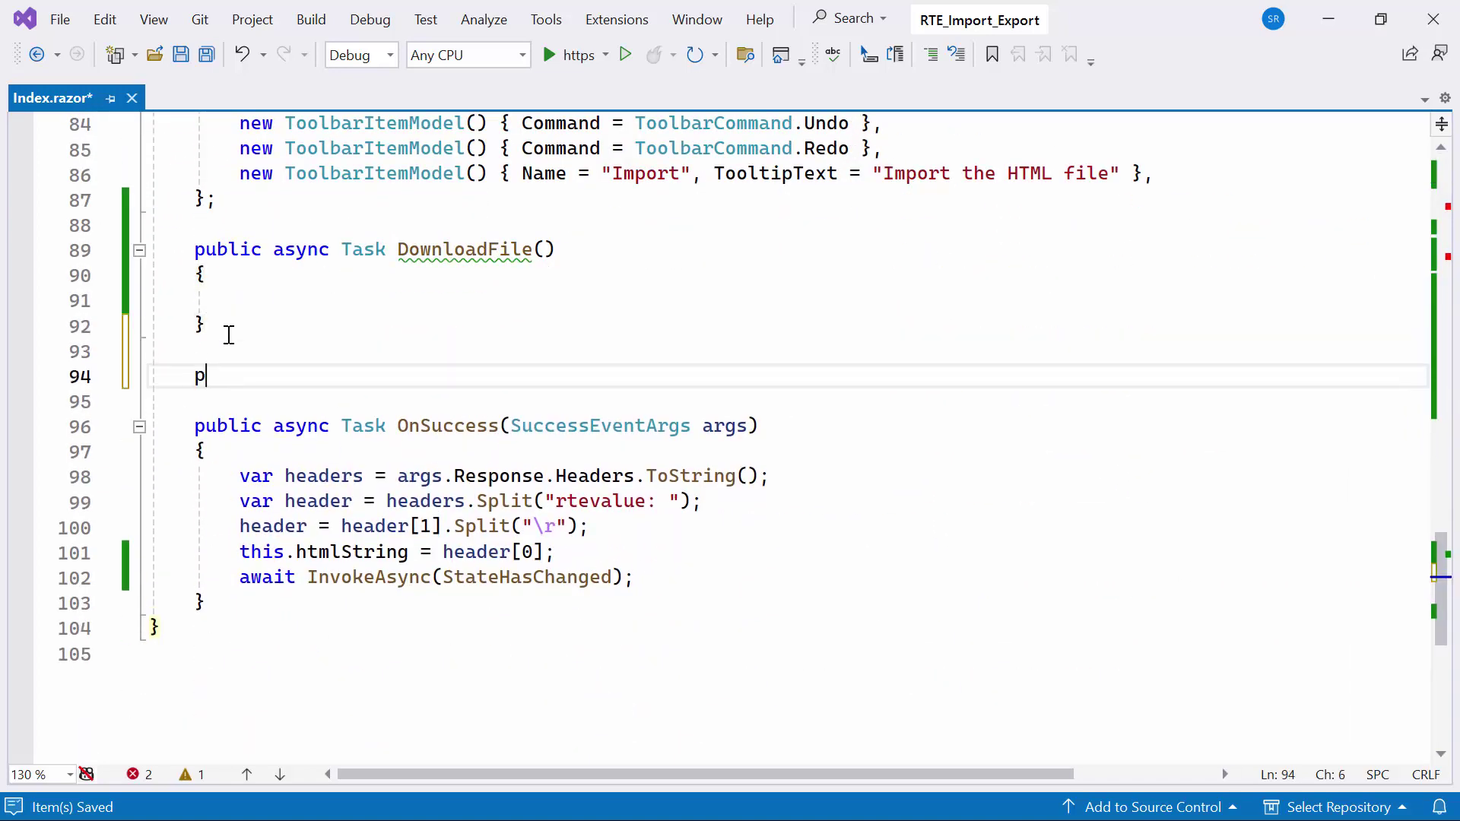
pyautogui.write('u')
pyautogui.press('Tab')
pyautogui.write('wo')
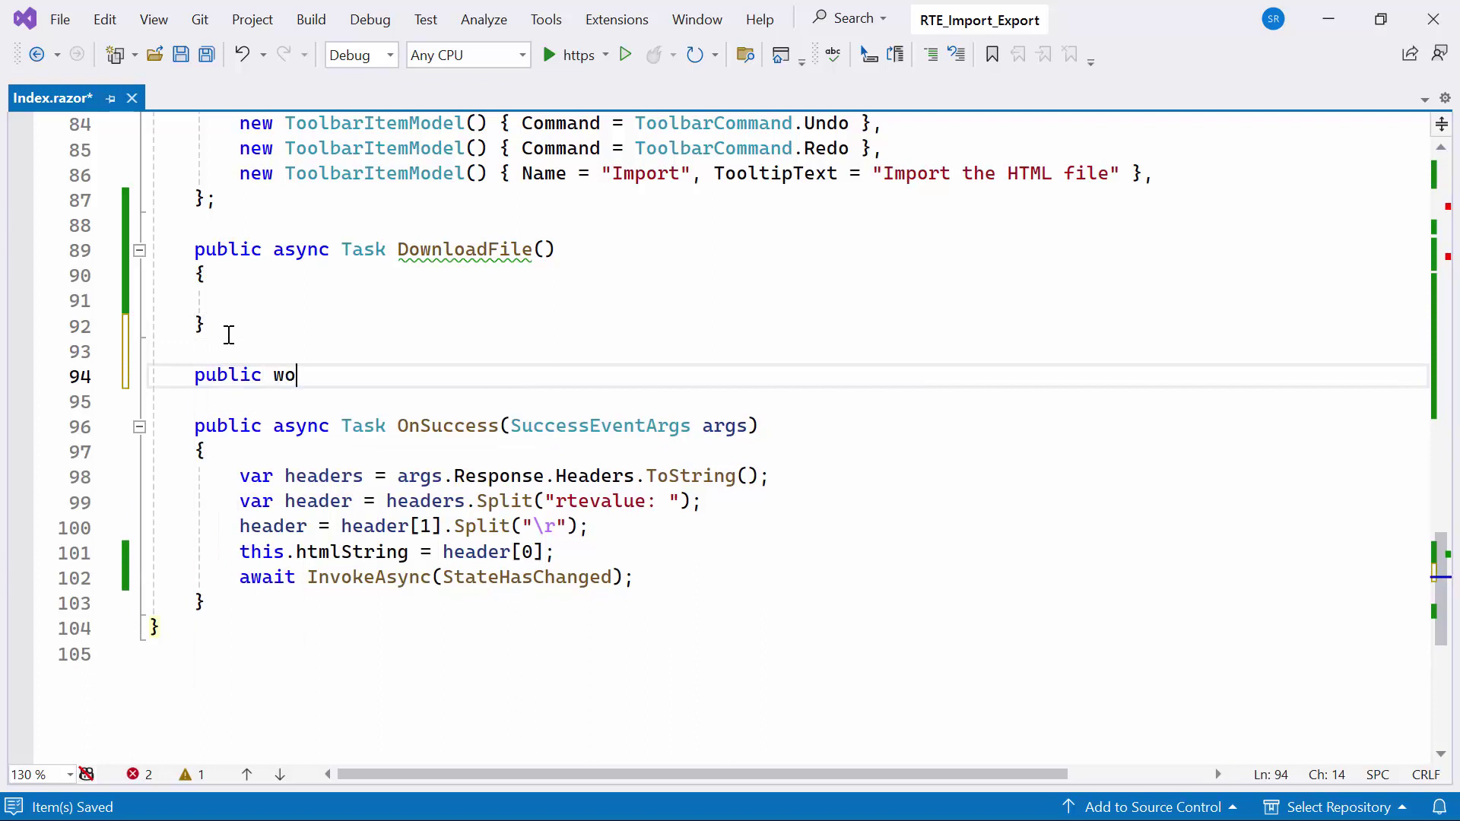
pyautogui.write('rd')
pyautogui.press('Down')
pyautogui.press('Tab')
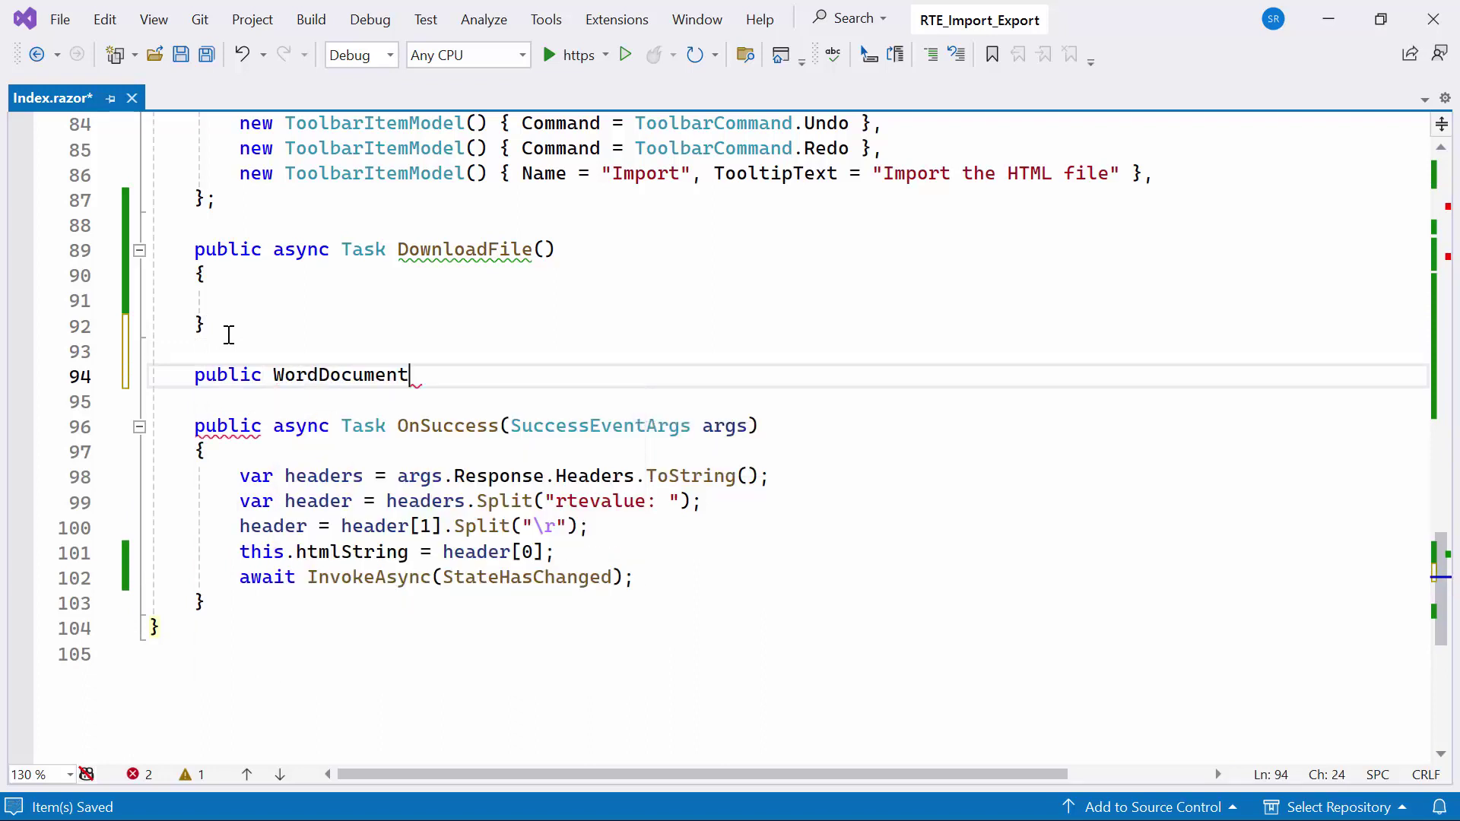
pyautogui.write('GetDocument(string htmlText)')
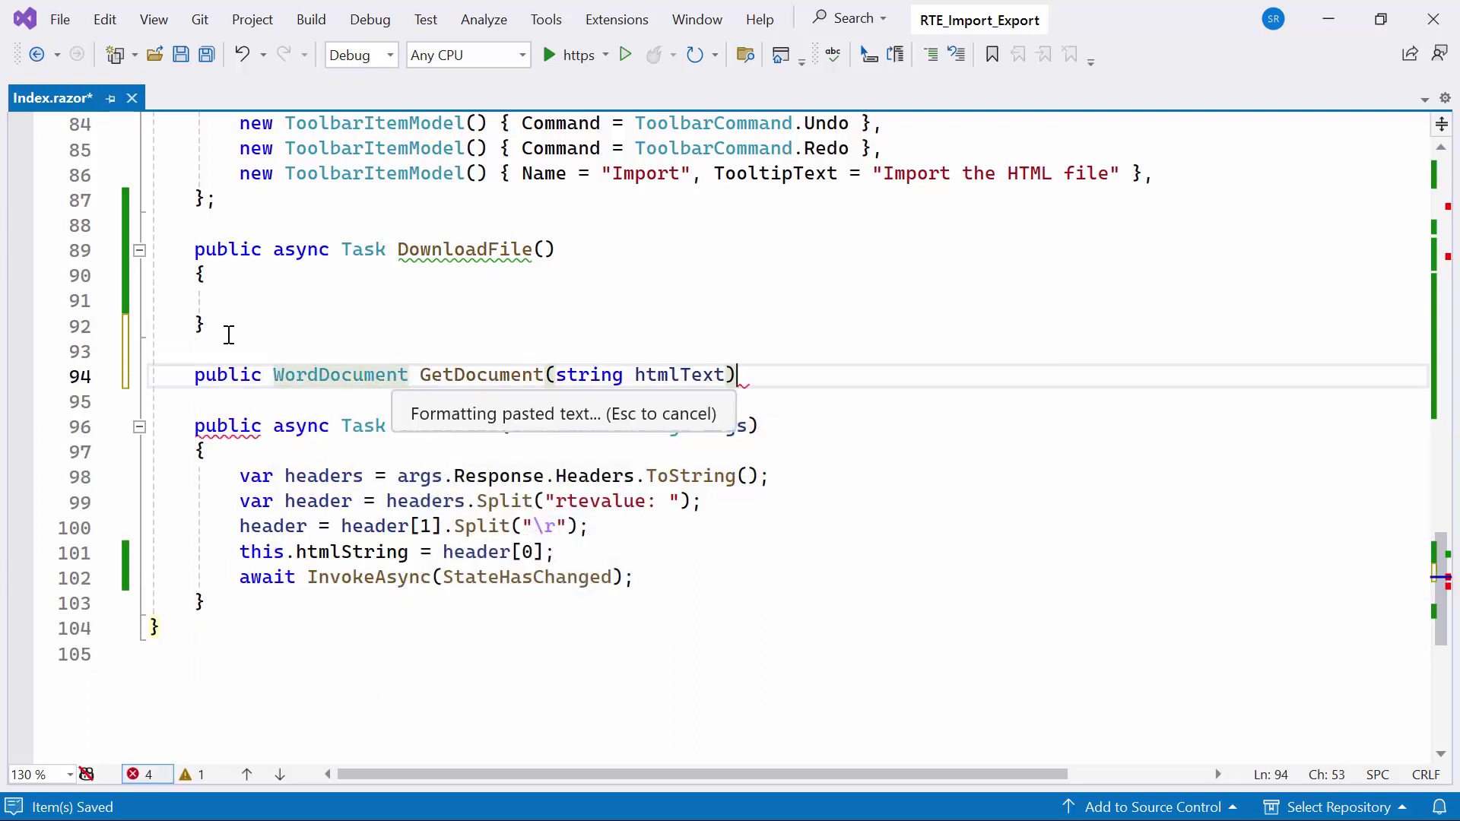
pyautogui.press('Return')
pyautogui.write('{')
pyautogui.press('Return')
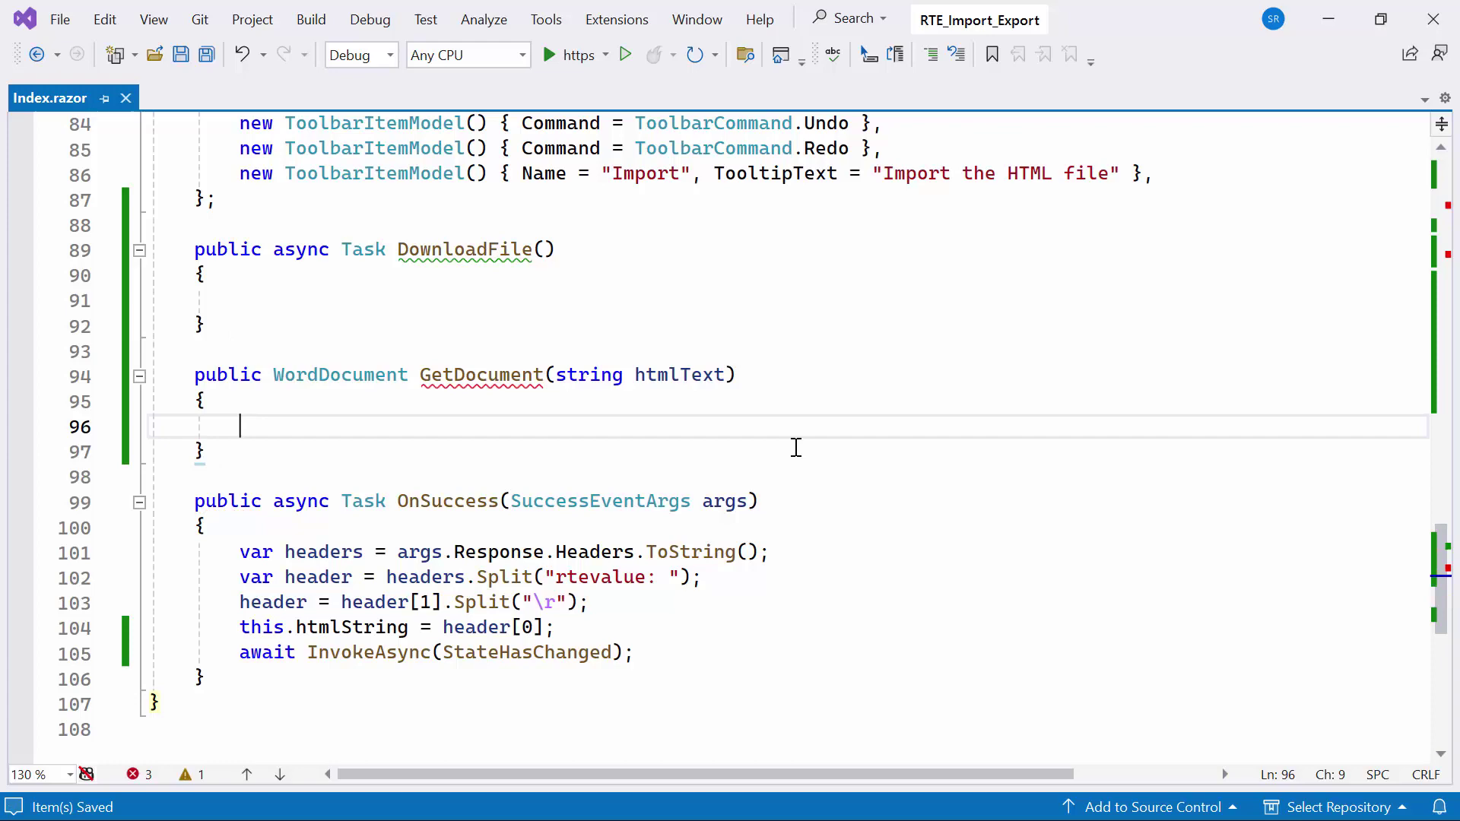
pyautogui.write('WordDocument document = ne')
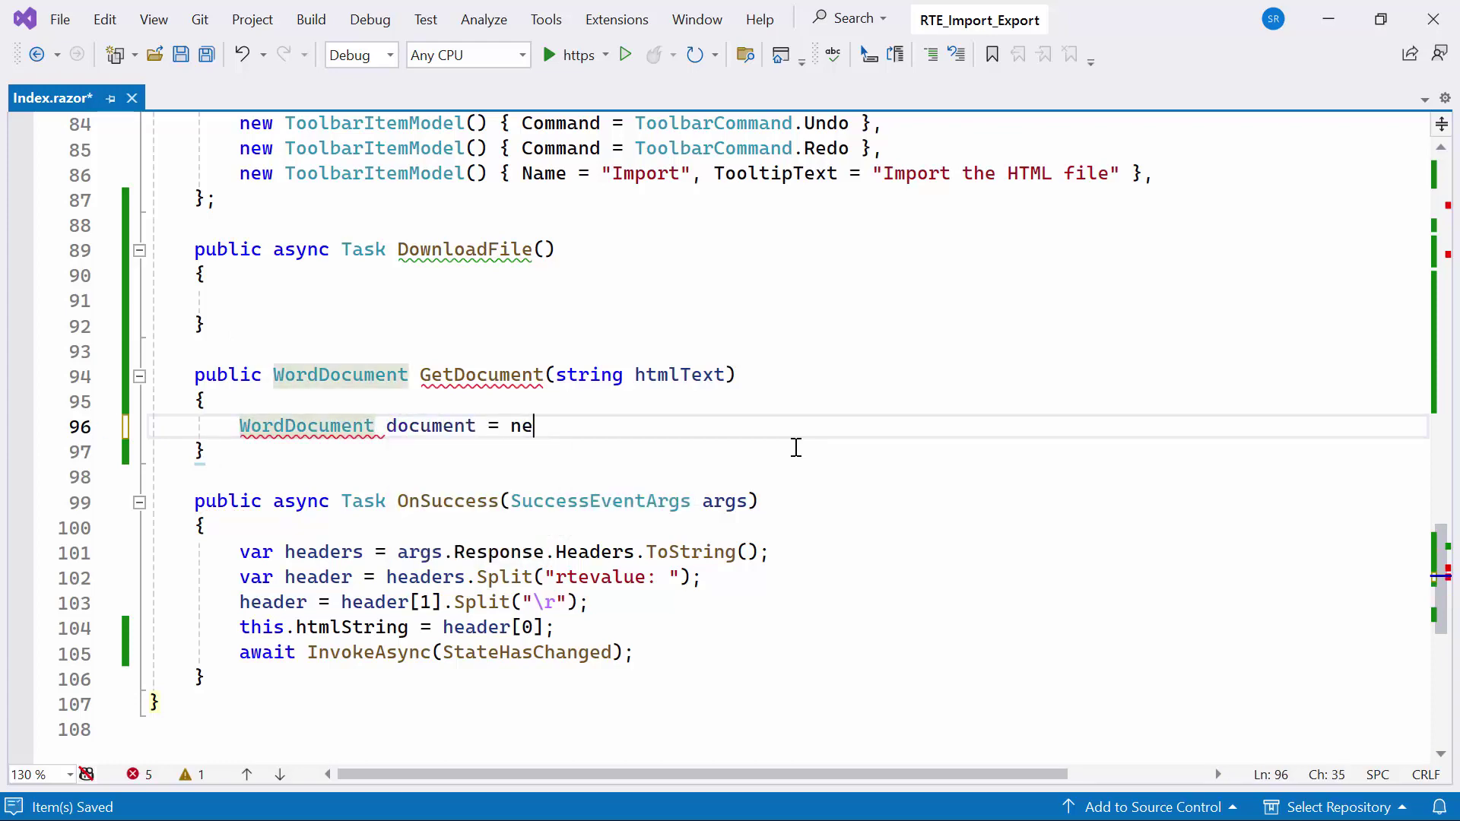
pyautogui.write('w')
# - Create a new WordDocument, add an IWSection and an IWParagraph inside GetDocument
pyautogui.press('Tab')
pyautogui.write('();')
pyautogui.press('Return')
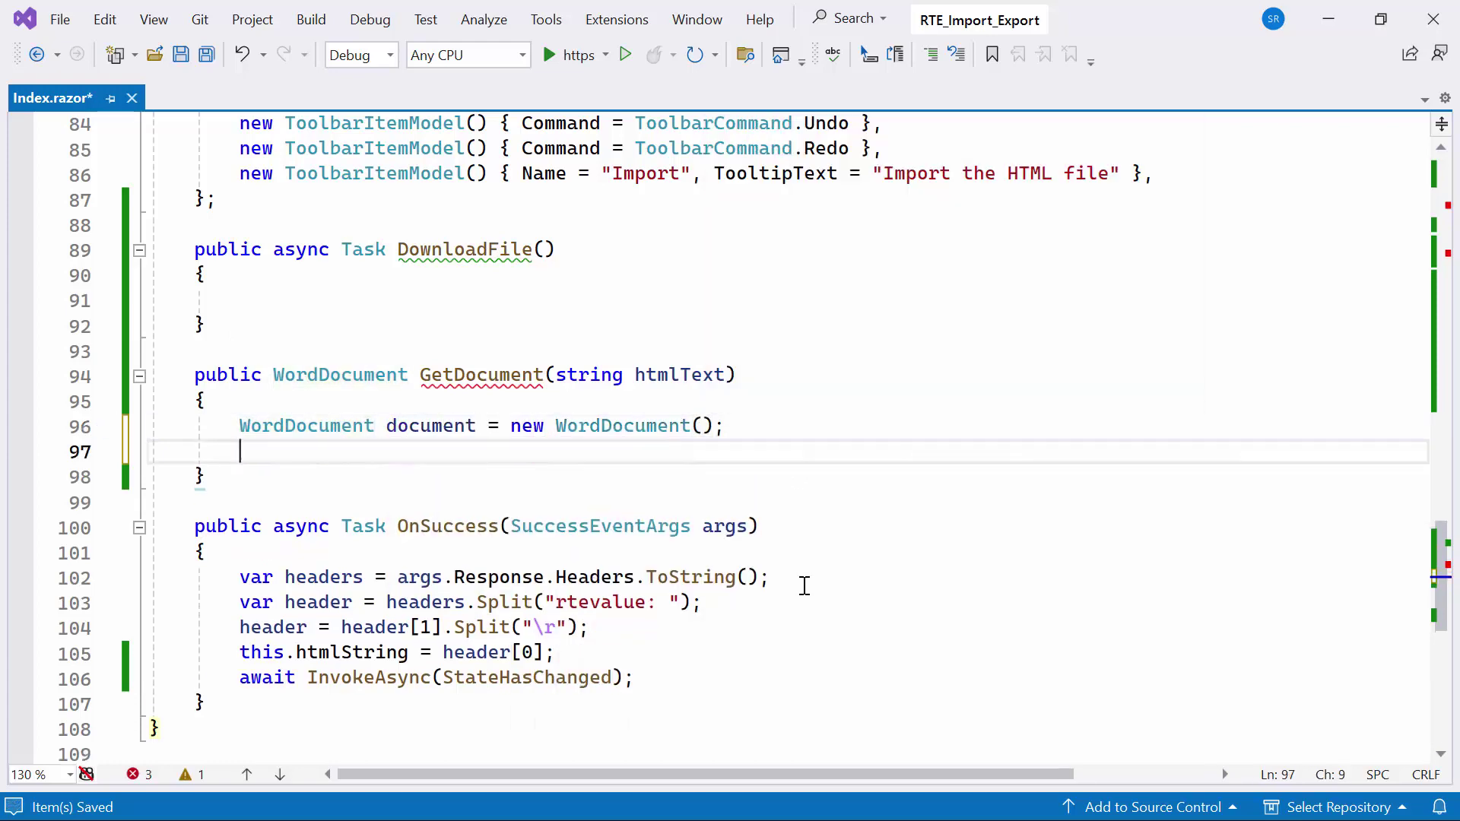
pyautogui.write('IWS')
pyautogui.press('Tab')
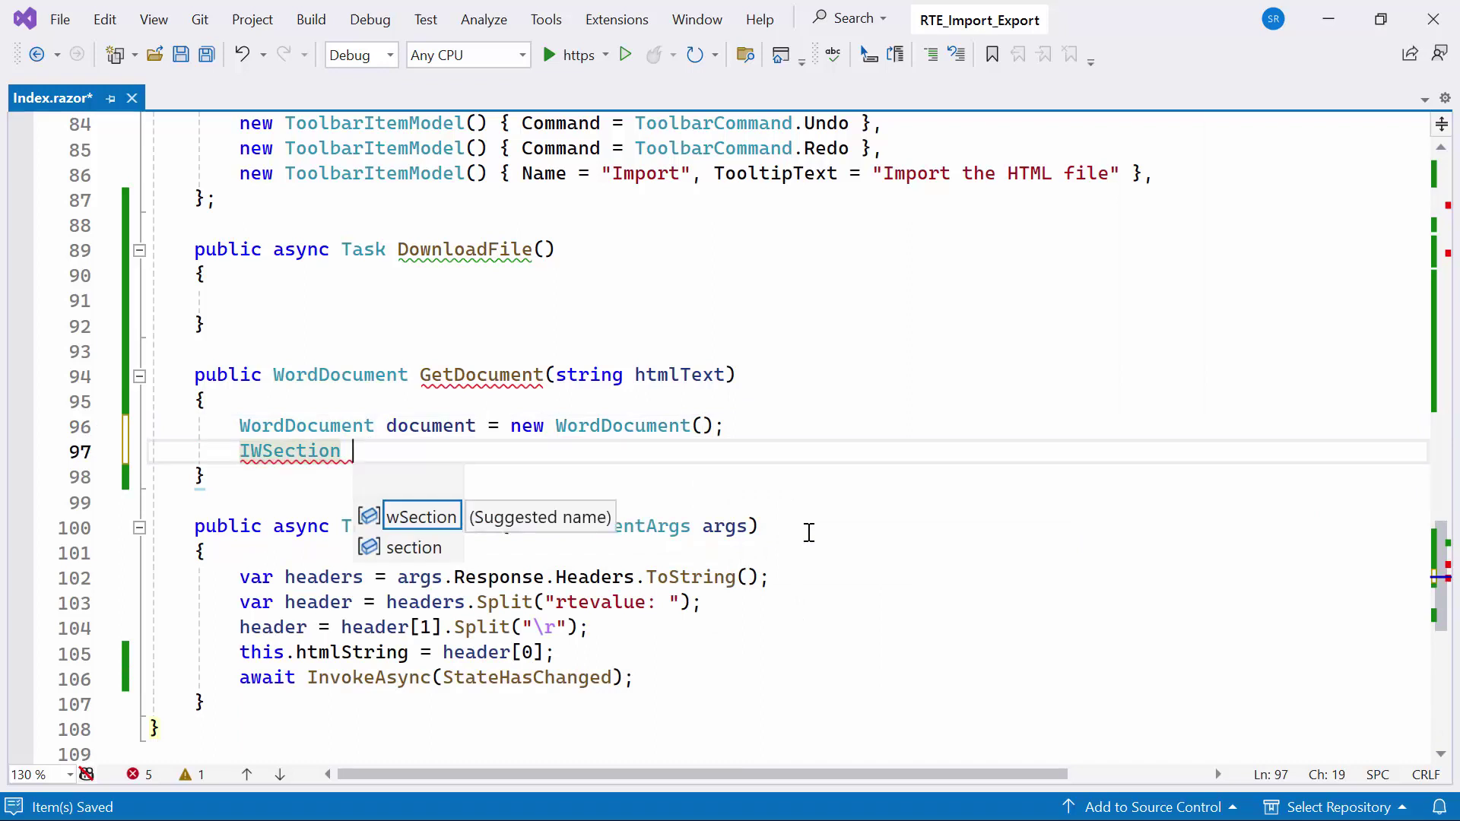
pyautogui.write('section = do')
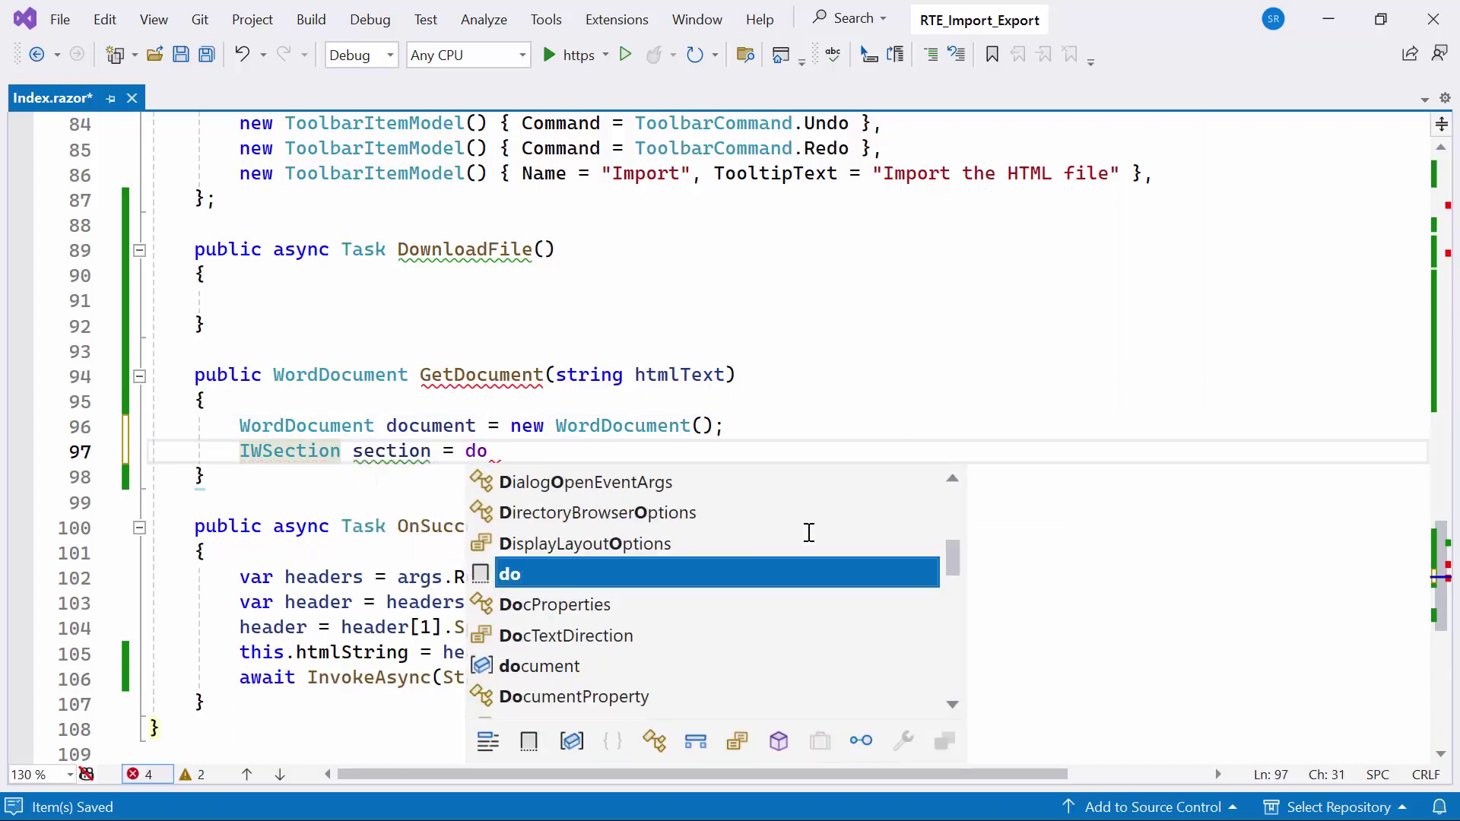
pyautogui.write('cument.Add')
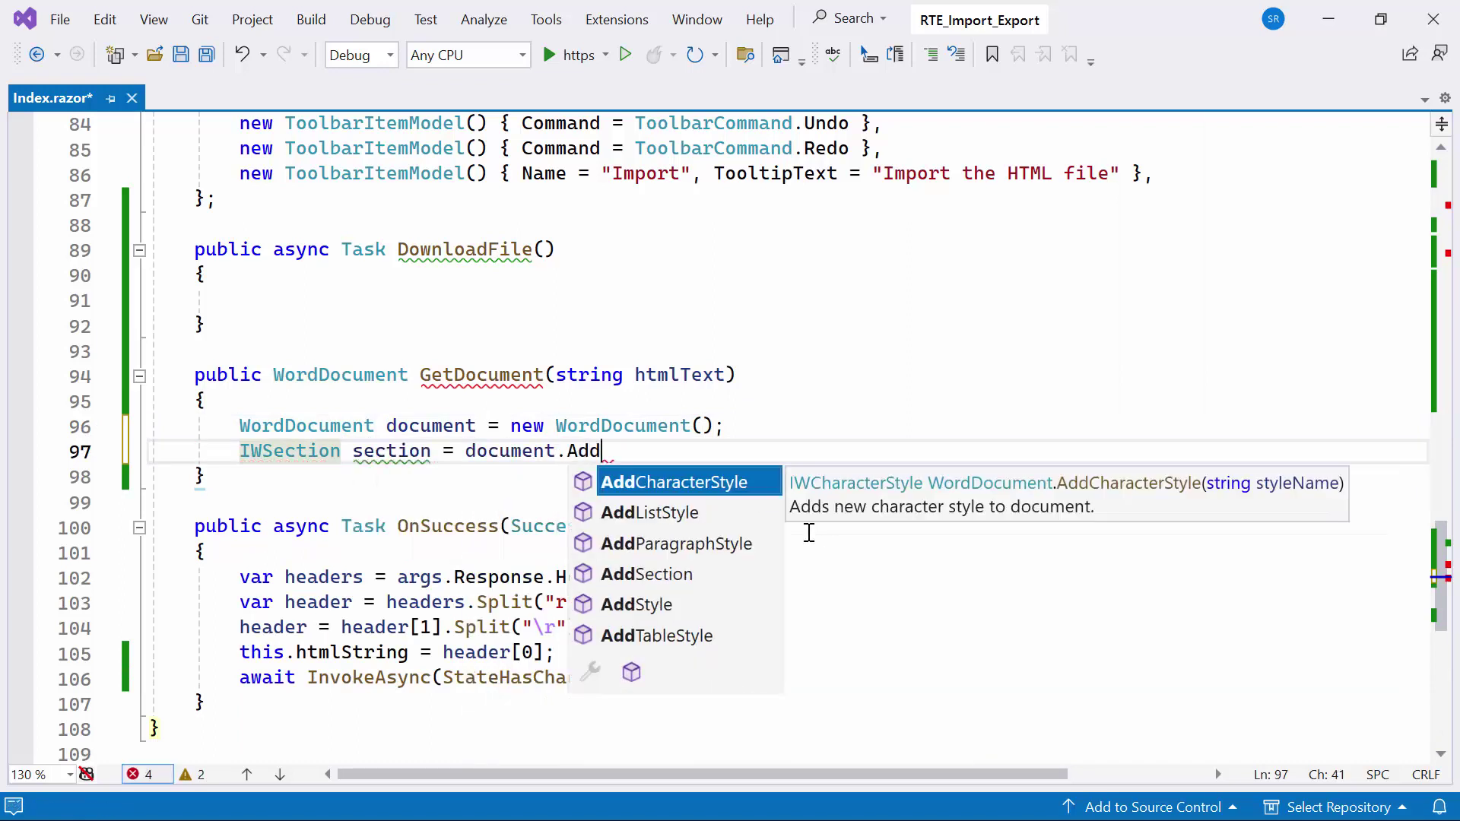
pyautogui.write('Se')
pyautogui.press('Tab')
pyautogui.write('();')
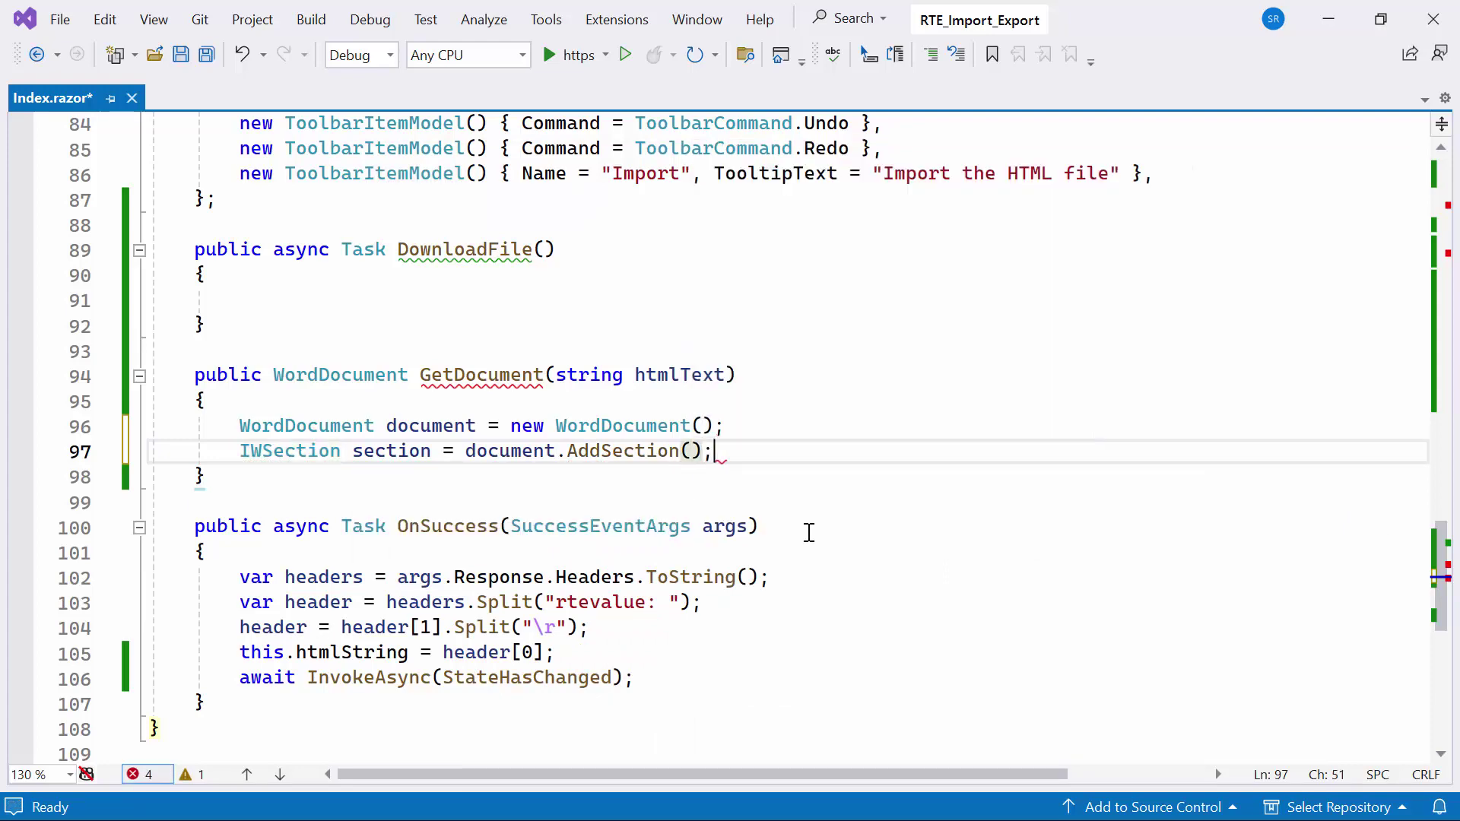
pyautogui.press('Return')
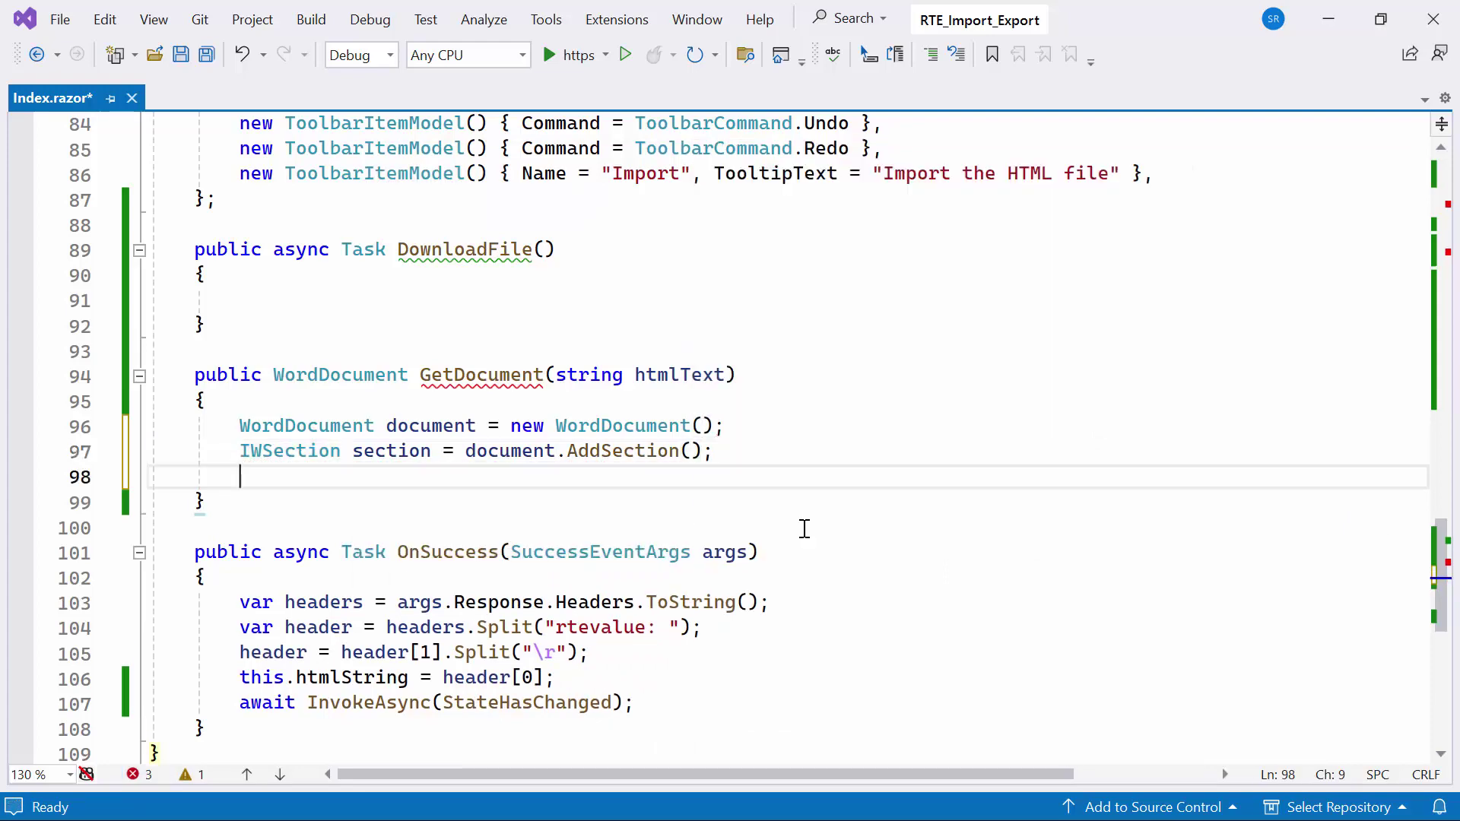
pyautogui.write('IWP')
pyautogui.press('Tab')
pyautogui.write('paragraph ')
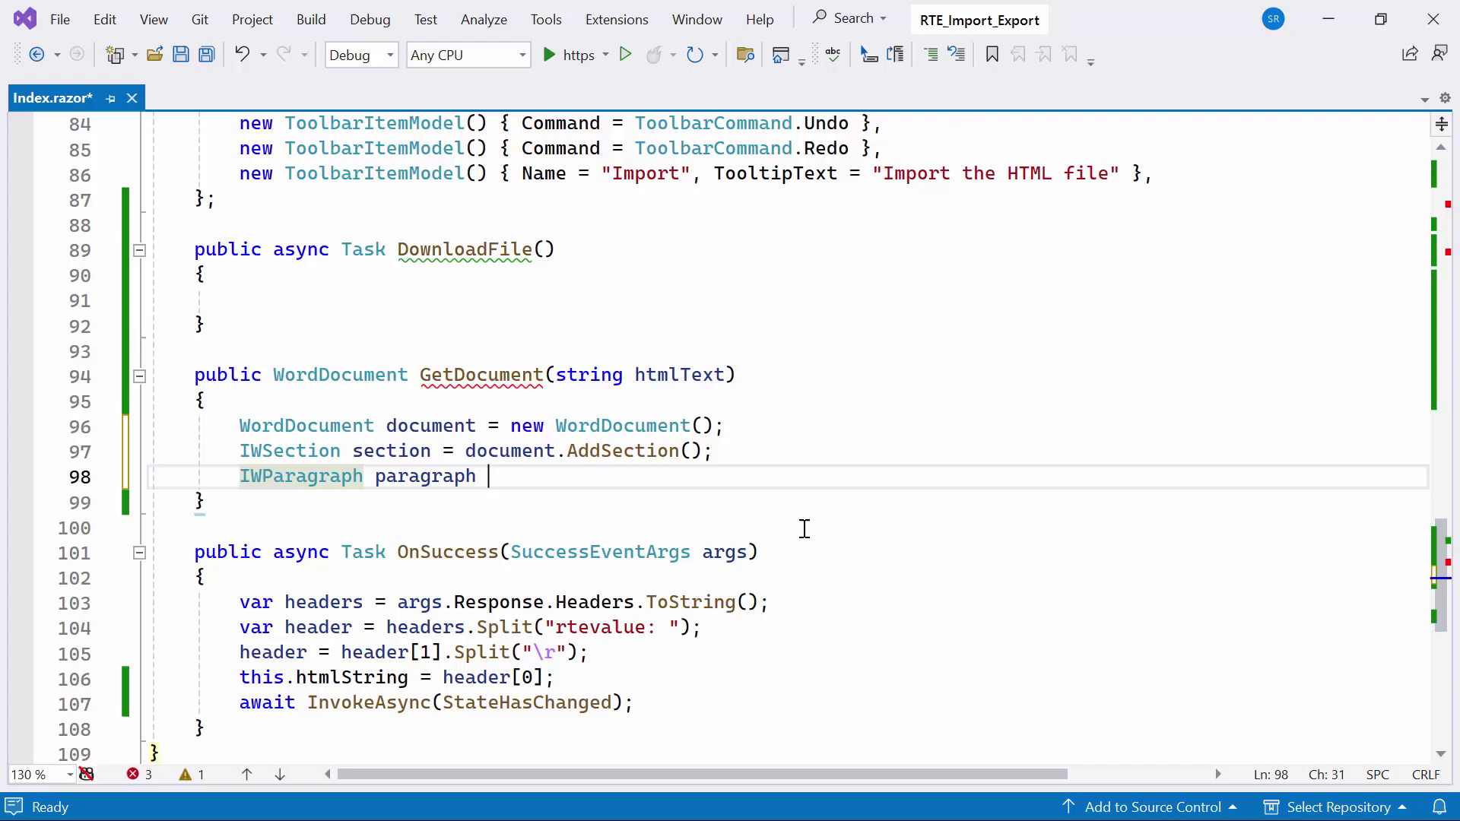
pyautogui.write('= section.A')
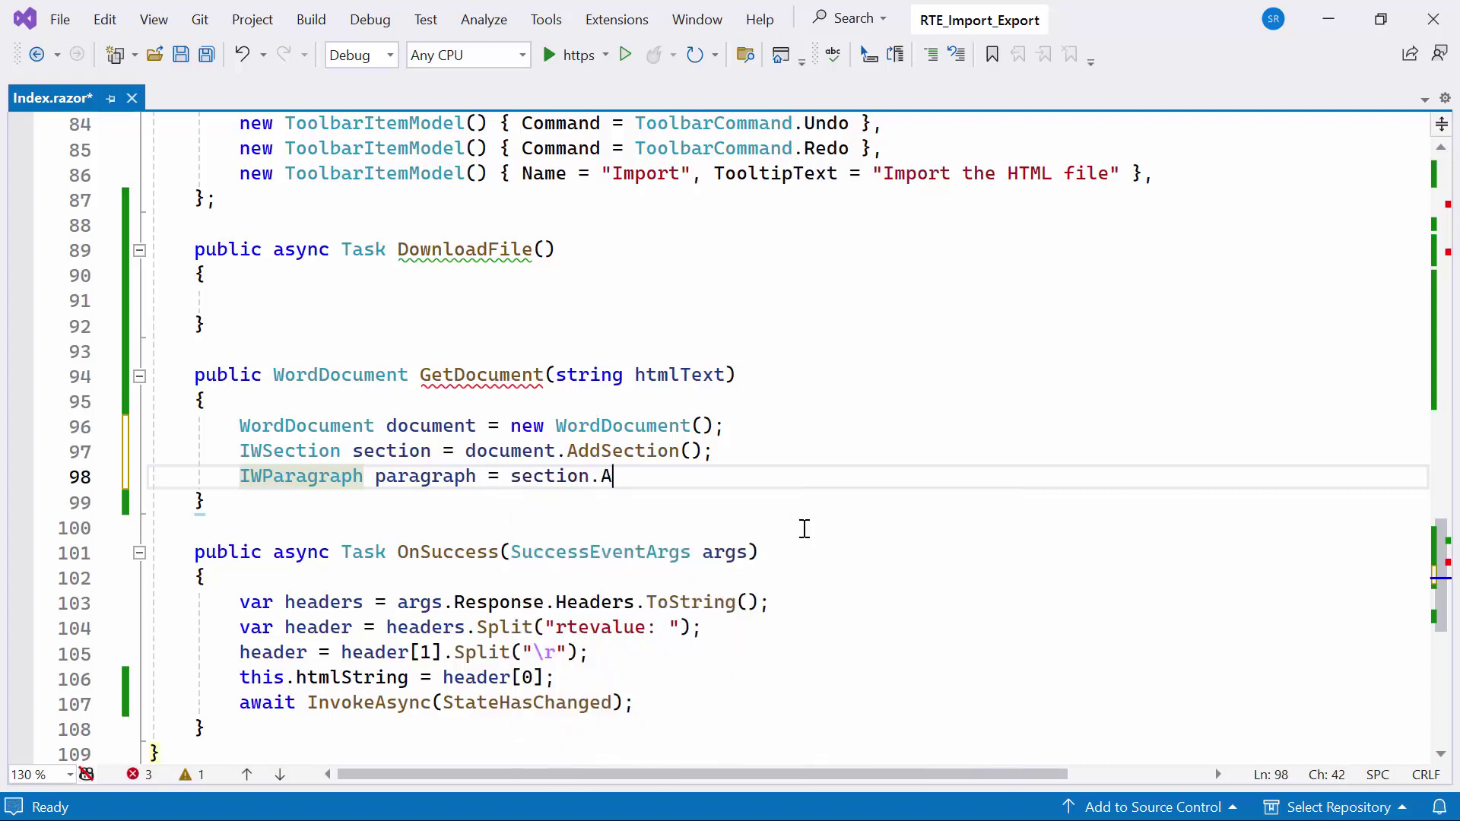
pyautogui.write('ddp')
pyautogui.press('Tab')
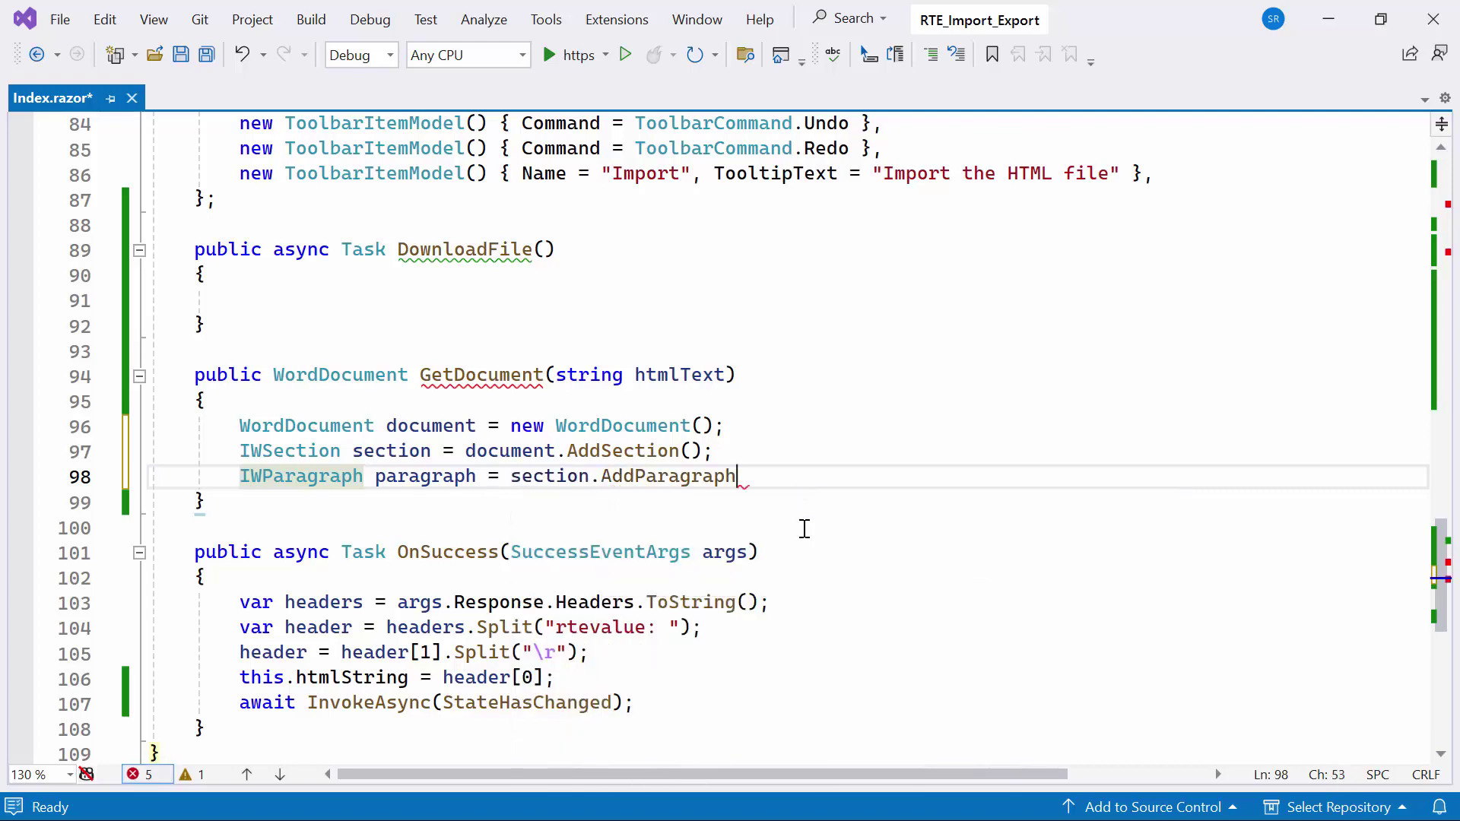
pyautogui.write('();')
# - Append htmlText to the paragraph, return the document, and save the file
pyautogui.press('Return')
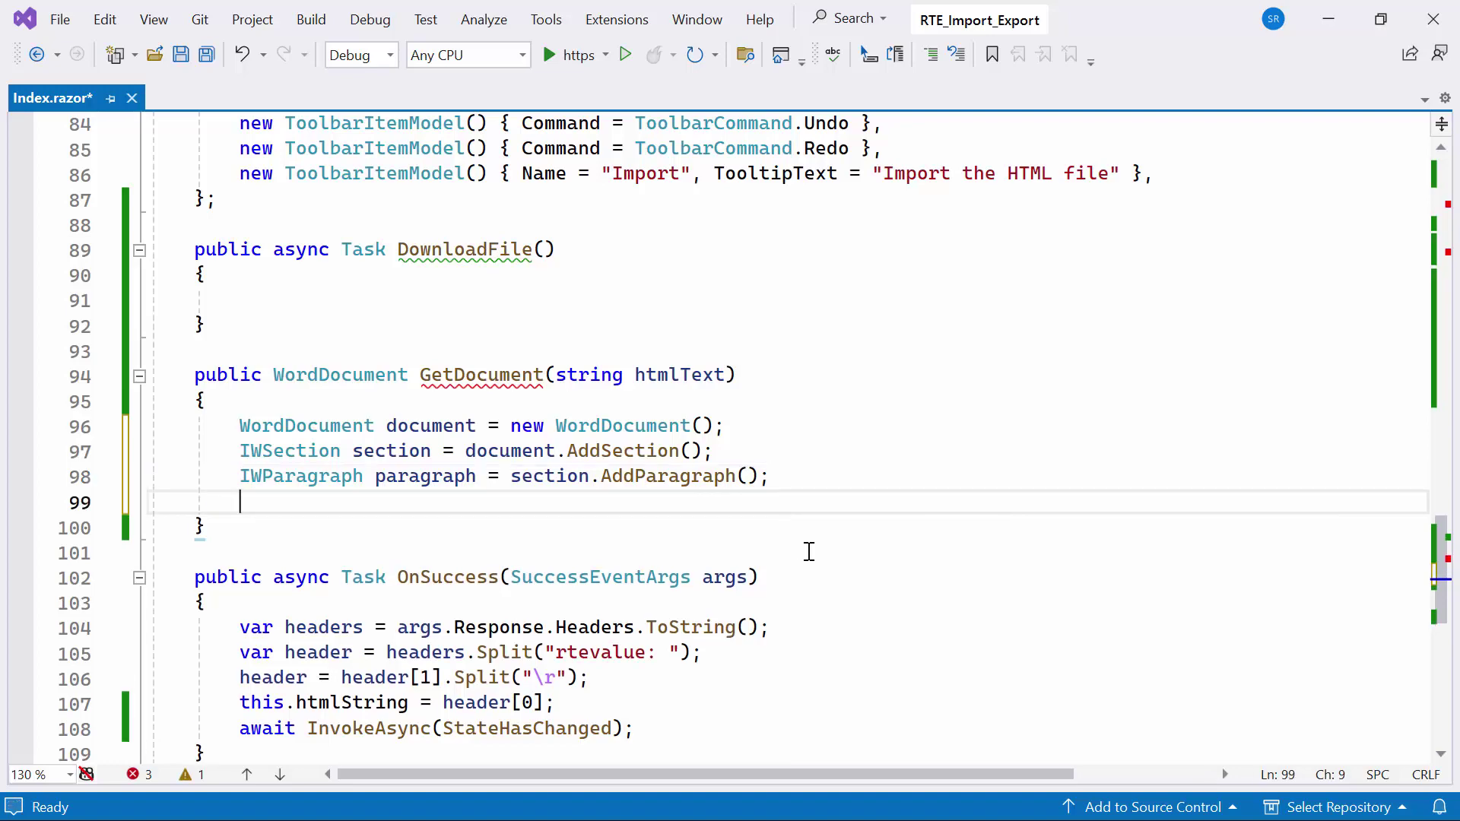
pyautogui.write('para')
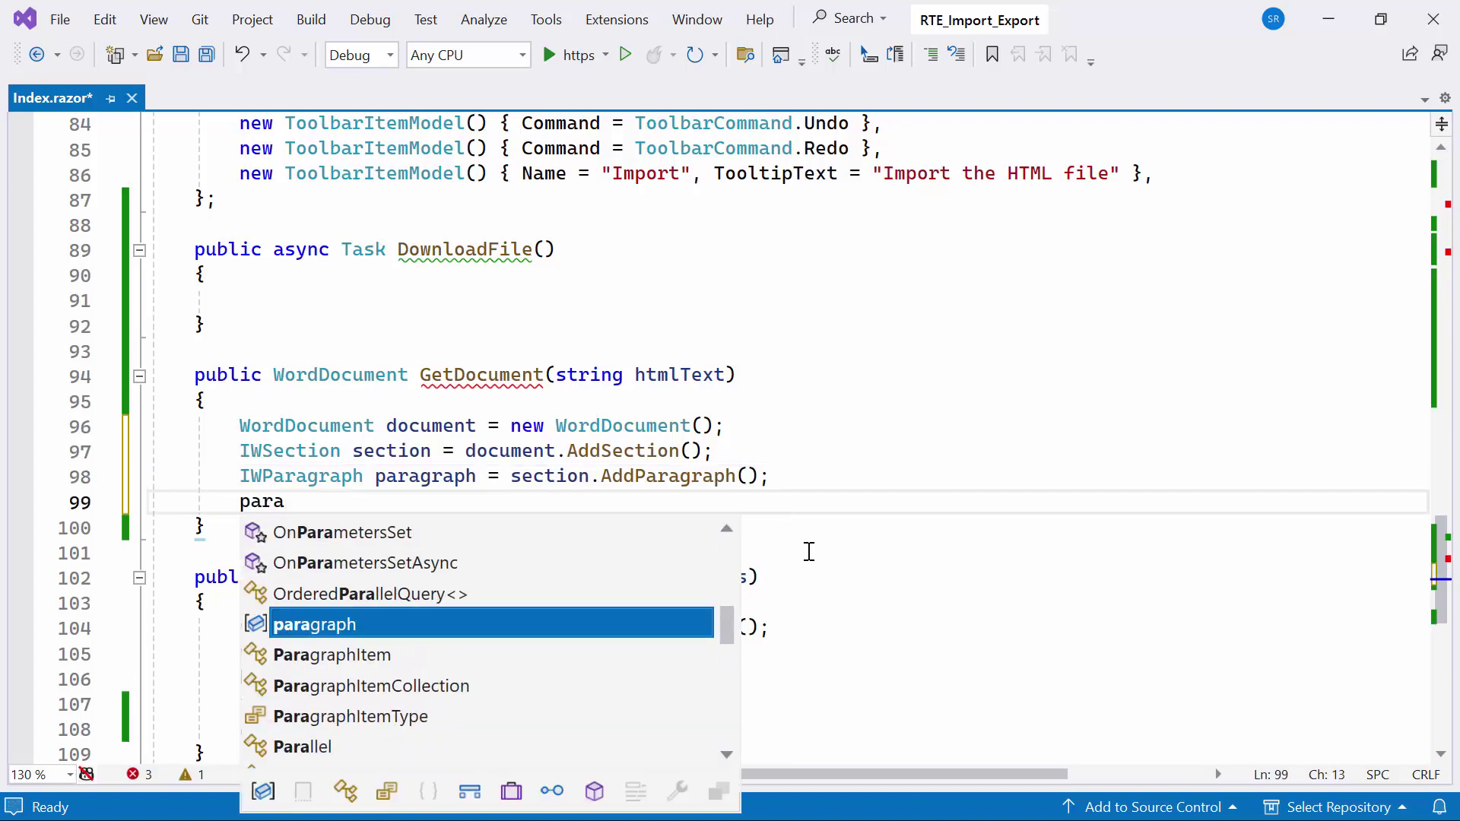
pyautogui.press('Tab')
pyautogui.write('.AppendHTML(htmlText);')
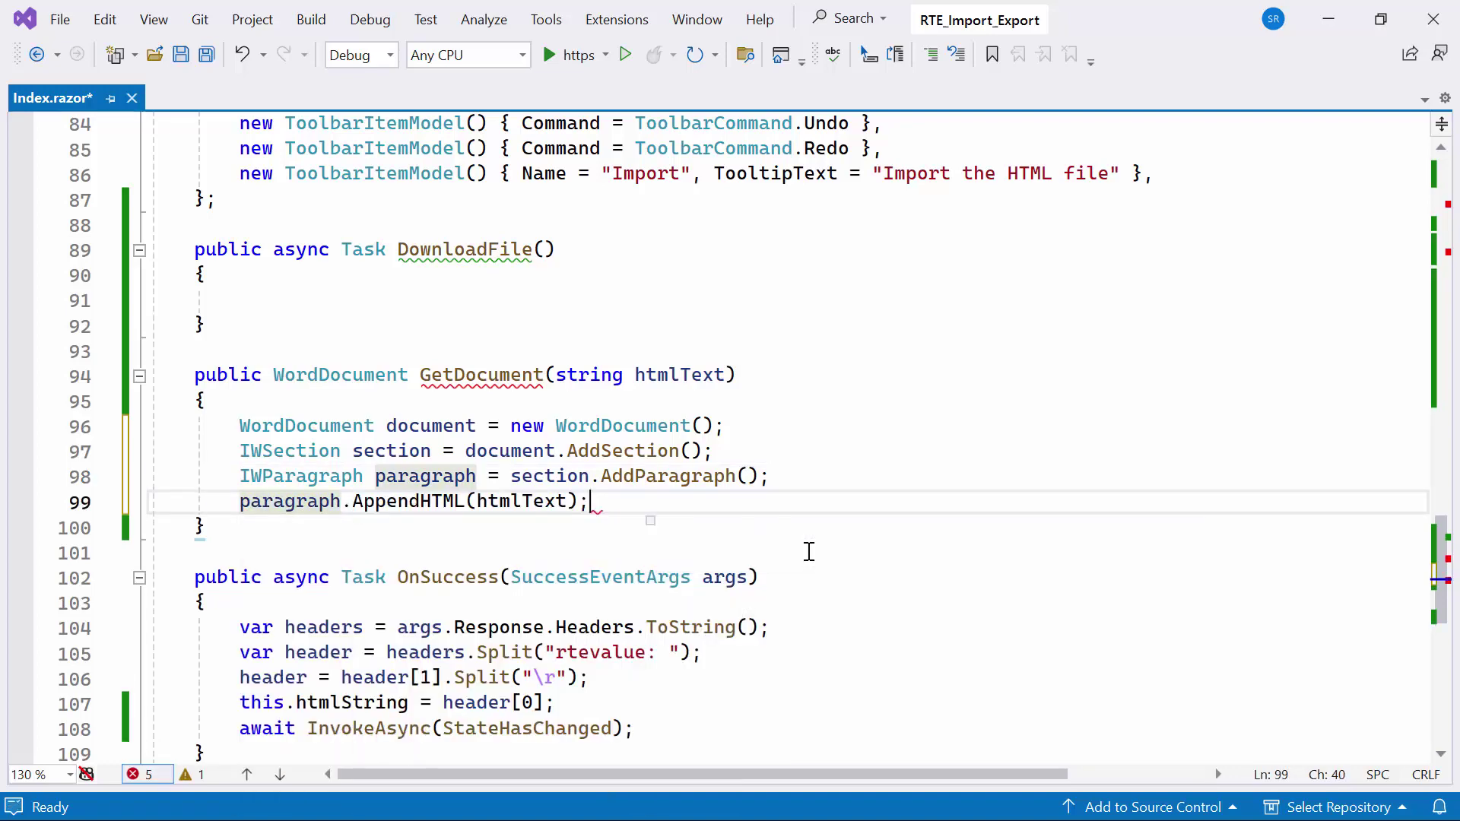
pyautogui.hotkey('ctrl', 's')
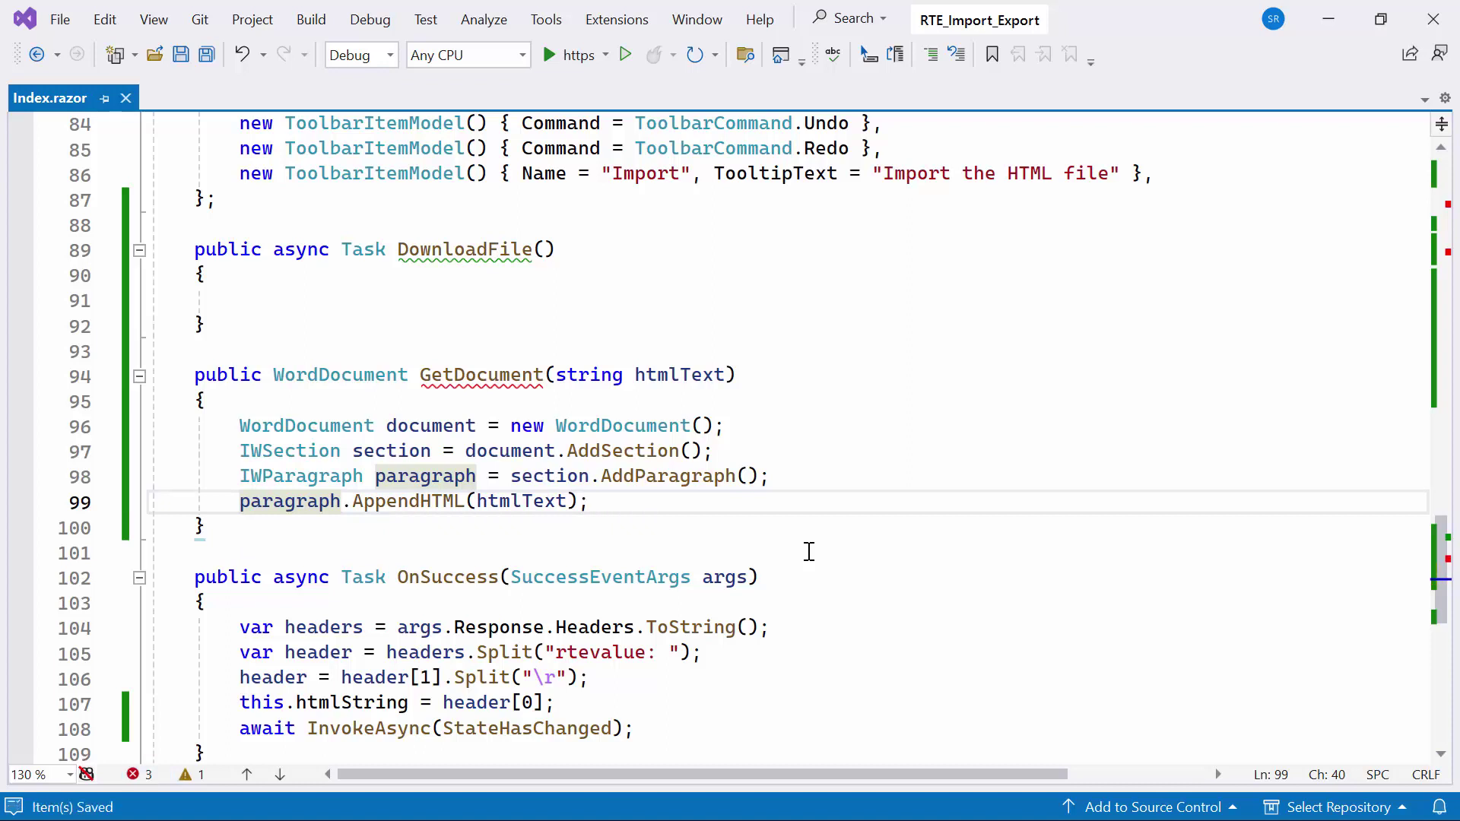
pyautogui.press('Return')
pyautogui.write('r')
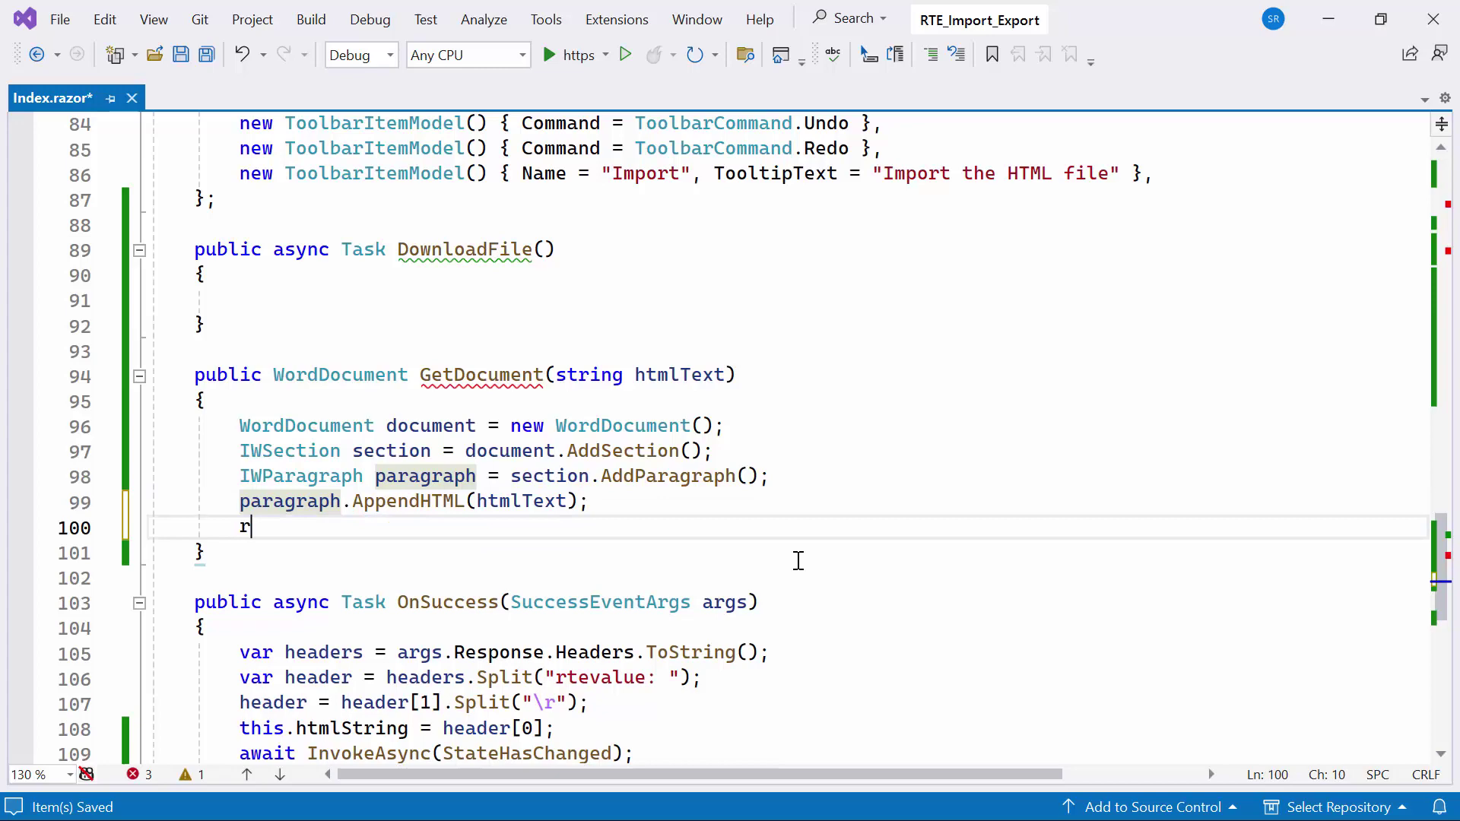
pyautogui.write('eturn ')
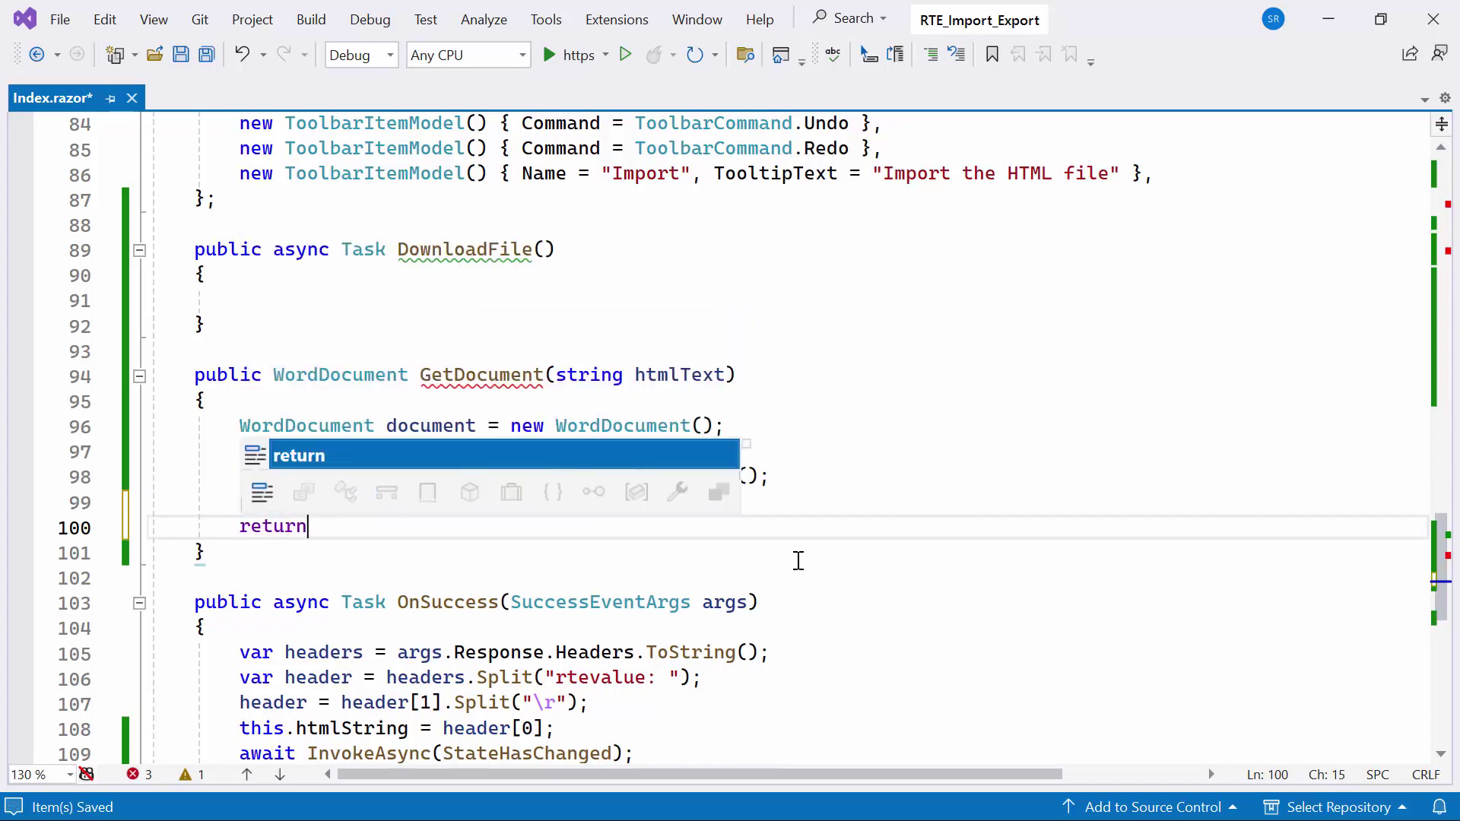
pyautogui.write('document;')
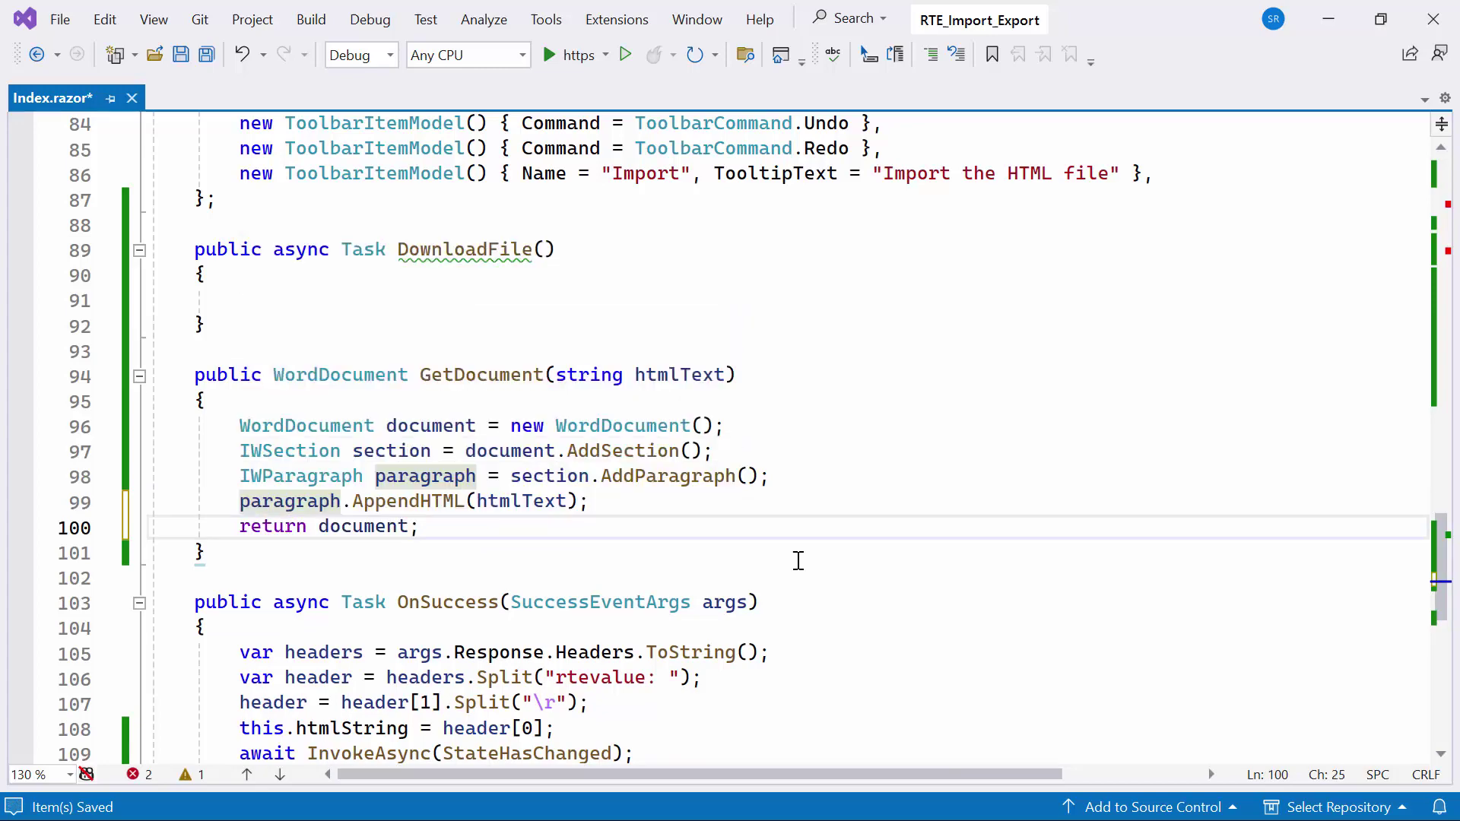
pyautogui.hotkey('ctrl', 's')
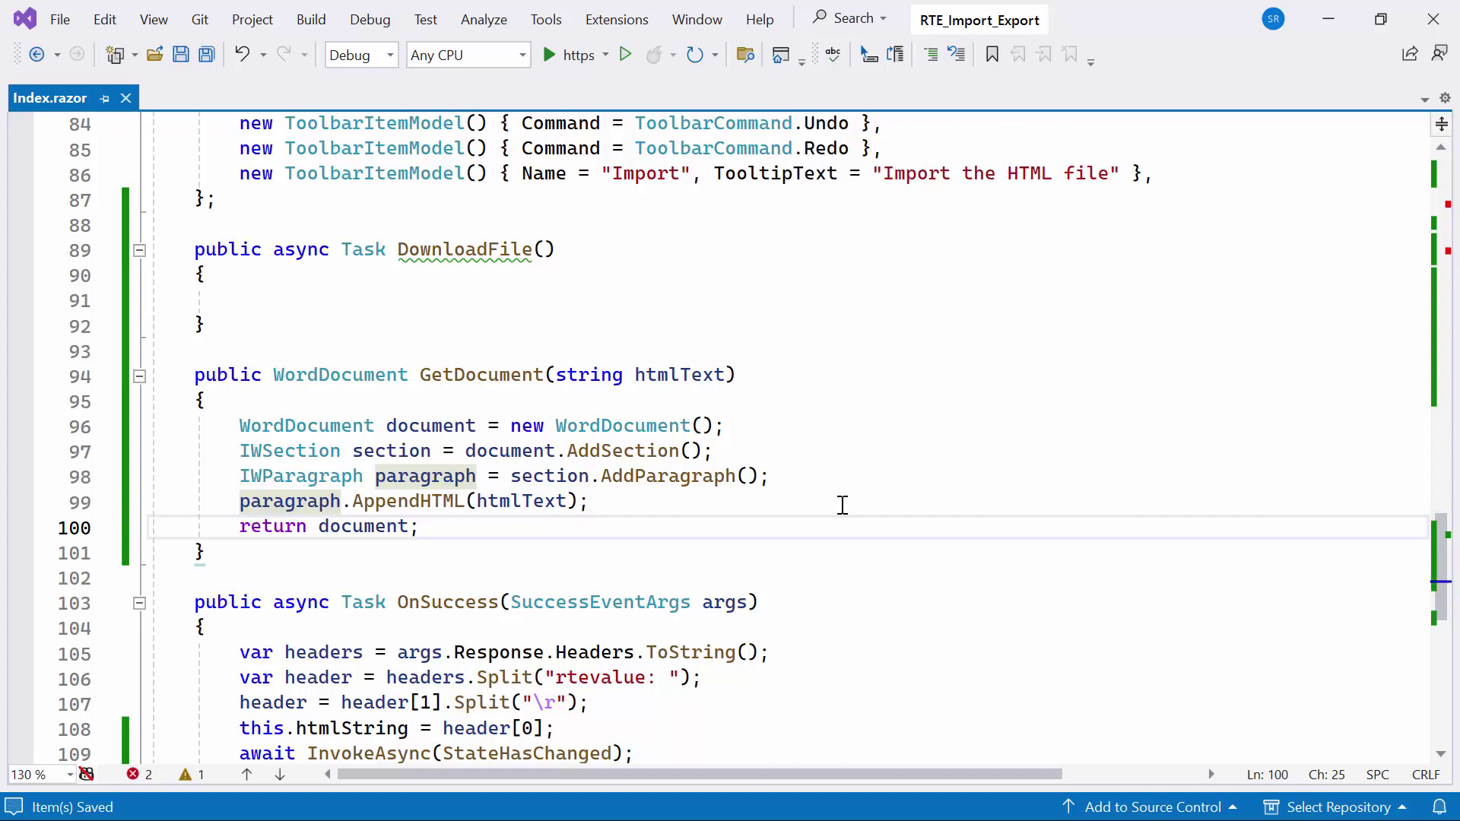
# - In DownloadFile, add if(htmlString != null) with WordDocument document = GetDocument(htmlString)
pyautogui.click(303, 272)
pyautogui.press('Return')
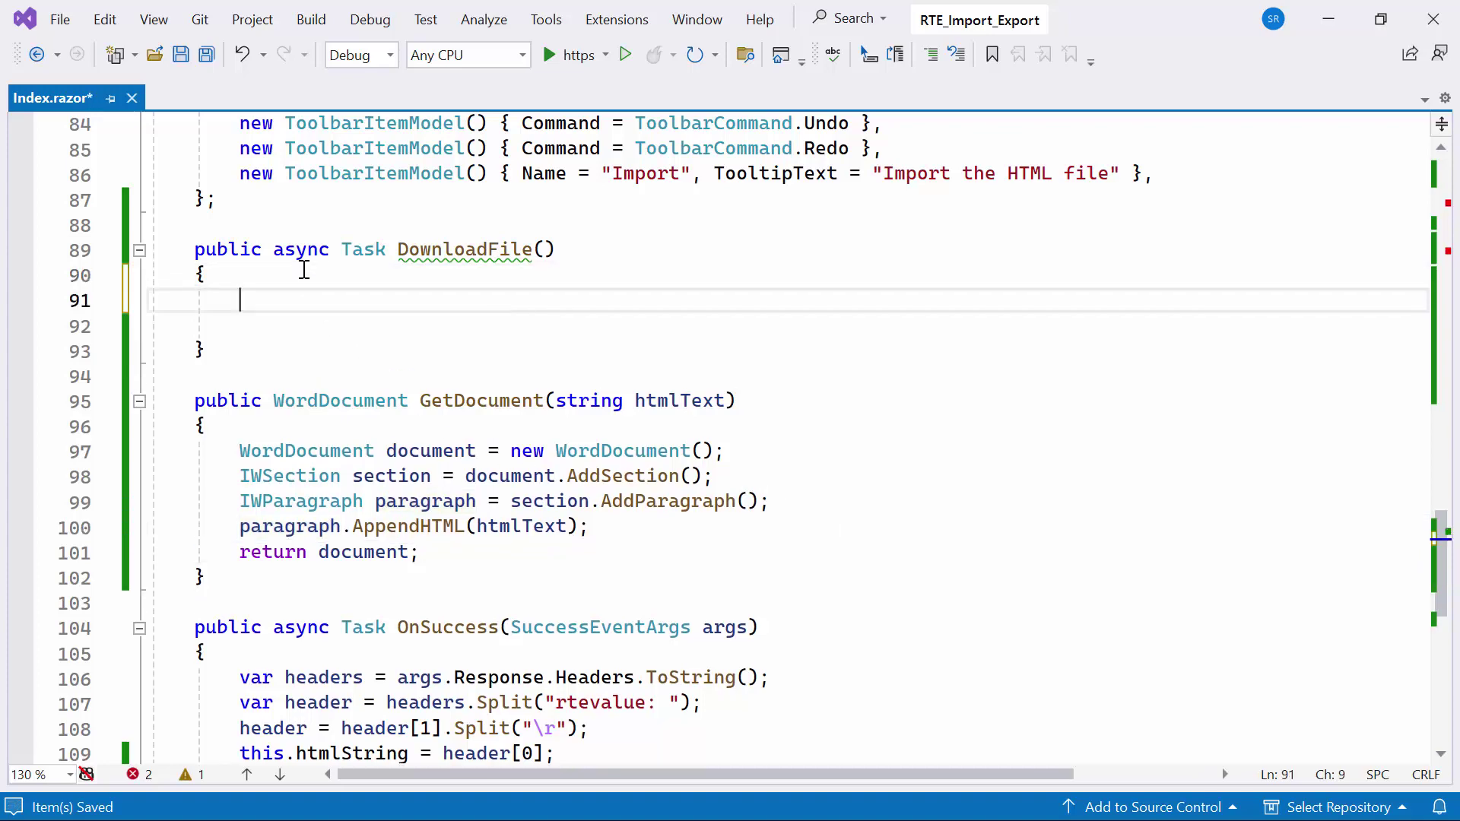
pyautogui.write('if(htmlString != n')
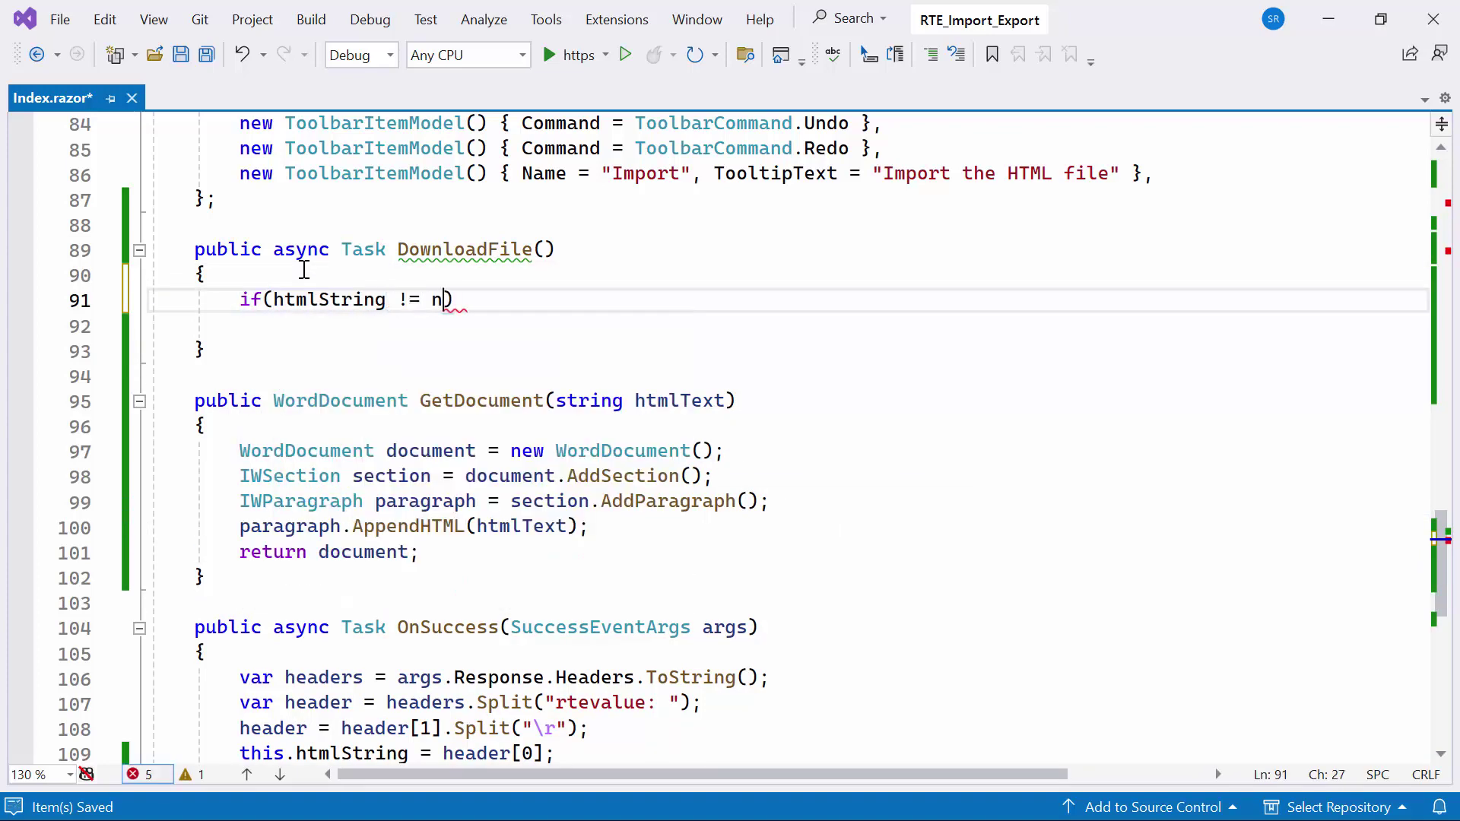
pyautogui.write('ull')
pyautogui.press('Return')
pyautogui.write('{')
pyautogui.press('Return')
pyautogui.write('w')
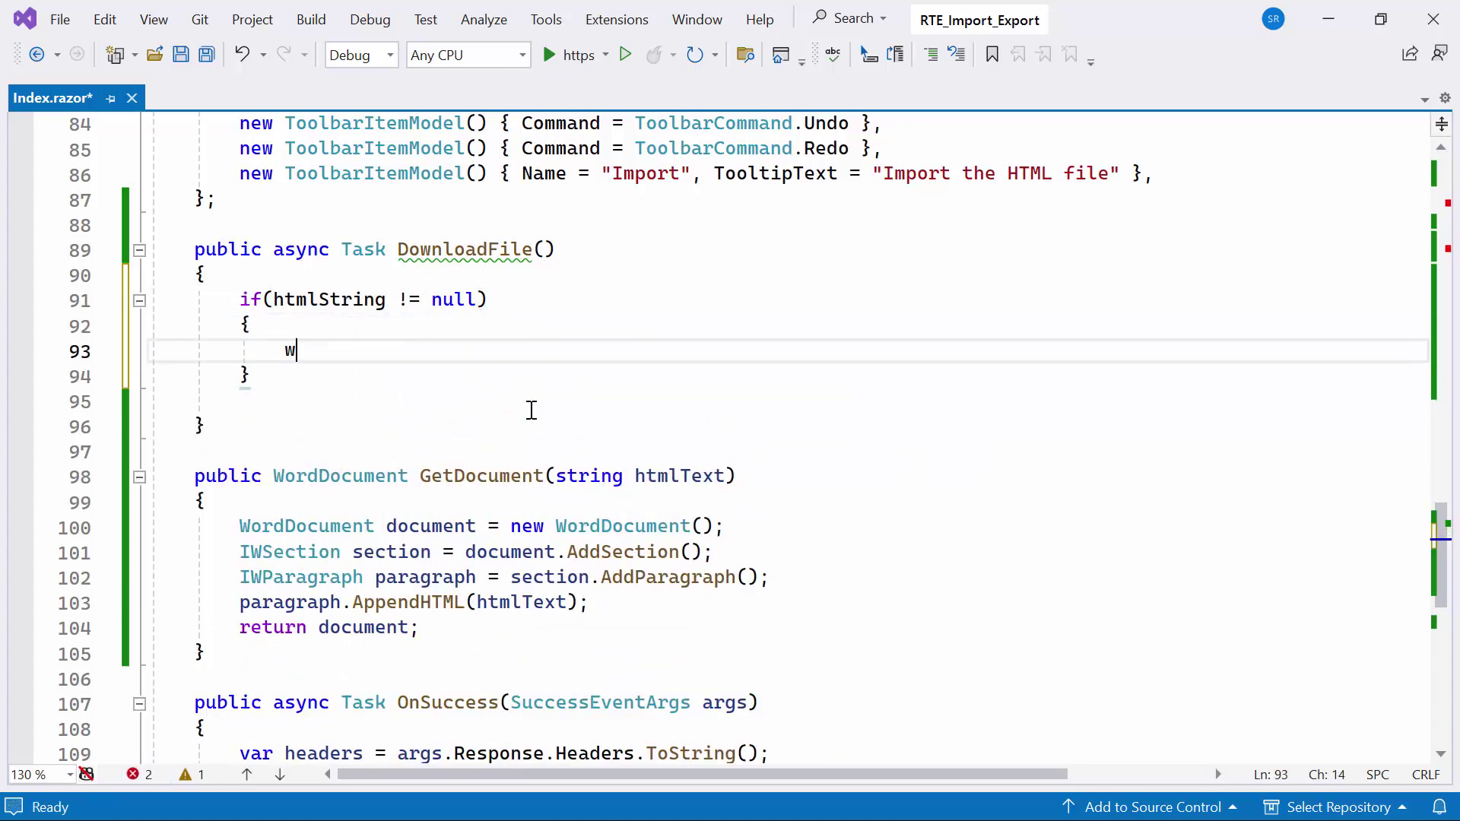
pyautogui.write('ord')
pyautogui.press('Down')
pyautogui.press('space')
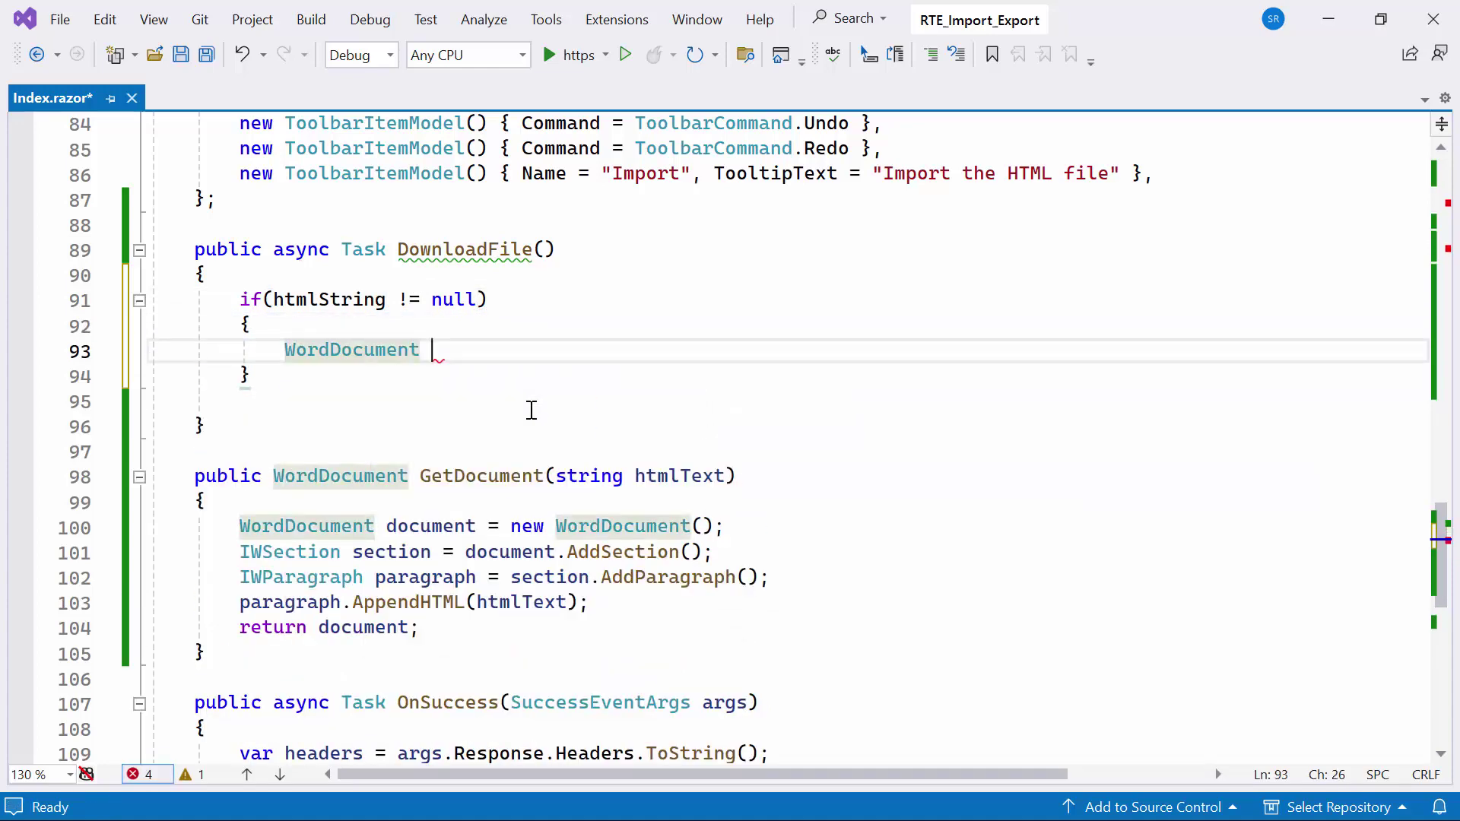
pyautogui.write('document = GetDocument(htmlString);')
pyautogui.press('Tab')
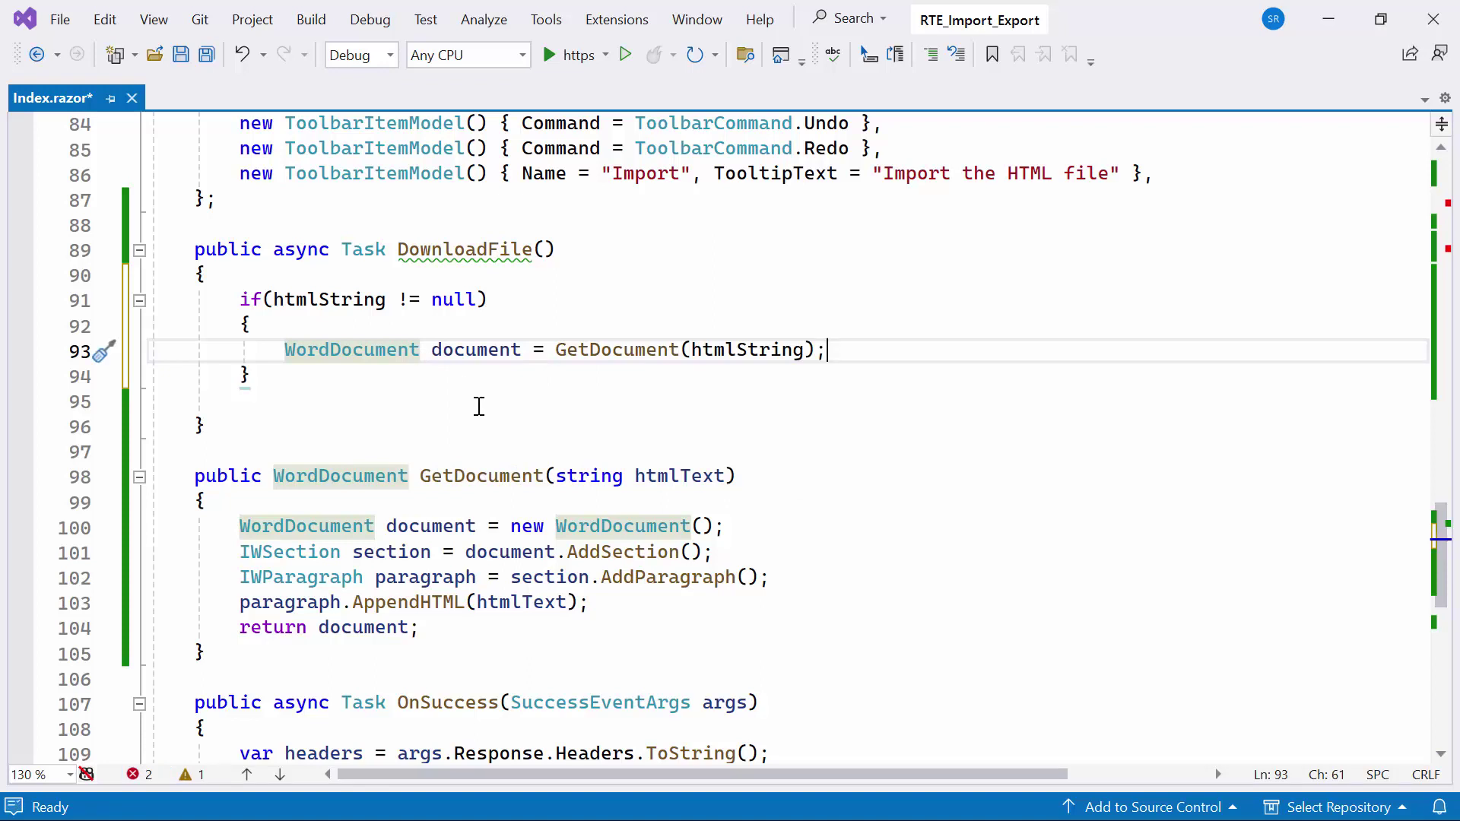
# - Create a MemoryStream, call document.Save(stream, FormatType.Html), and save the file
pyautogui.press('Return')
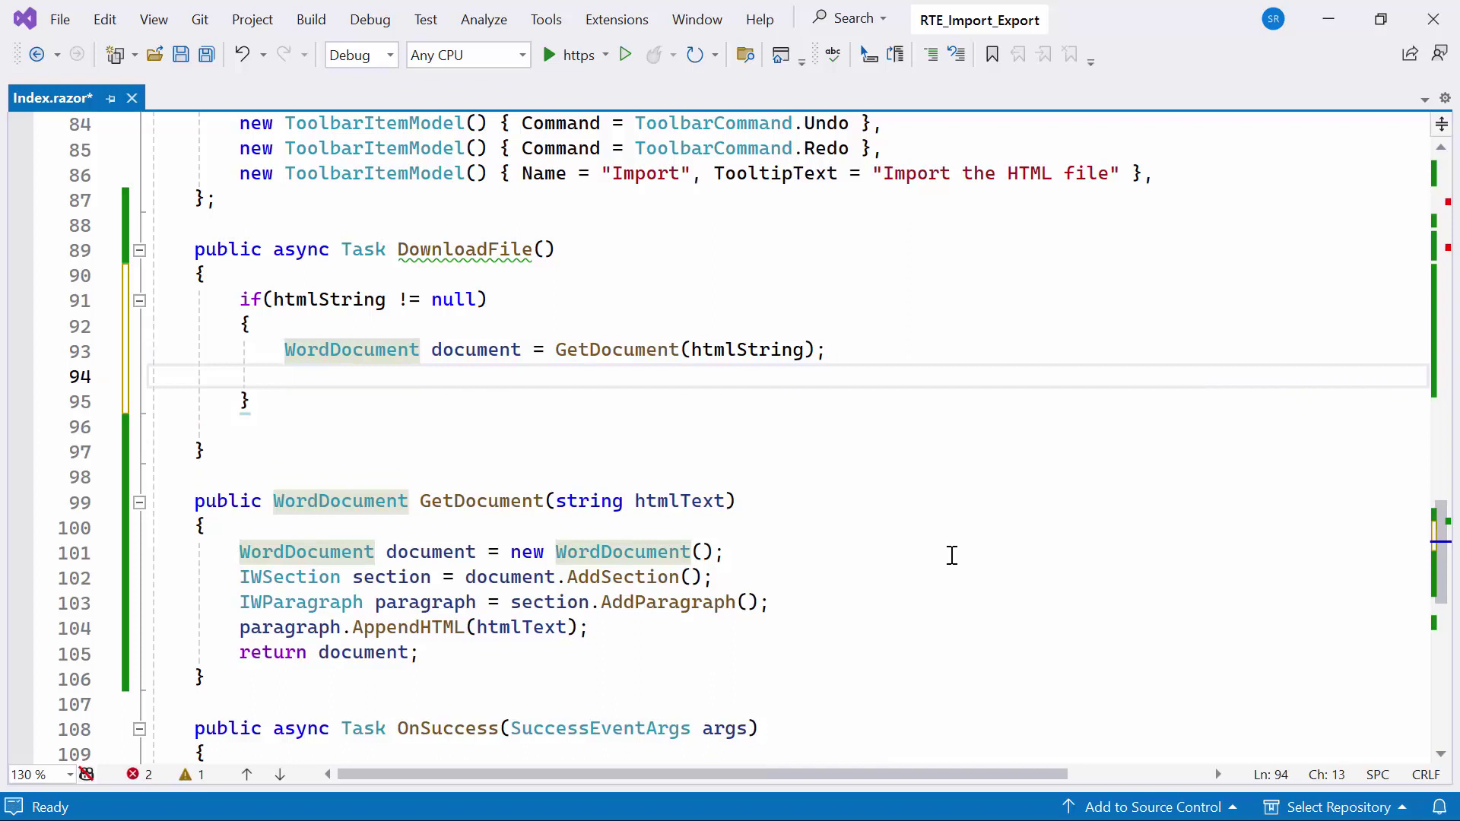
pyautogui.press('Tab')
pyautogui.hotkey('ctrl', 's')
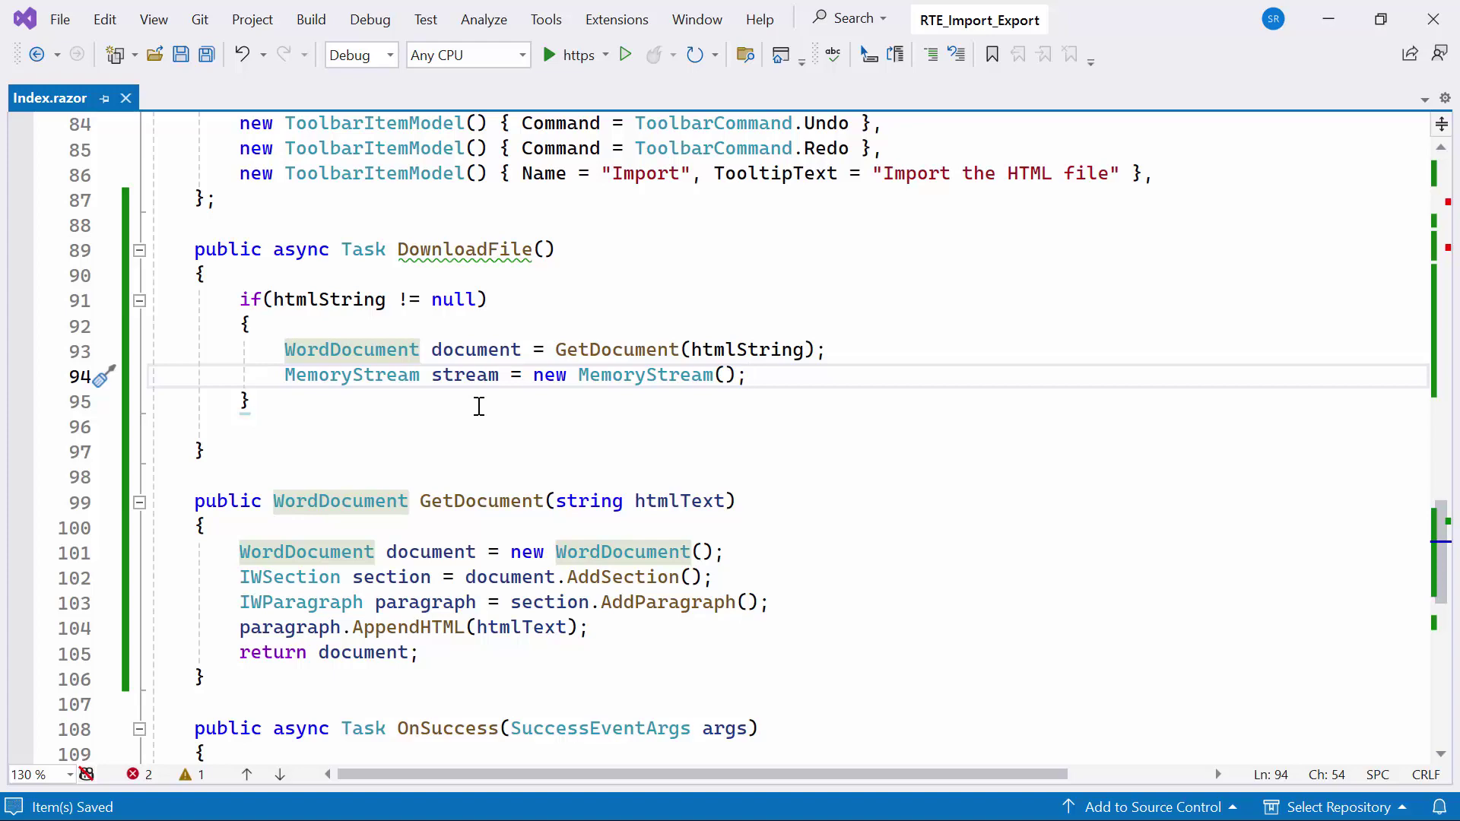
pyautogui.press('Return')
pyautogui.write('doc')
pyautogui.press('Tab')
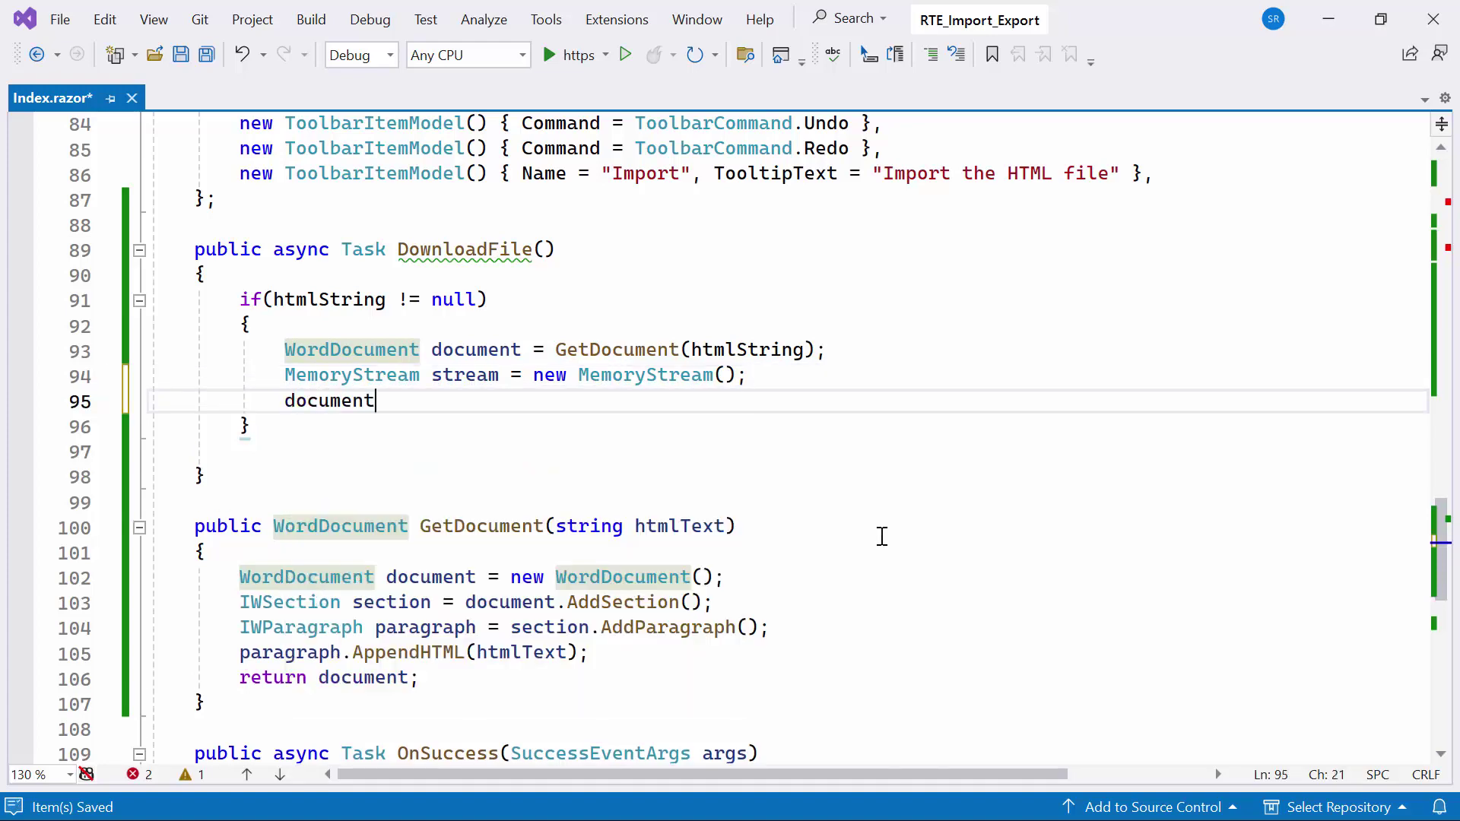
pyautogui.write('.sa')
pyautogui.press('Tab')
pyautogui.write('(')
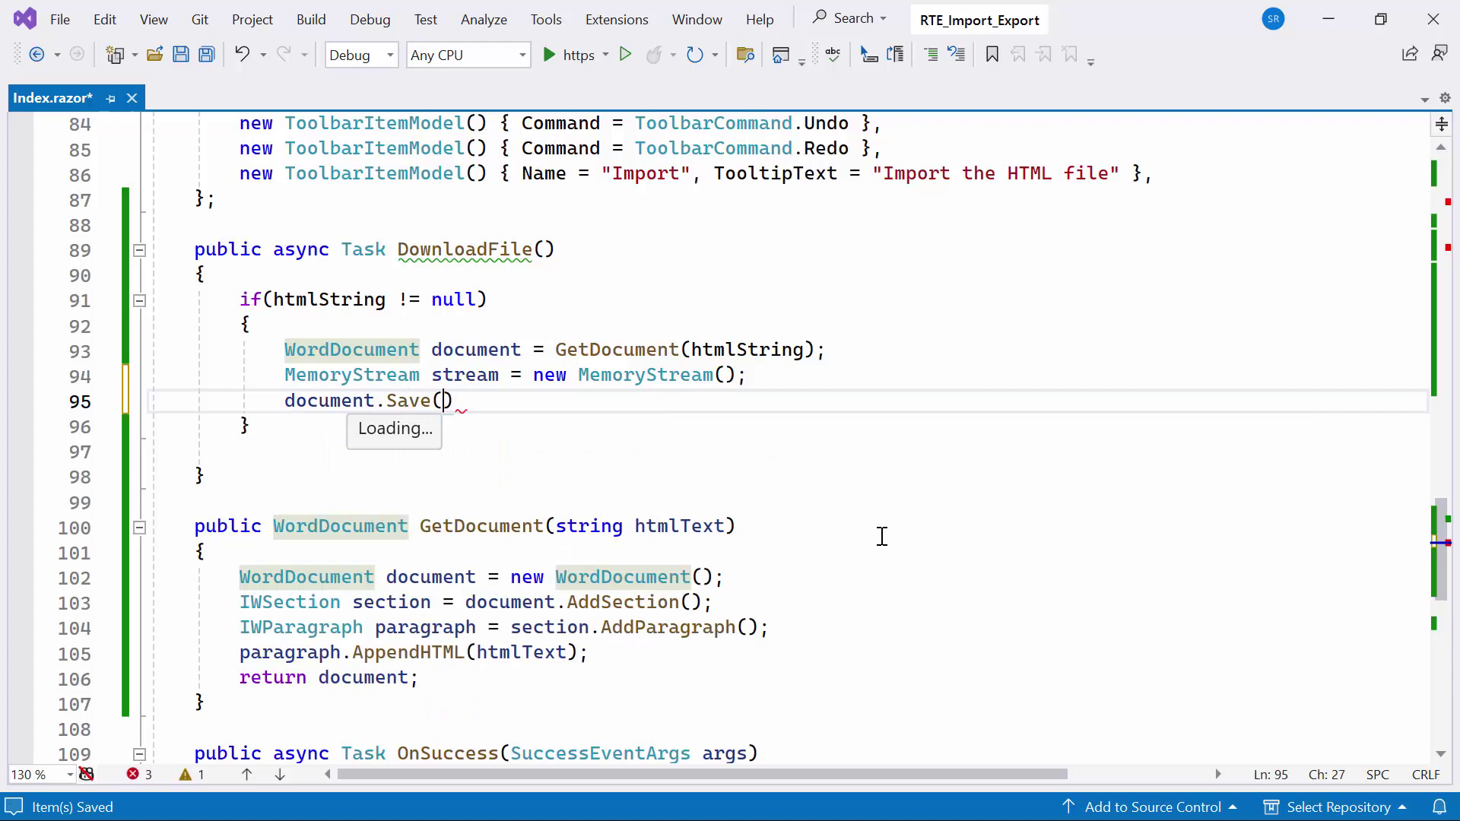
pyautogui.press('Tab')
pyautogui.write(');')
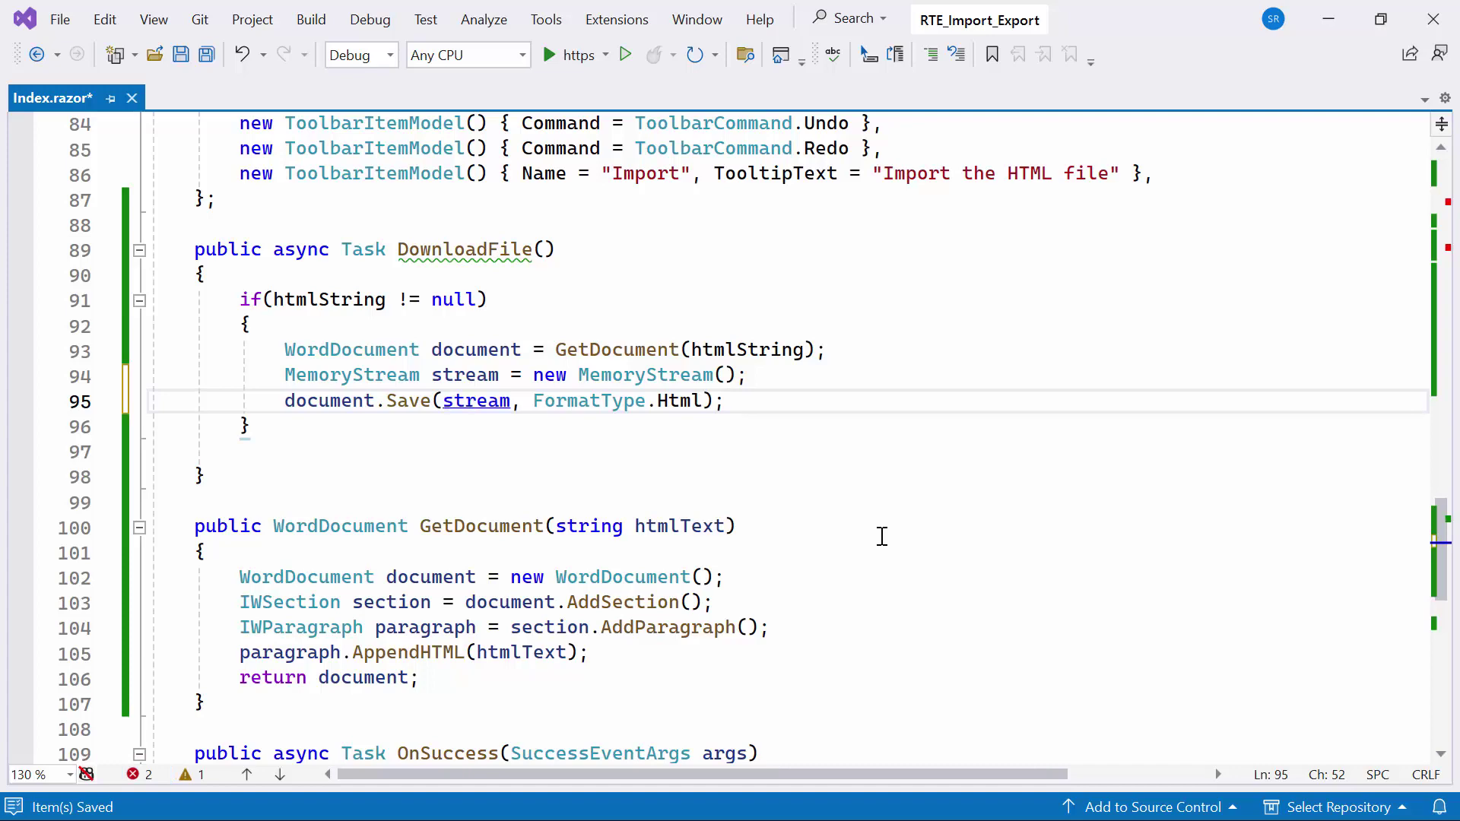
pyautogui.hotkey('ctrl', 's')
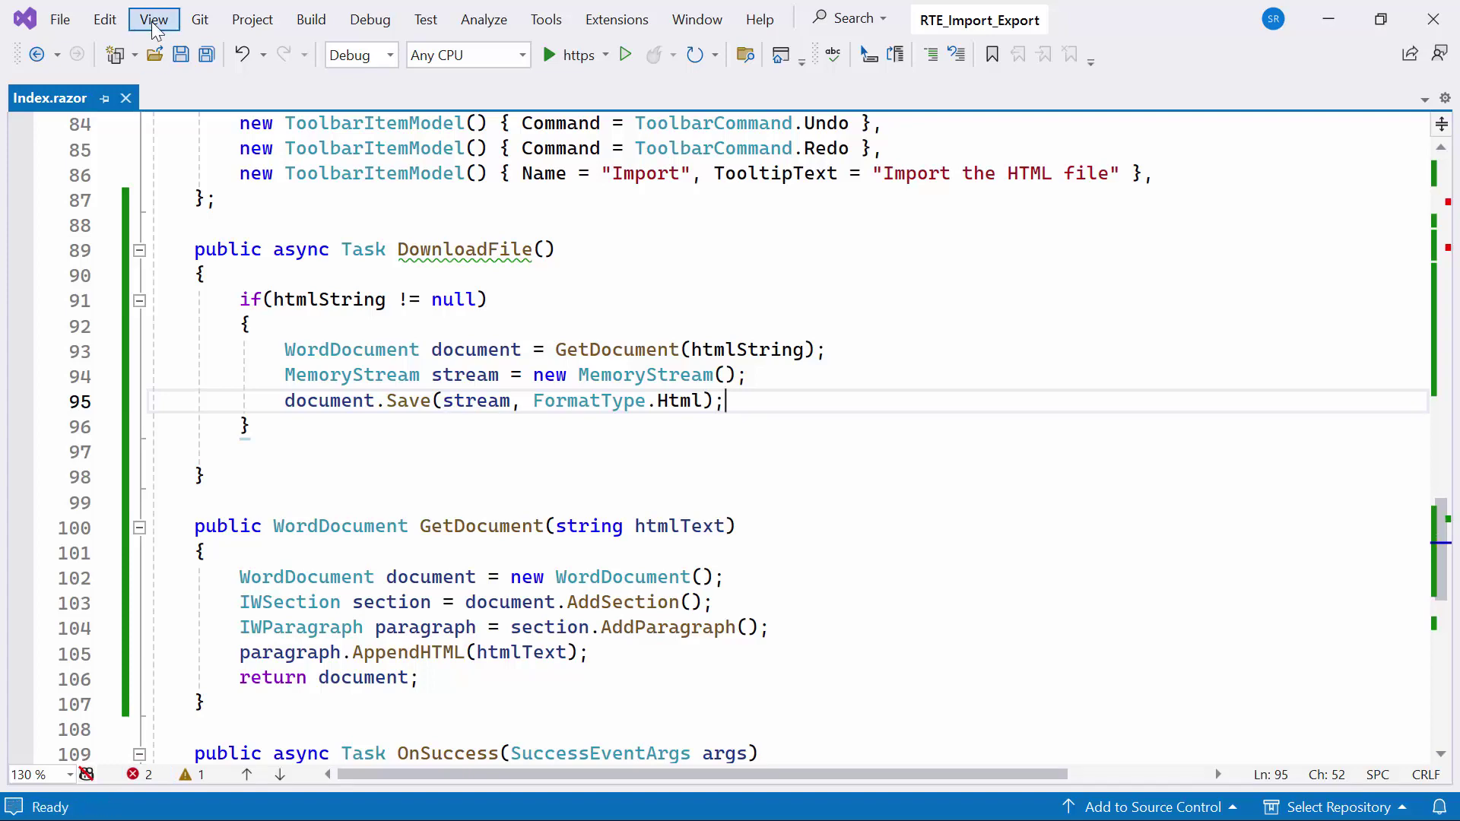
# - Open _Host.cshtml from Solution Explorer with the editor at full width
pyautogui.click(154, 20)
pyautogui.click(158, 101)
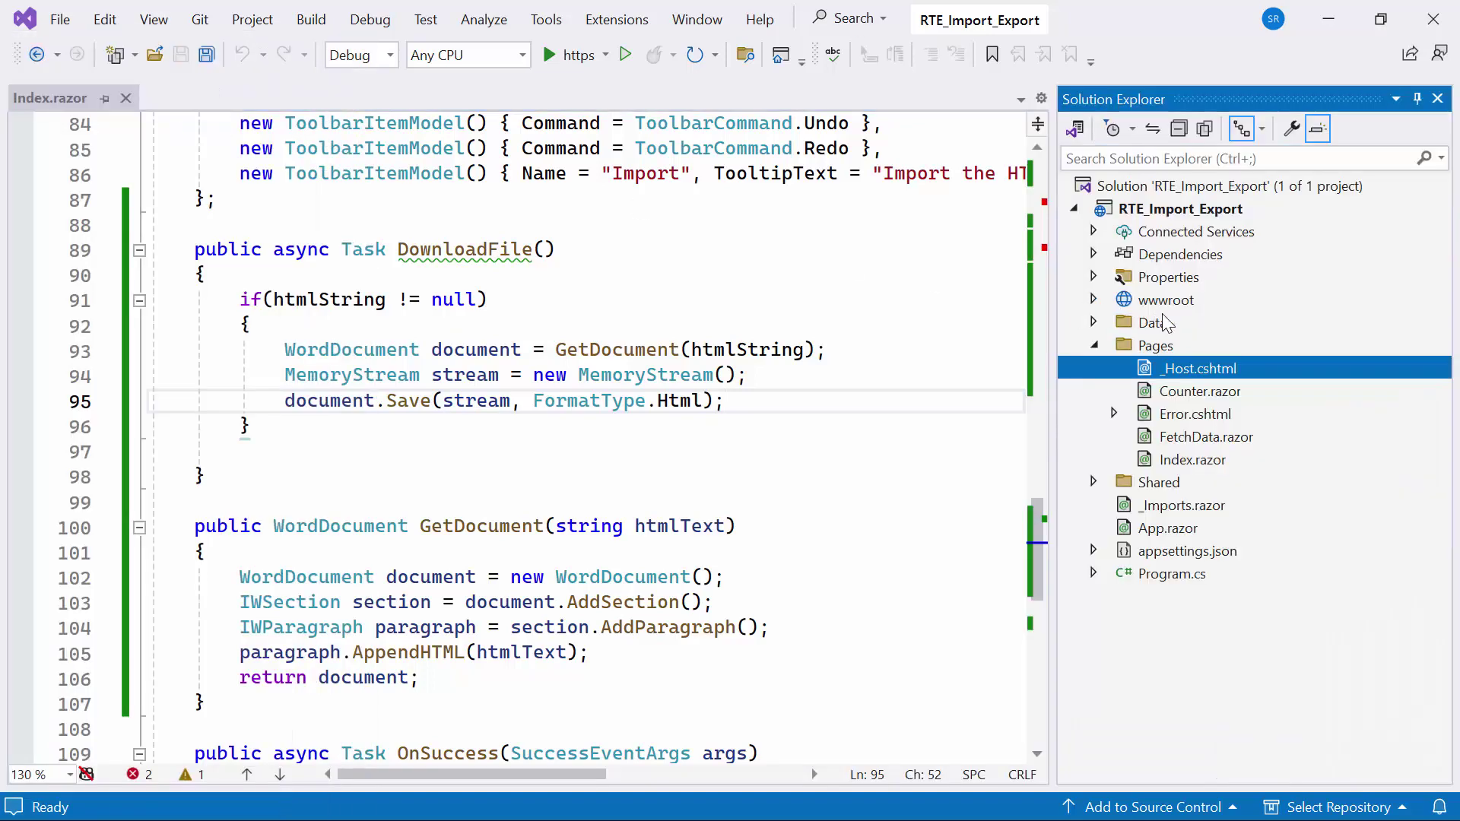
pyautogui.doubleClick(1216, 373)
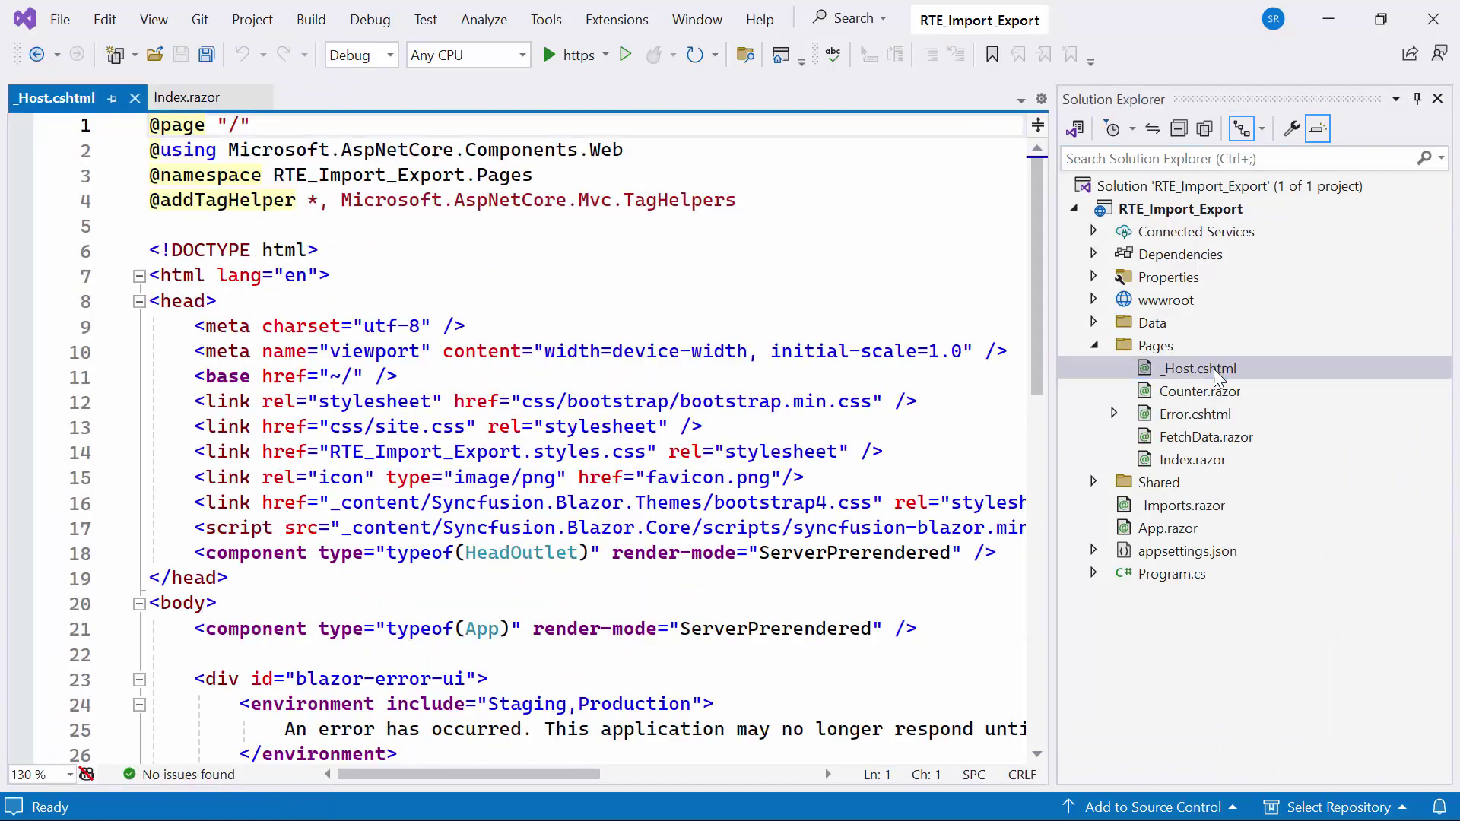
pyautogui.click(1437, 100)
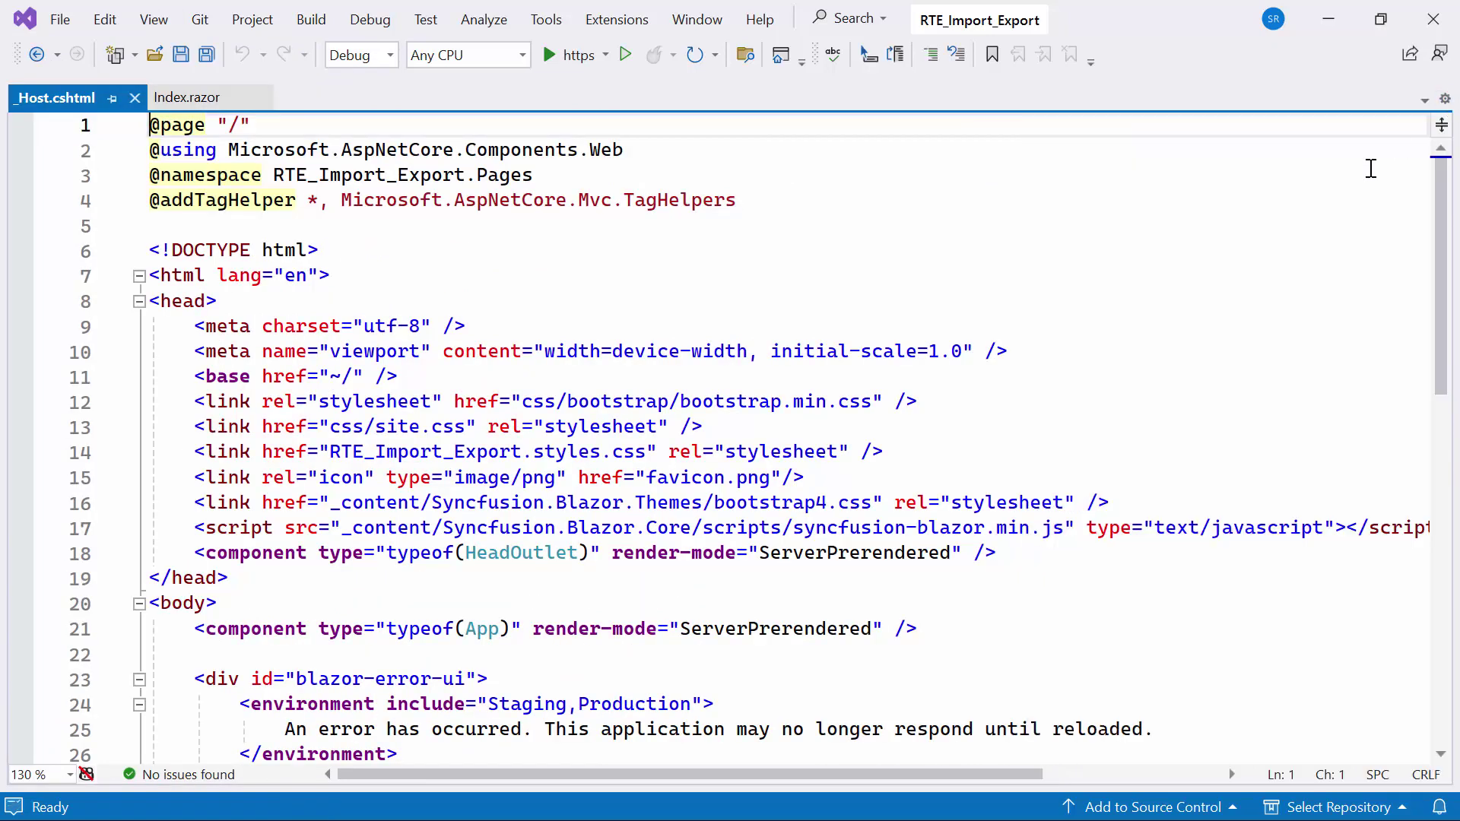
pyautogui.scroll(-4, 1028, 331)
pyautogui.scroll(-3, 1031, 333)
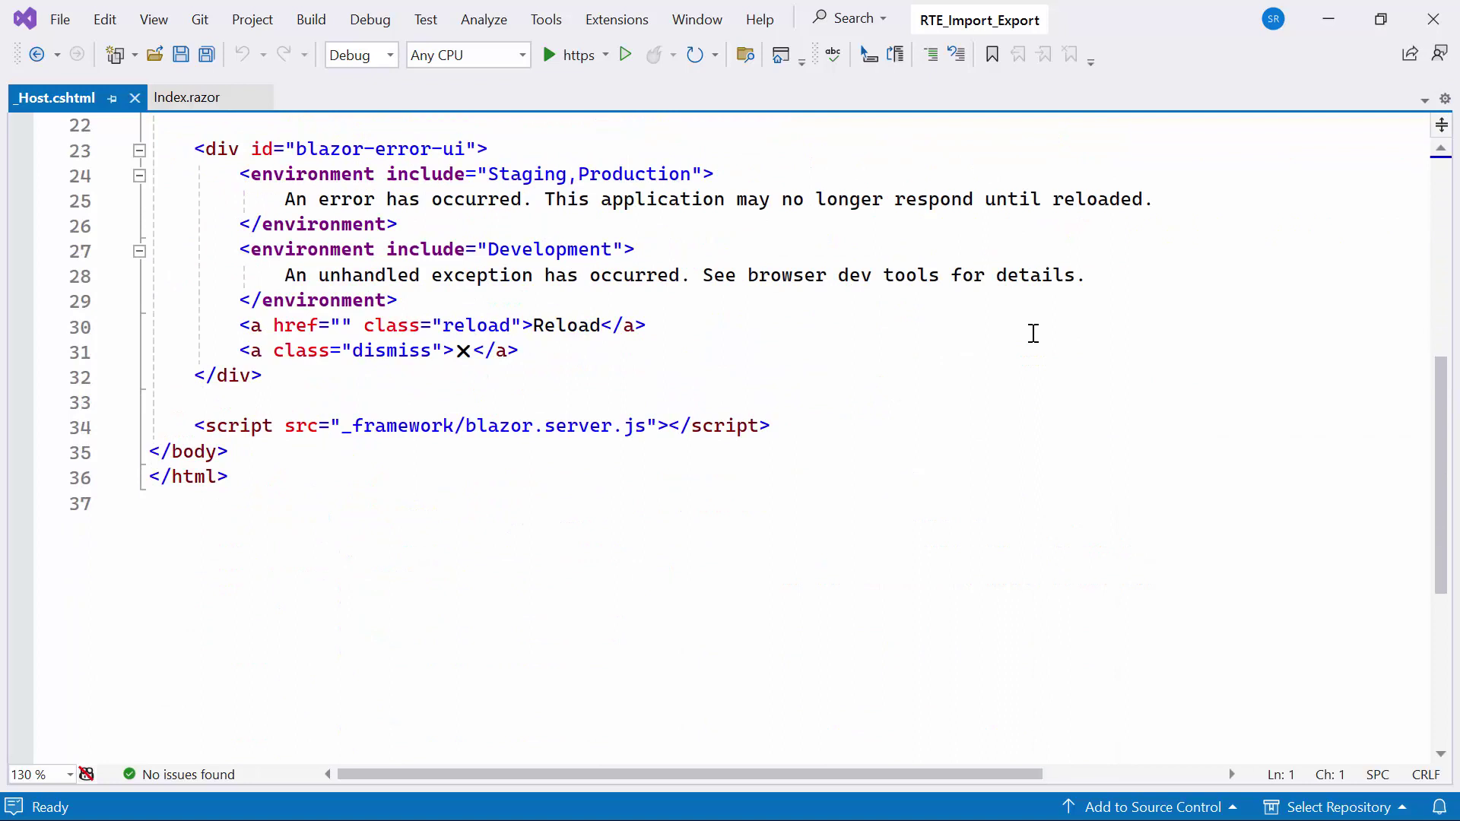
pyautogui.scroll(-3, 1033, 333)
# - Add a script with function saveAsFile and an if(msSaveBlob) check after blazor.server.js
pyautogui.click(824, 200)
pyautogui.press('Return')
pyautogui.write('<script')
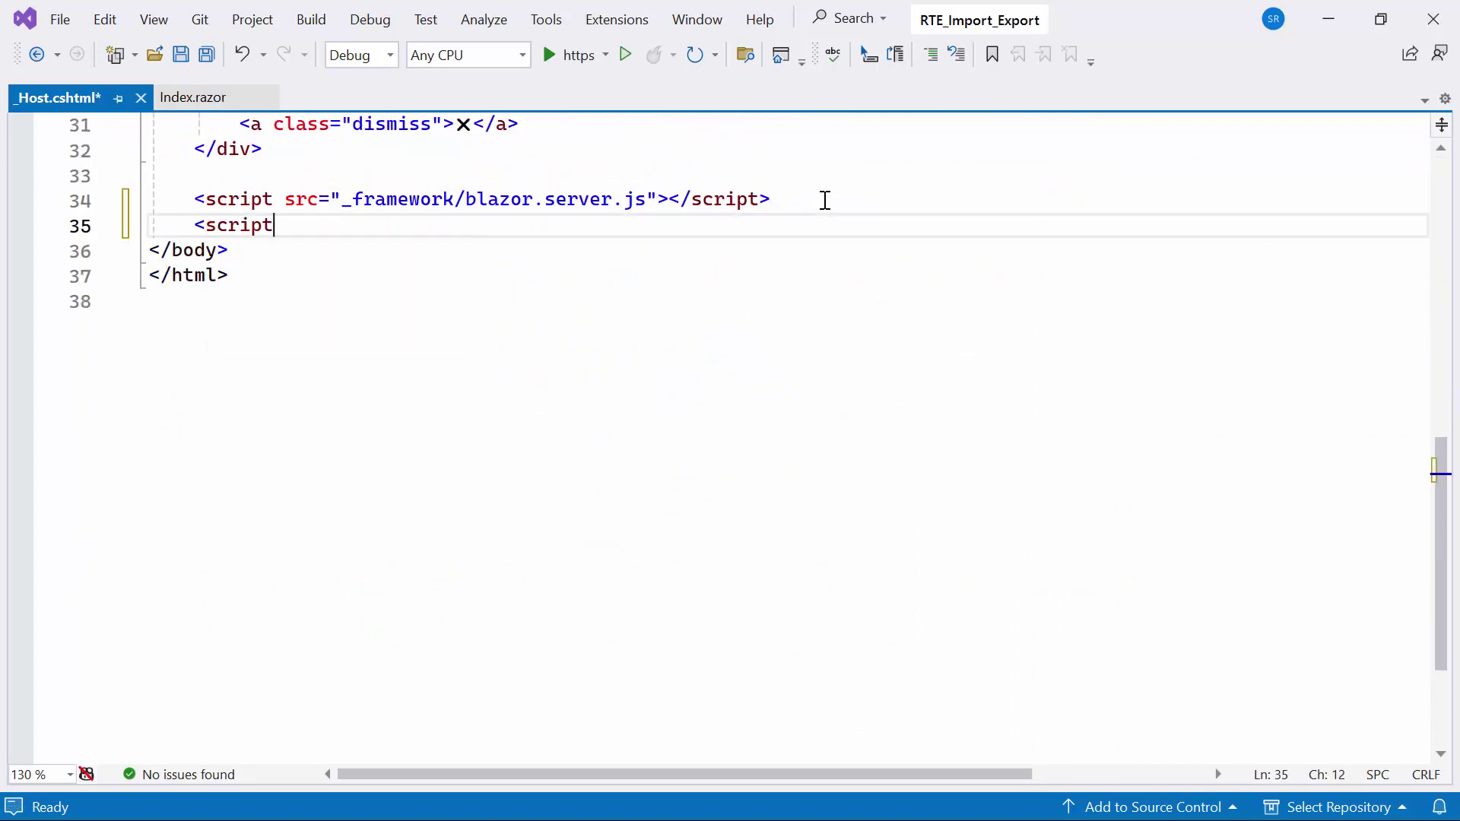
pyautogui.write('>')
pyautogui.press('Return')
pyautogui.write('function saveAsFile(filename, bytesBase64)')
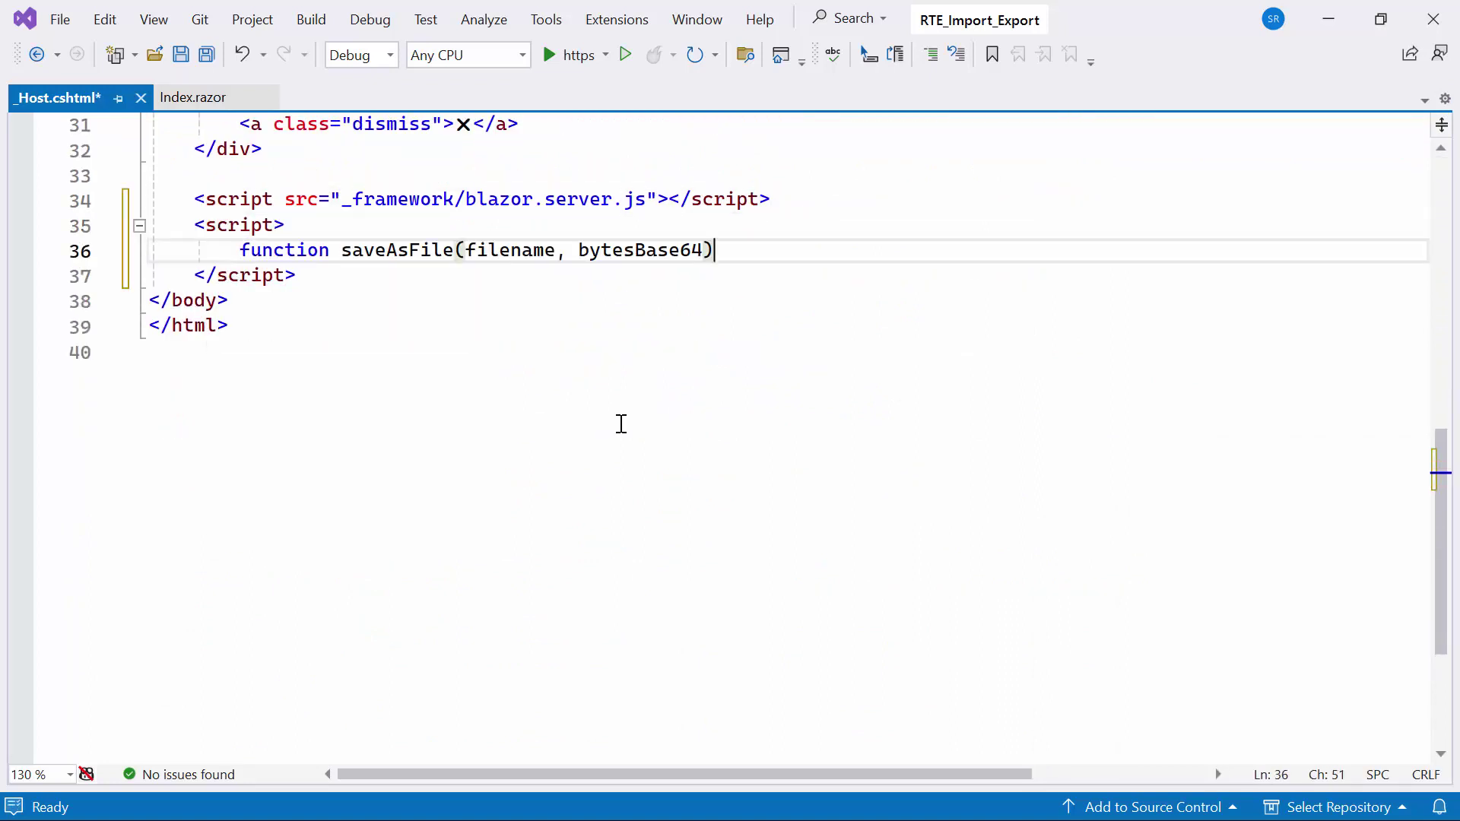
pyautogui.press('Return')
pyautogui.write('{')
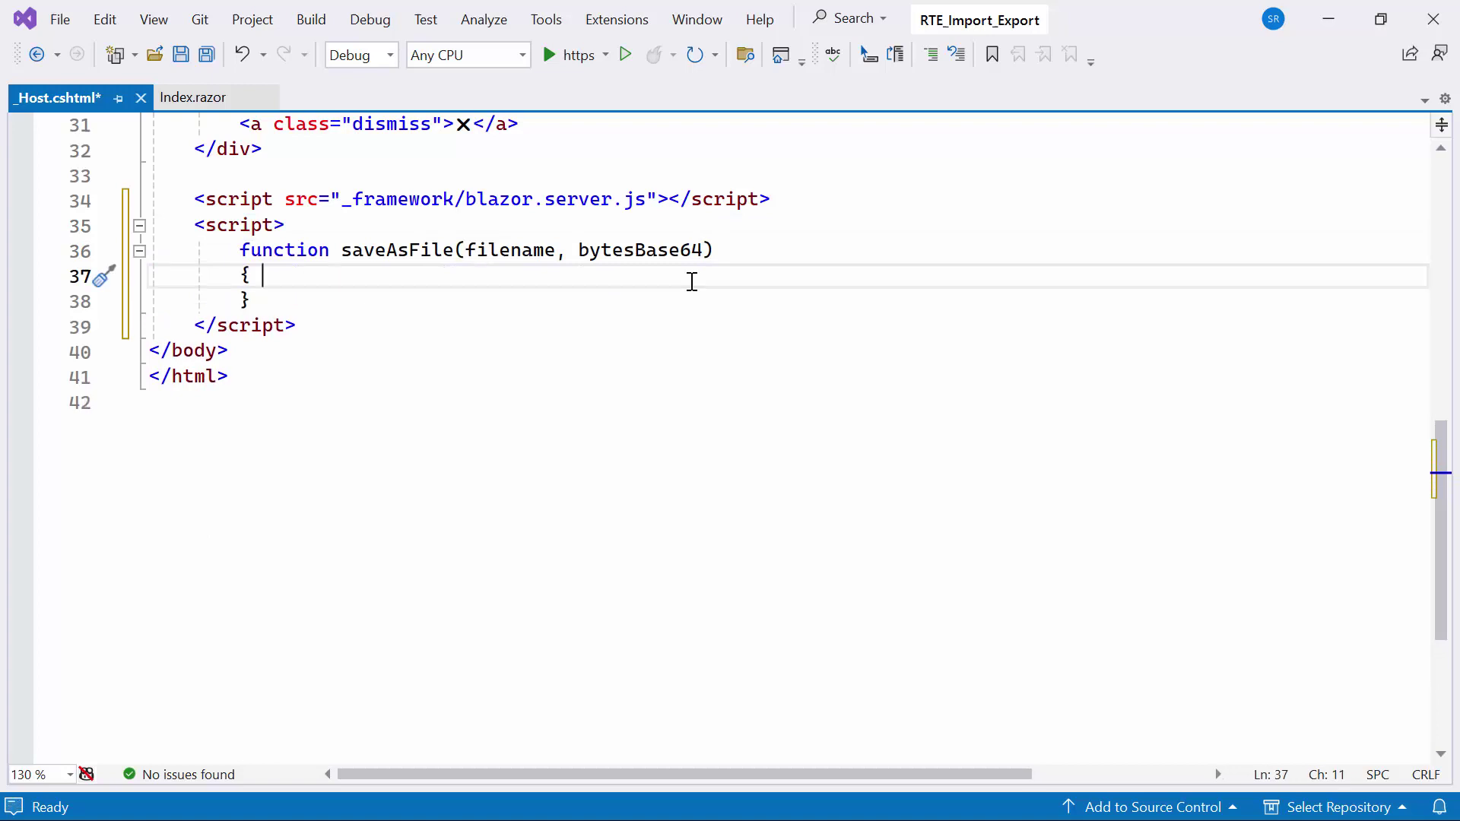
pyautogui.press('Return')
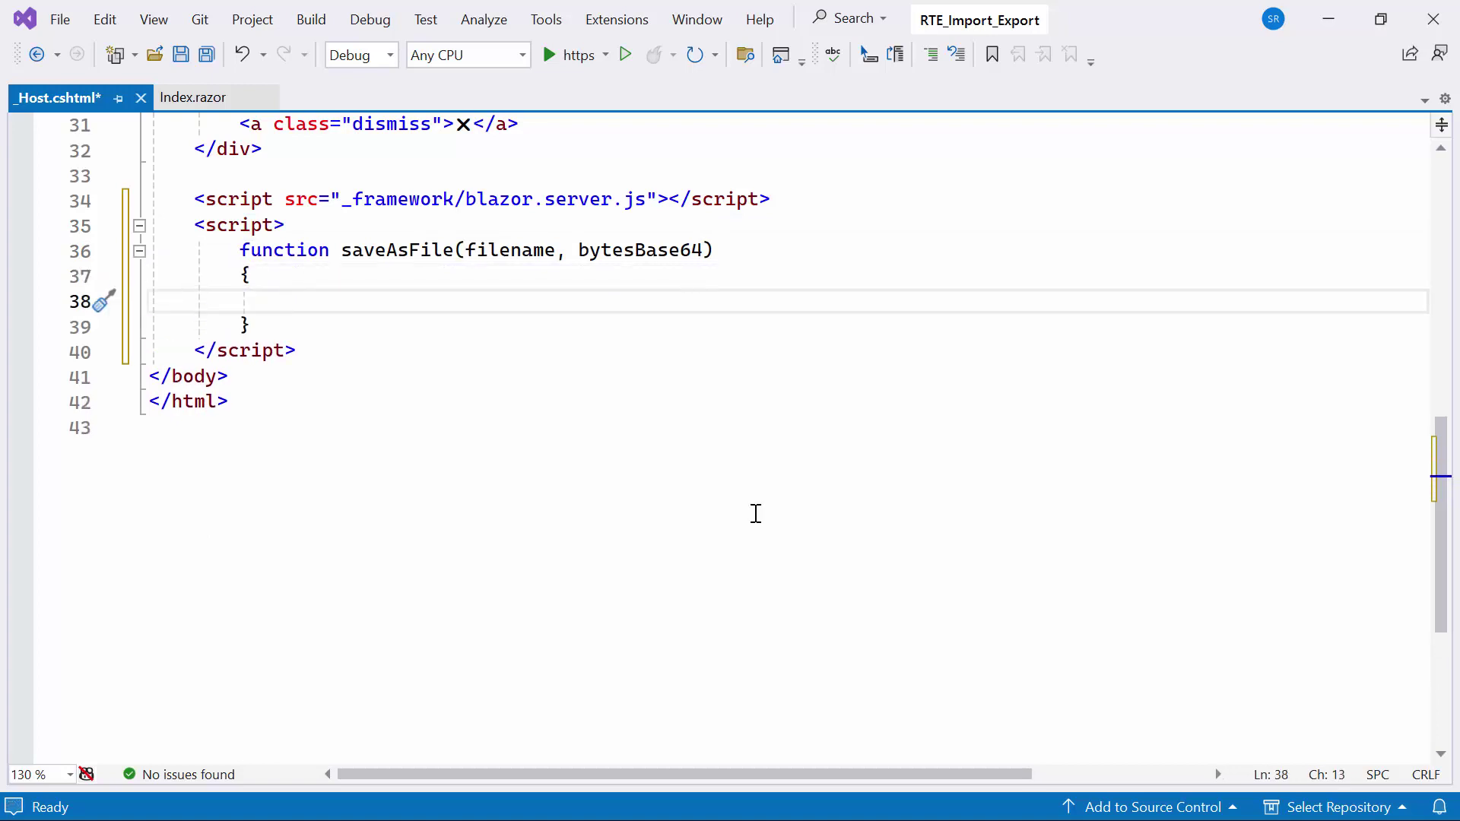
pyautogui.write('if (navigator.msSaveBlob)')
pyautogui.press('Return')
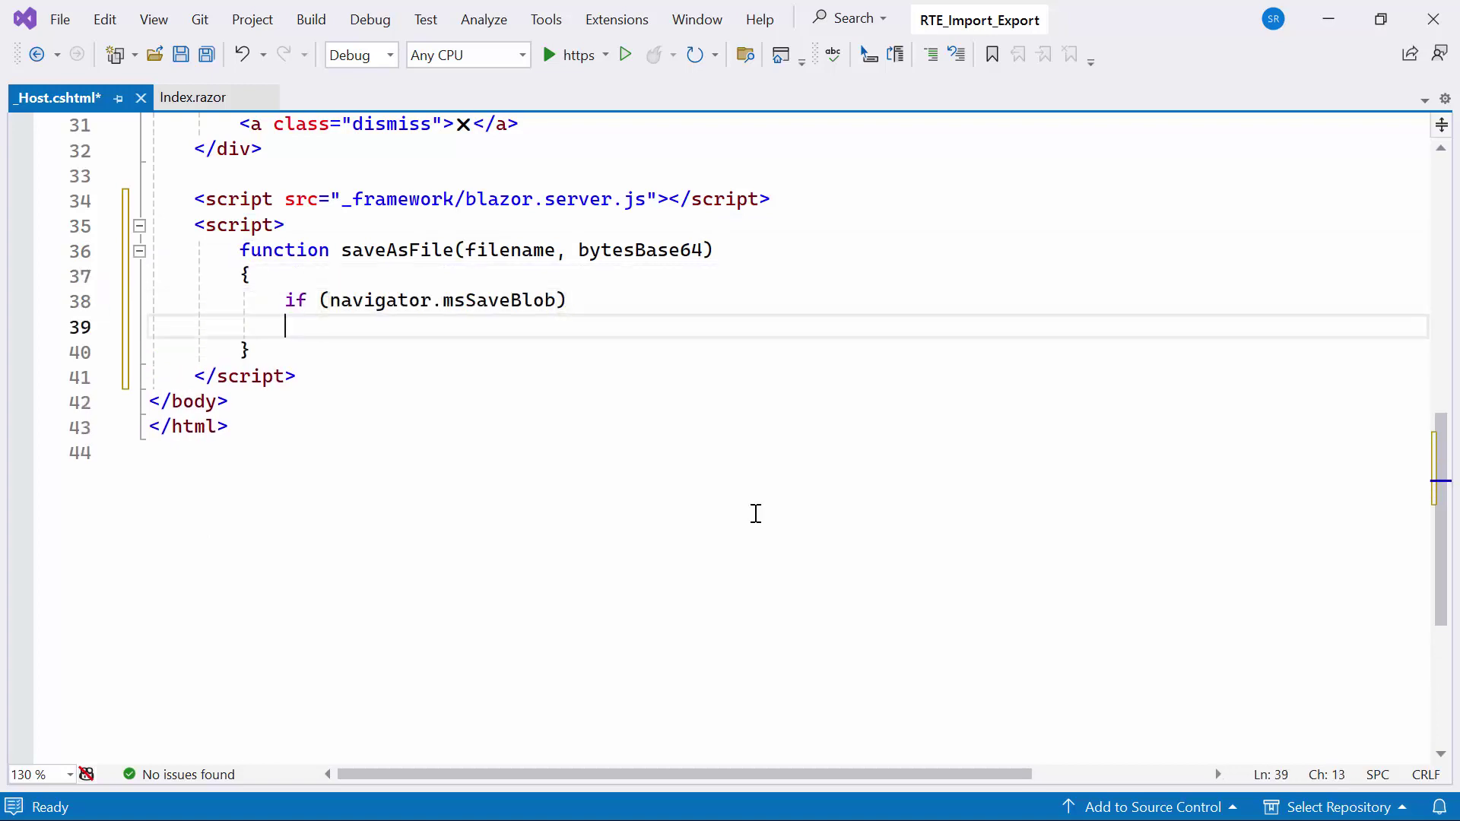
pyautogui.write('{')
pyautogui.press('Return')
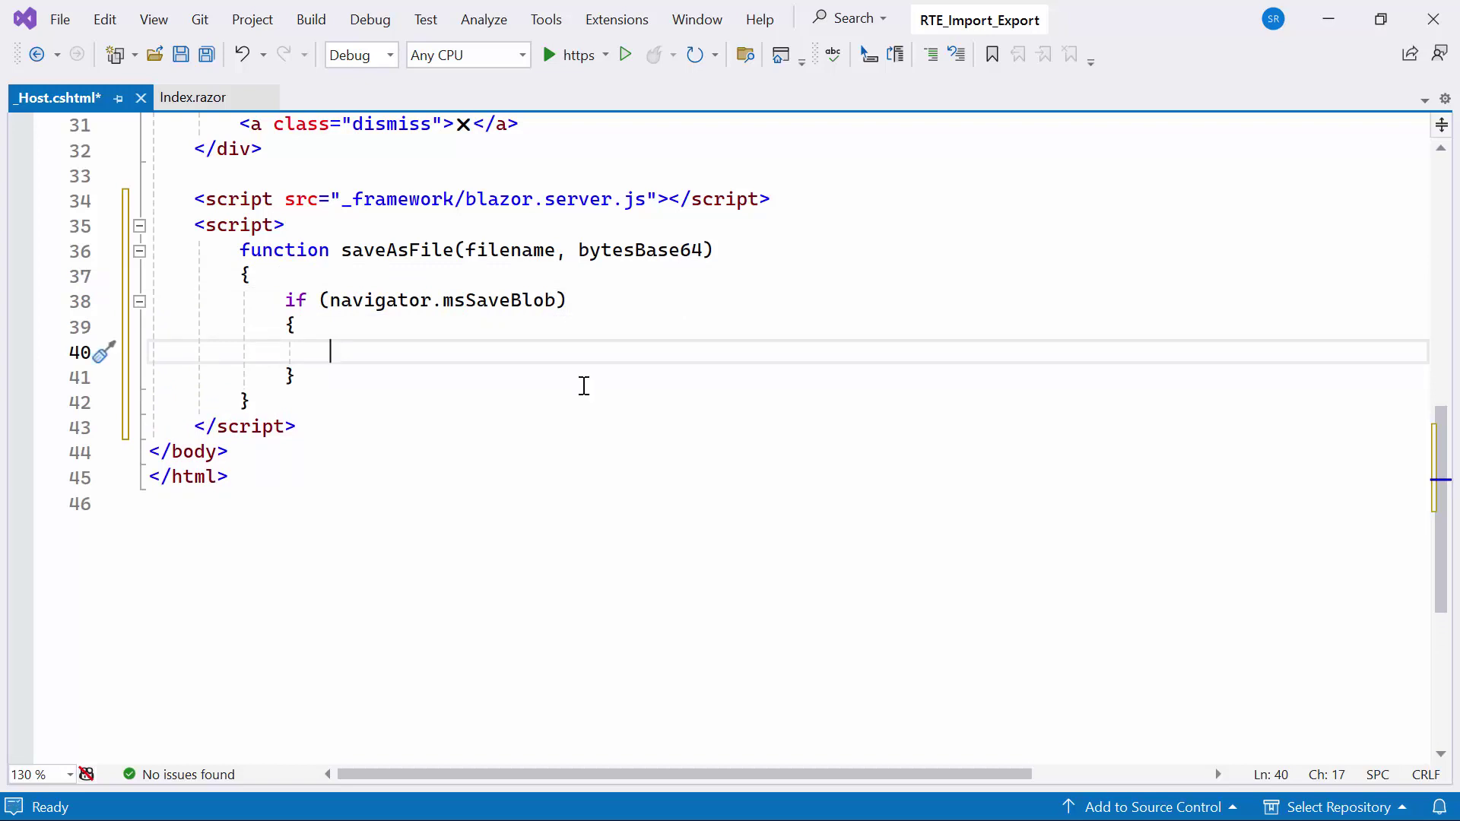
# - Paste the Base64 blob-saving code into the msSaveBlob branch and save _Host.cshtml
pyautogui.write('var data = window.atob(bytesBase64);             var bytes = new Uint8Array(data.length);             for (var i = 0; i < data.length; i++) {                 bytes[i] = data.charCodeAt(i);             }             var blob = new Blob([bytes.buffer], { type: "application/octet-stream" });             navigator.msSaveBlob(blob, filename);')
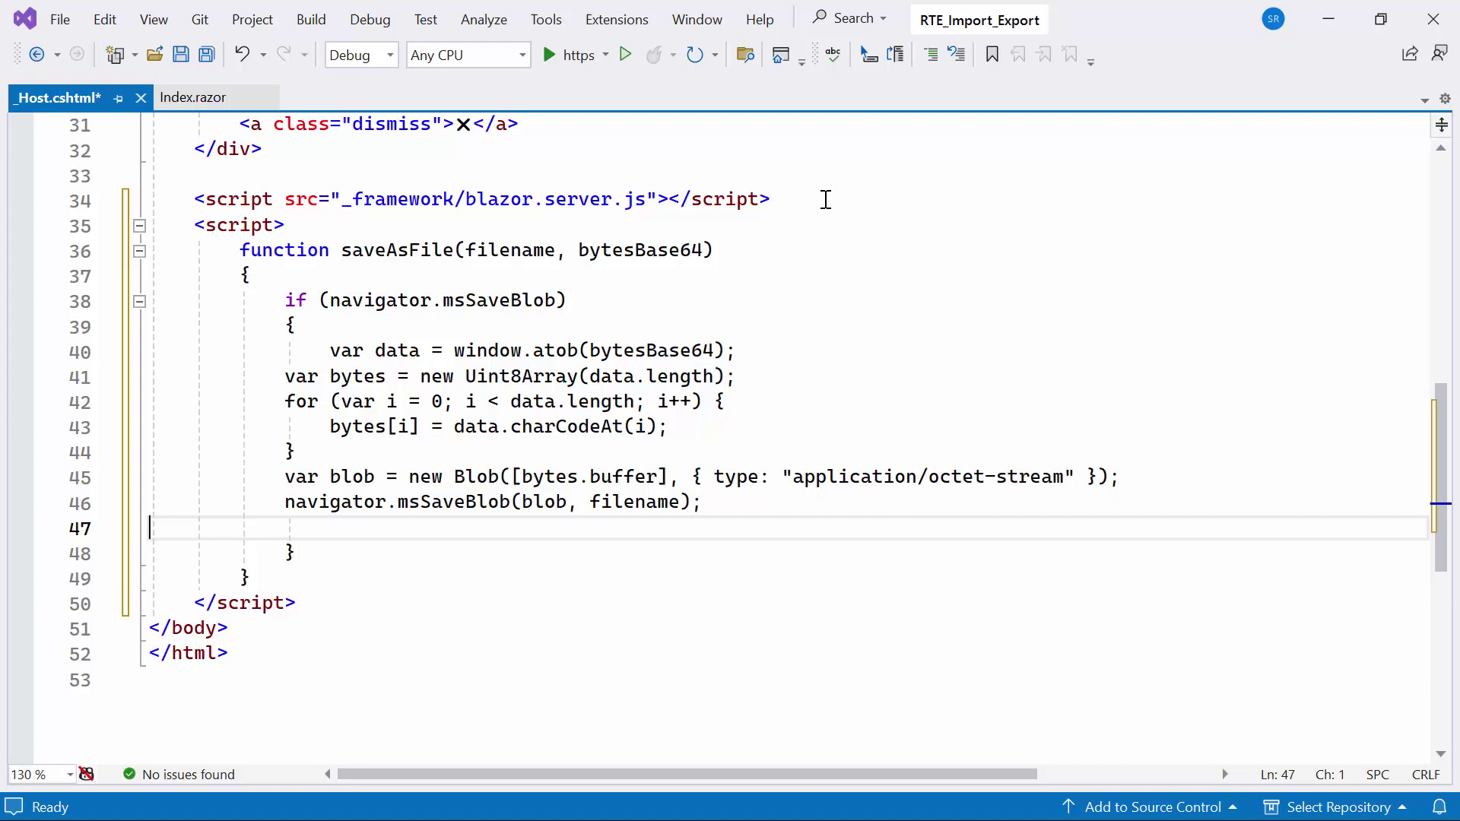
pyautogui.press('Delete')
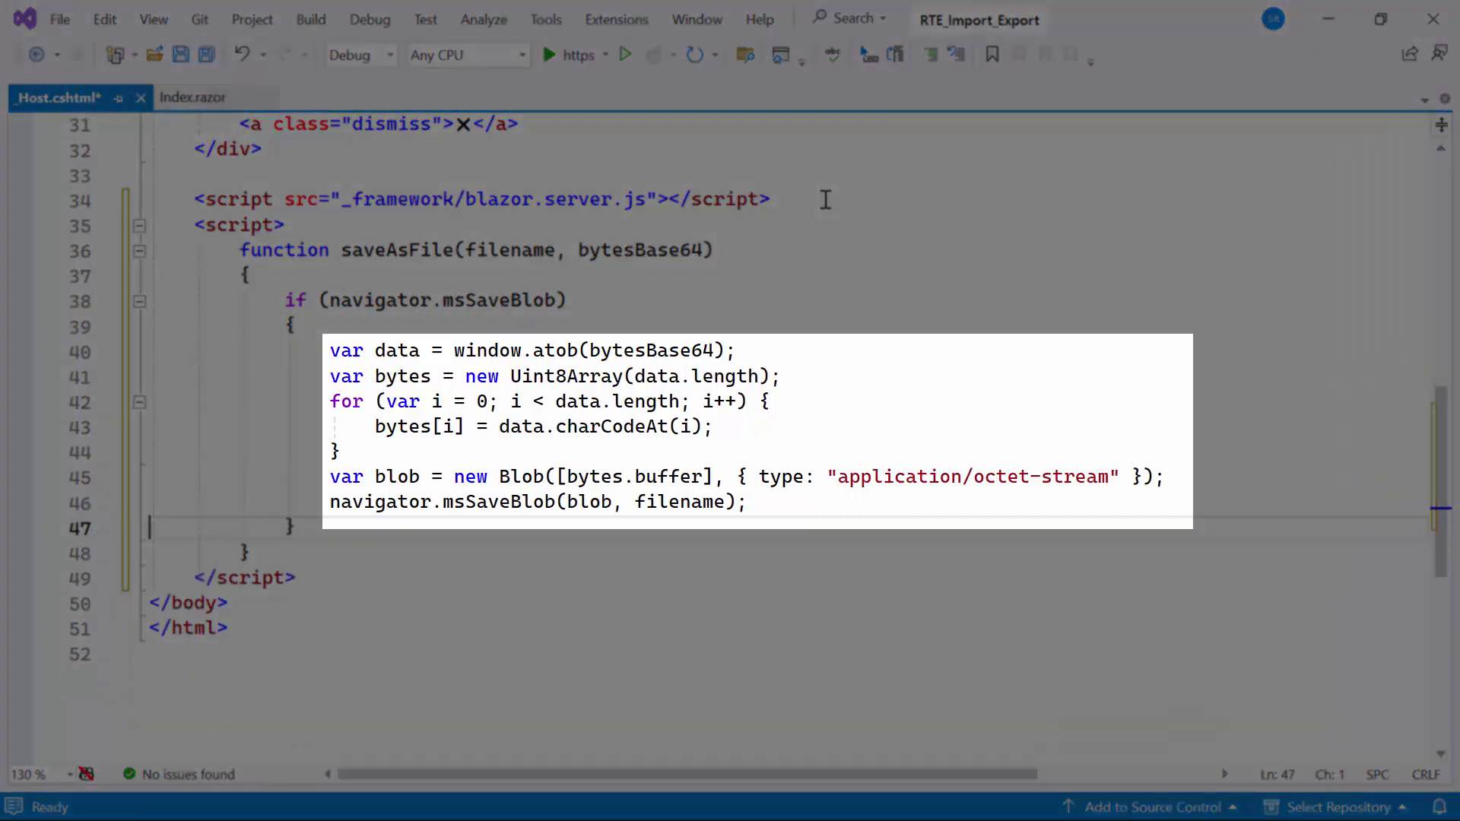
pyautogui.hotkey('ctrl', 's')
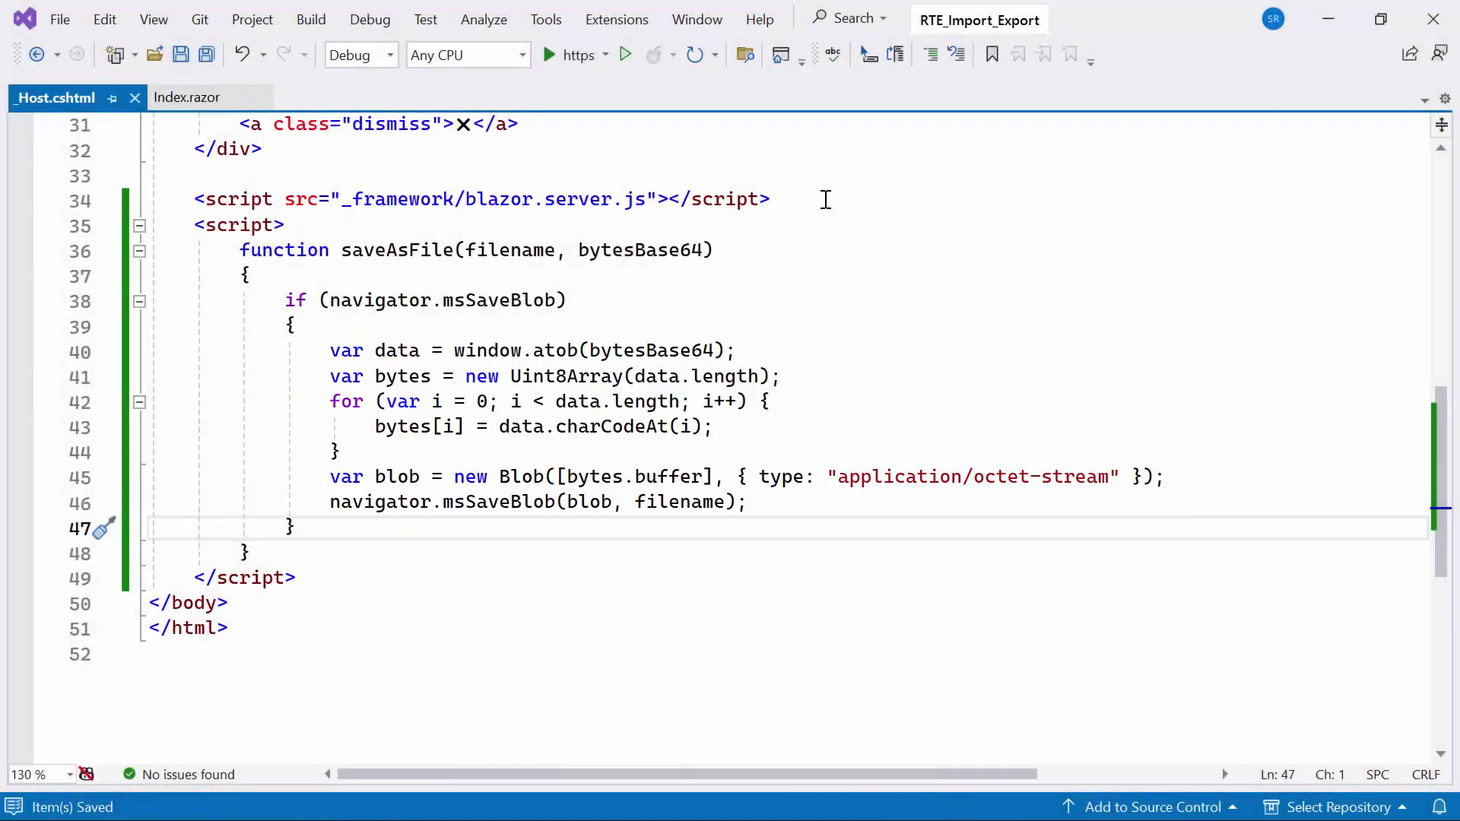
# - Add an else branch that downloads the file through a temporary createElement('a') link
pyautogui.click(567, 534)
pyautogui.press('Return')
pyautogui.write('else')
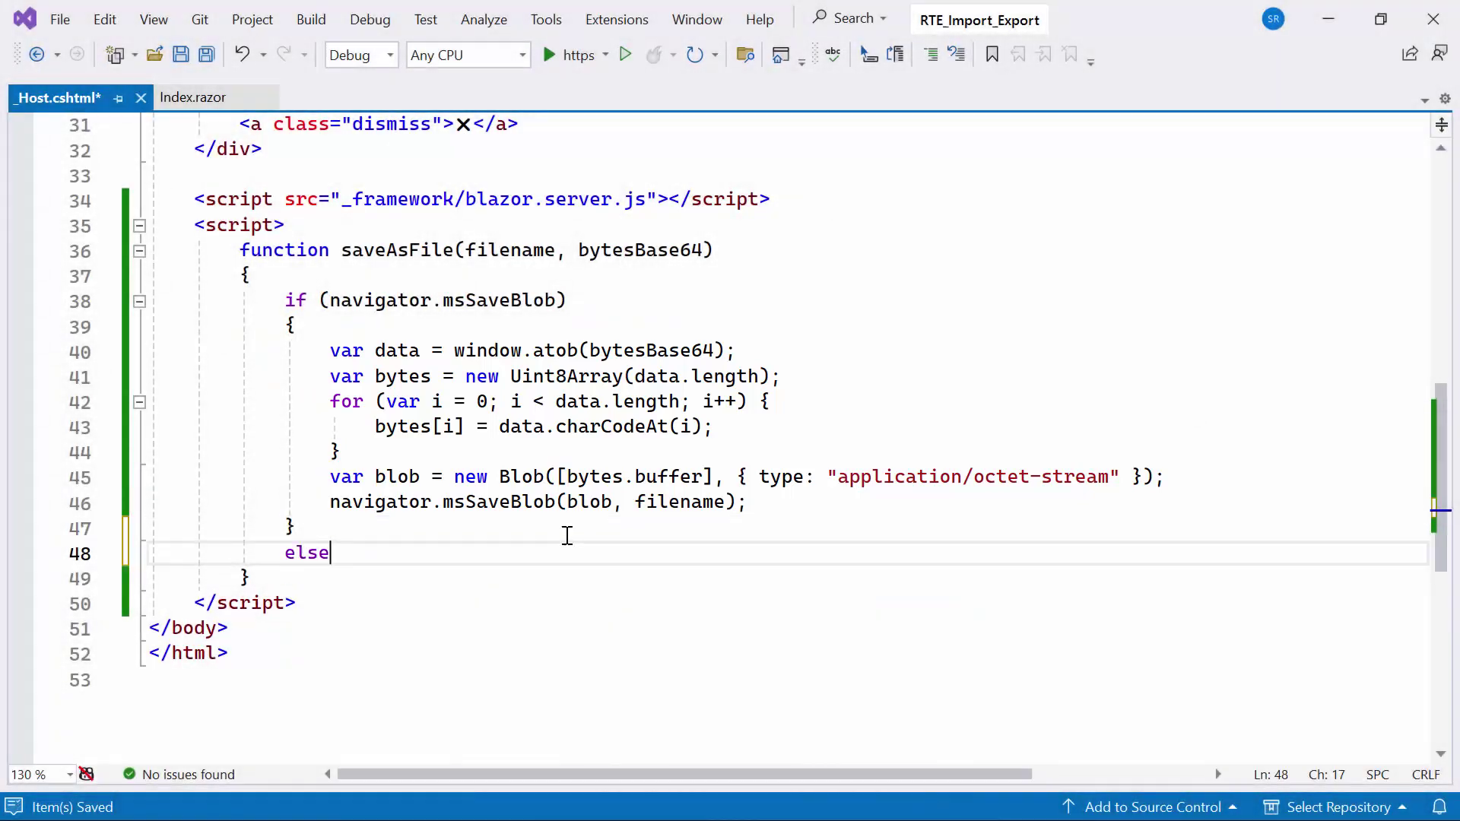
pyautogui.press('Return')
pyautogui.write('{')
pyautogui.press('Return')
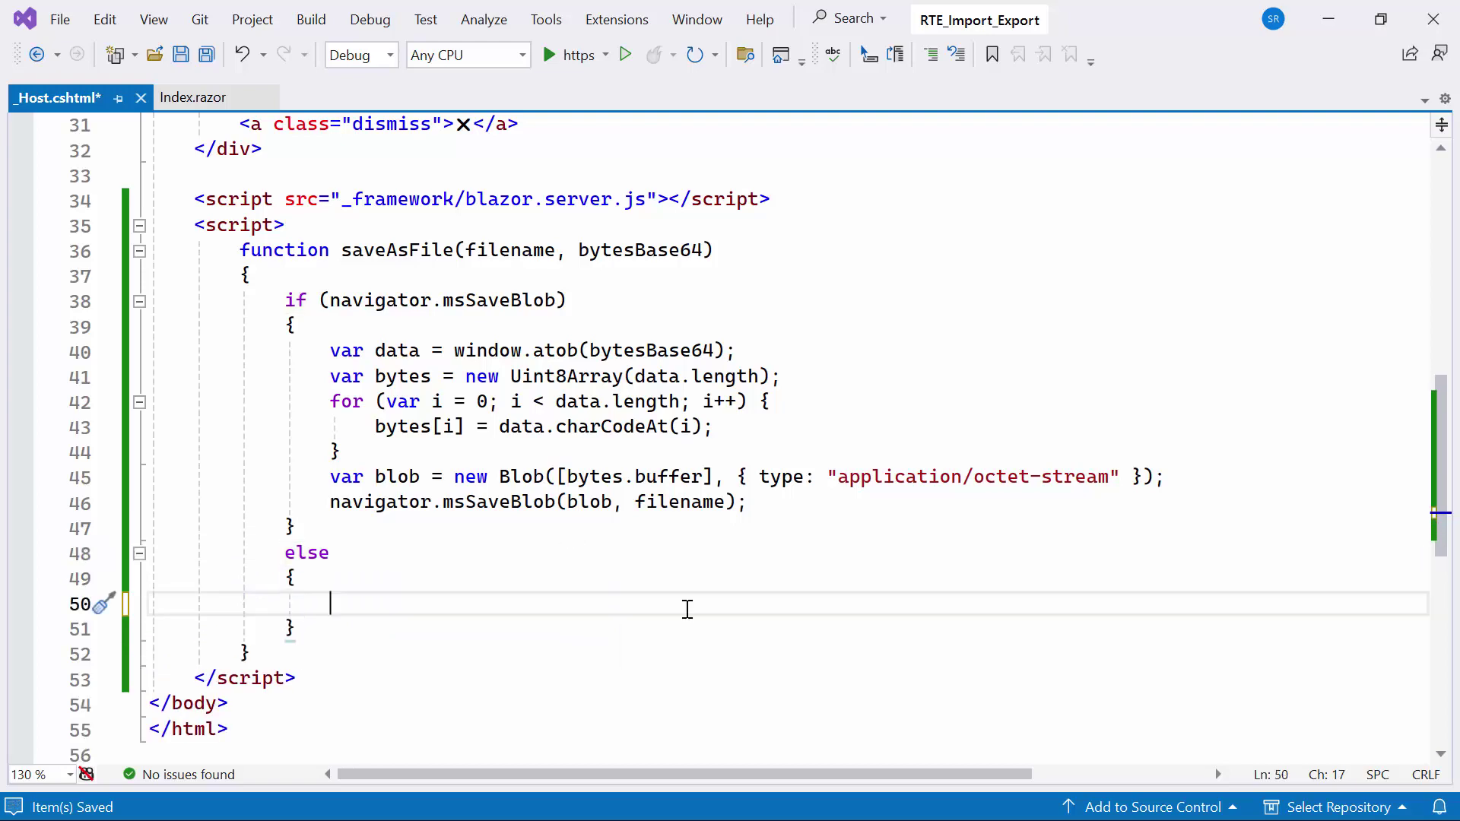
pyautogui.scroll(-3, 567, 533)
pyautogui.write('var link = document.createElement(\'a\');             link.download = filename;             link.href = "data:application/octet-stream;base64," + bytesBase64;             document.body.appendChild(link); // Needed for Firefox             link.click();             document.body.removeChild(link);')
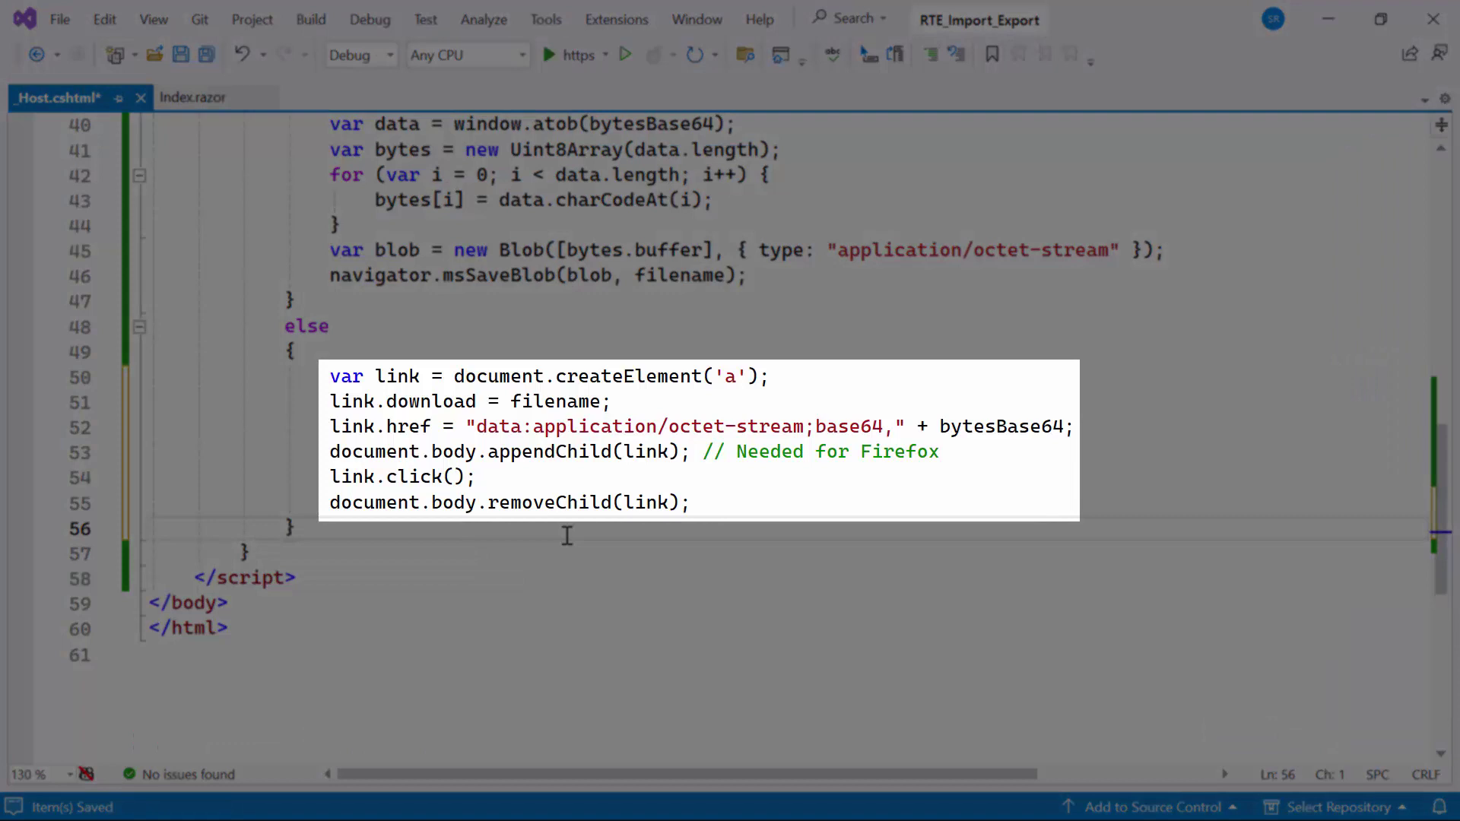
pyautogui.press('Delete')
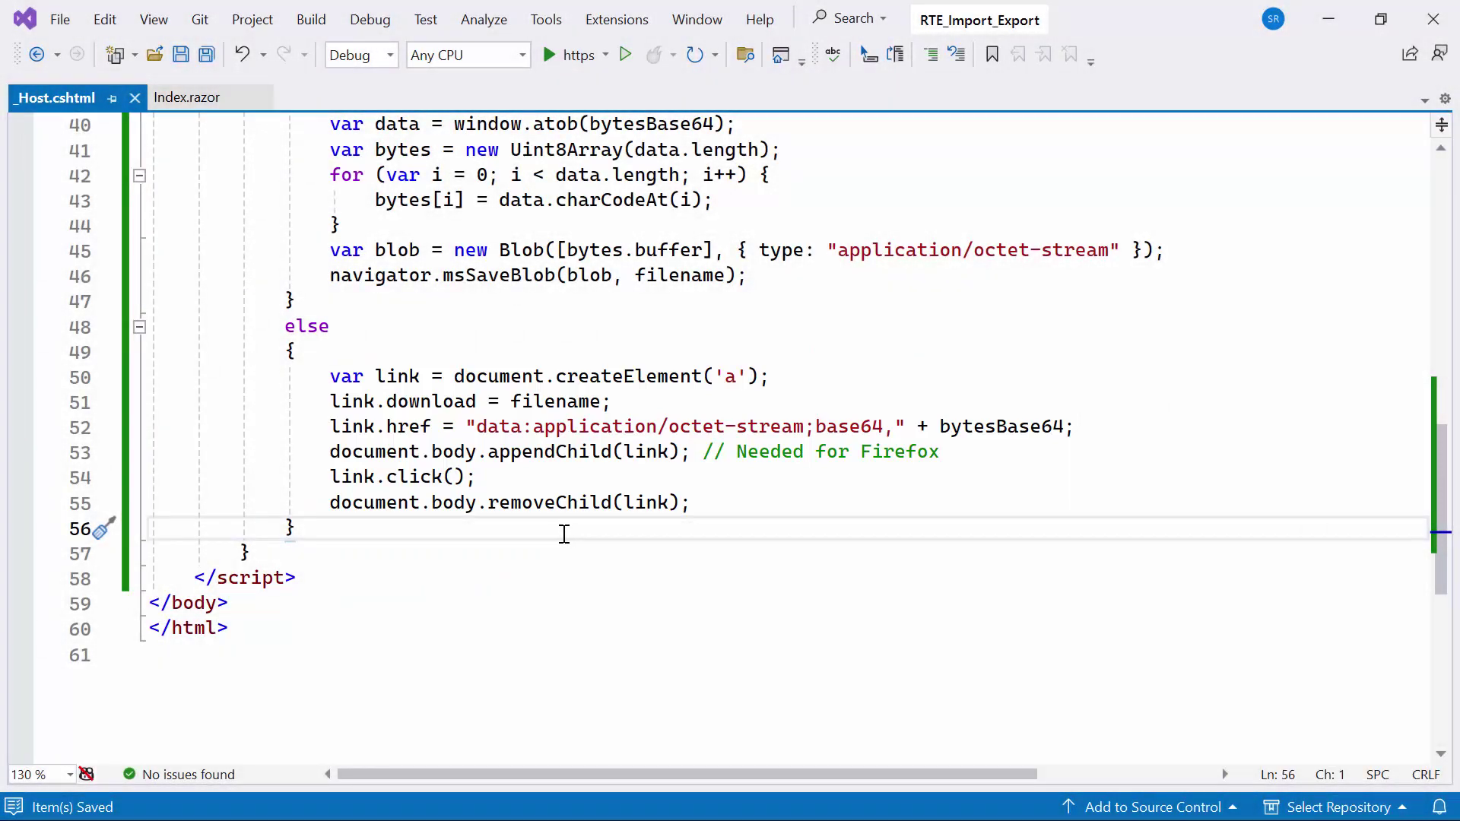
# - Back in Index.razor, declare public async Task SaveAs(IJSRuntime js, string filename, byte[] data) below DownloadFile
pyautogui.click(204, 99)
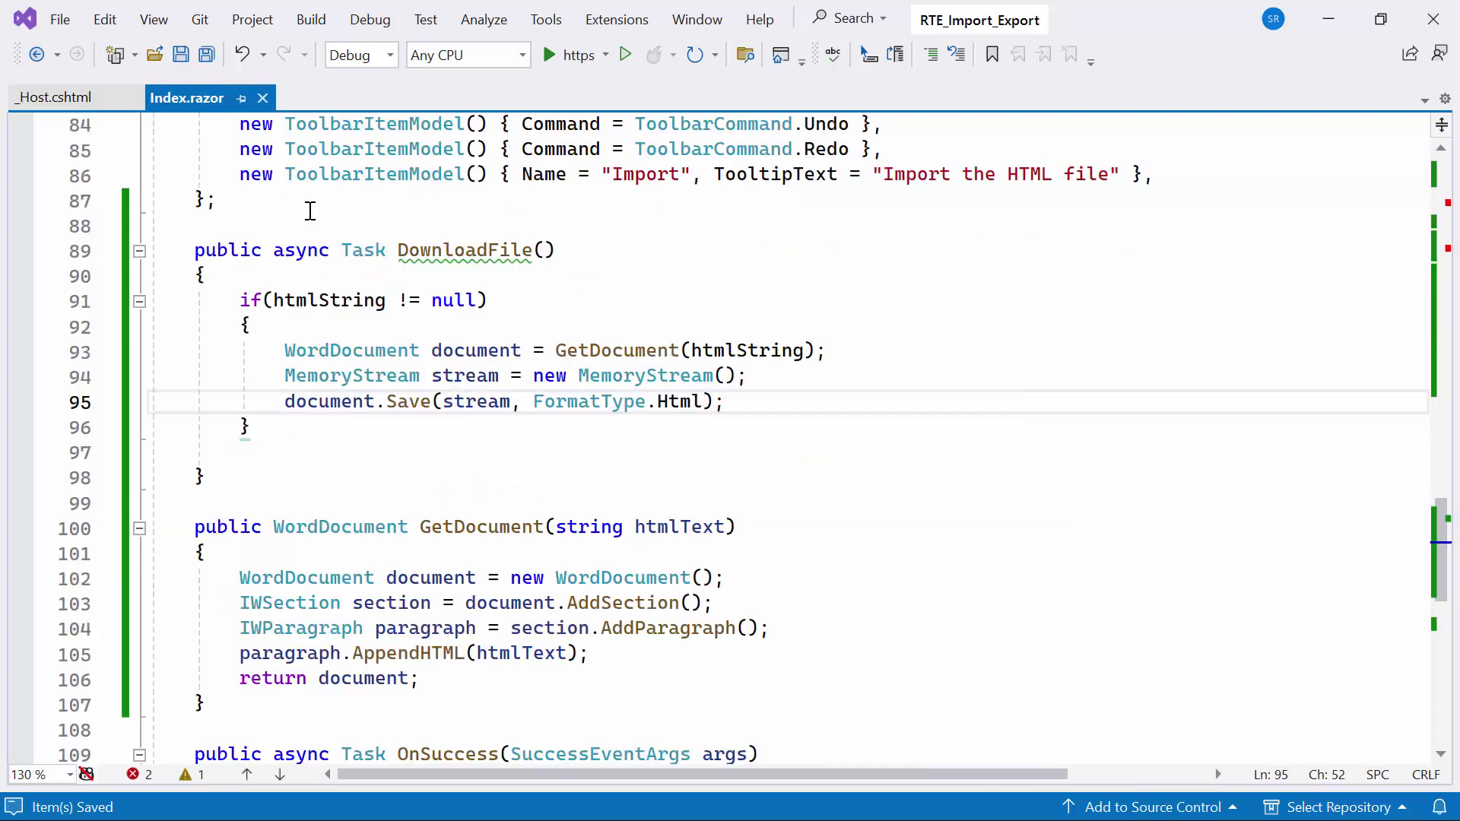
pyautogui.click(384, 469)
pyautogui.press('Return')
pyautogui.press('Return')
pyautogui.write('pub')
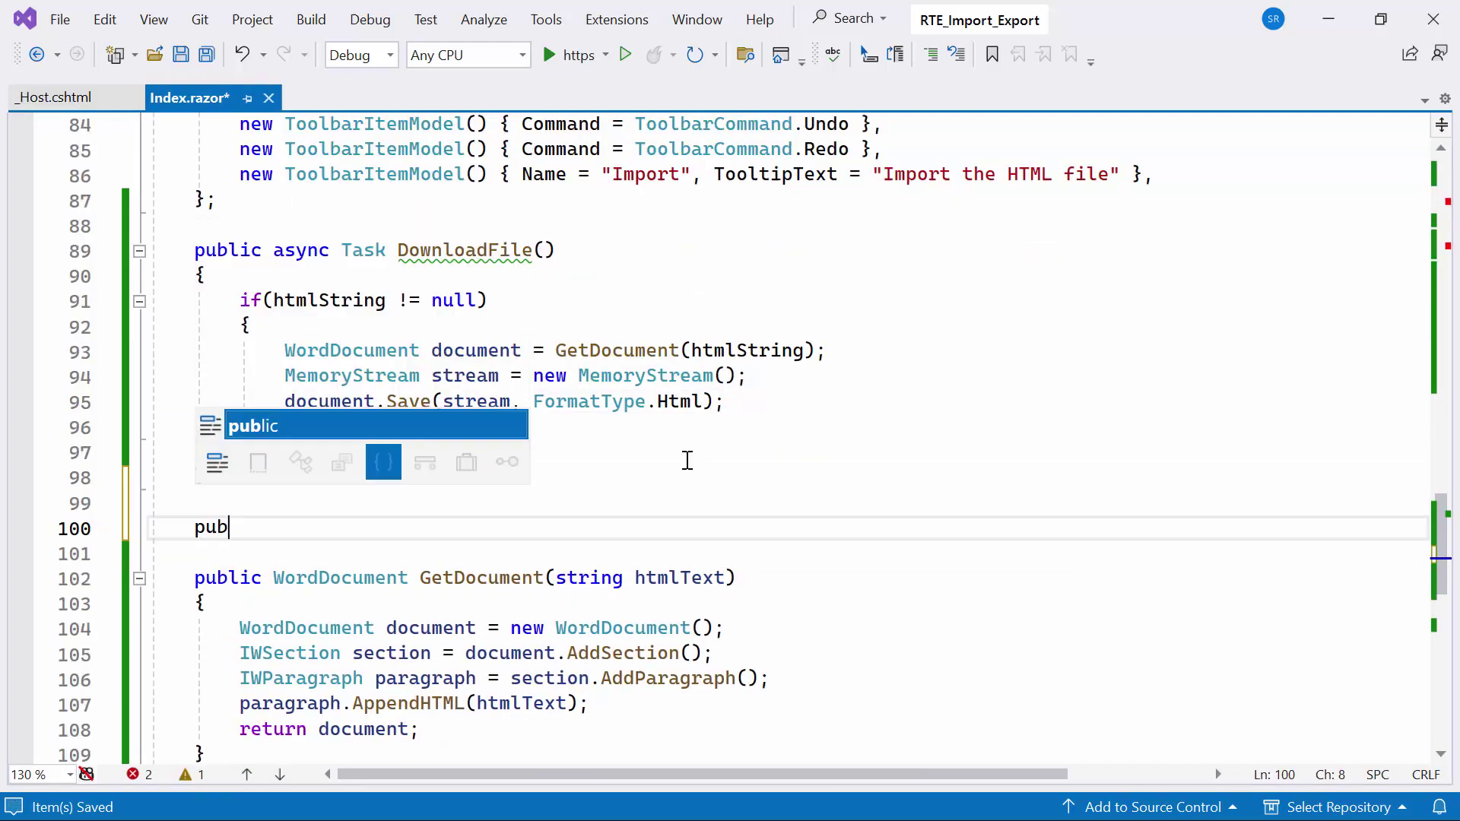
pyautogui.write('lic async ')
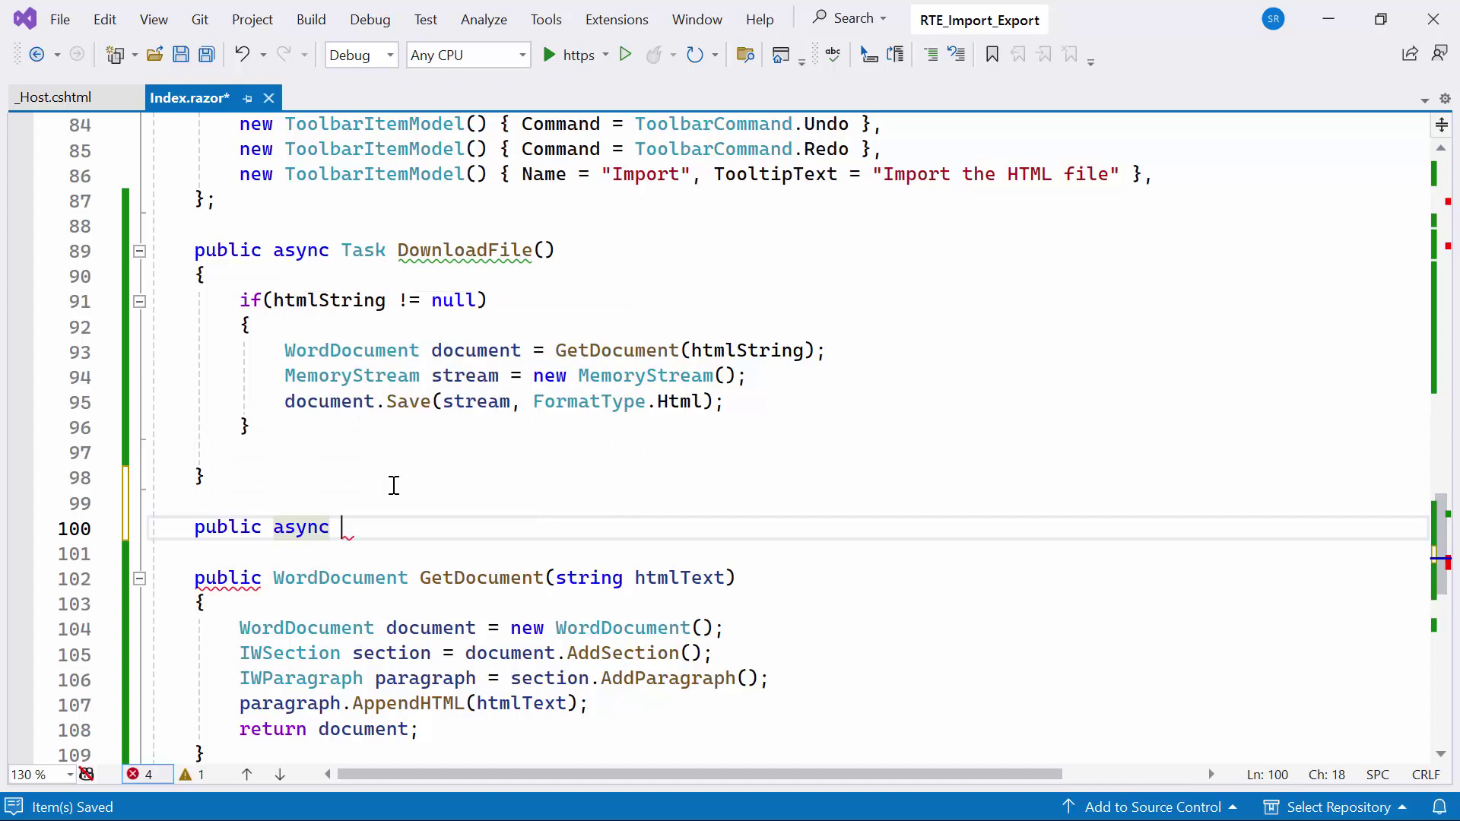
pyautogui.write('Task')
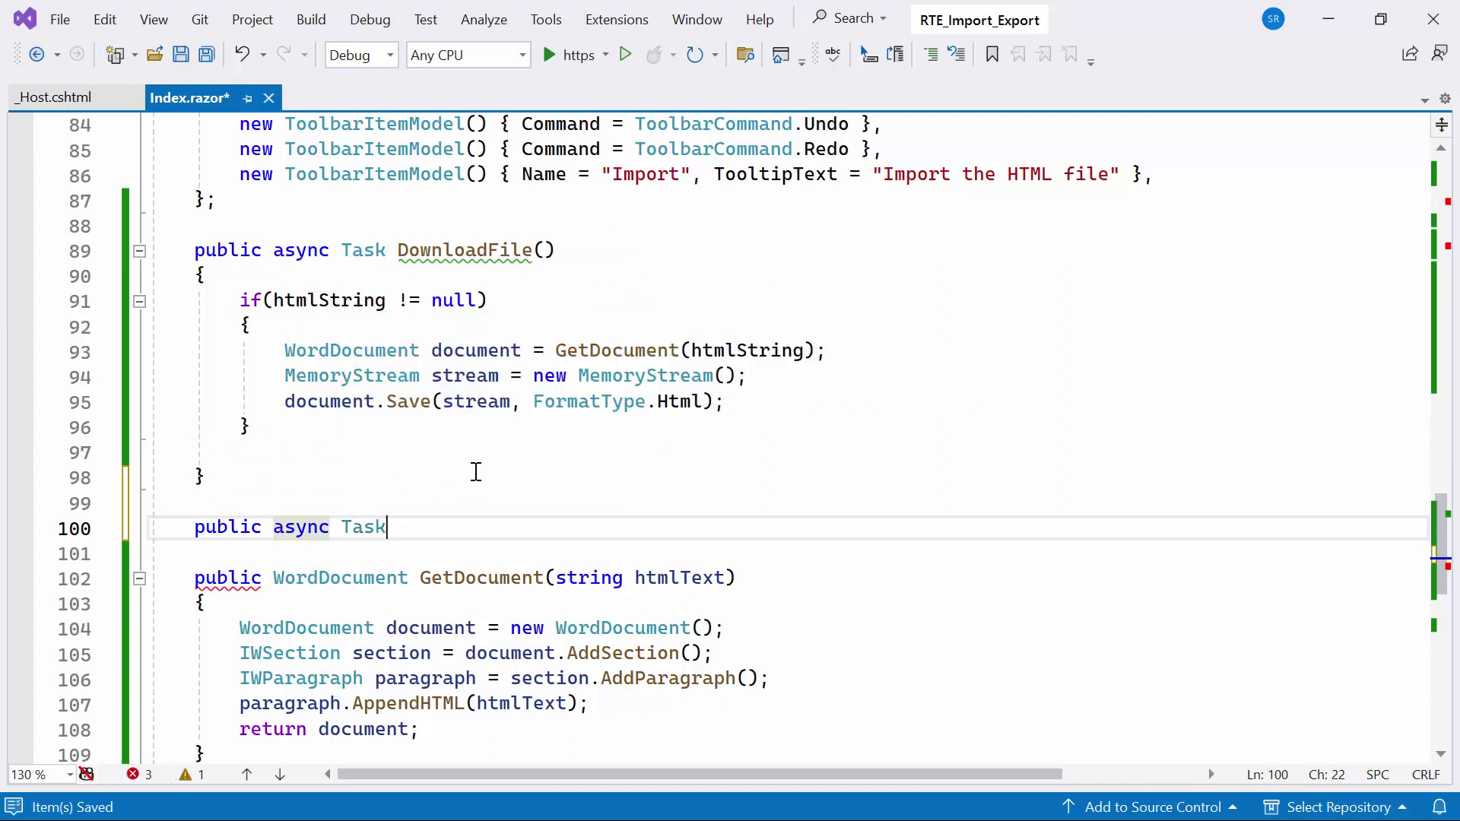
pyautogui.write('SaveAs(IJSRuntime js, string filename, byte[] data)')
pyautogui.press('Return')
pyautogui.write('{')
pyautogui.press('Return')
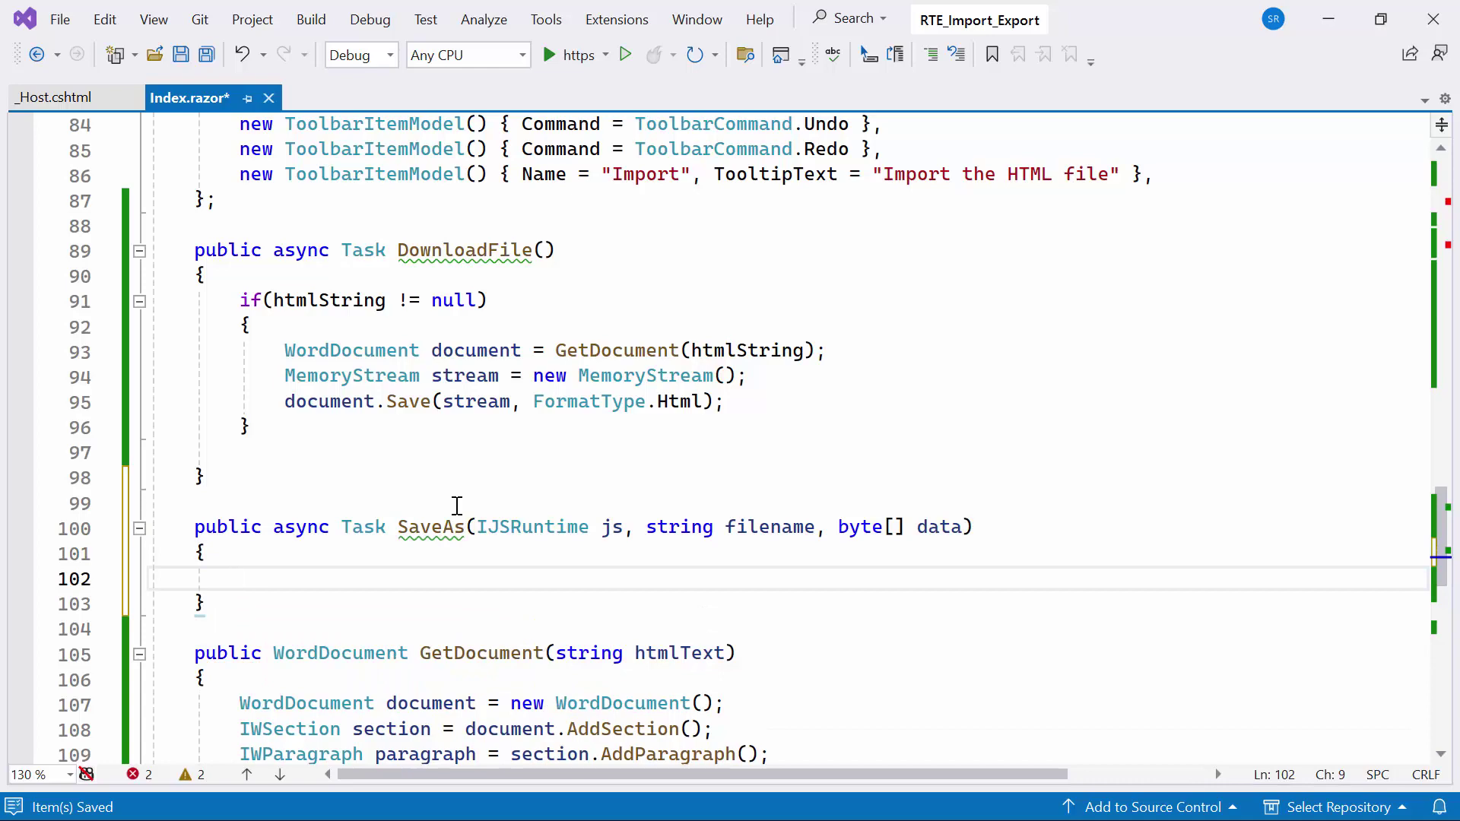
pyautogui.scroll(-1, 462, 490)
pyautogui.scroll(-1, 476, 472)
# - Fill SaveAs with the js.InvokeAsync saveAsFile call using filename and Base64 data, and save
pyautogui.write('await js.InvokeAsync<object>(             "saveAsFile",             filename,             Convert.ToBase64String(data));')
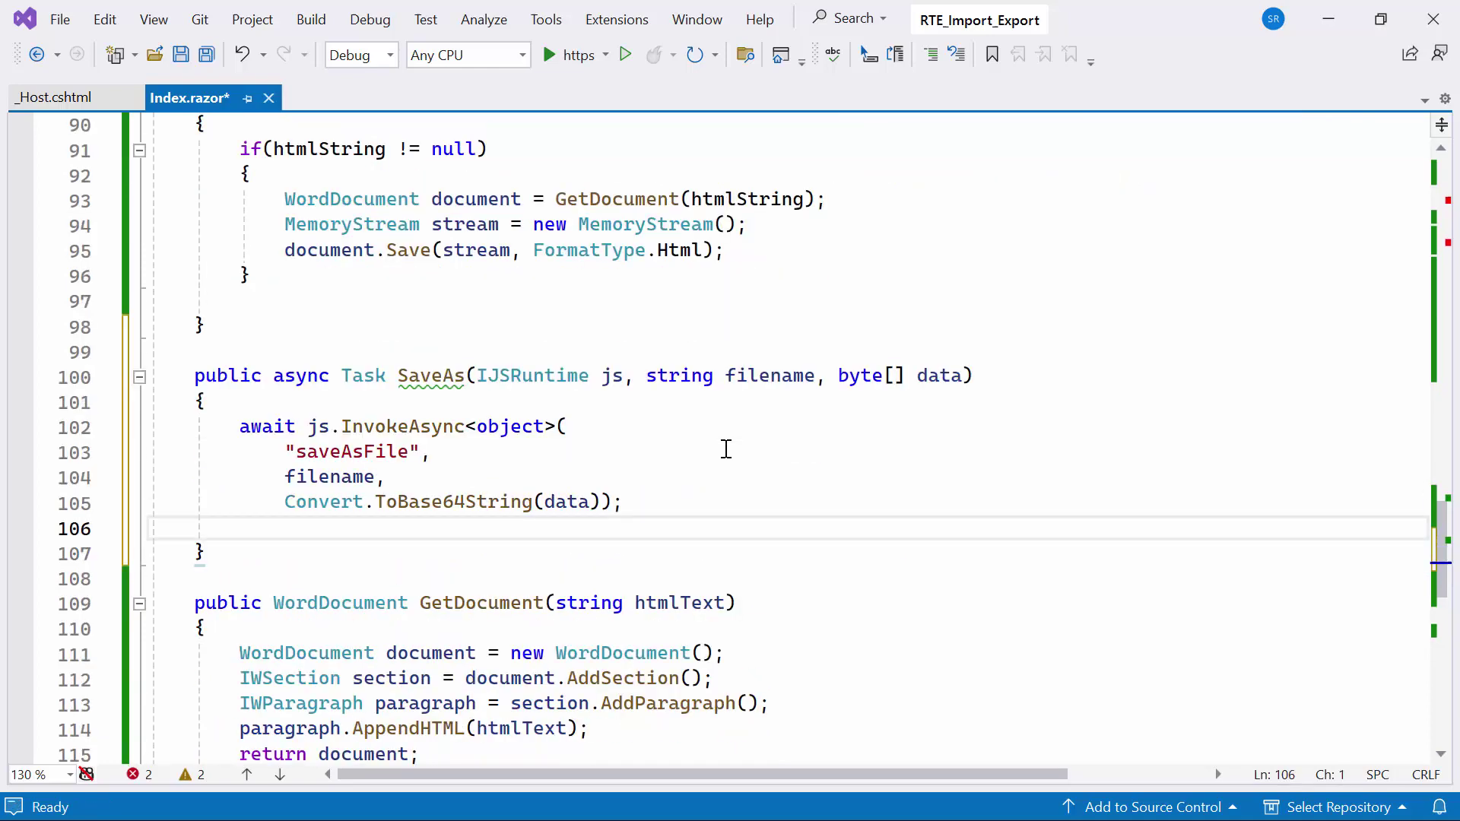
pyautogui.press('Delete')
pyautogui.hotkey('ctrl', 's')
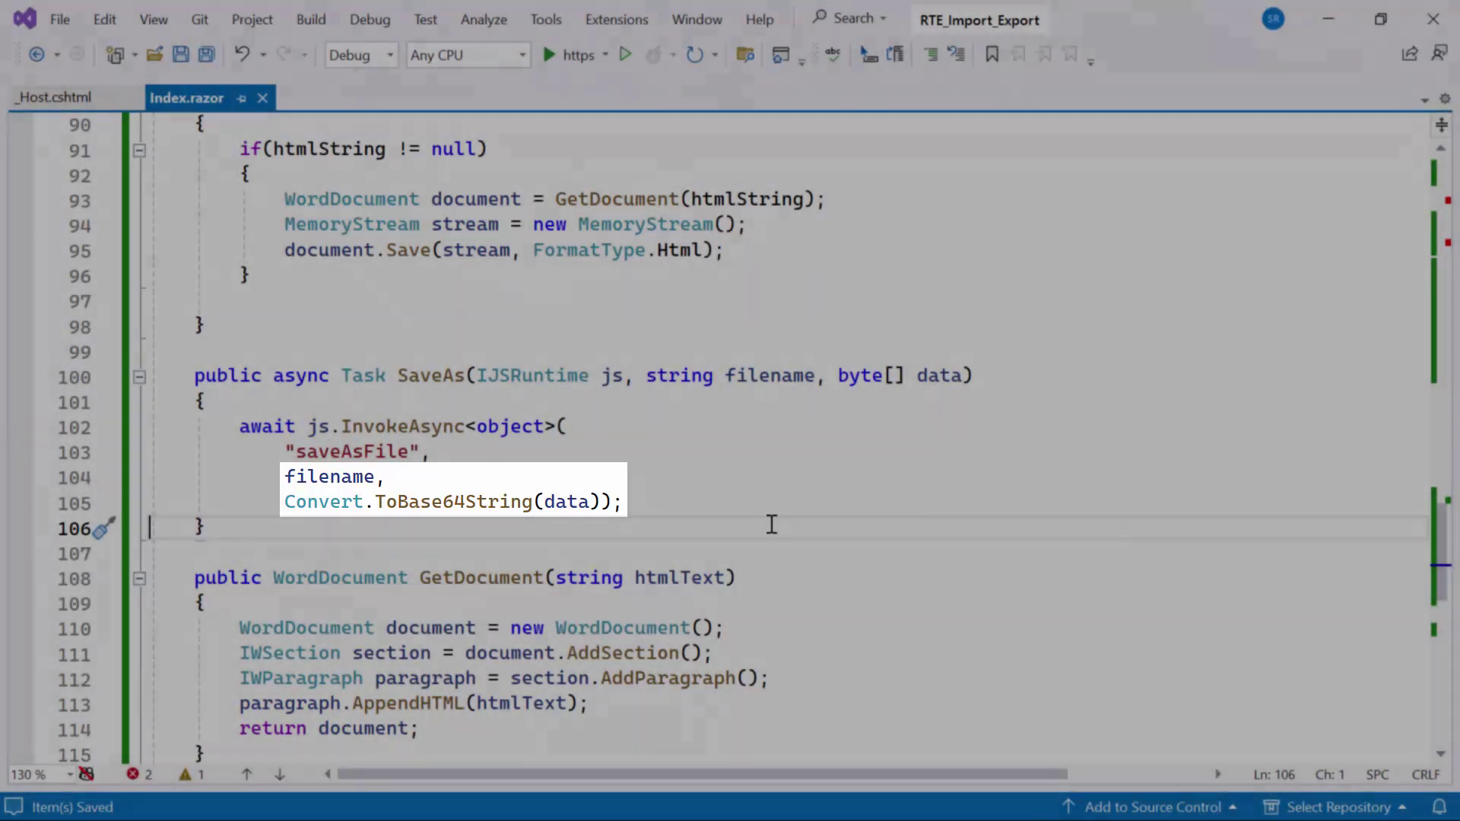
pyautogui.scroll(9, 769, 522)
pyautogui.scroll(3, 423, 328)
# - Add an injected IJSRuntime property at the top of the code block and save
pyautogui.click(423, 327)
pyautogui.press('Return')
pyautogui.press('Return')
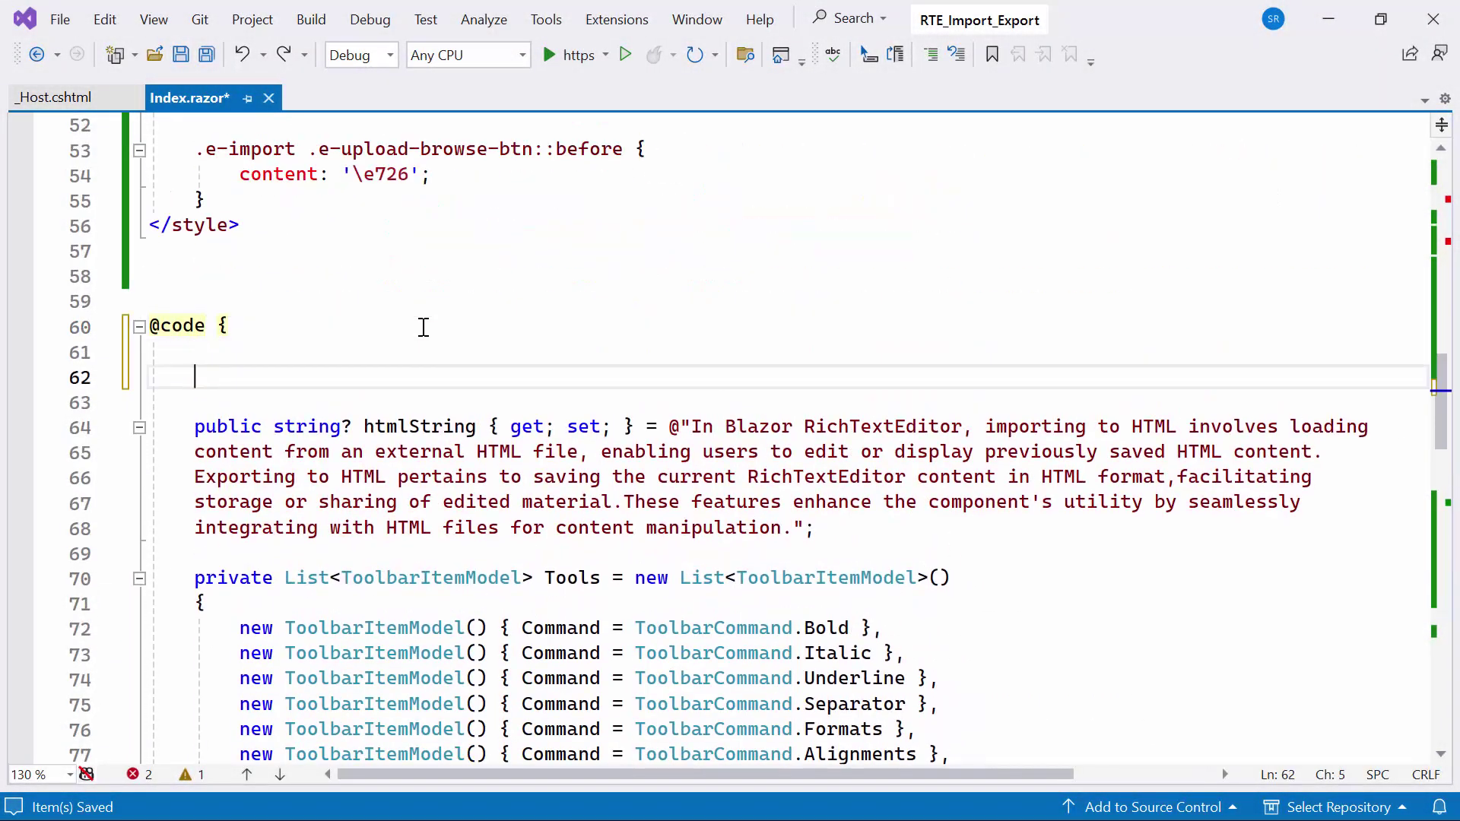
pyautogui.write('[Inject]     IJSRuntime? jsRuntime { get; set; }')
pyautogui.hotkey('ctrl', 's')
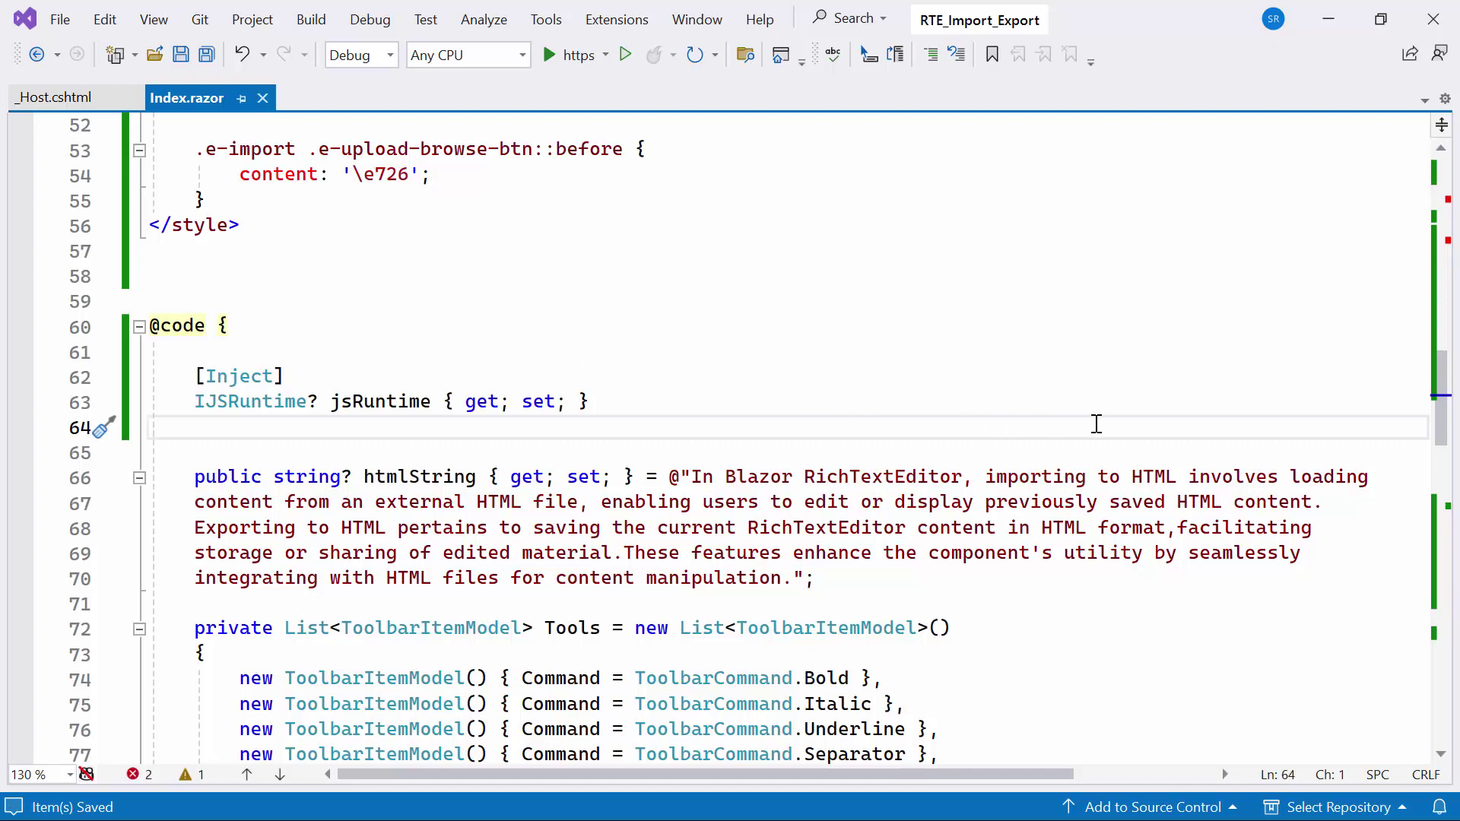
pyautogui.moveTo(1442, 405); pyautogui.dragTo(1443, 555)
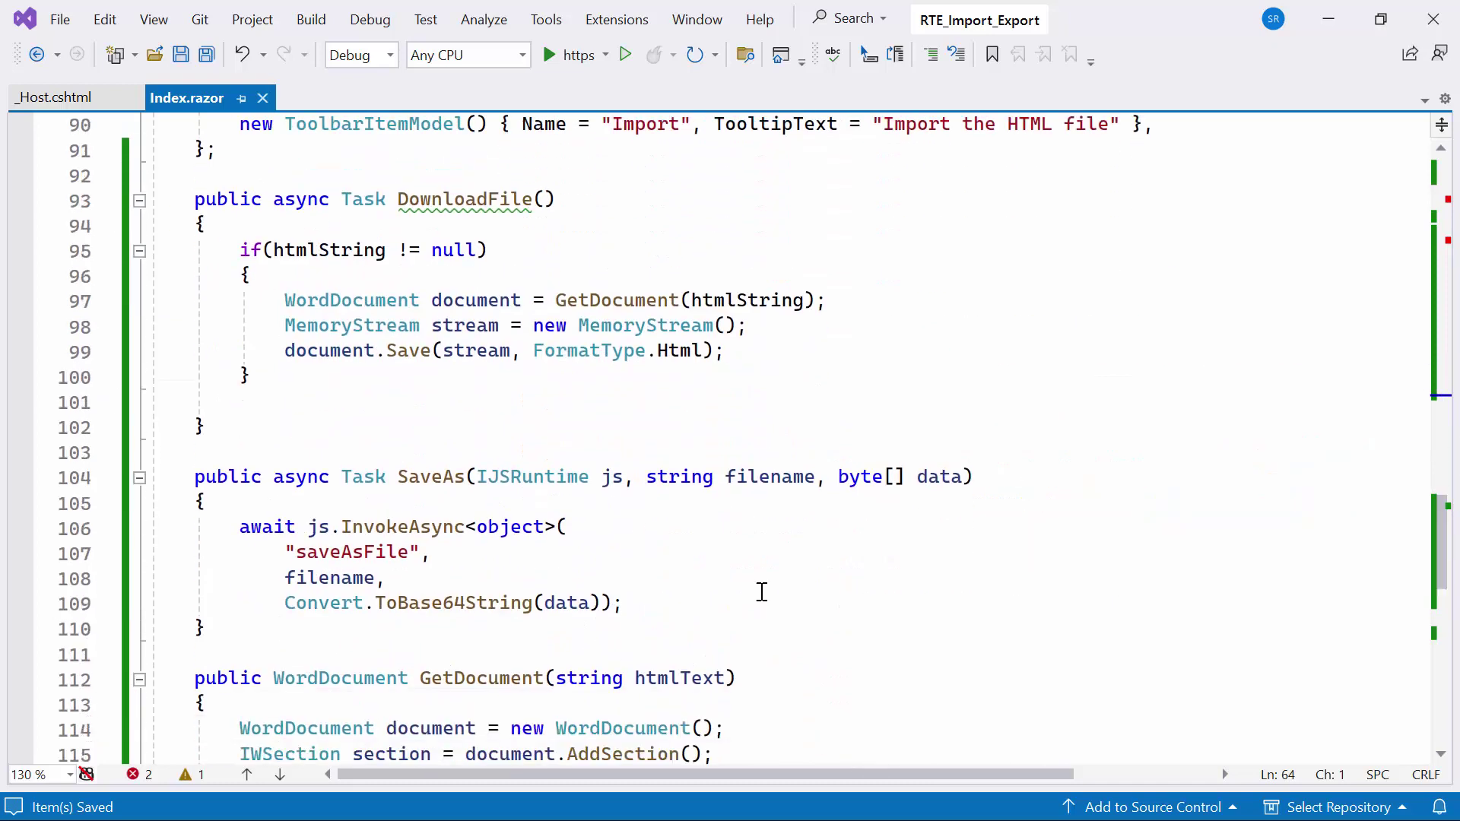
# - After the document save, await SaveAs with 'record1.html' and the stream bytes
pyautogui.click(476, 250)
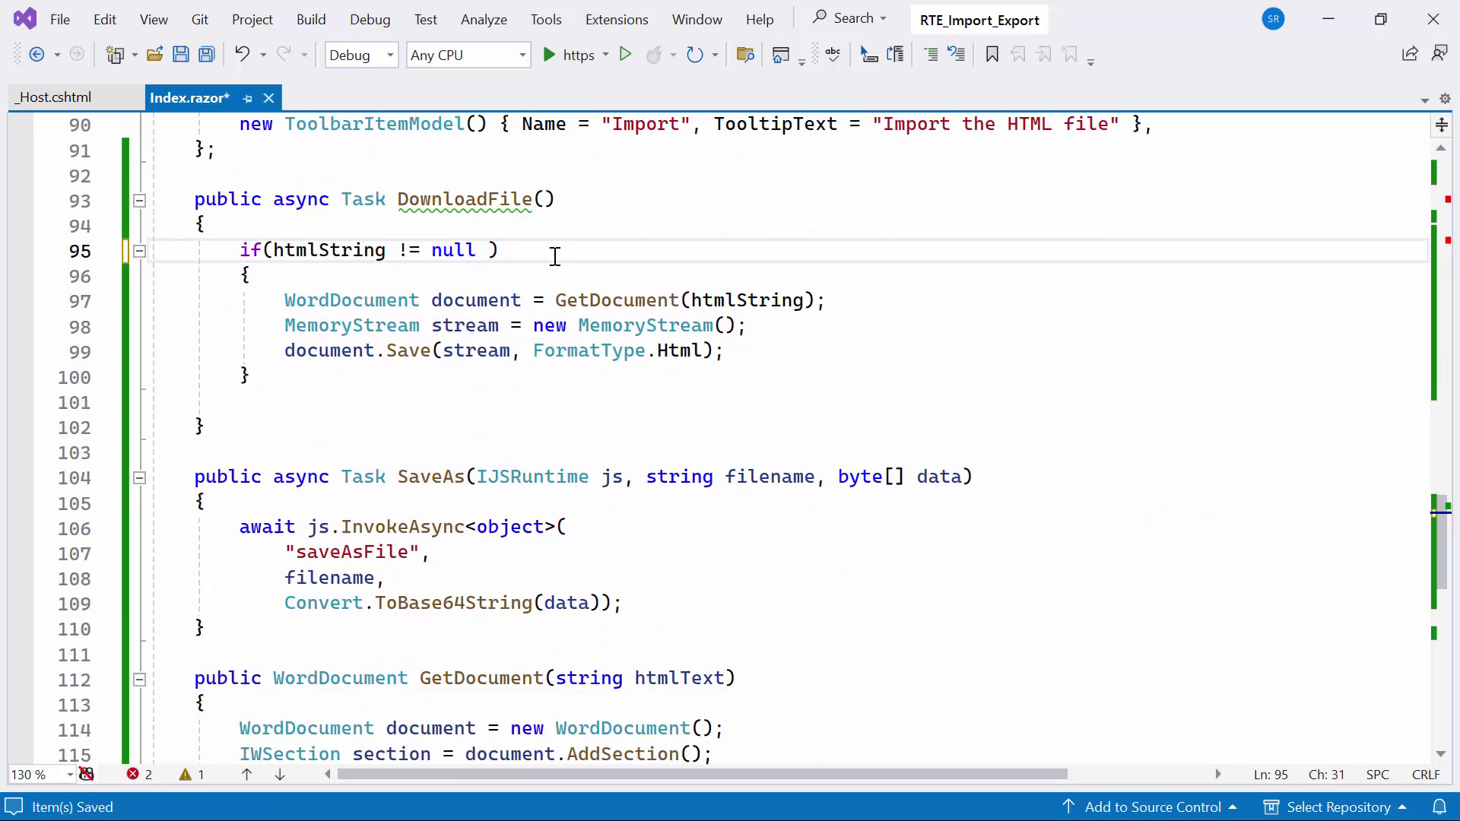
pyautogui.write('&& jsRuntime != null')
pyautogui.click(910, 355)
pyautogui.press('Return')
pyautogui.write('aw')
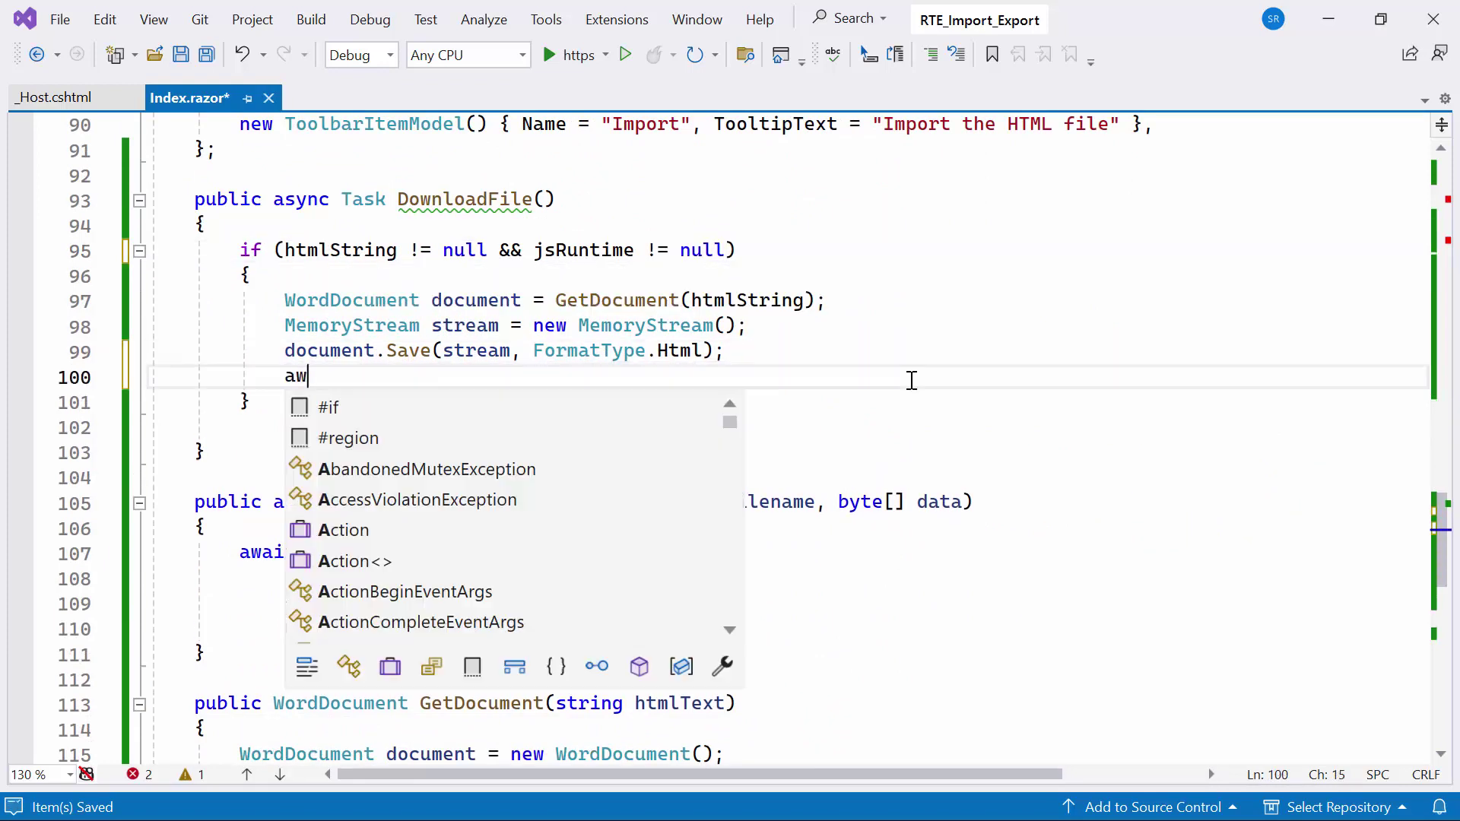
pyautogui.write('ait SaveAs')
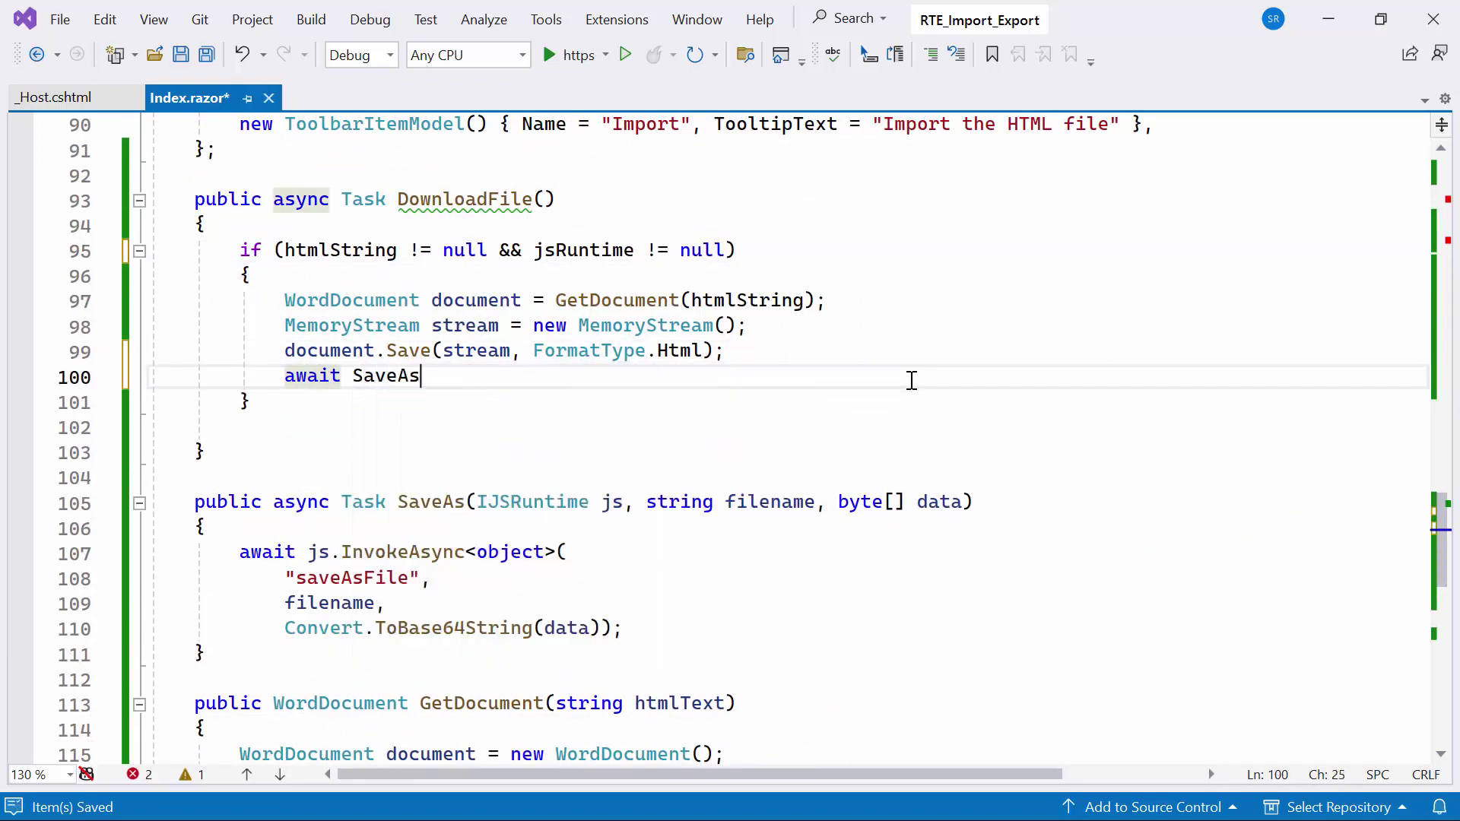
pyautogui.write('(jsRuntime, "record1.html", stream.ToArray());')
pyautogui.press('End')
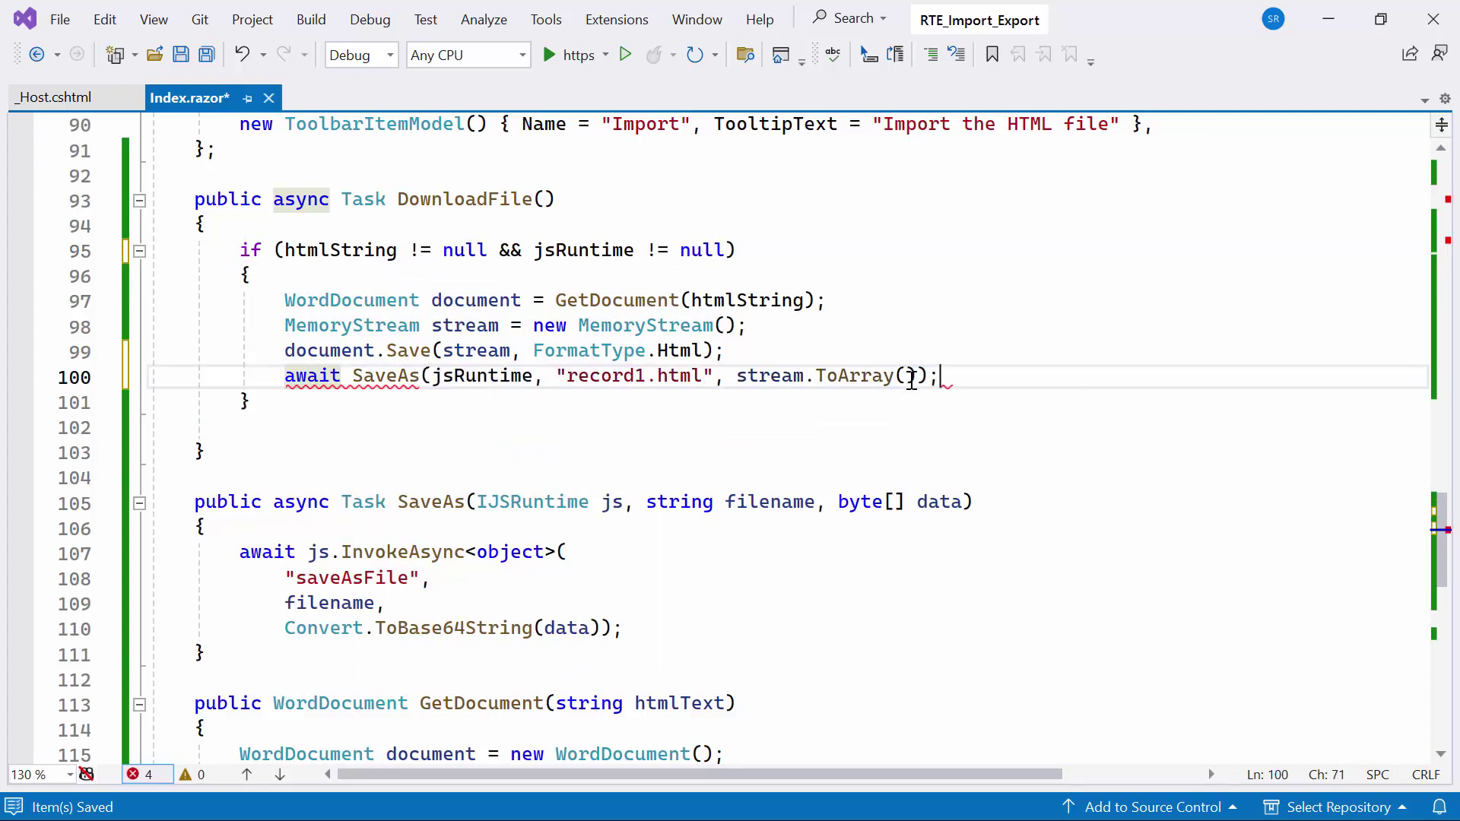
# - Close the document and dispose the stream after SaveAs, and save Index.razor
pyautogui.press('Return')
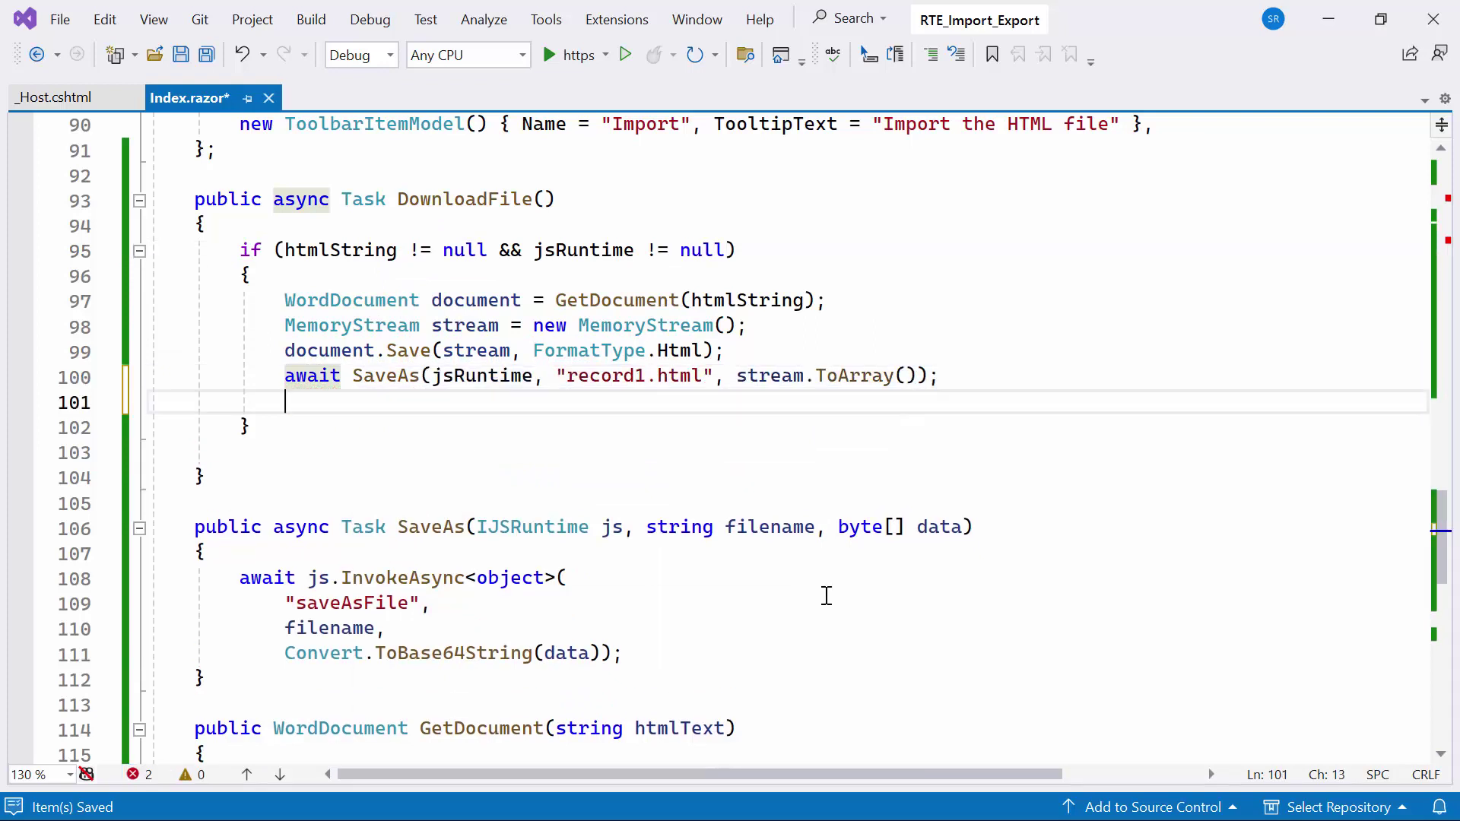
pyautogui.write('document.Close();             stream.Flush();             stream.Dispose();')
pyautogui.press('Delete')
pyautogui.hotkey('ctrl', 's')
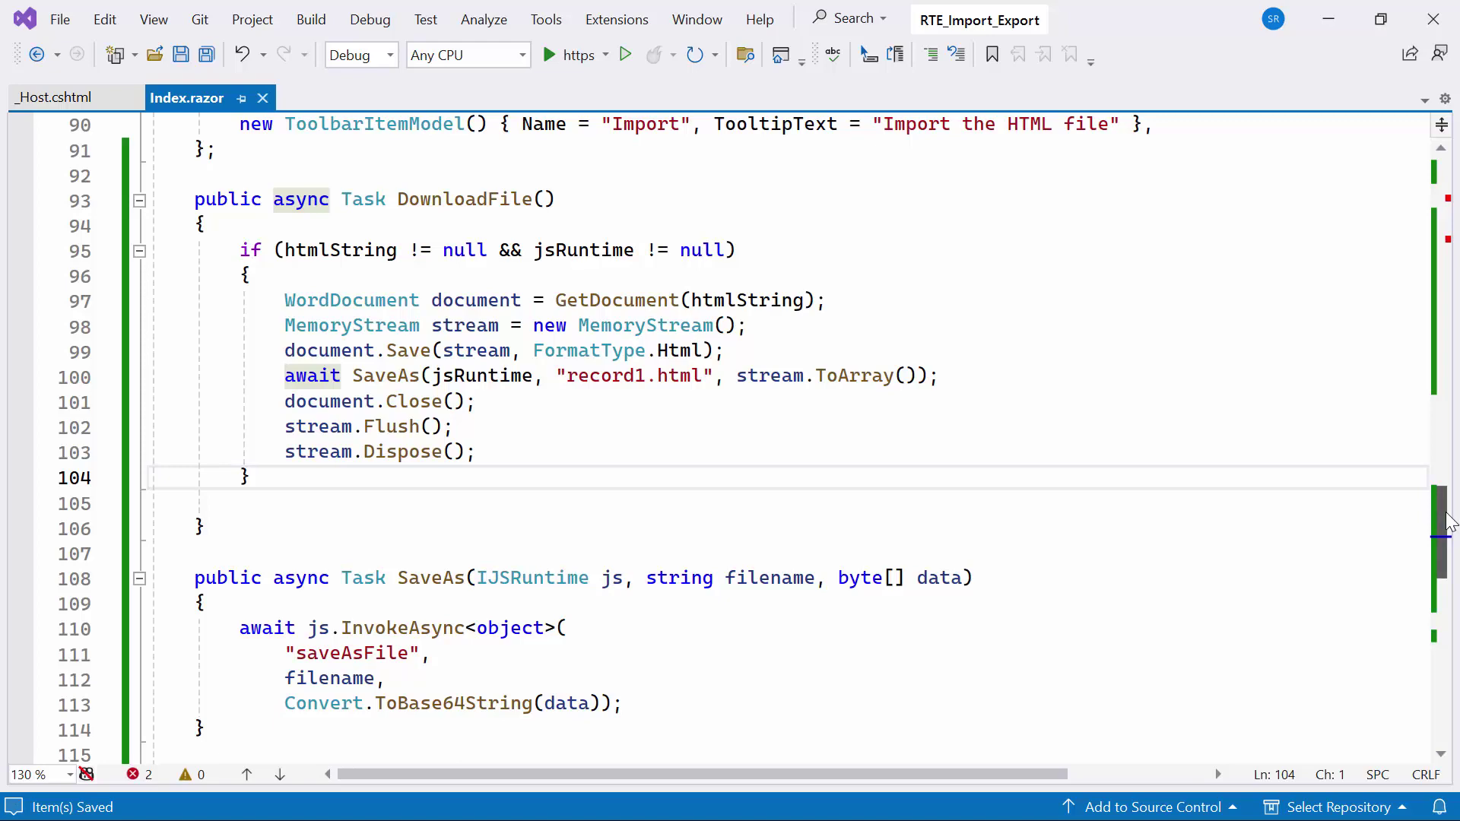
pyautogui.moveTo(1443, 525); pyautogui.dragTo(1440, 207)
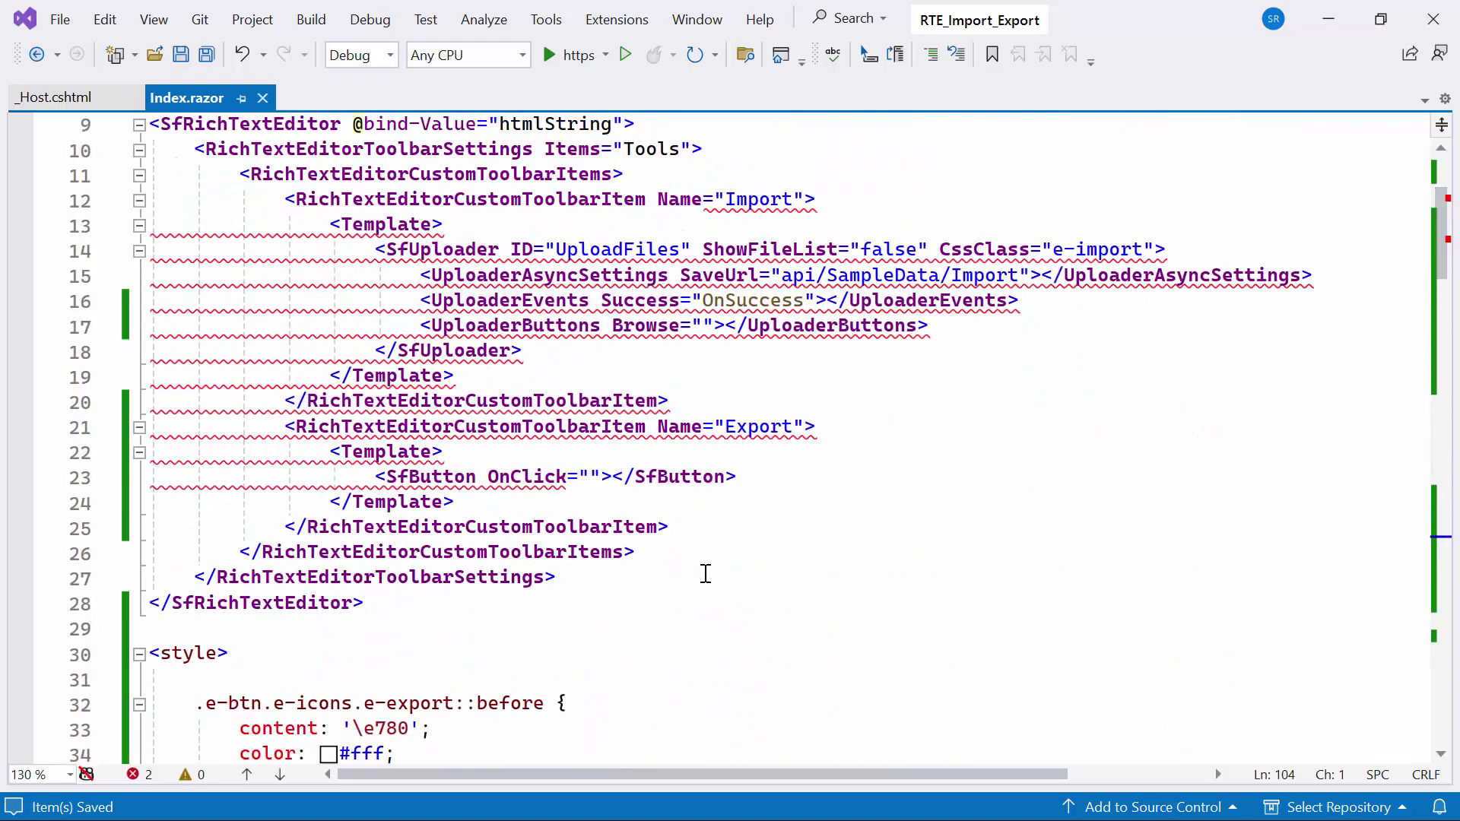
# - Set the Export SfButton to call DownloadFile with the e-icons e-export icon and save Index.razor
pyautogui.click(589, 477)
pyautogui.write('DownloadFile')
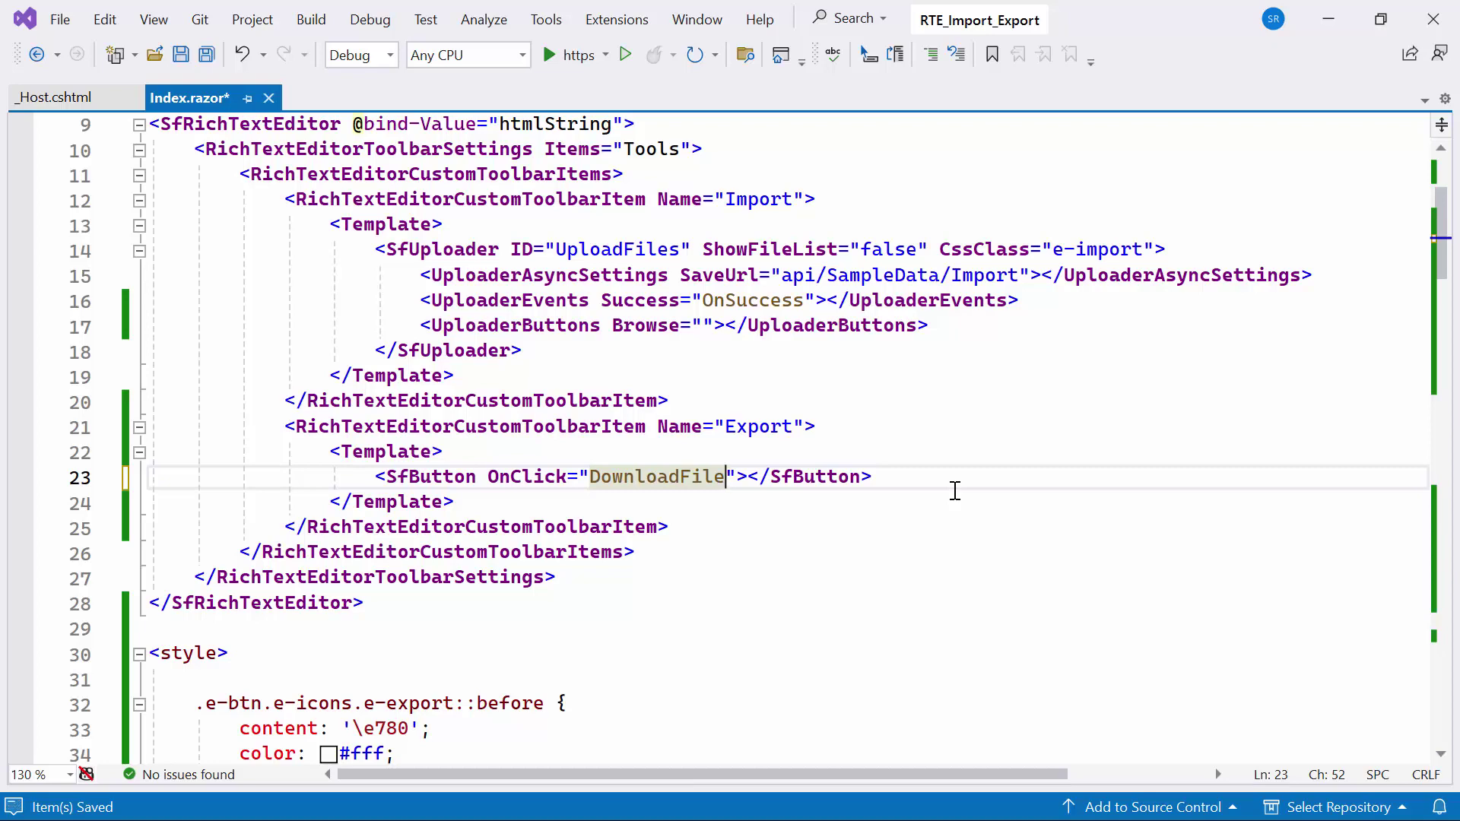
pyautogui.press('Right')
pyautogui.press('Escape')
pyautogui.write('CssClass="e-icons e-export"')
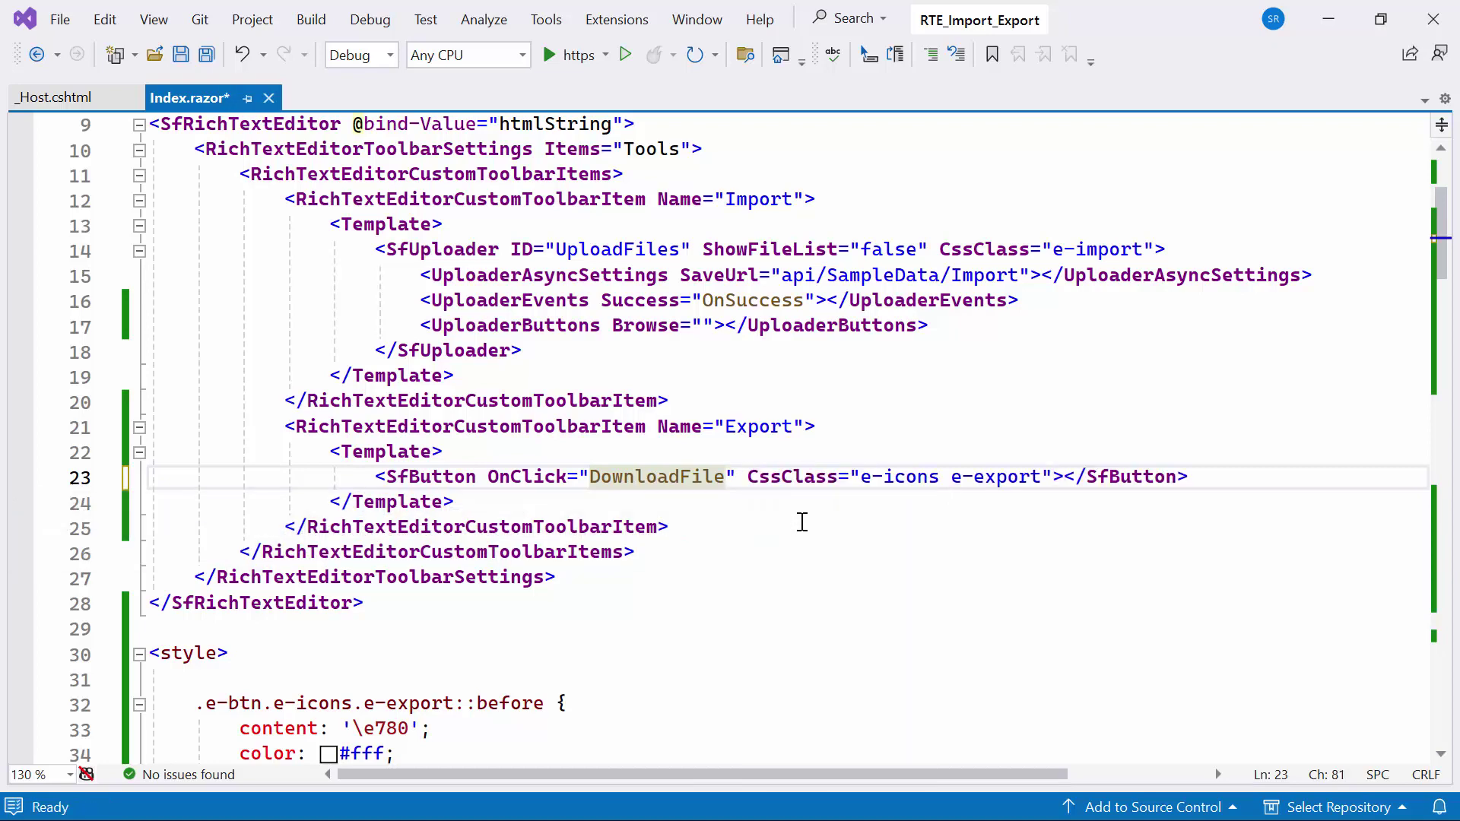
pyautogui.hotkey('ctrl', 'pageup')
pyautogui.scroll(3, 1334, 405)
pyautogui.hotkey('ctrl', 's')
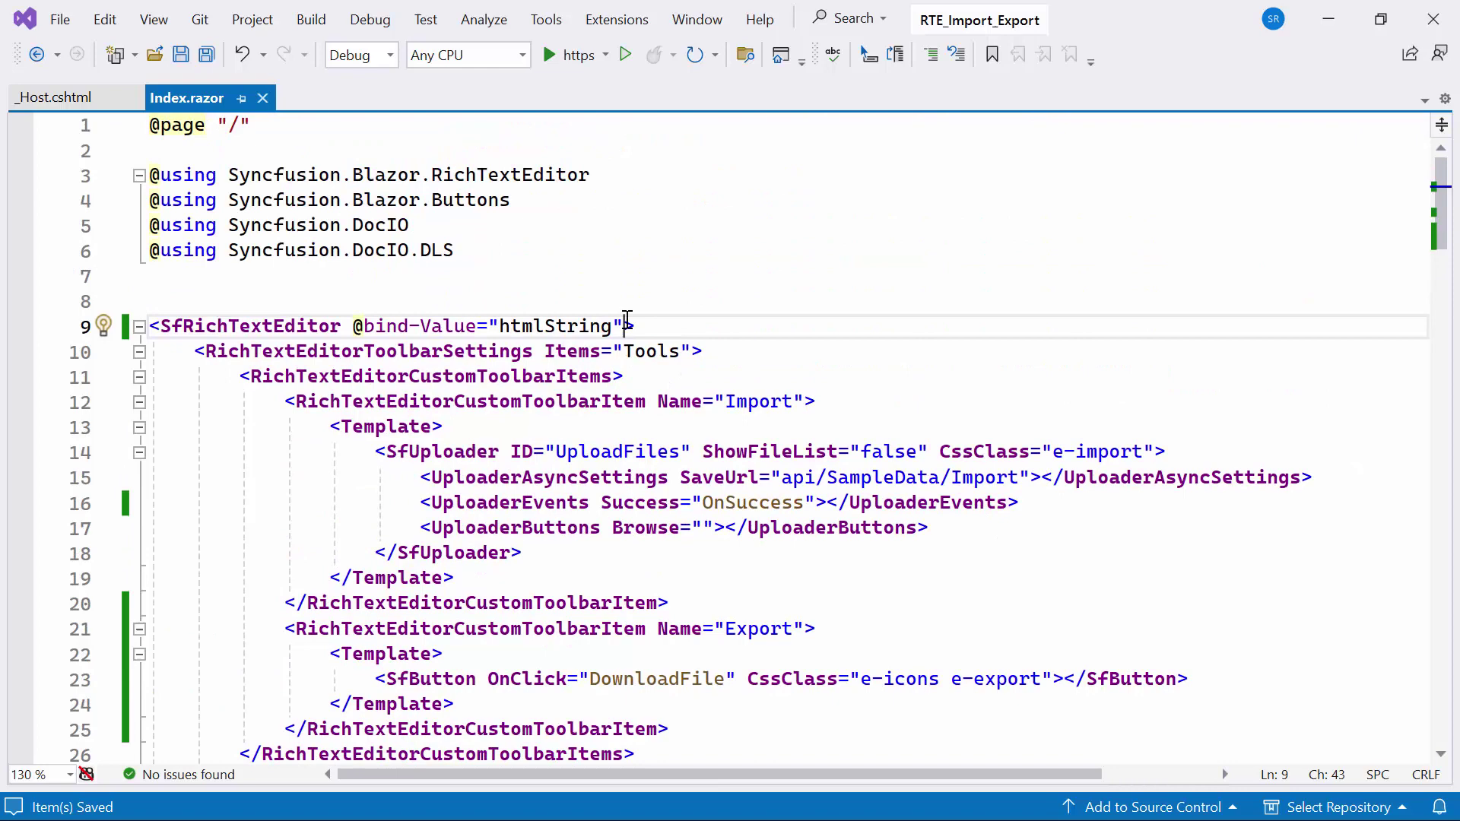
pyautogui.write('enable')
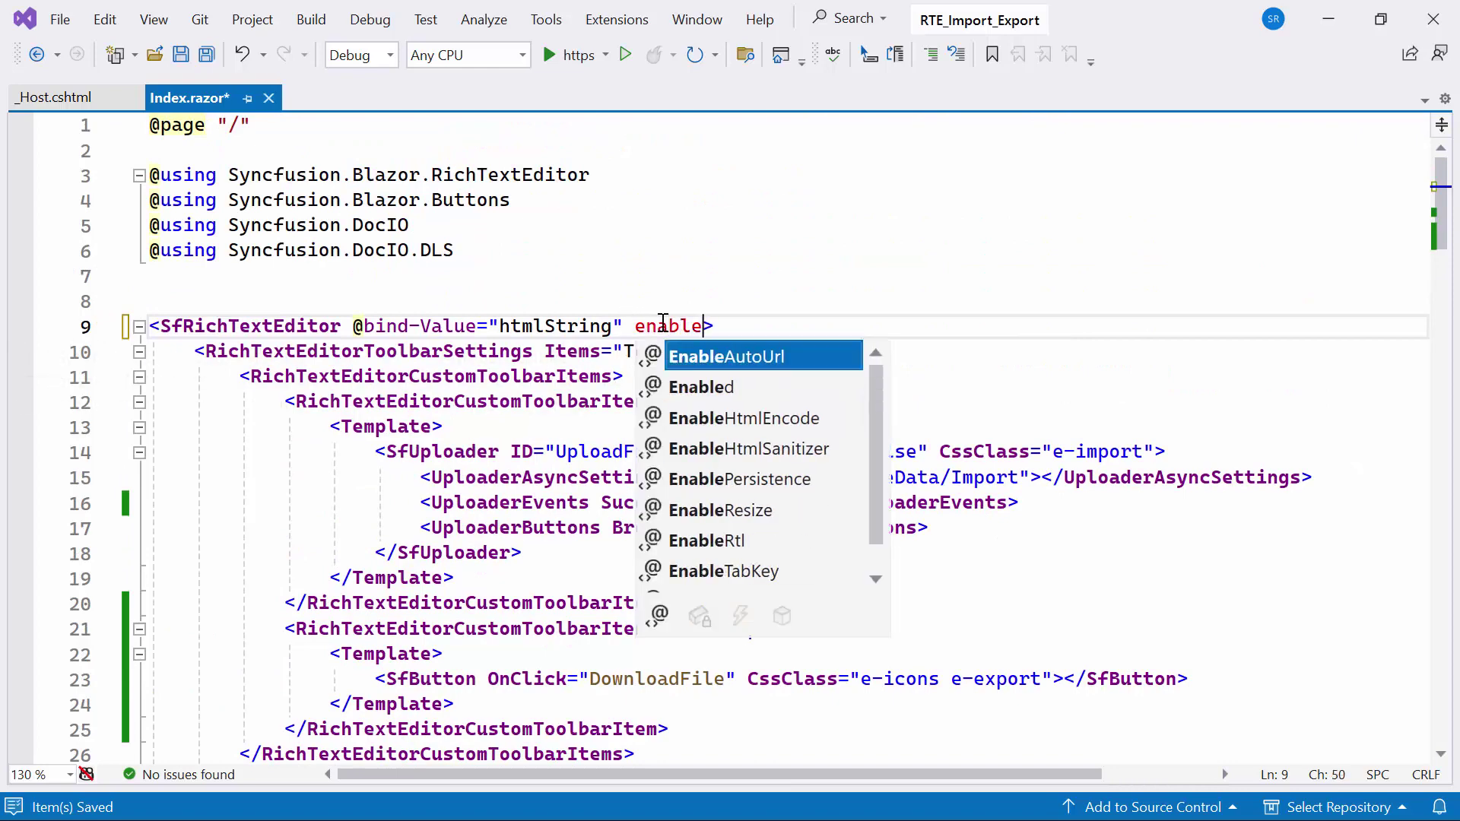
pyautogui.write('X')
# - Add EnableXhtml="true" to the SfRichTextEditor tag and save the page
pyautogui.press('Tab')
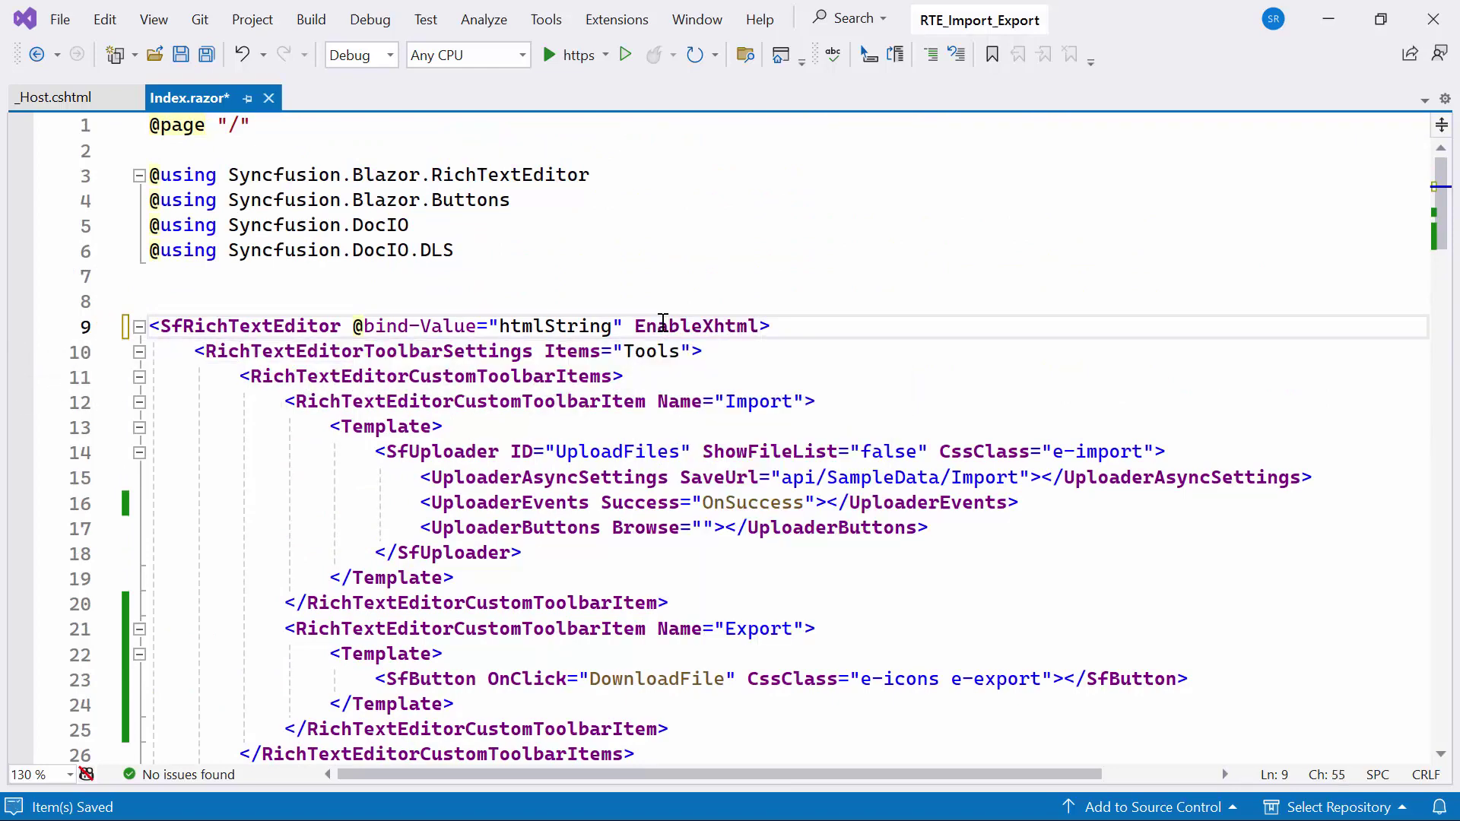
pyautogui.write('="true')
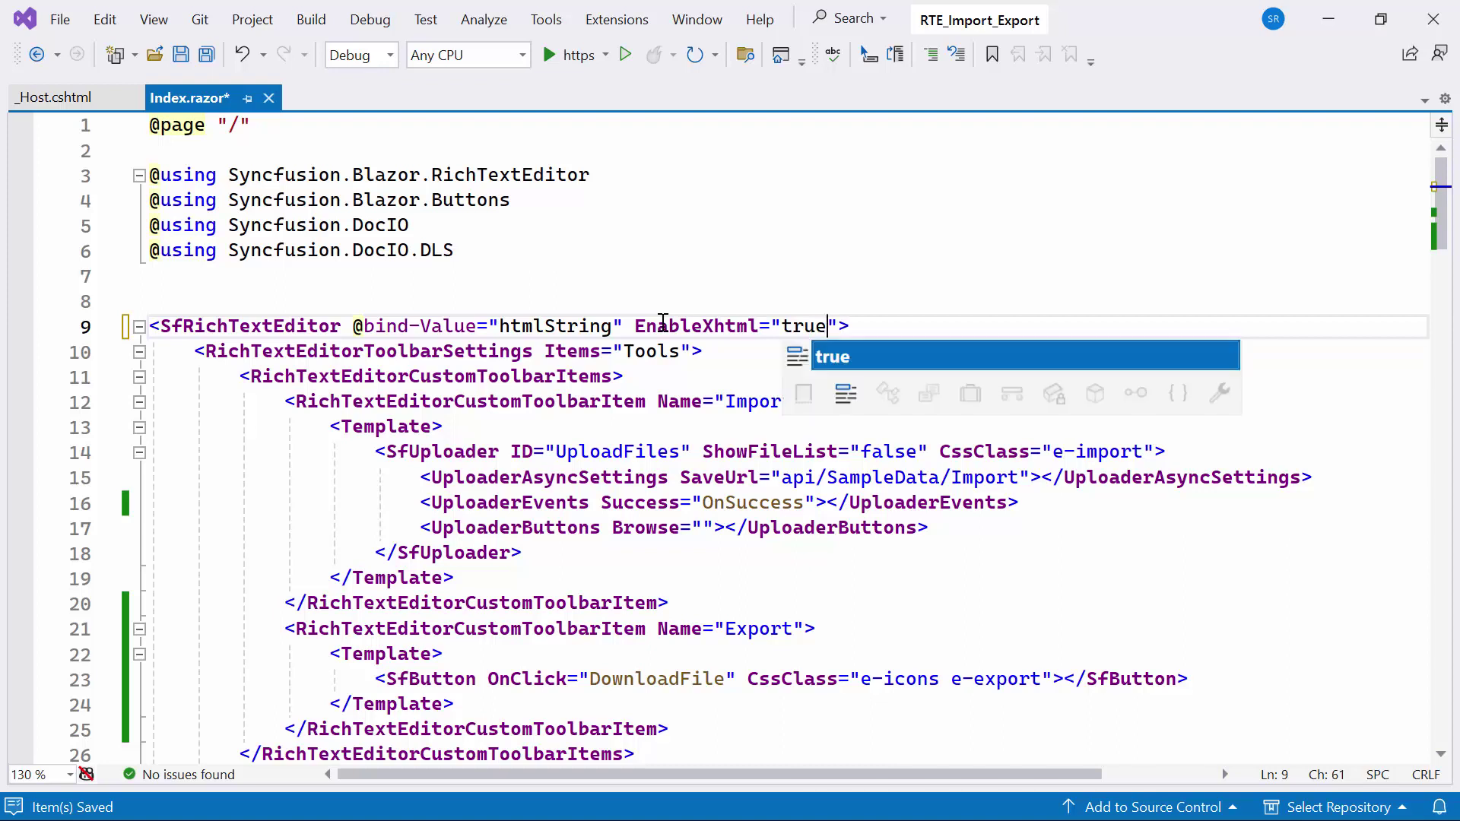
pyautogui.press('Escape')
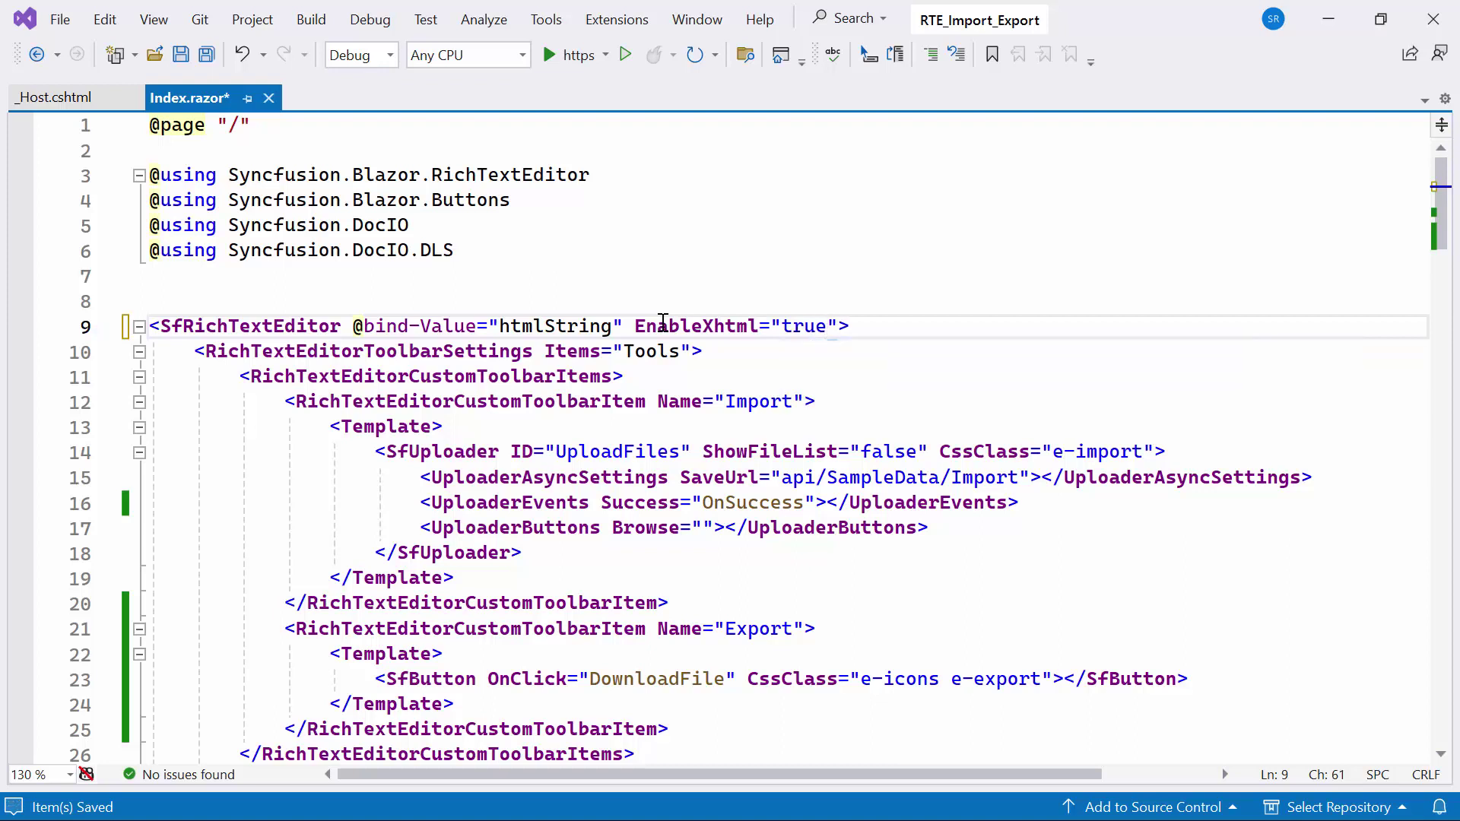
pyautogui.hotkey('ctrl', 's')
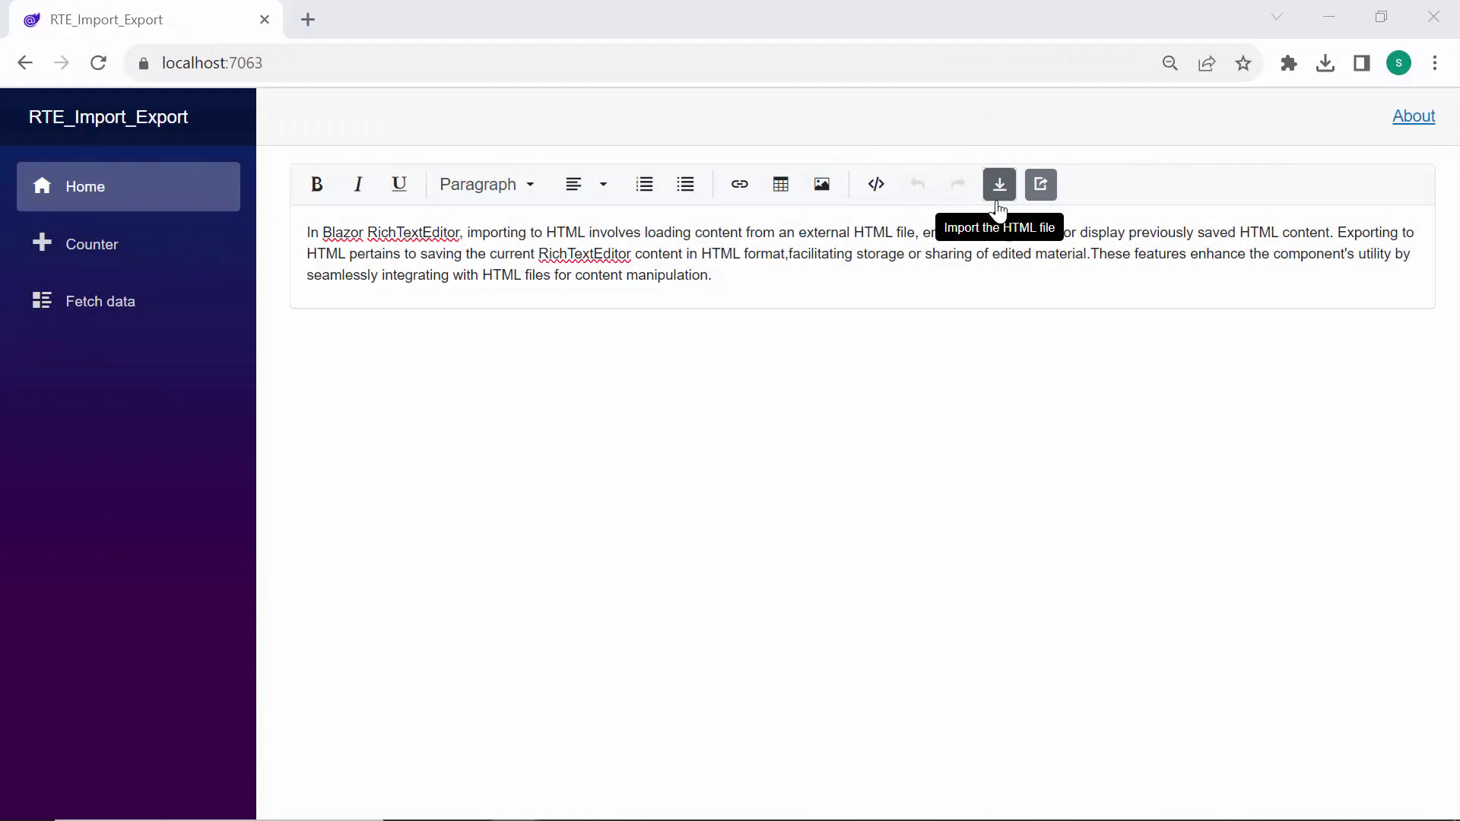
# - Import the HTML File from the Desktop so the editor shows the Hi, Welcome to this tutorial content
pyautogui.click(997, 201)
pyautogui.click(447, 223)
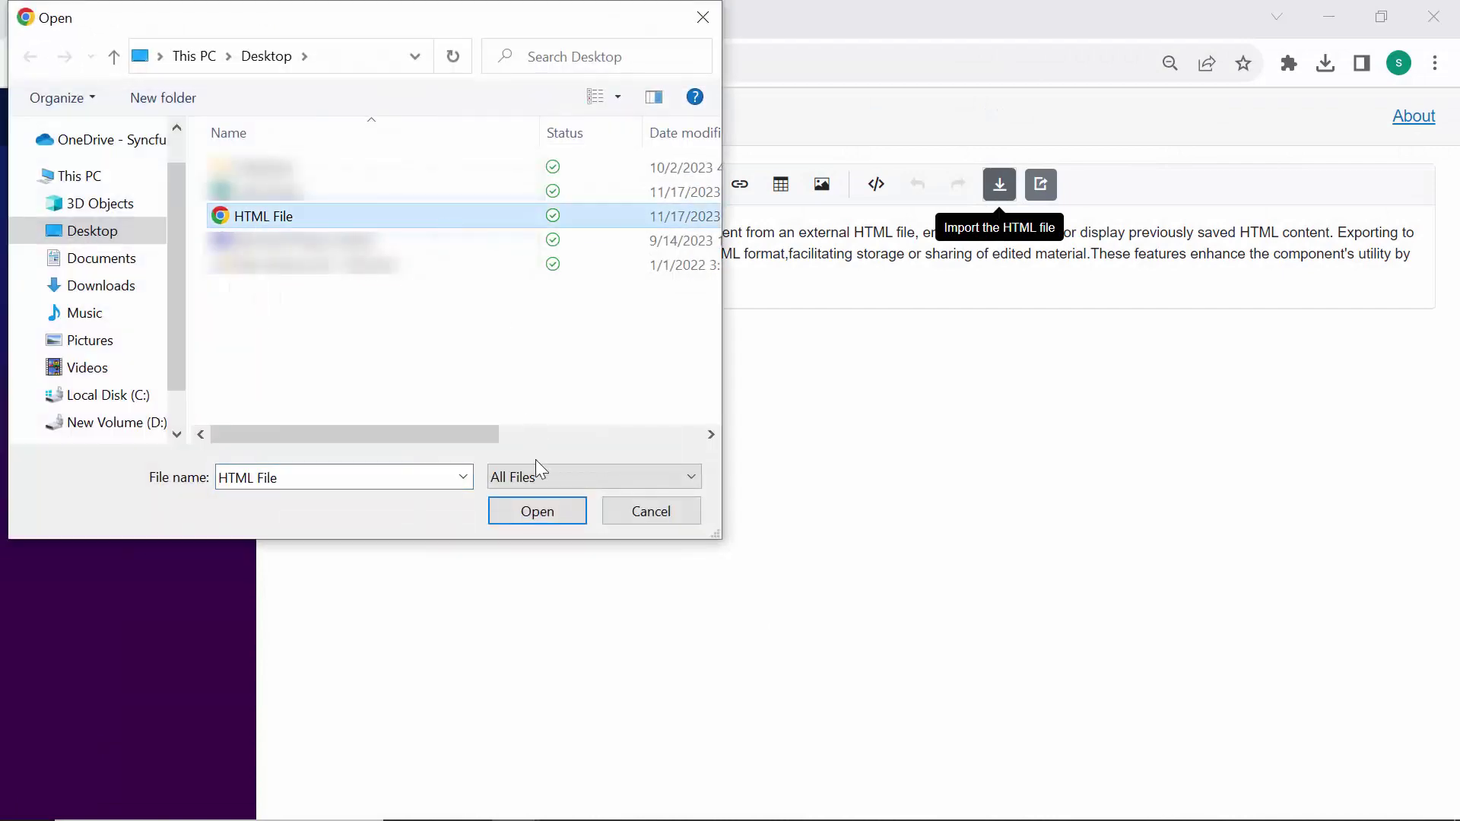
pyautogui.click(537, 511)
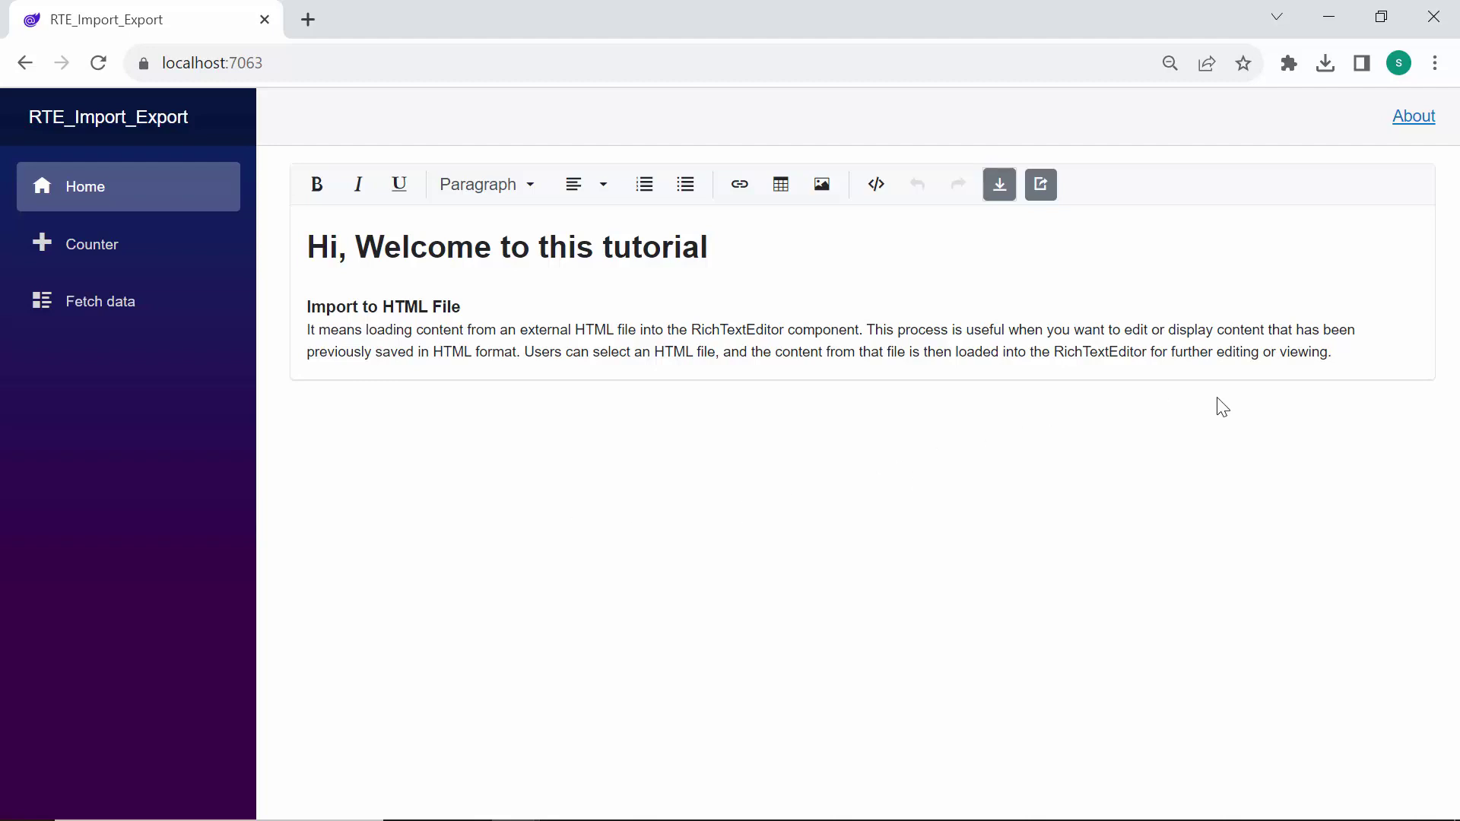
pyautogui.click(1346, 361)
# - Add a bold heading and insert the Syncfusion E - Books hyperlink with the pasted syncfusion web address
pyautogui.click(316, 186)
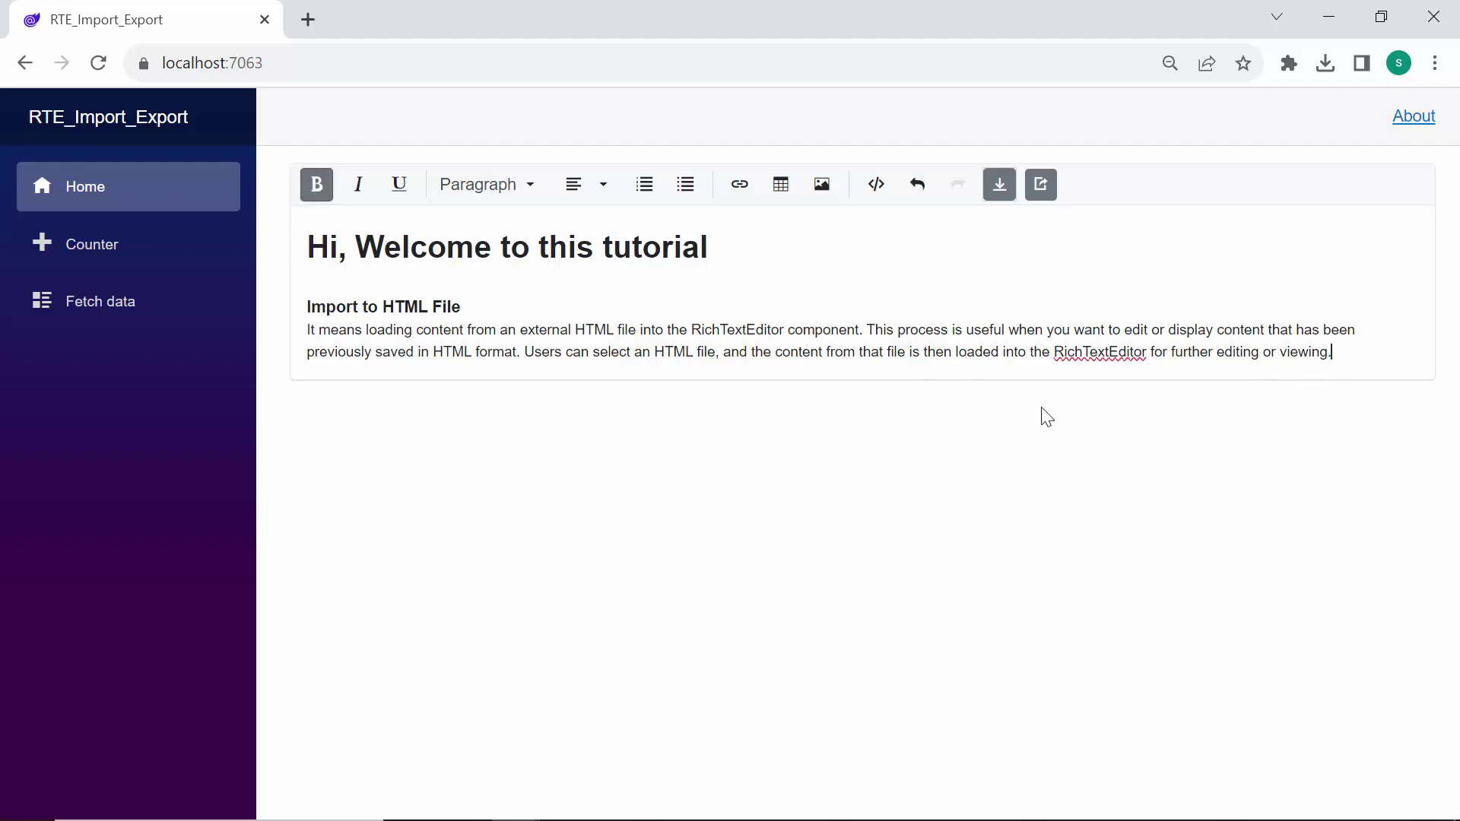
pyautogui.press('Return')
pyautogui.press('Return')
pyautogui.write('Hyper ')
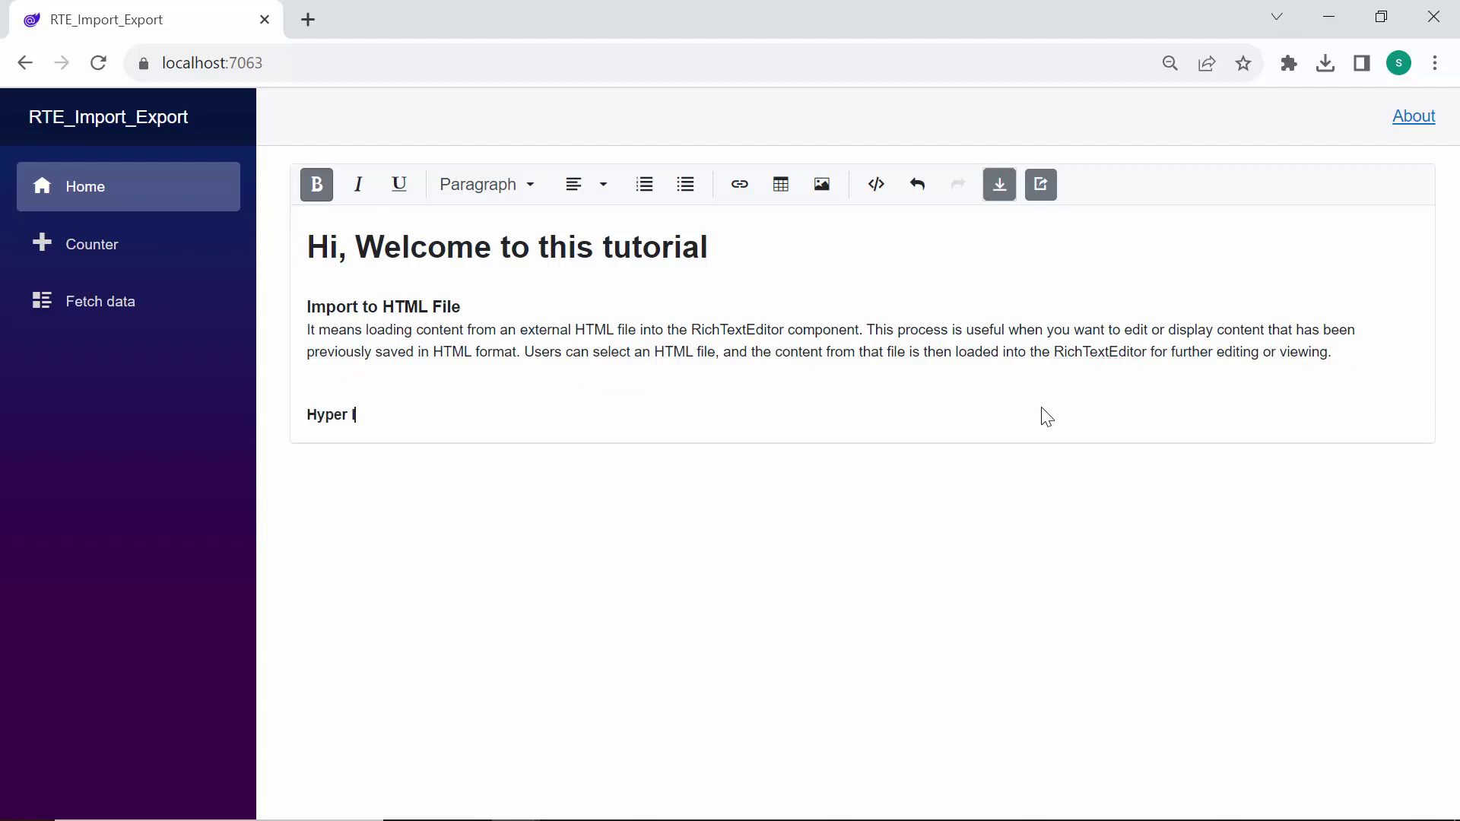
pyautogui.write('link -')
pyautogui.click(739, 185)
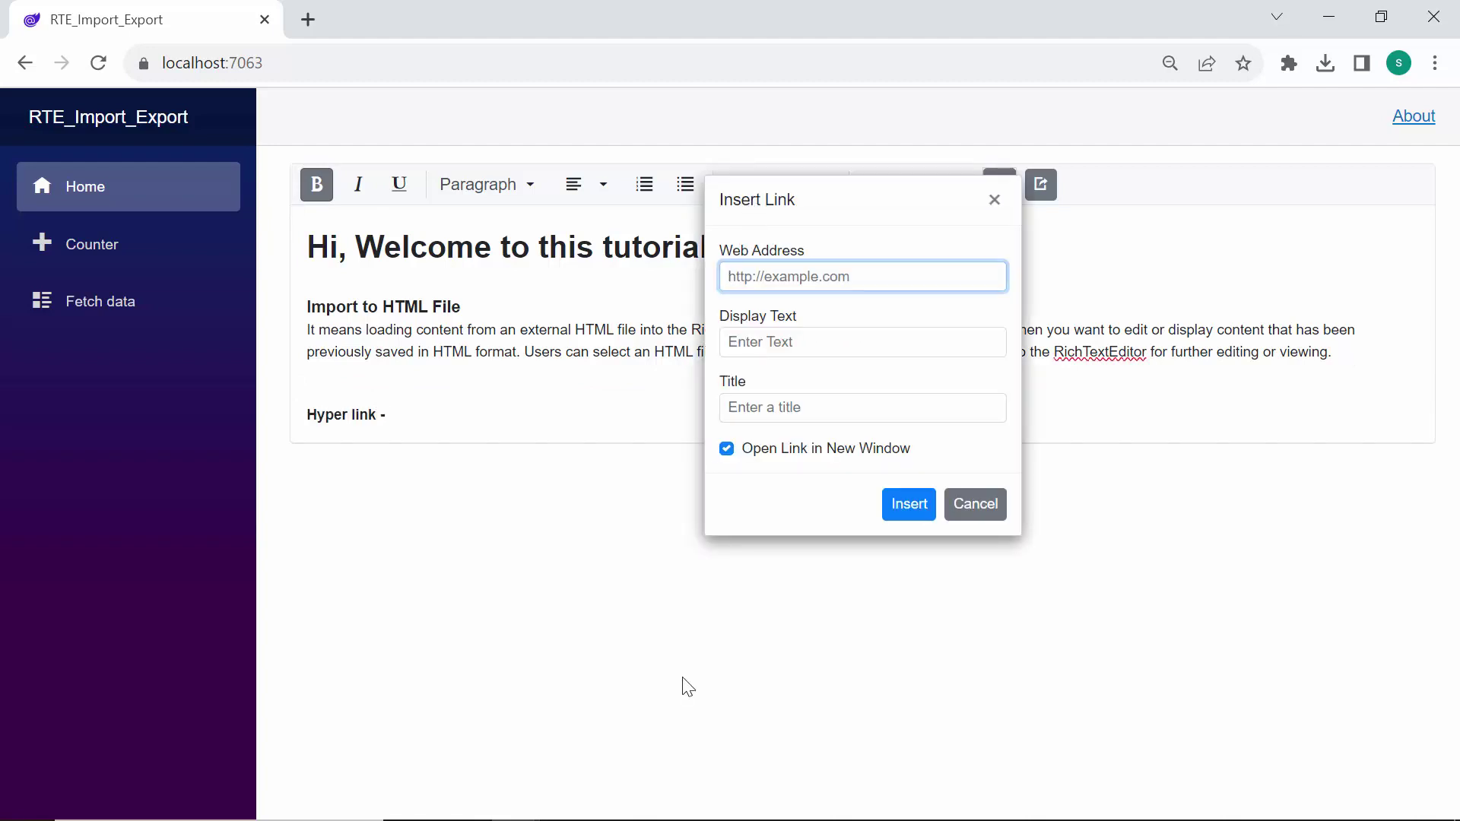
pyautogui.hotkey('ctrl', 'v')
pyautogui.click(810, 341)
pyautogui.write('Syncfus')
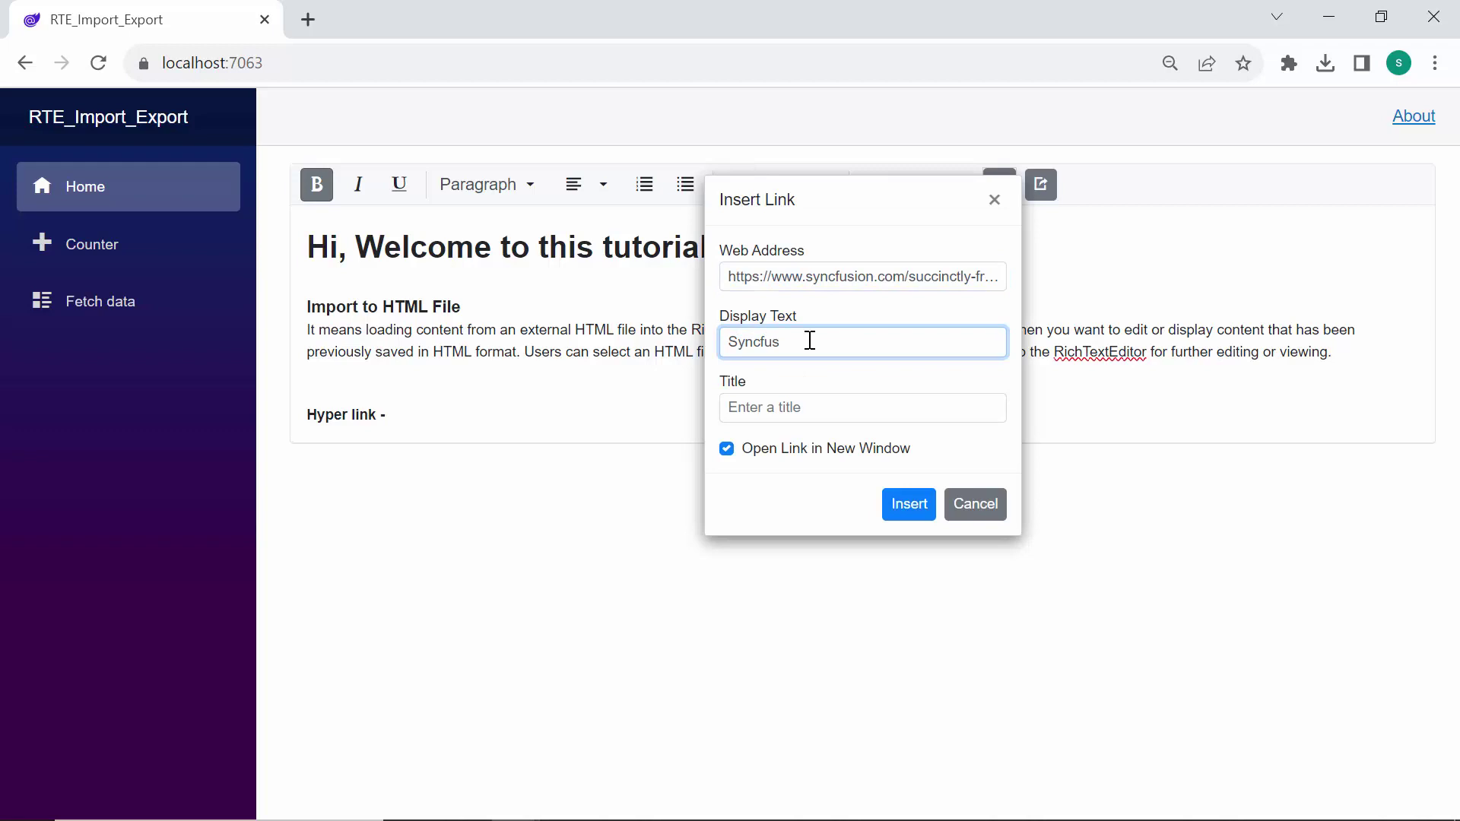
pyautogui.write('ion E - Books')
pyautogui.click(853, 395)
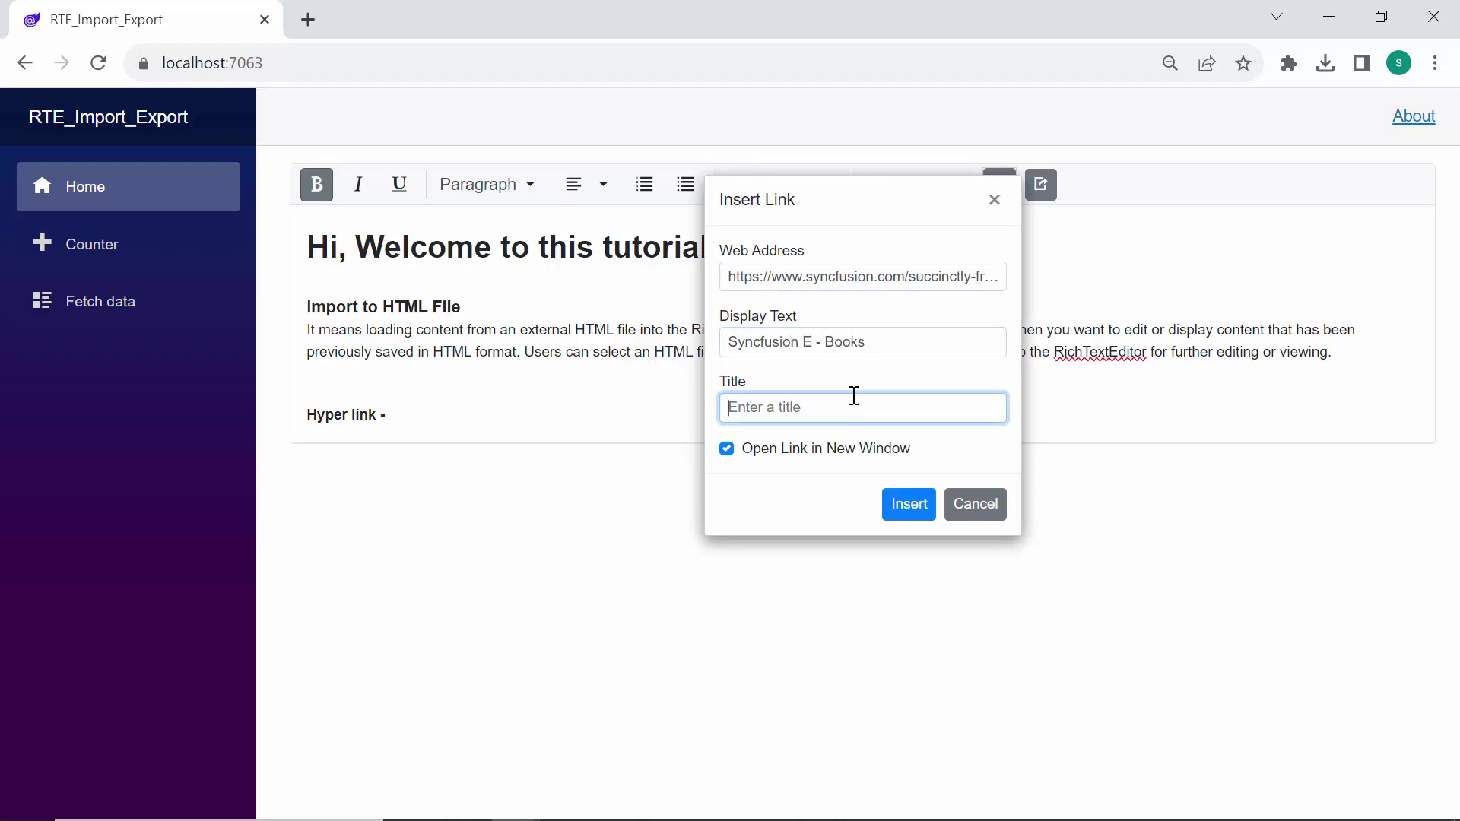
pyautogui.write('Syncfusion')
pyautogui.press('Return')
# - Add a Table heading and insert a 2x2 table below it
pyautogui.click(672, 433)
pyautogui.press('Return')
pyautogui.press('Return')
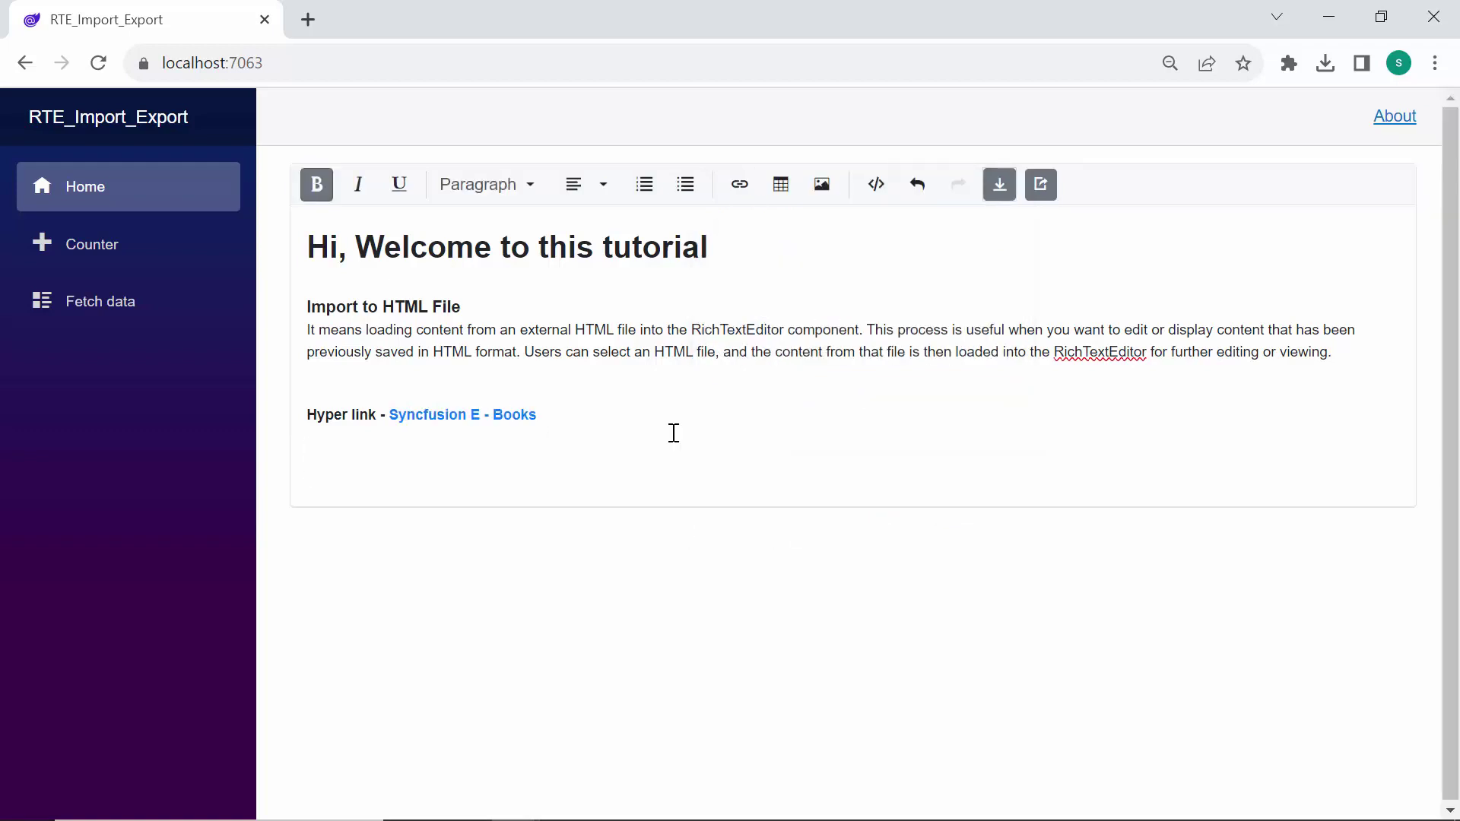
pyautogui.write('Table')
pyautogui.press('Return')
pyautogui.click(780, 184)
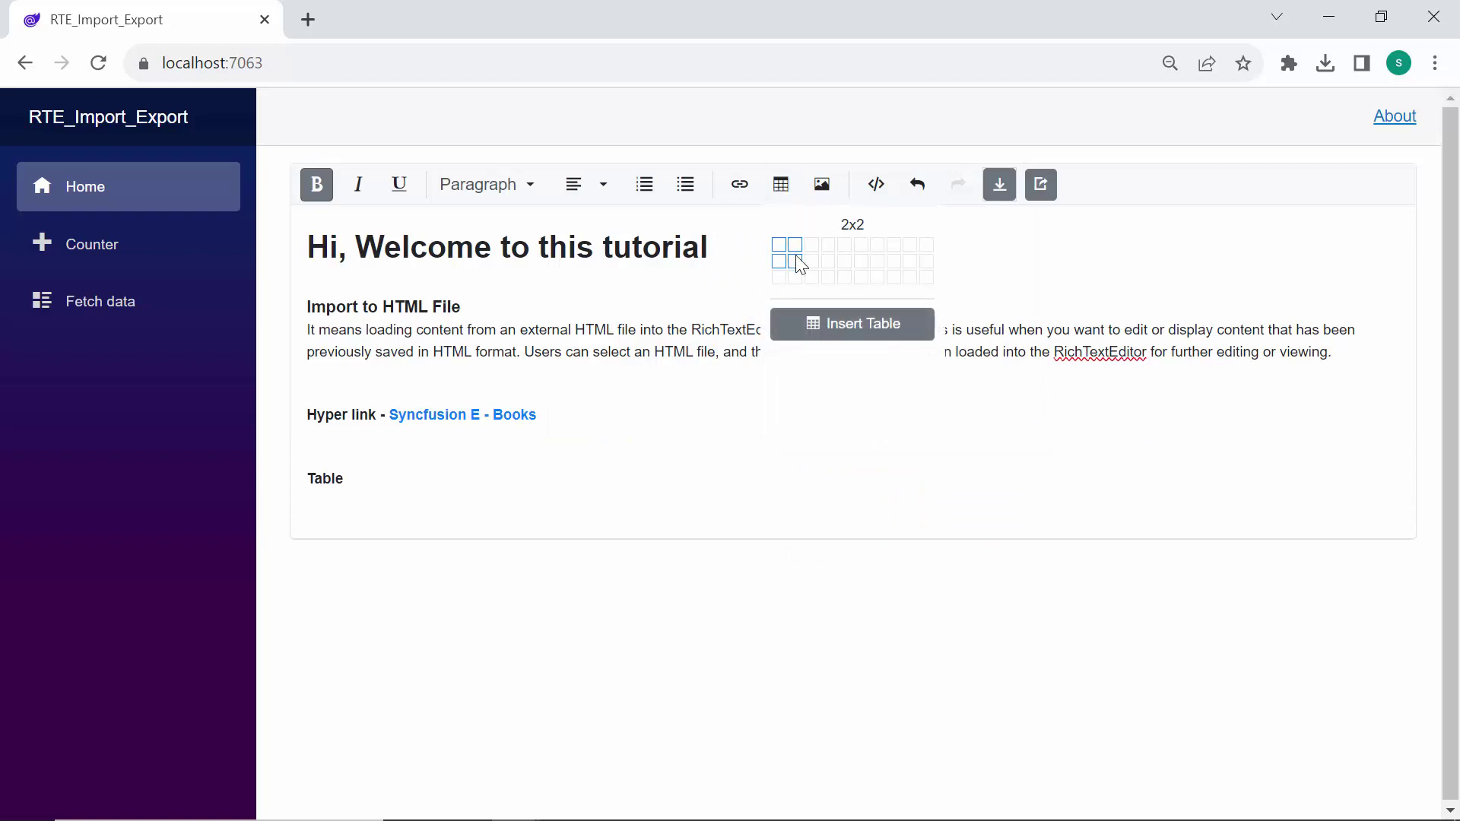
pyautogui.click(795, 260)
pyautogui.write('Column 1 Row 1')
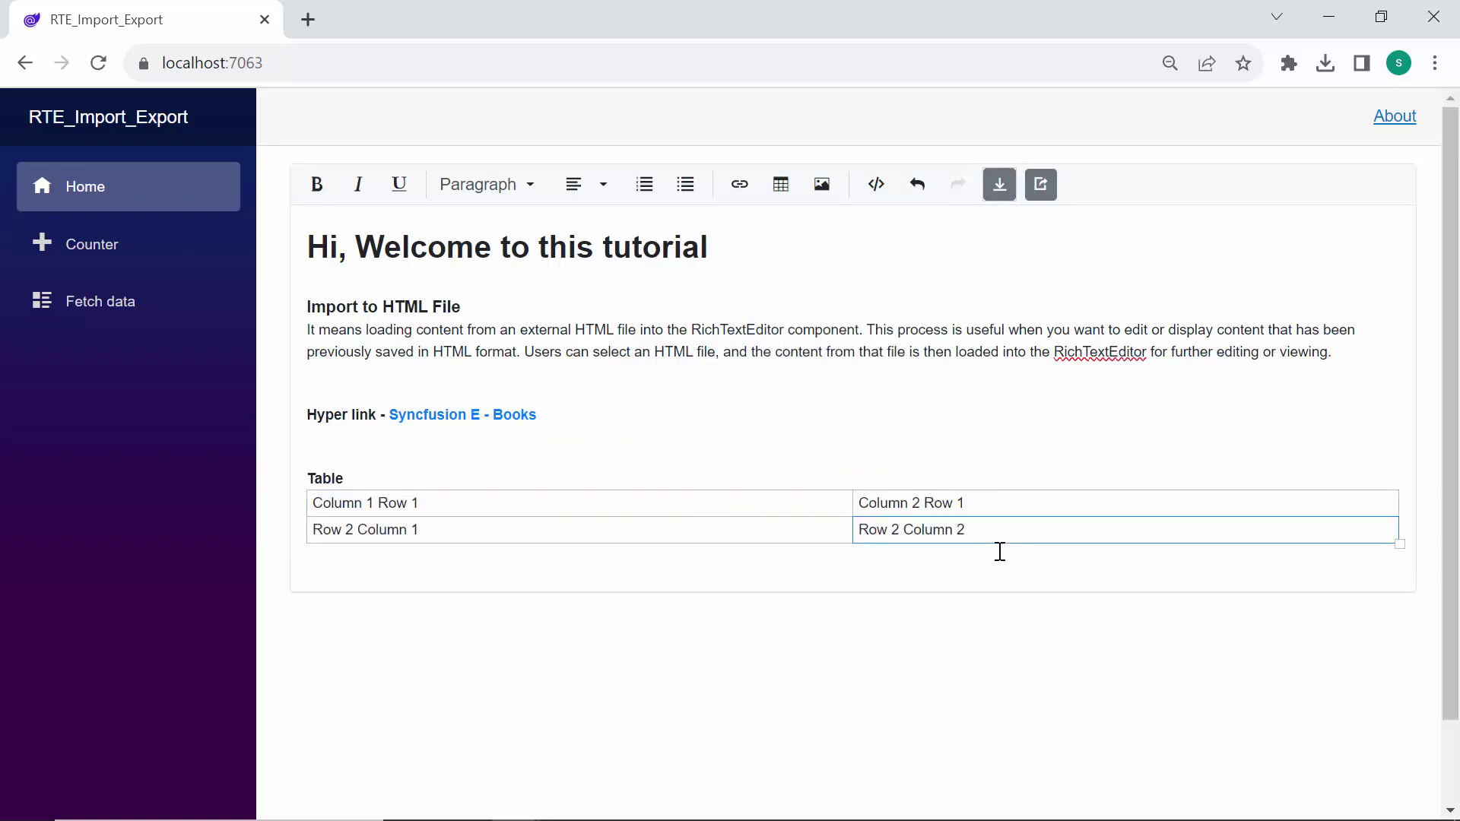
# - Add a Syncfusion Components heading followed by a bulleted list of component items
pyautogui.click(586, 560)
pyautogui.write('Syncfusion Component')
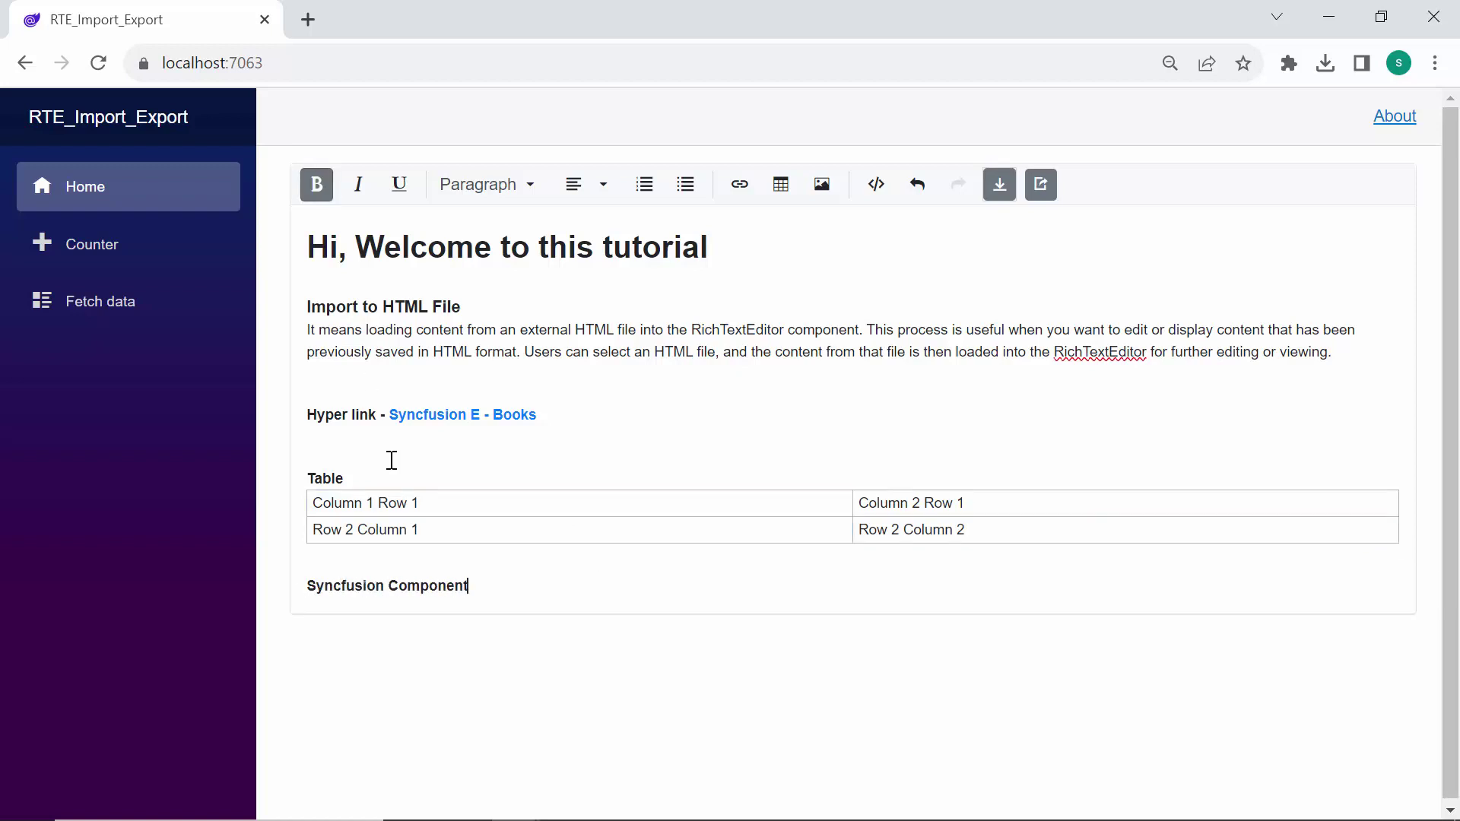
pyautogui.write('s')
pyautogui.press('Return')
pyautogui.click(683, 186)
pyautogui.write('Rich Tex')
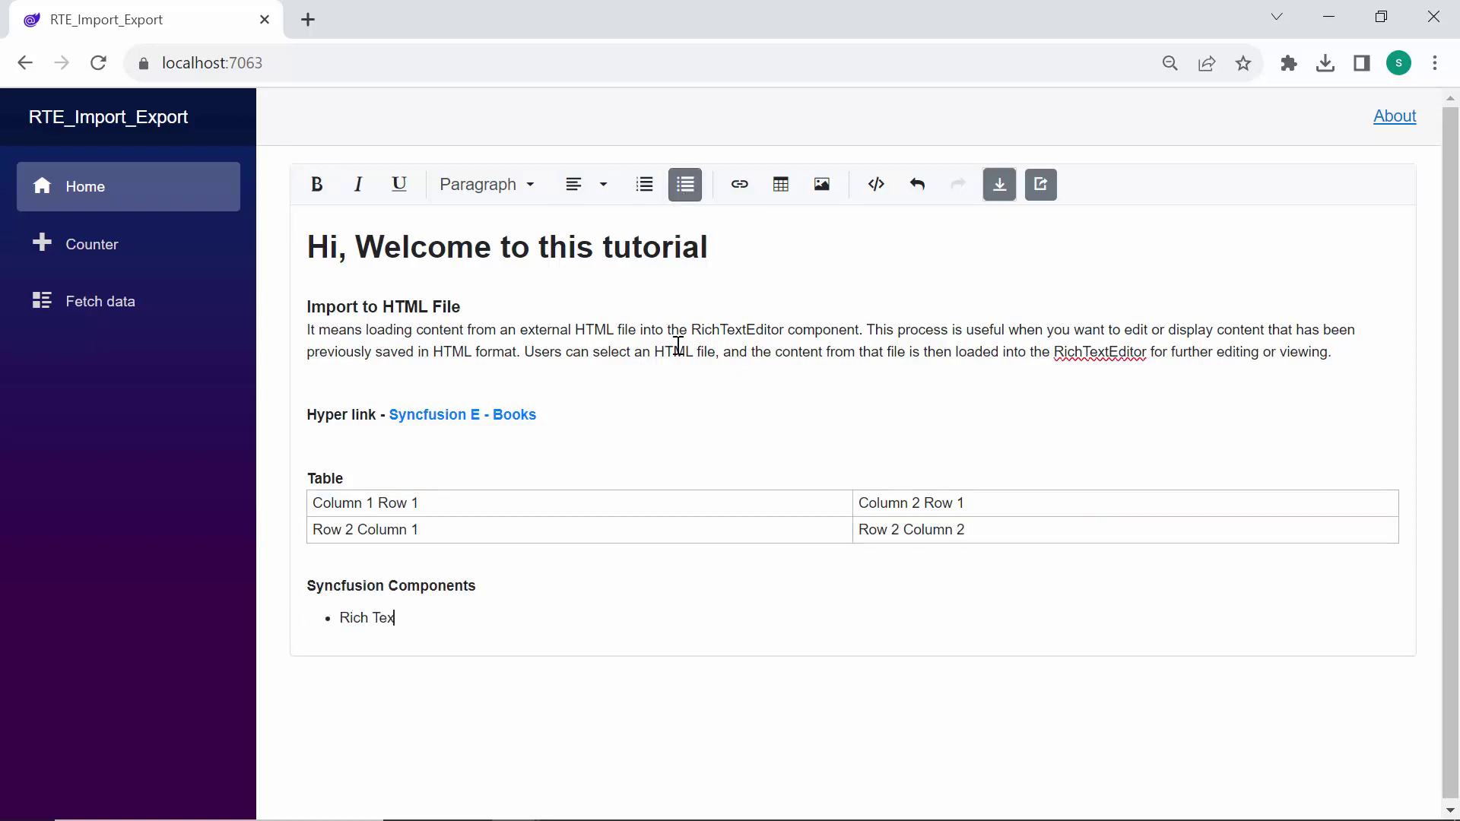
pyautogui.write('t Editor')
pyautogui.press('Return')
pyautogui.write('Data grid Charts')
pyautogui.press('Return')
pyautogui.write('Scheduler')
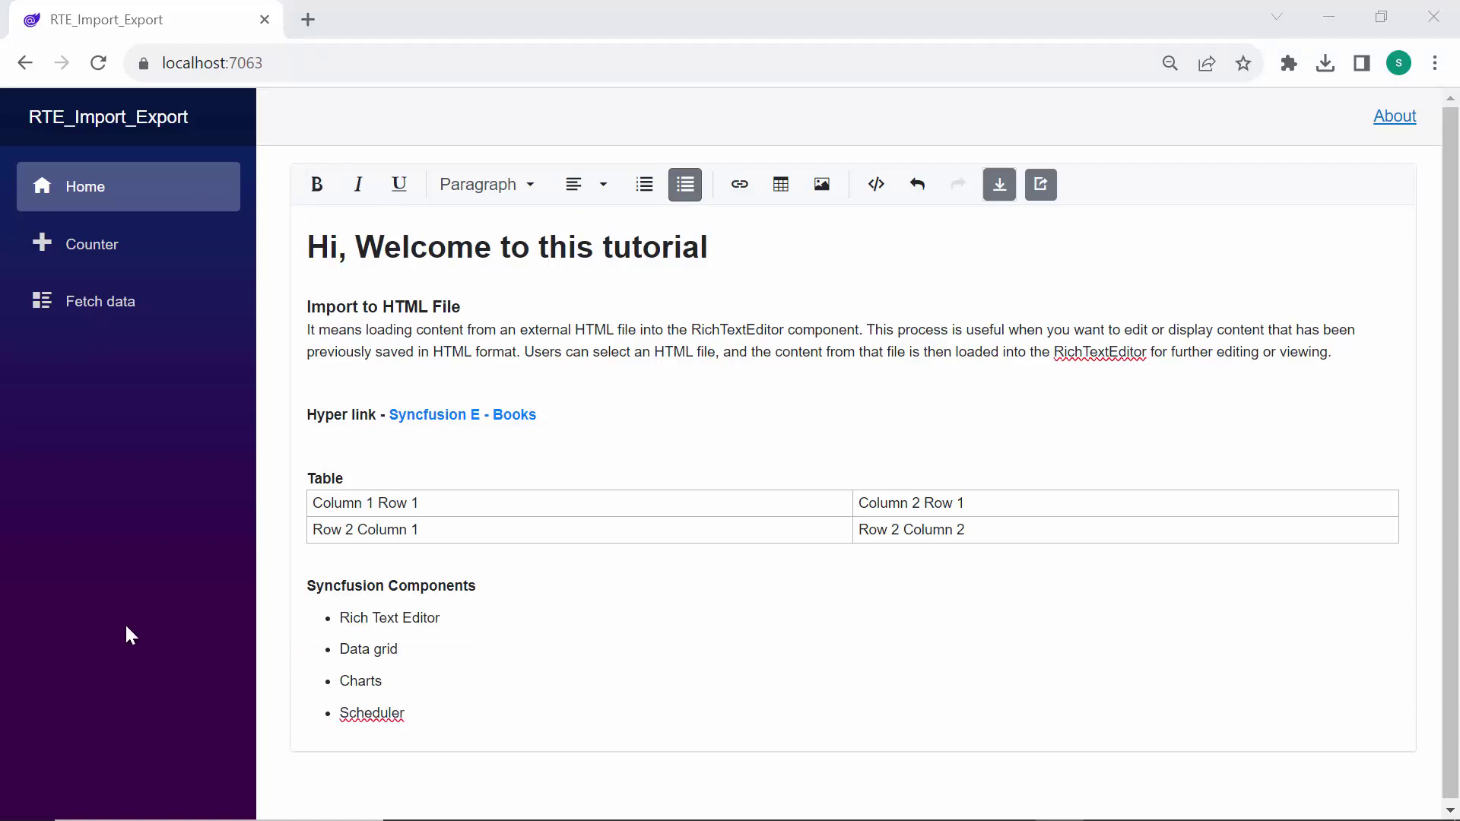
# - Export the content as record1.html and open the downloaded file in a new Chrome tab
pyautogui.click(1037, 185)
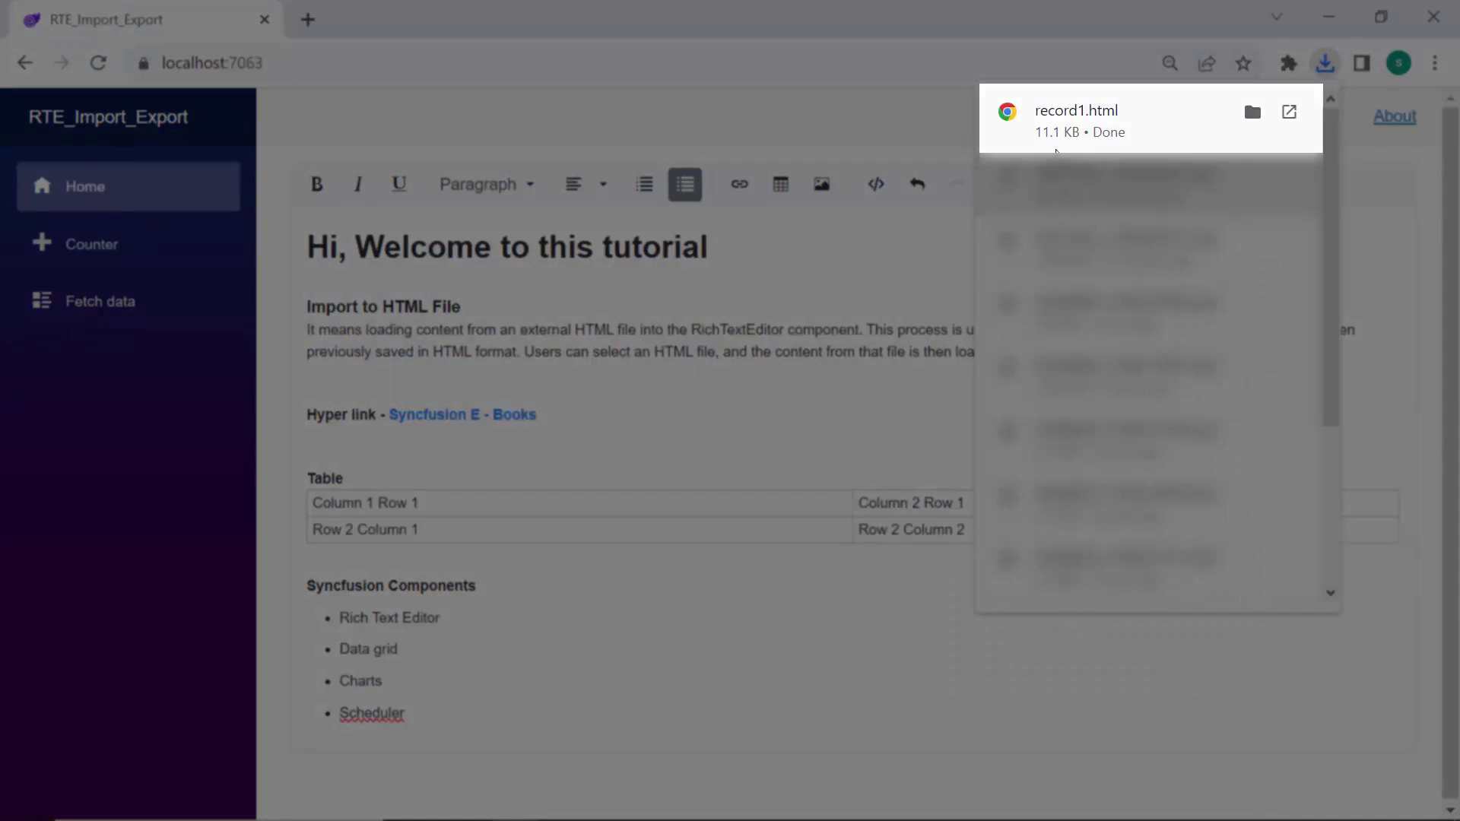
pyautogui.moveTo(1076, 121)
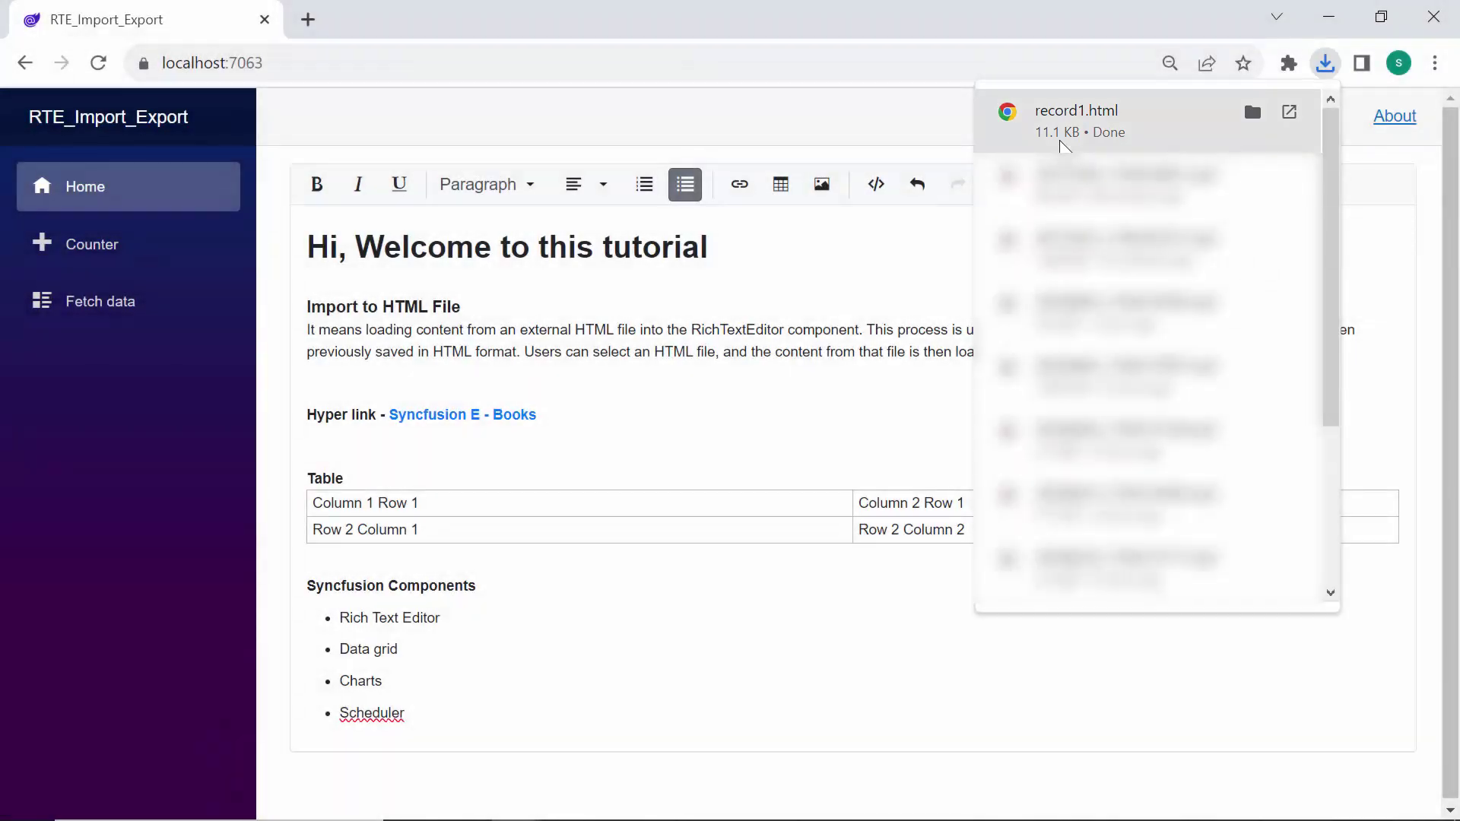
pyautogui.click(1060, 142)
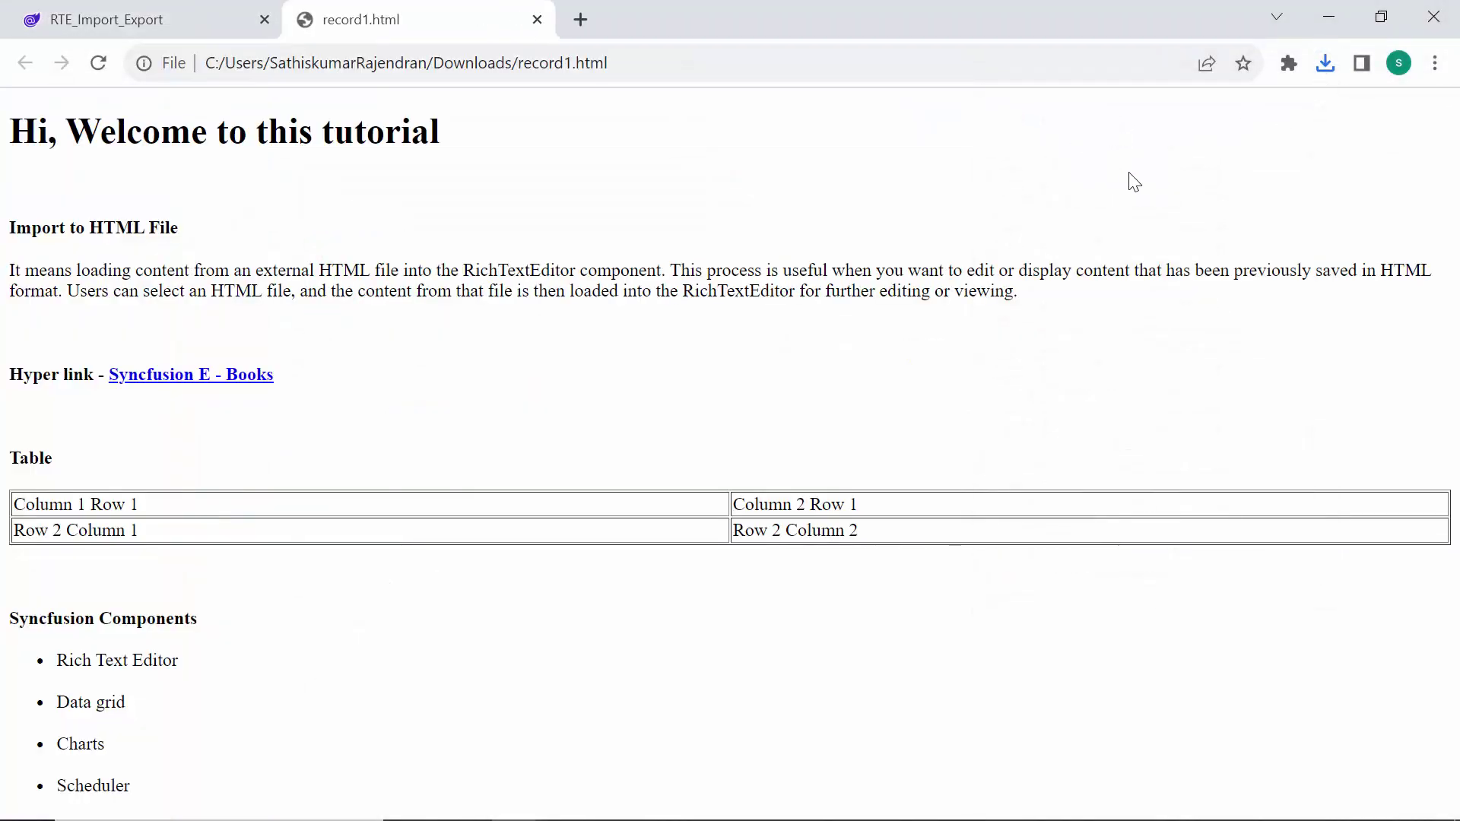